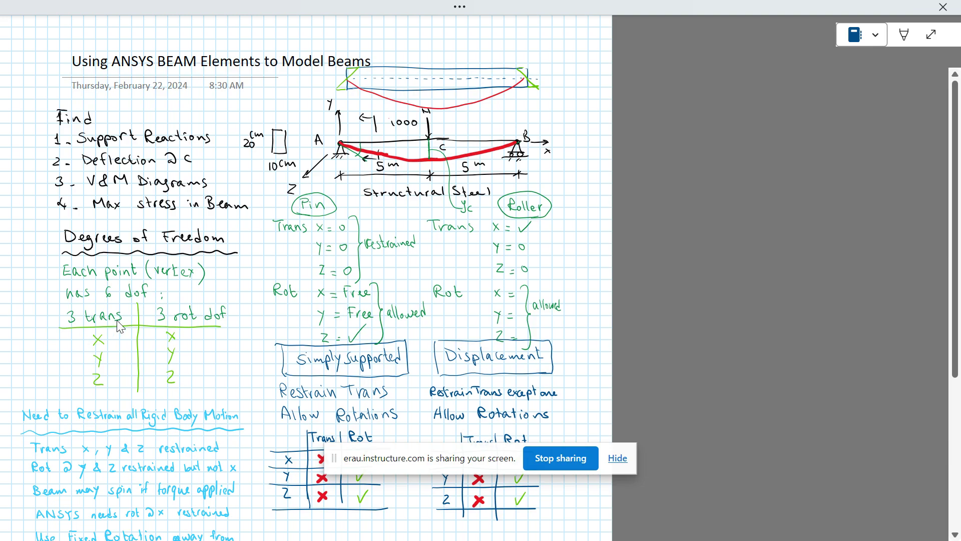
- Look through the beam notes, leave them, and switch to ANSYS Workbench in a maximized window
{"action": "scroll", "coordinate": [195, 329], "scroll_direction": "down", "scroll_amount": 3}
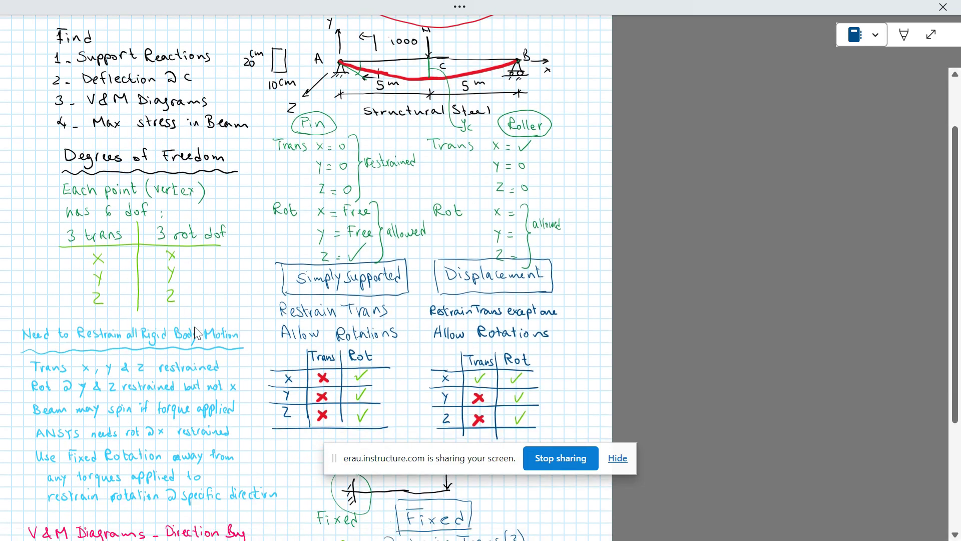
{"action": "scroll", "coordinate": [194, 326], "scroll_direction": "down", "scroll_amount": 3}
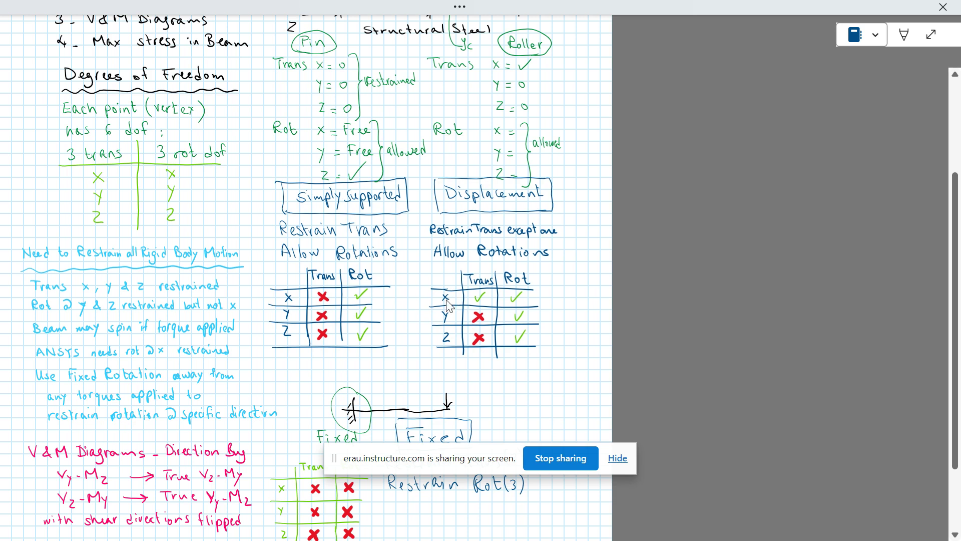
{"action": "scroll", "coordinate": [449, 305], "scroll_direction": "up", "scroll_amount": 3}
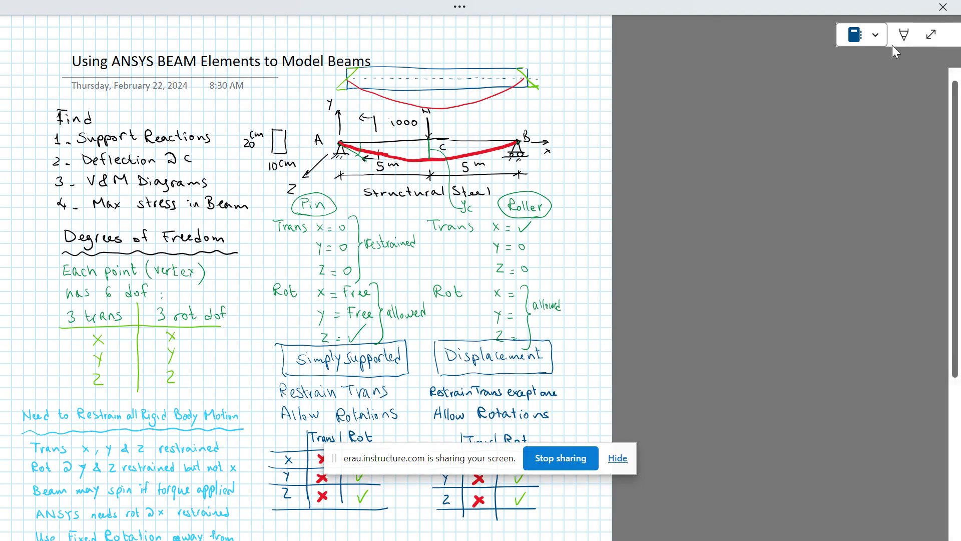
{"action": "left_click", "coordinate": [931, 34]}
{"action": "left_click", "coordinate": [874, 7]}
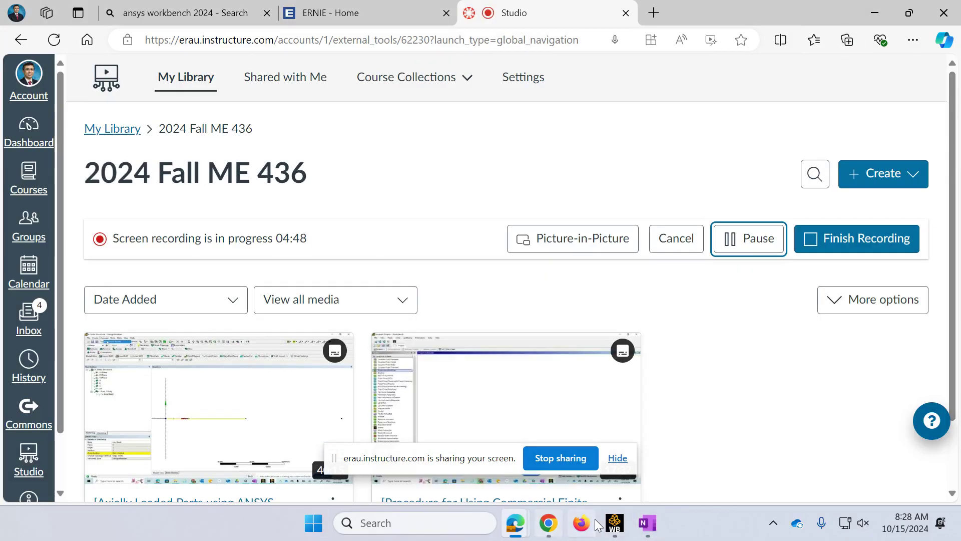
{"action": "left_click", "coordinate": [615, 523]}
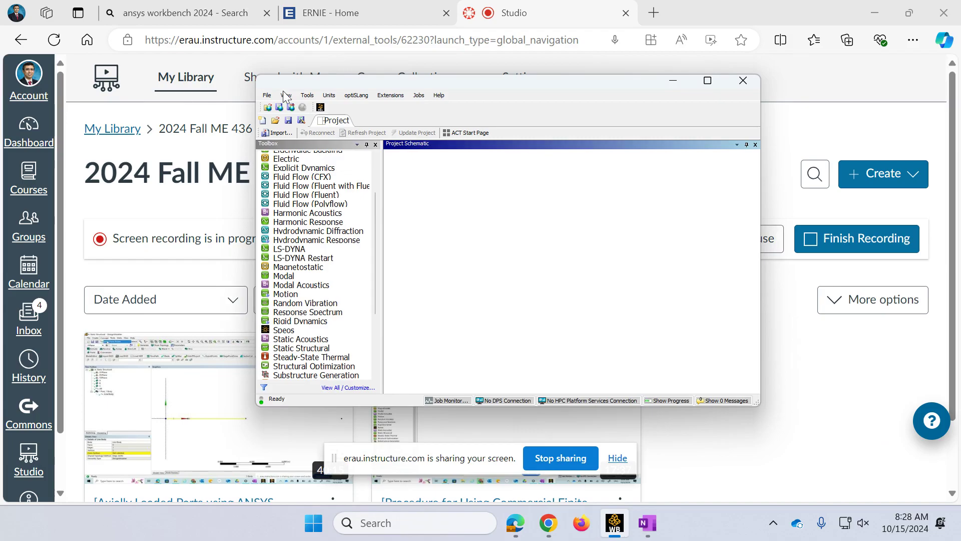
{"action": "left_click", "coordinate": [707, 81]}
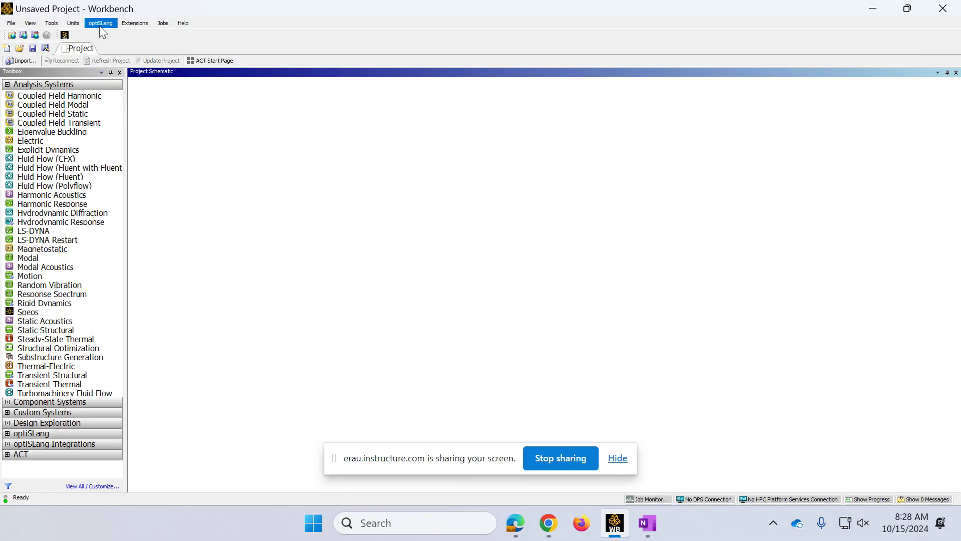
- Check the project's unit system settings and hide the screen-sharing bar
{"action": "left_click", "coordinate": [73, 26]}
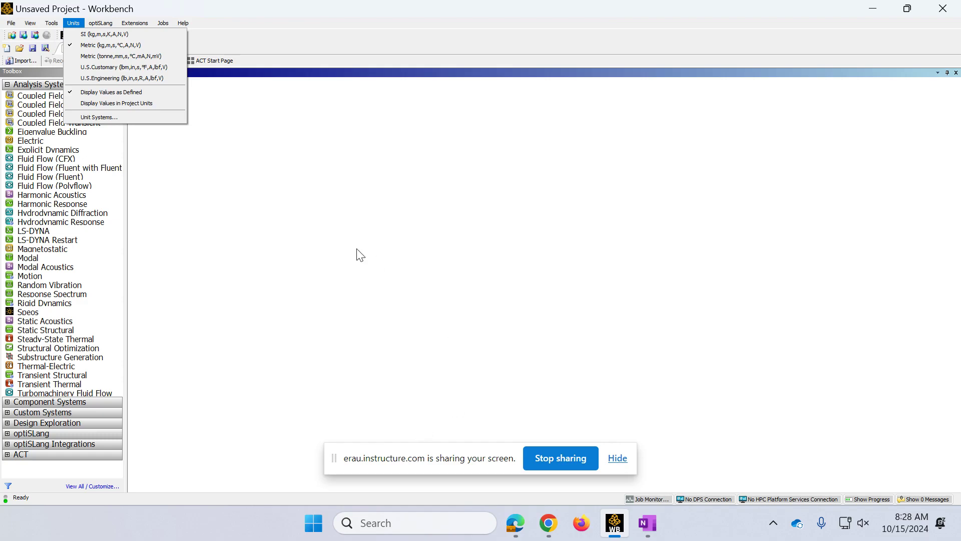
{"action": "left_click", "coordinate": [386, 247]}
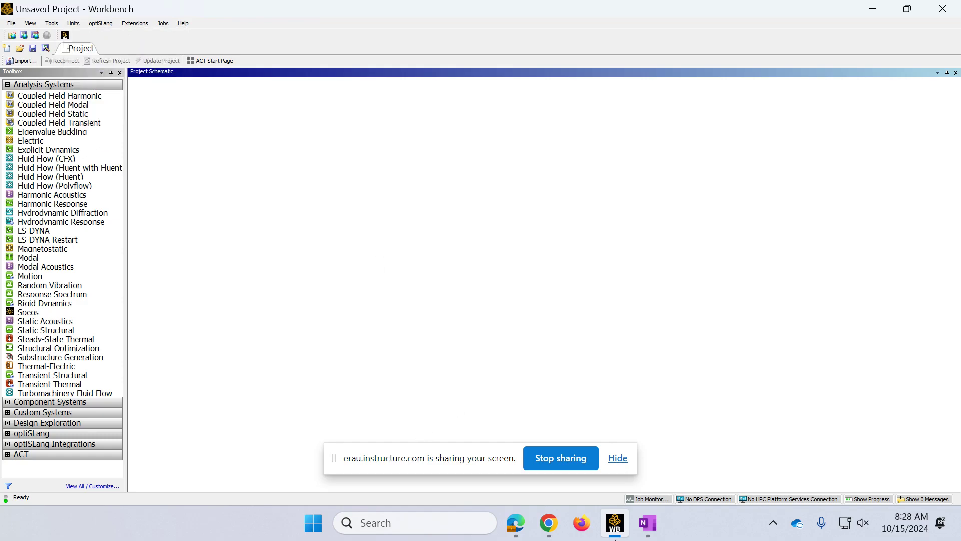
{"action": "left_click", "coordinate": [617, 459]}
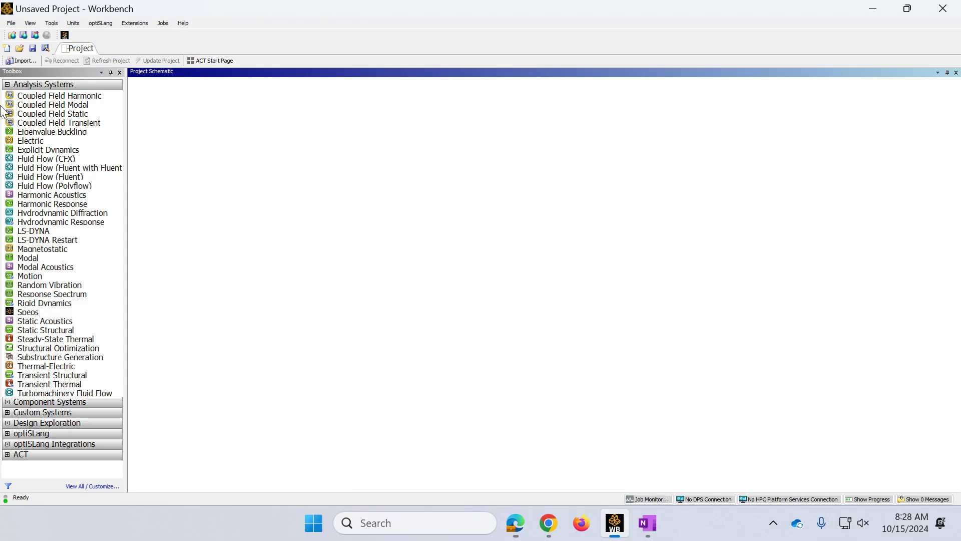
- Start saving the project under a new name and browse to the OneDrive - Embry-Riddle Aeronautical University location
{"action": "left_click", "coordinate": [10, 23]}
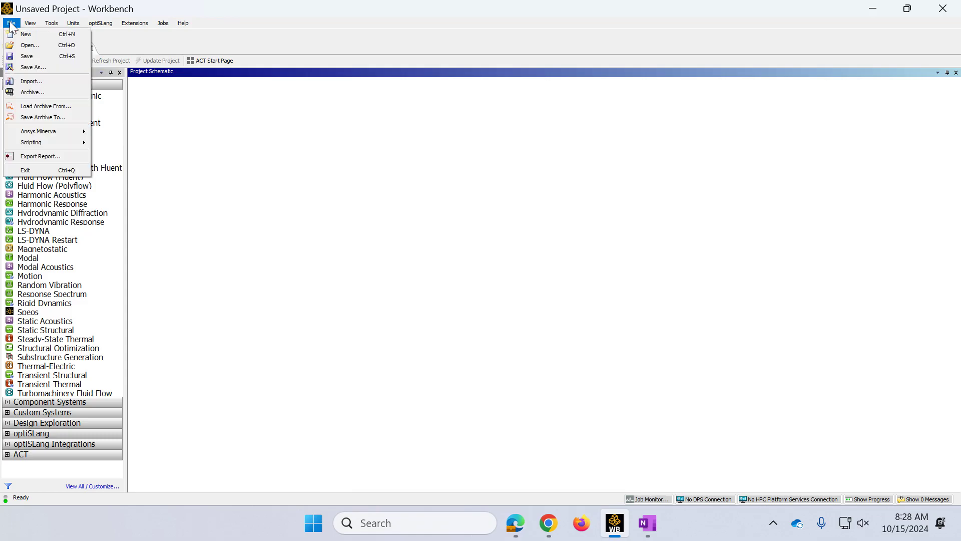
{"action": "left_click", "coordinate": [43, 66]}
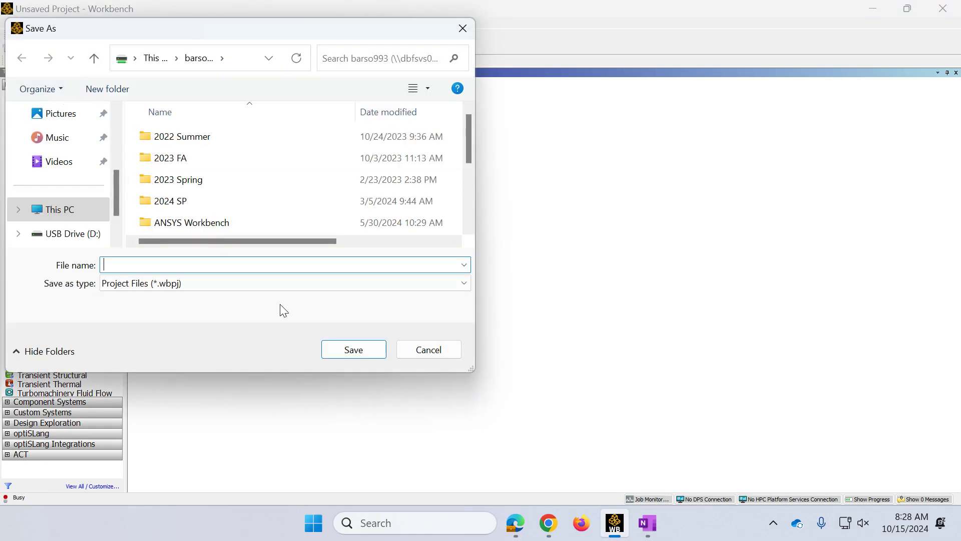
{"action": "left_click", "coordinate": [122, 107]}
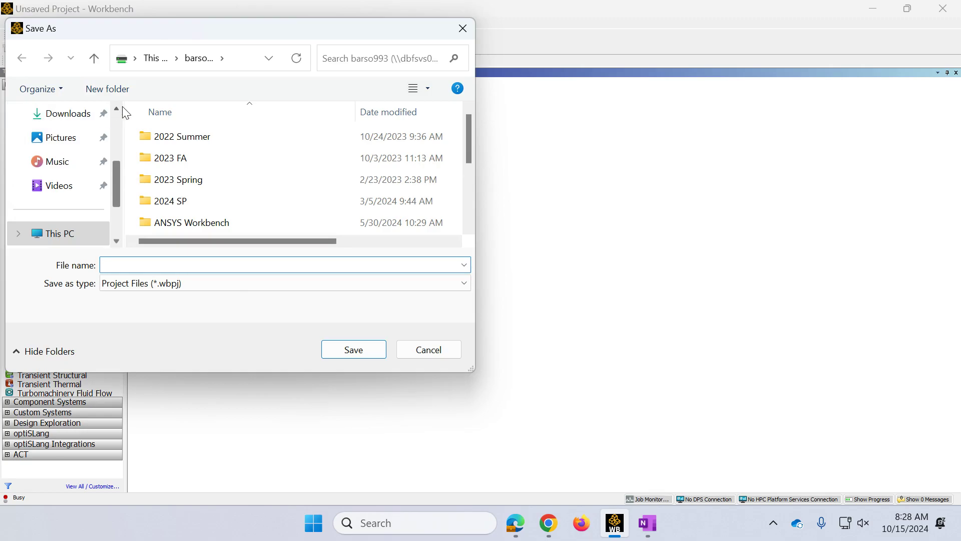
{"action": "left_click", "coordinate": [122, 107]}
{"action": "left_click", "coordinate": [122, 106]}
{"action": "left_click", "coordinate": [122, 107]}
{"action": "left_click", "coordinate": [122, 106]}
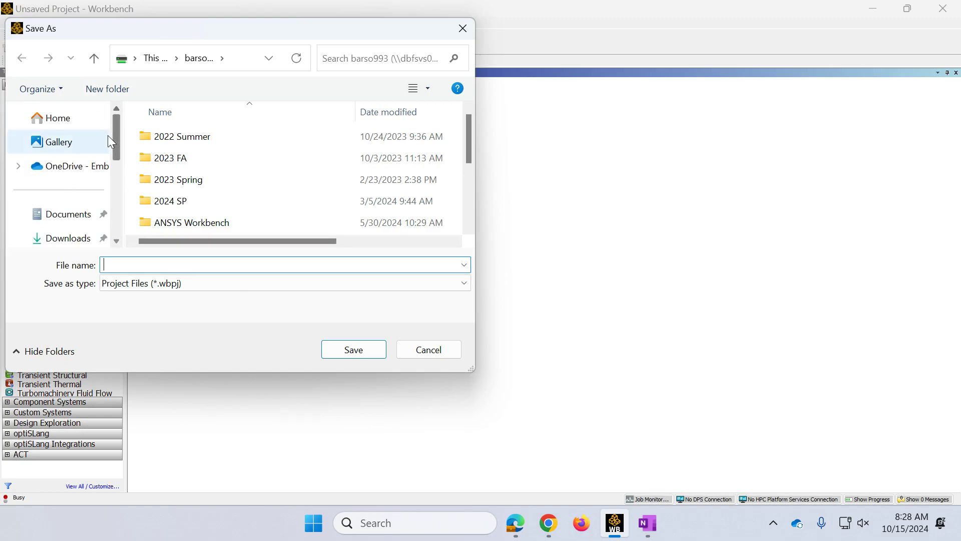
{"action": "left_click_drag", "start_coordinate": [115, 118], "coordinate": [107, 100]}
{"action": "left_click", "coordinate": [48, 174]}
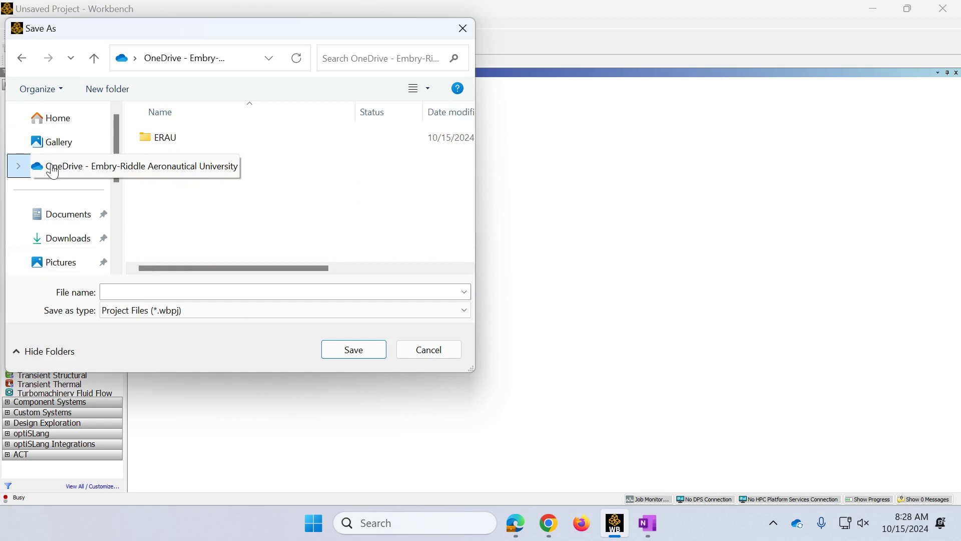
- Open the Teaching folder inside the ERAU folder as the save location
{"action": "double_click", "coordinate": [200, 145]}
{"action": "scroll", "coordinate": [231, 203], "scroll_direction": "down", "scroll_amount": 2}
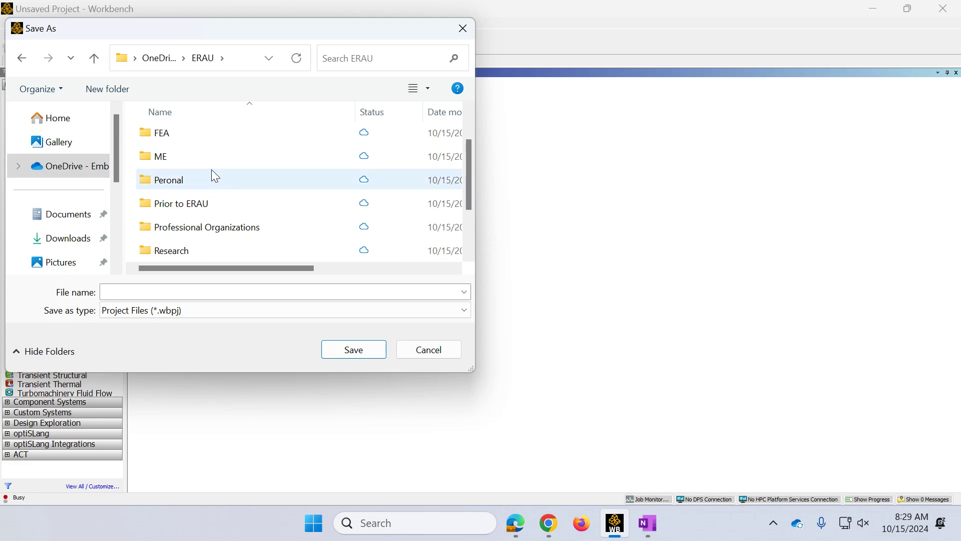
{"action": "scroll", "coordinate": [216, 192], "scroll_direction": "up", "scroll_amount": 2}
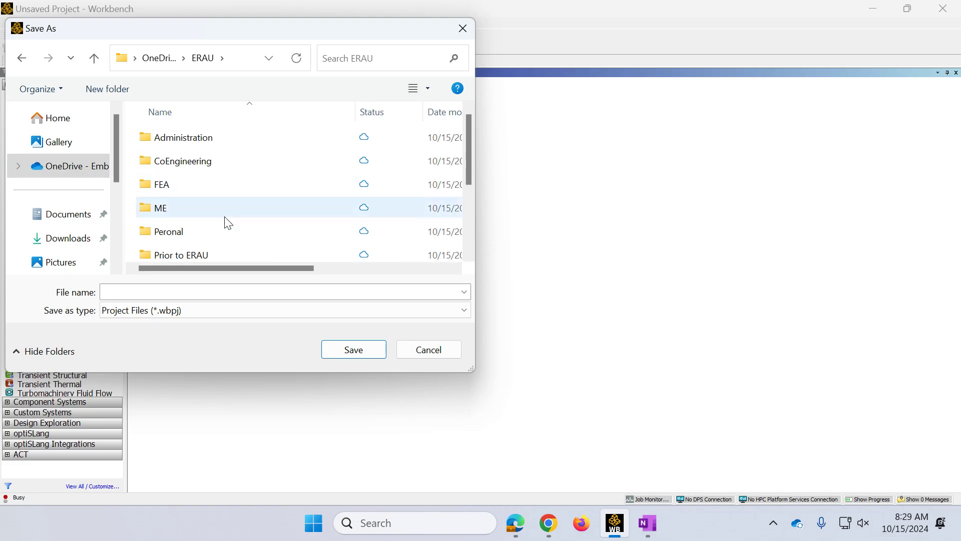
{"action": "scroll", "coordinate": [227, 200], "scroll_direction": "down", "scroll_amount": 5}
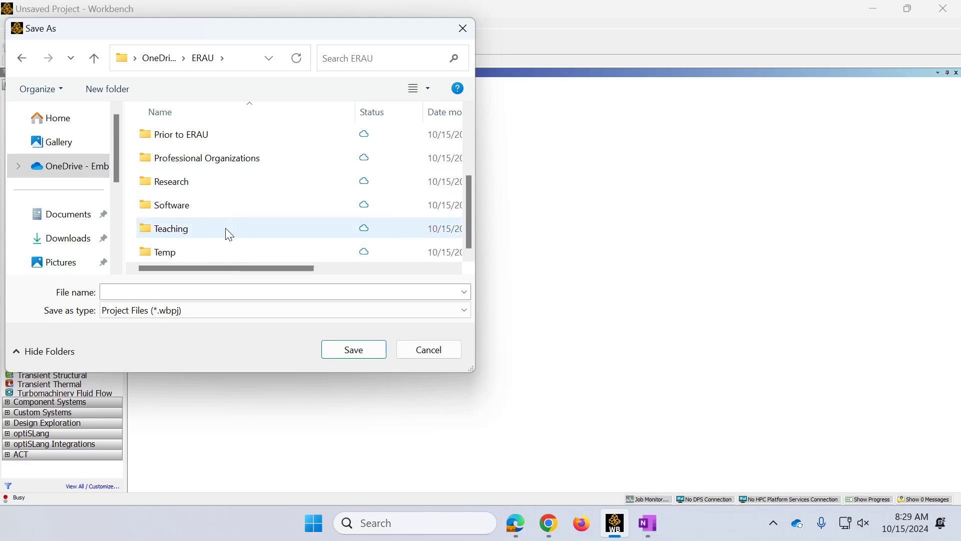
{"action": "double_click", "coordinate": [228, 234]}
{"action": "left_click", "coordinate": [203, 193]}
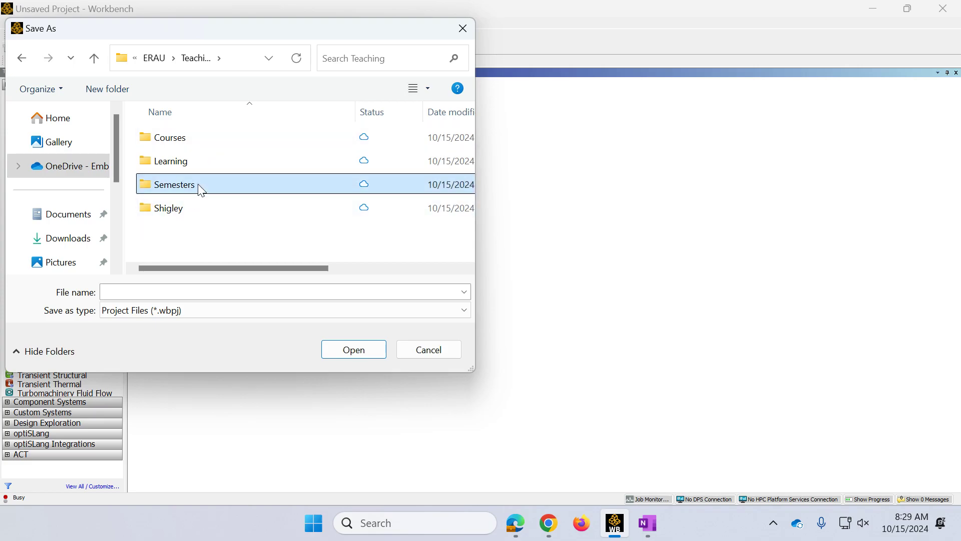
{"action": "double_click", "coordinate": [159, 185]}
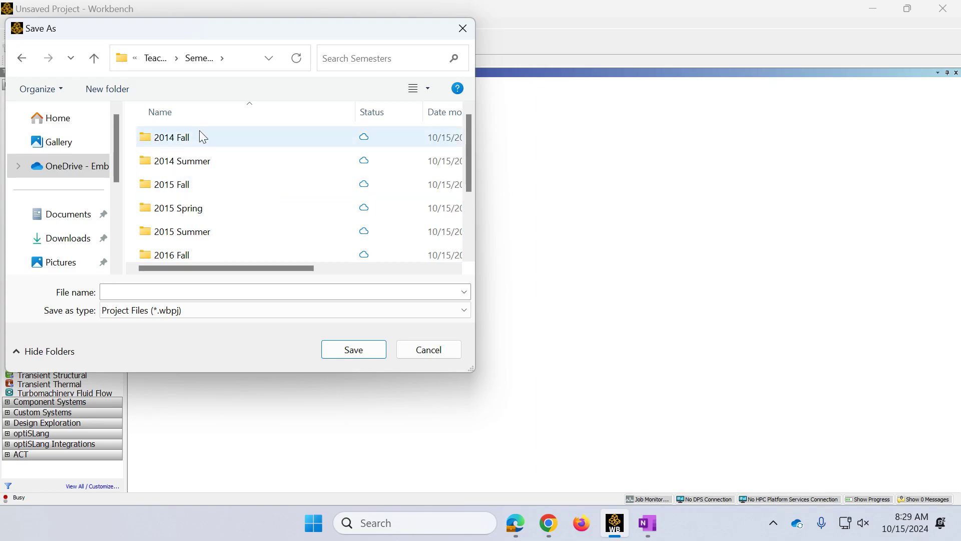
{"action": "left_click", "coordinate": [230, 112]}
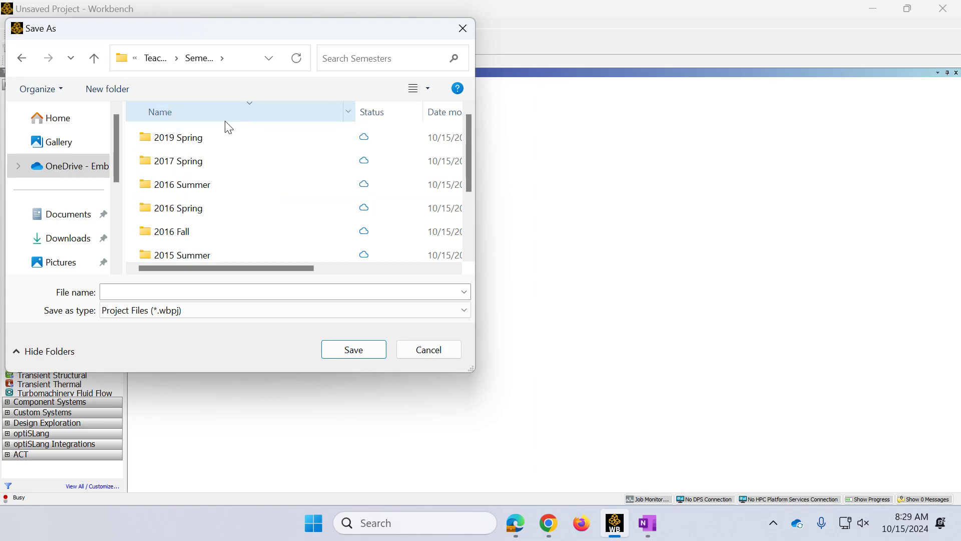
{"action": "scroll", "coordinate": [229, 178], "scroll_direction": "down", "scroll_amount": 2}
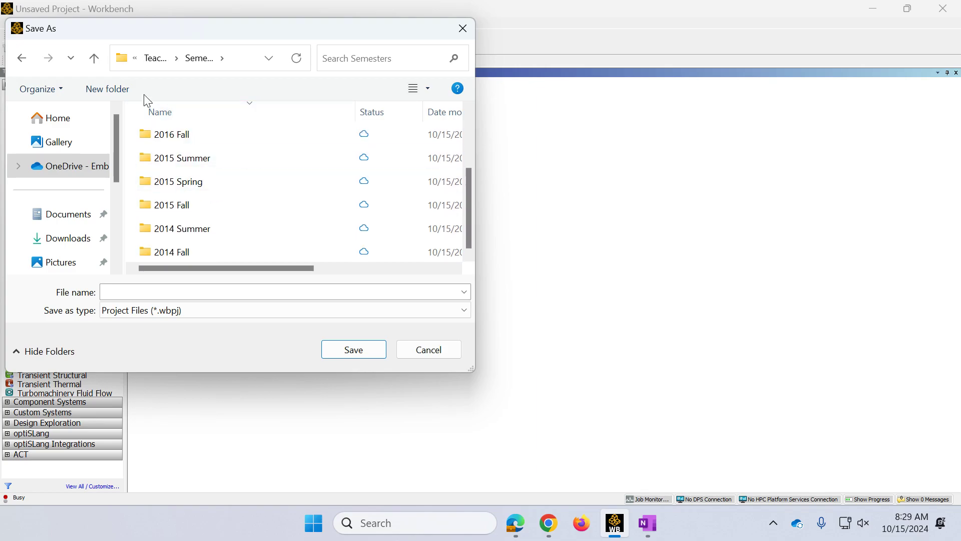
{"action": "left_click", "coordinate": [155, 59]}
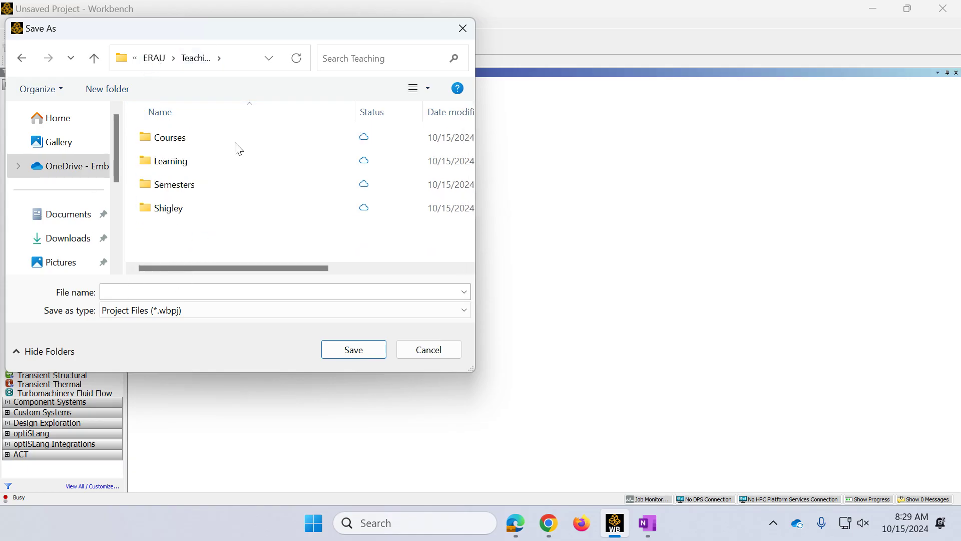
- Create a new folder named ANSYS inside the Teaching folder and open it
{"action": "left_click", "coordinate": [106, 88]}
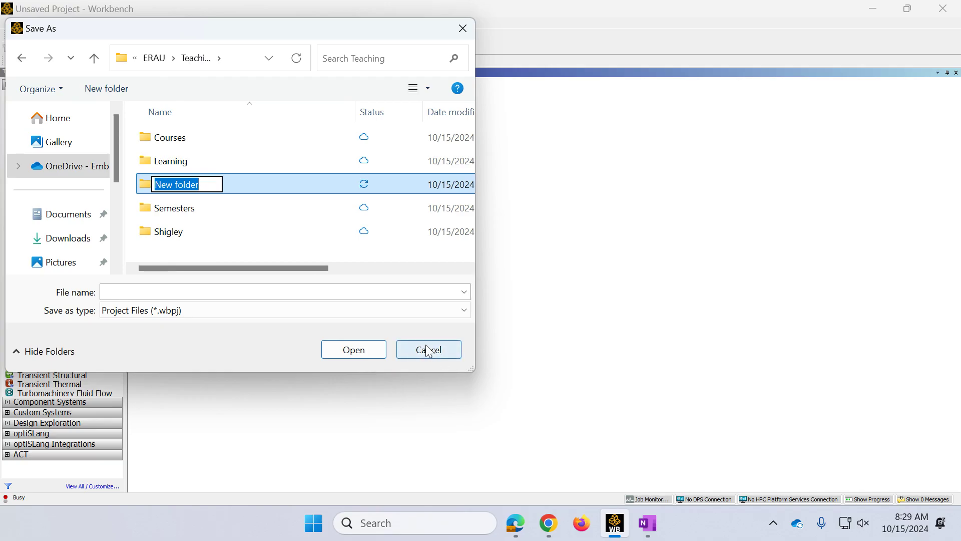
{"action": "type", "text": "ANSYS"}
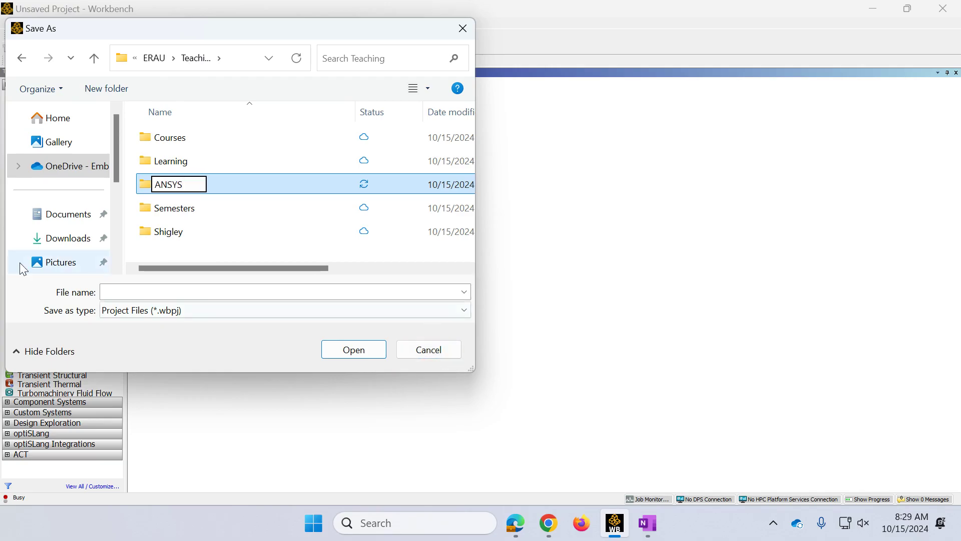
{"action": "left_click", "coordinate": [150, 194]}
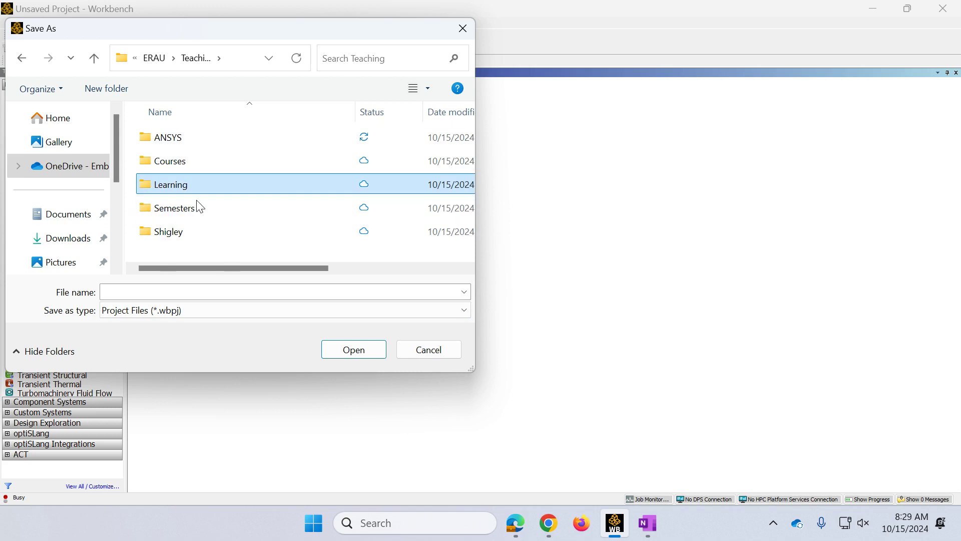
{"action": "double_click", "coordinate": [192, 144]}
- Save the project in the ANSYS folder as "Siomply Supported Beam using BEAM Elements"
{"action": "left_click", "coordinate": [194, 291]}
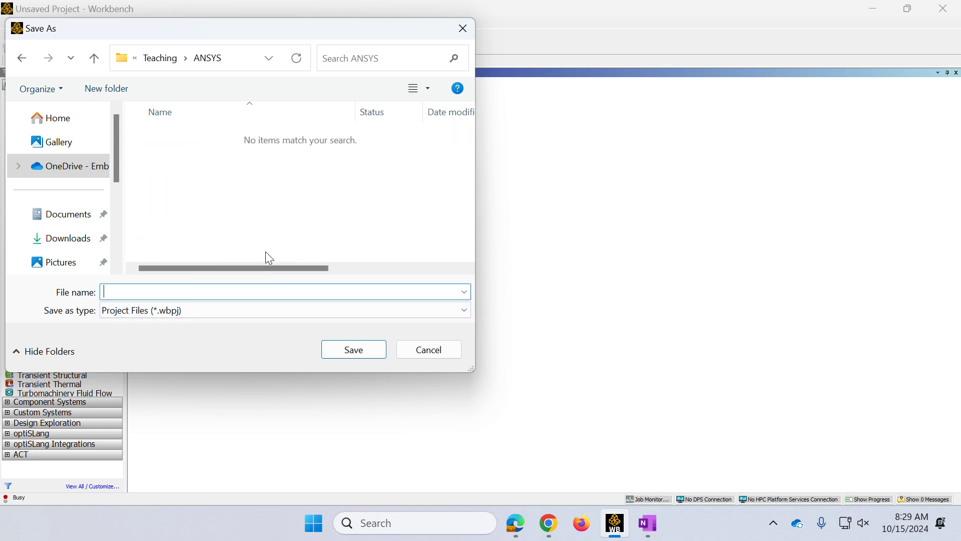
{"action": "type", "text": "Siompkl"}
{"action": "key", "text": "BackSpace"}
{"action": "key", "text": "BackSpace"}
{"action": "type", "text": "ly Supported Beam "}
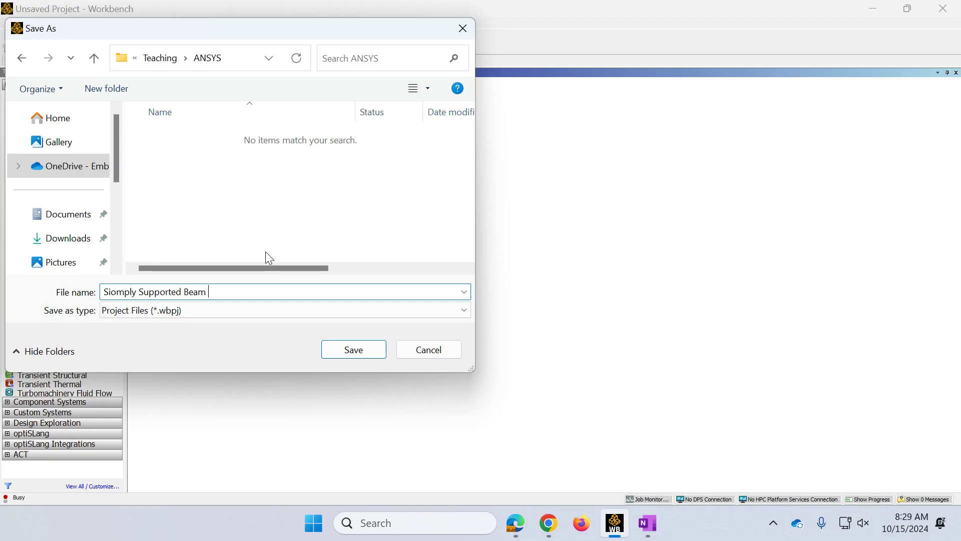
{"action": "type", "text": "using BEAM Ele"}
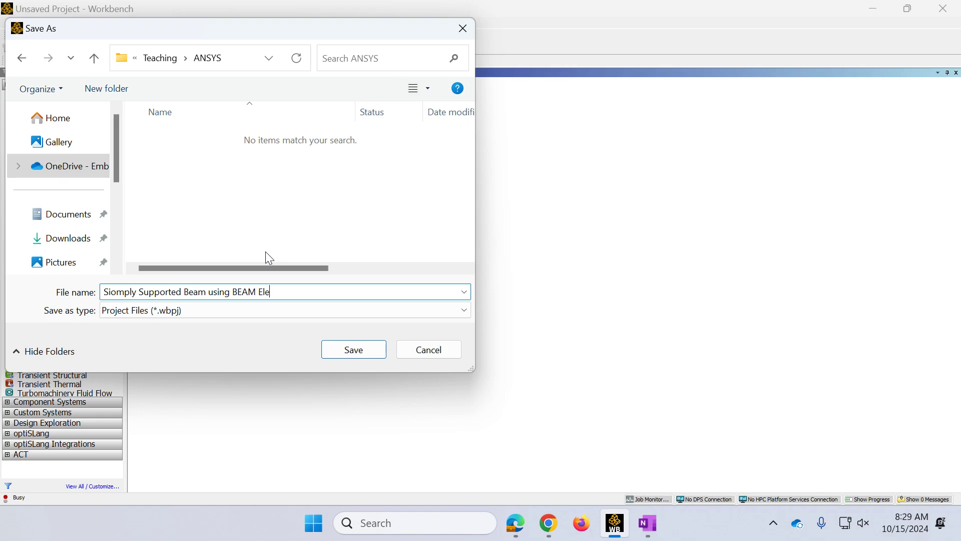
{"action": "type", "text": "ments"}
{"action": "left_click", "coordinate": [361, 351]}
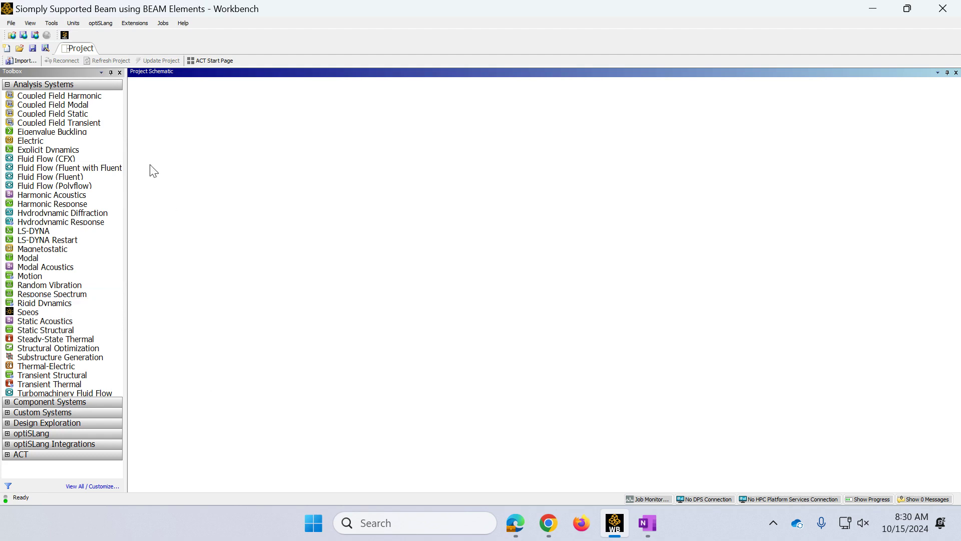
- Add a Static Structural analysis system to the project schematic and open its Engineering Data
{"action": "double_click", "coordinate": [30, 329]}
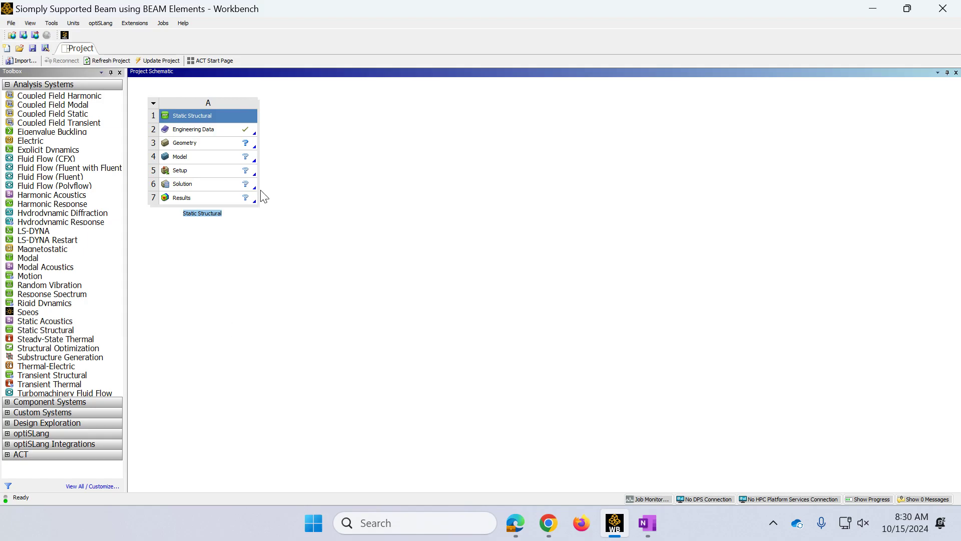
{"action": "double_click", "coordinate": [197, 130]}
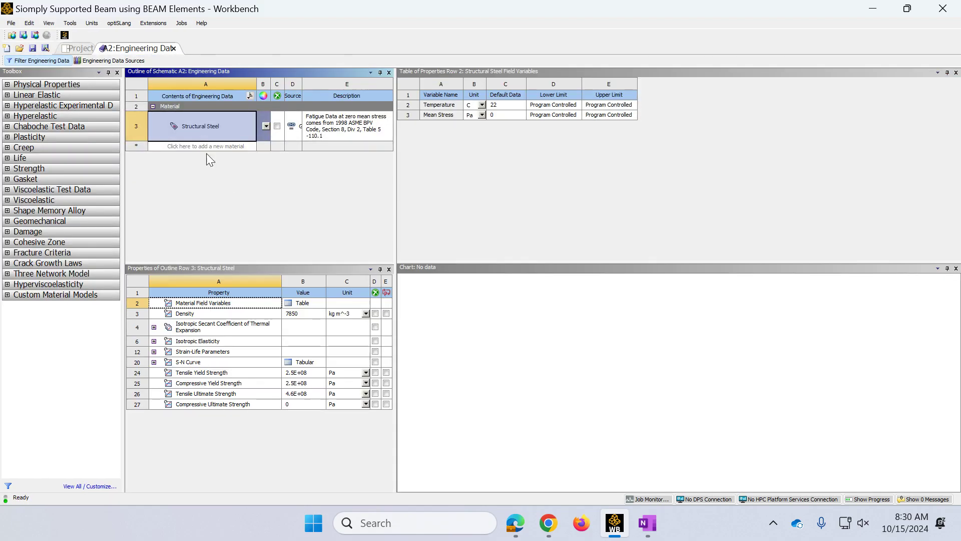
- Examine the Isotropic Elasticity properties of Structural Steel and return to the project schematic
{"action": "double_click", "coordinate": [207, 124]}
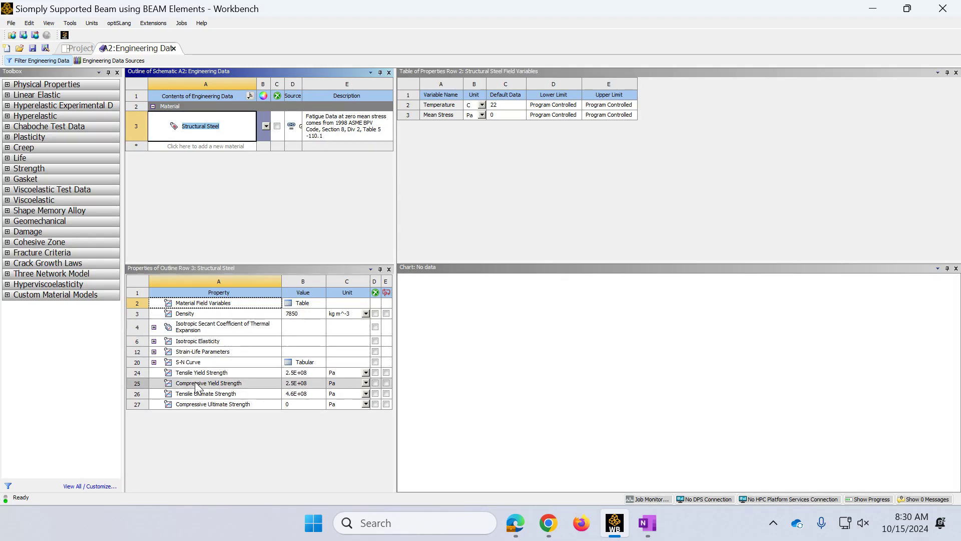
{"action": "left_click", "coordinate": [153, 340]}
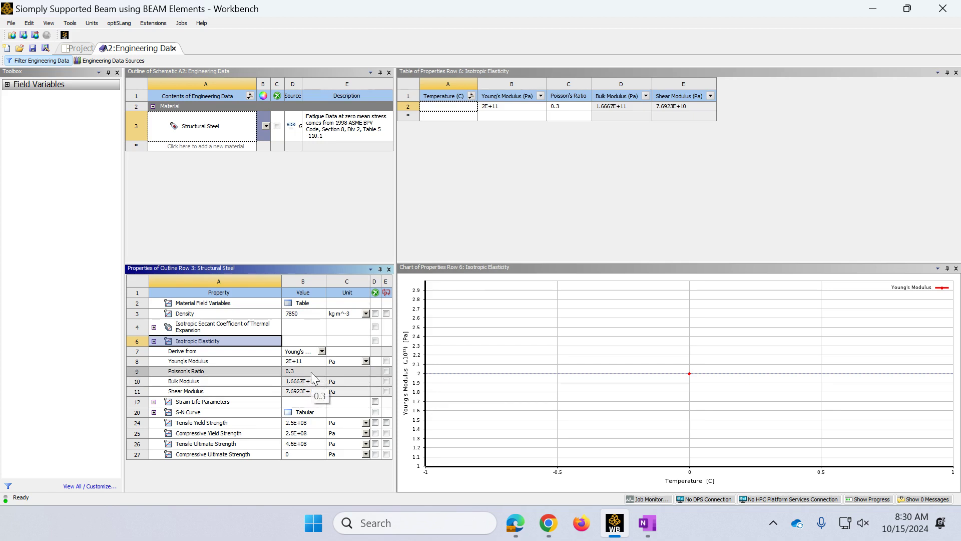
{"action": "left_click", "coordinate": [76, 50]}
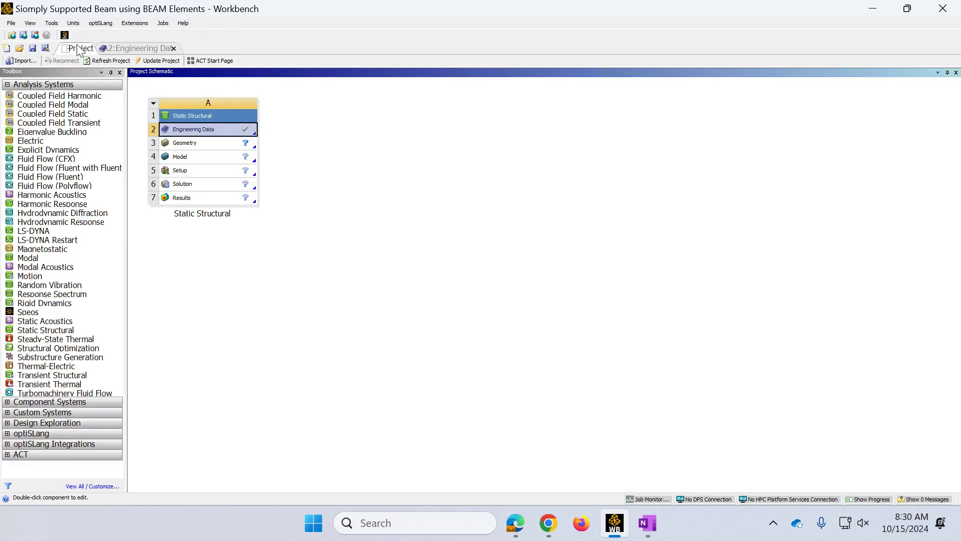
- Start a new DesignModeler geometry for the Static Structural system and dismiss the Ansys Discovery promotion
{"action": "right_click", "coordinate": [210, 147]}
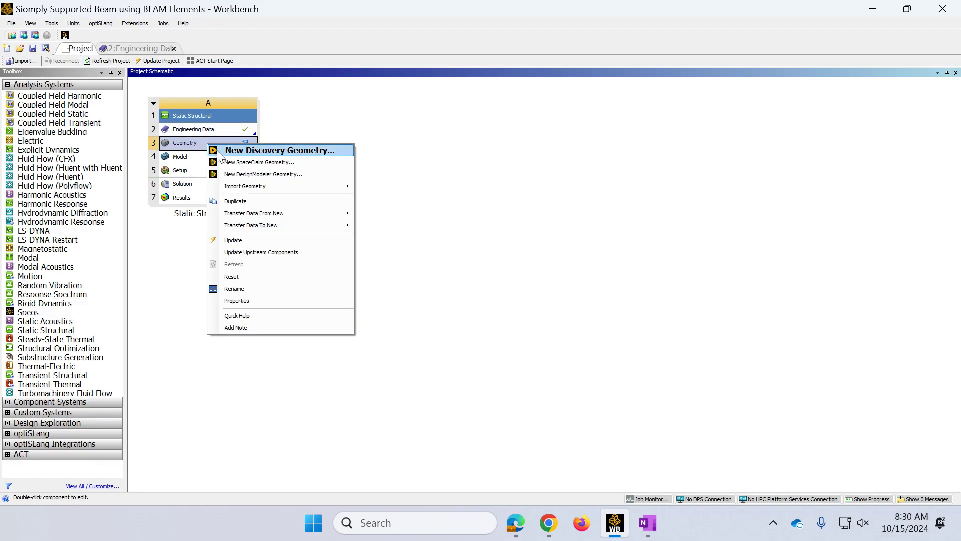
{"action": "left_click", "coordinate": [228, 175]}
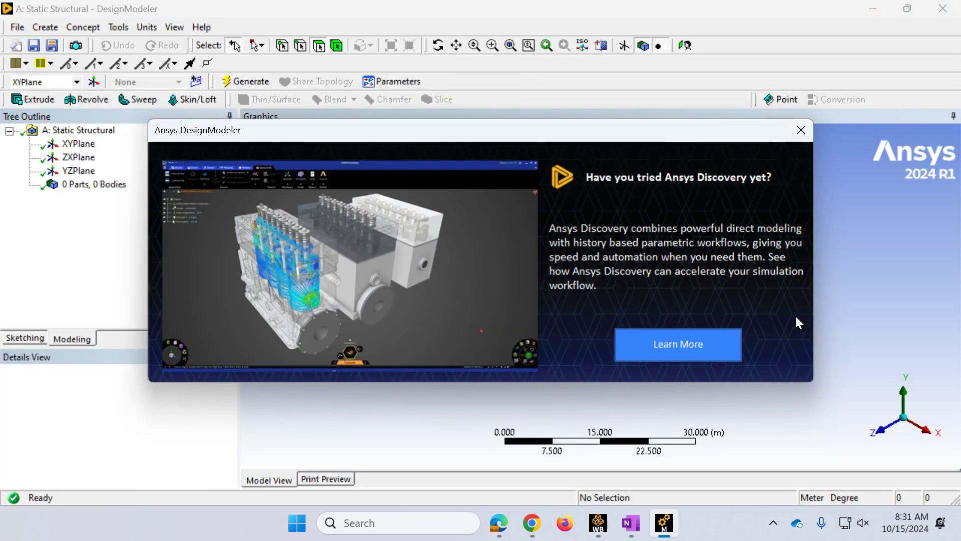
{"action": "left_click", "coordinate": [800, 131]}
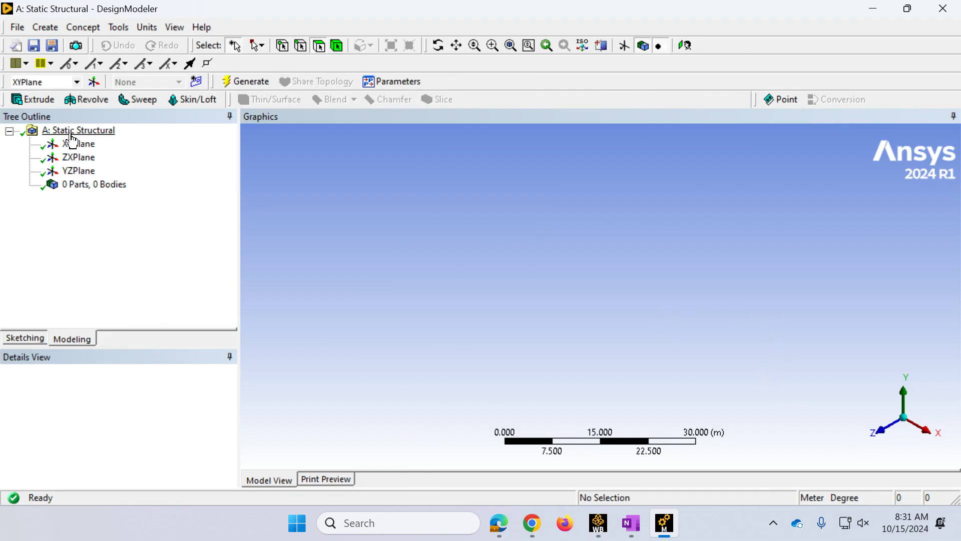
- Display the plane axes and view the XY plane face-on, zoomed in on the origin and positive X axis
{"action": "left_click", "coordinate": [622, 48]}
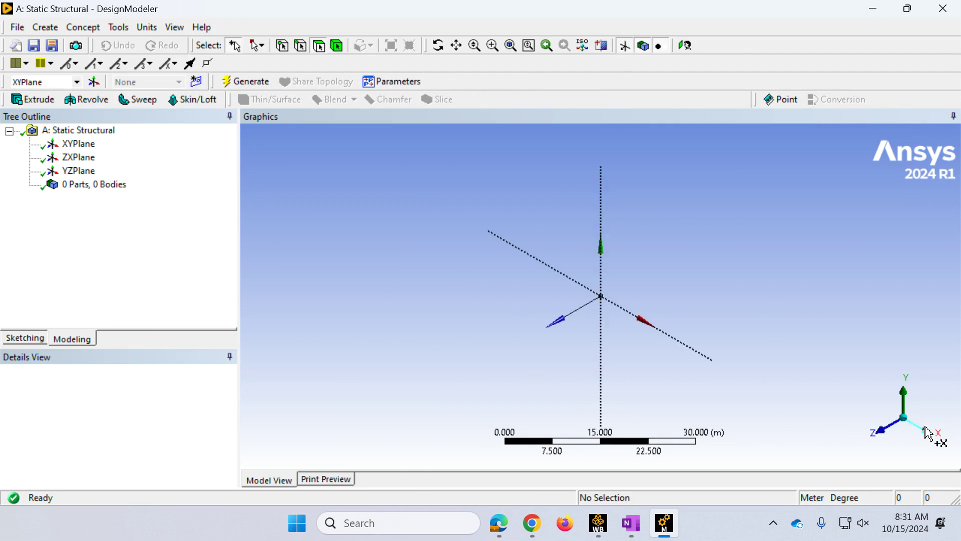
{"action": "left_click", "coordinate": [885, 428]}
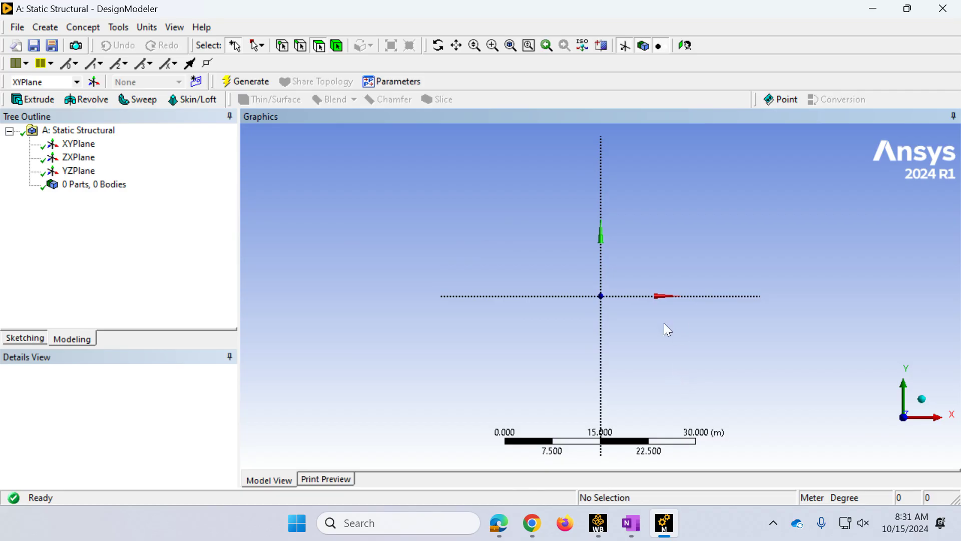
{"action": "left_click_drag", "start_coordinate": [587, 264], "coordinate": [941, 315]}
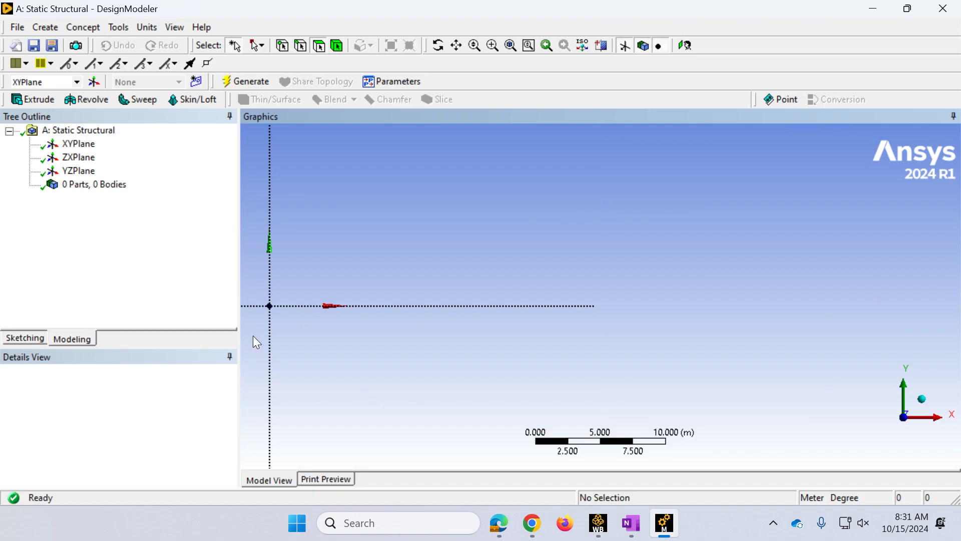
- Consult the beam sketch with its points and dimensions in OneNote and return to DesignModeler
{"action": "left_click", "coordinate": [56, 29]}
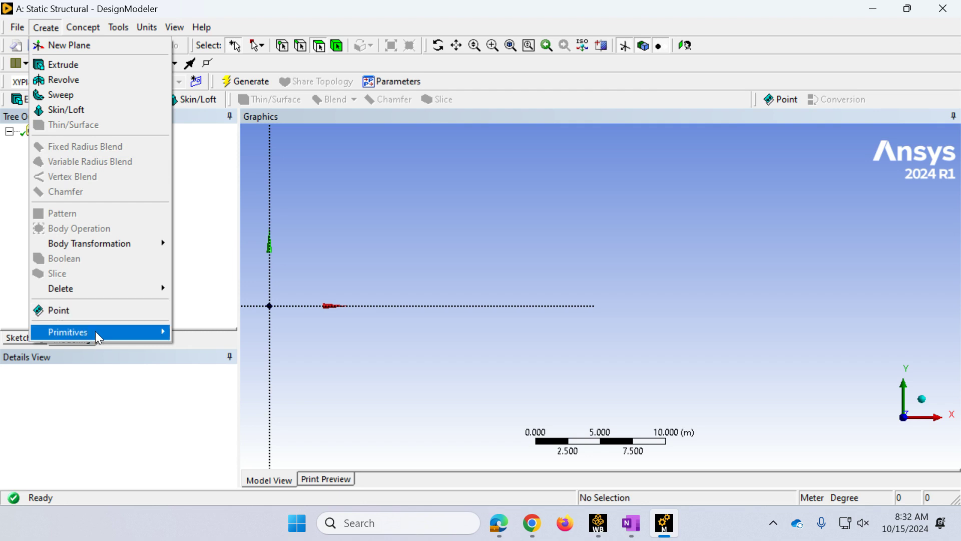
{"action": "left_click", "coordinate": [629, 530]}
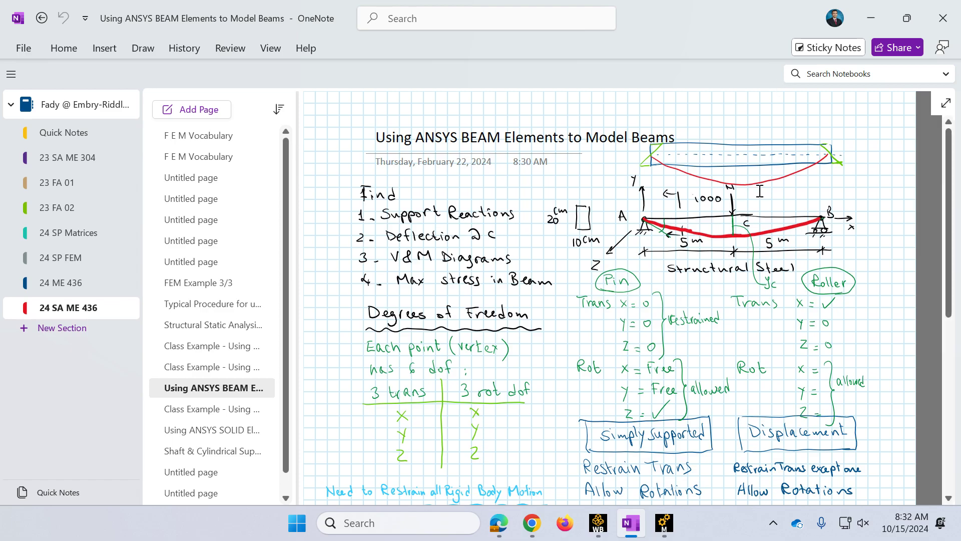
{"action": "left_click", "coordinate": [871, 18]}
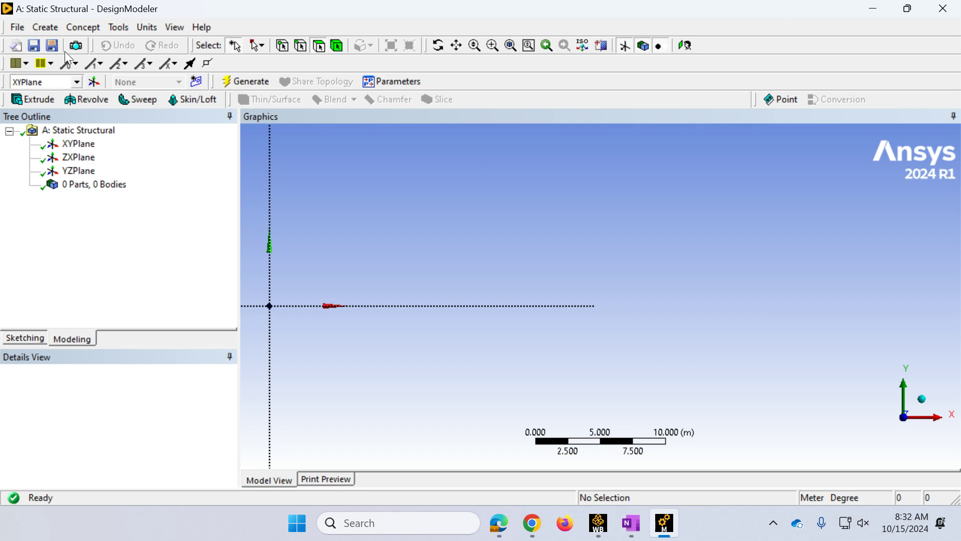
- Create a construction point by manual input at the origin (0, 0, 0) and name it A
{"action": "left_click", "coordinate": [48, 28]}
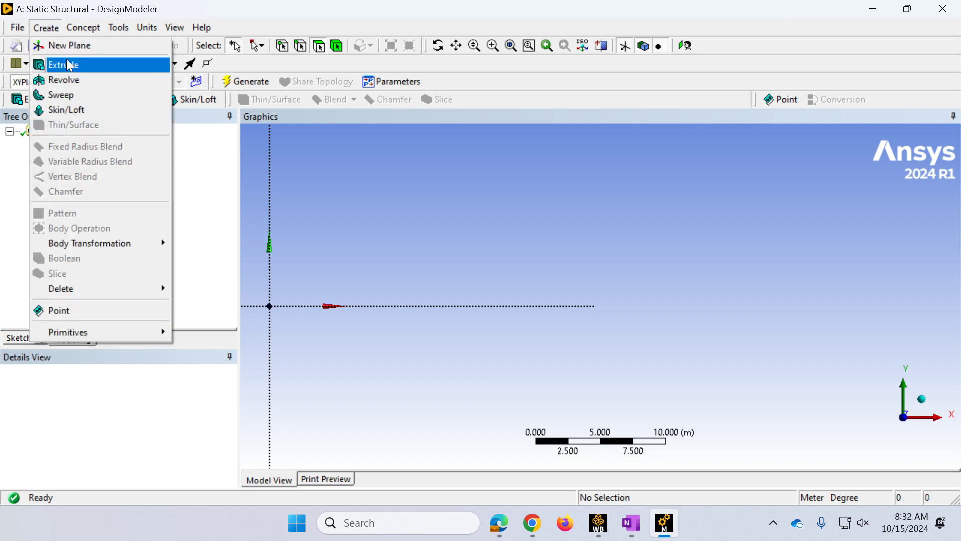
{"action": "left_click", "coordinate": [69, 309]}
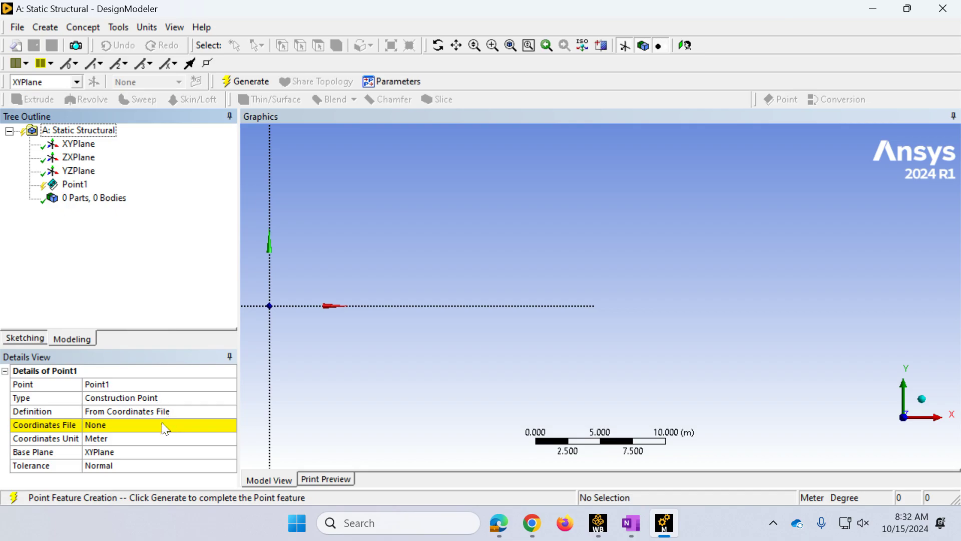
{"action": "left_click", "coordinate": [190, 413]}
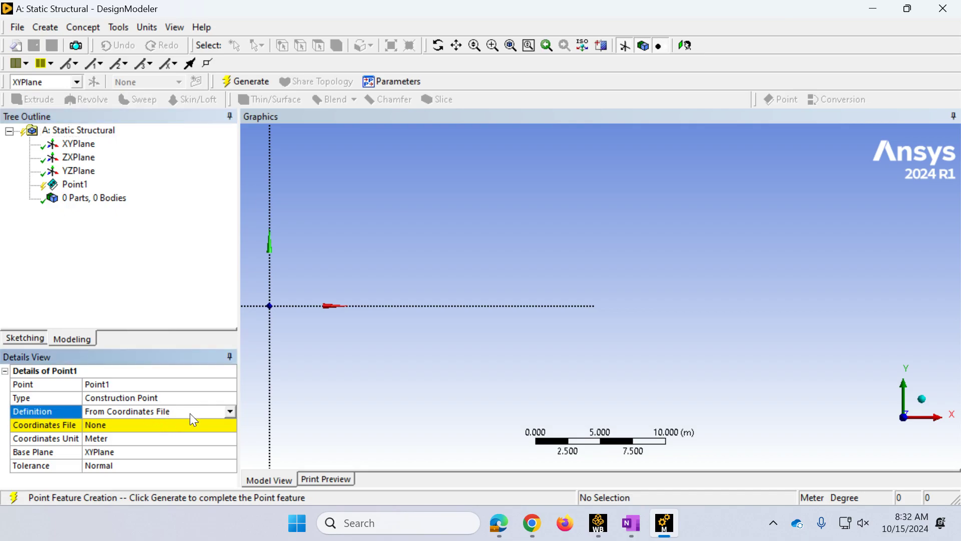
{"action": "left_click", "coordinate": [229, 412]}
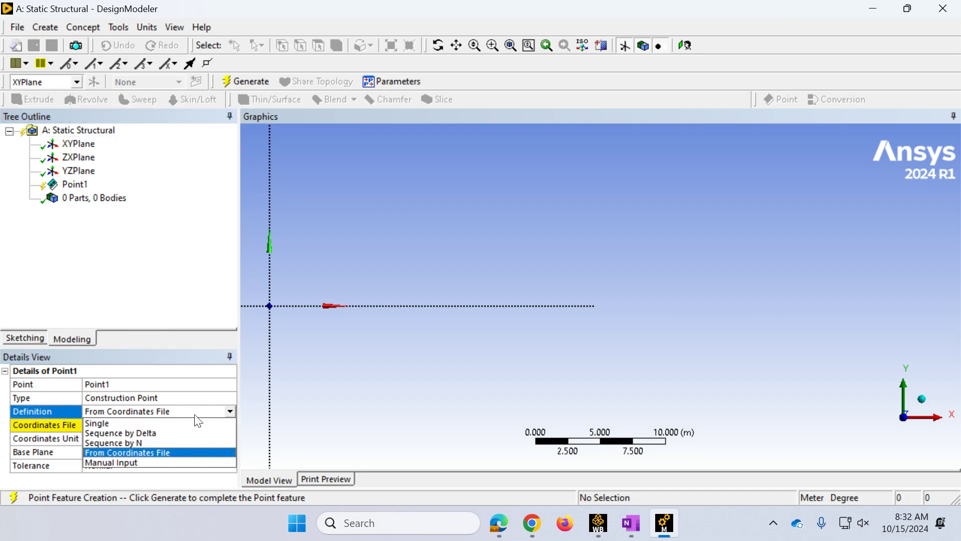
{"action": "left_click", "coordinate": [143, 461]}
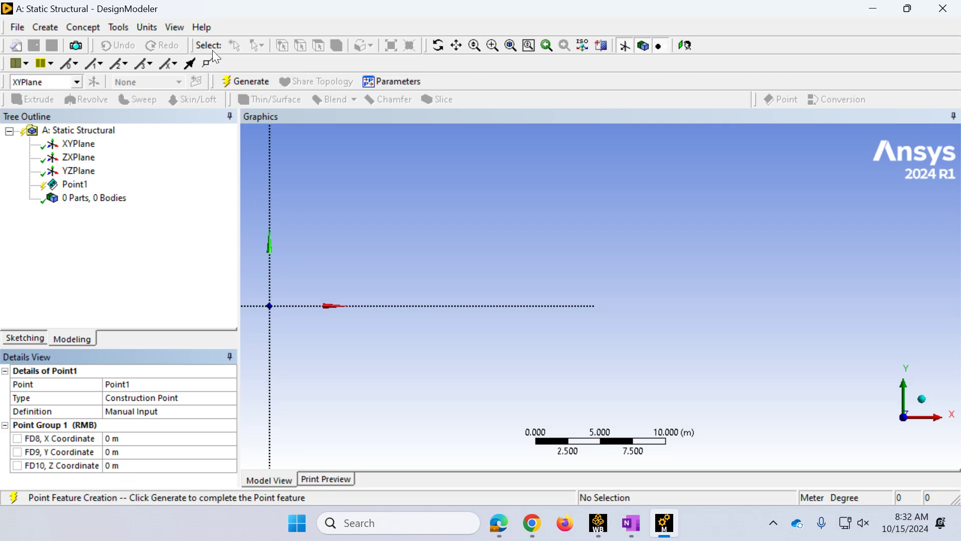
{"action": "left_click", "coordinate": [244, 83]}
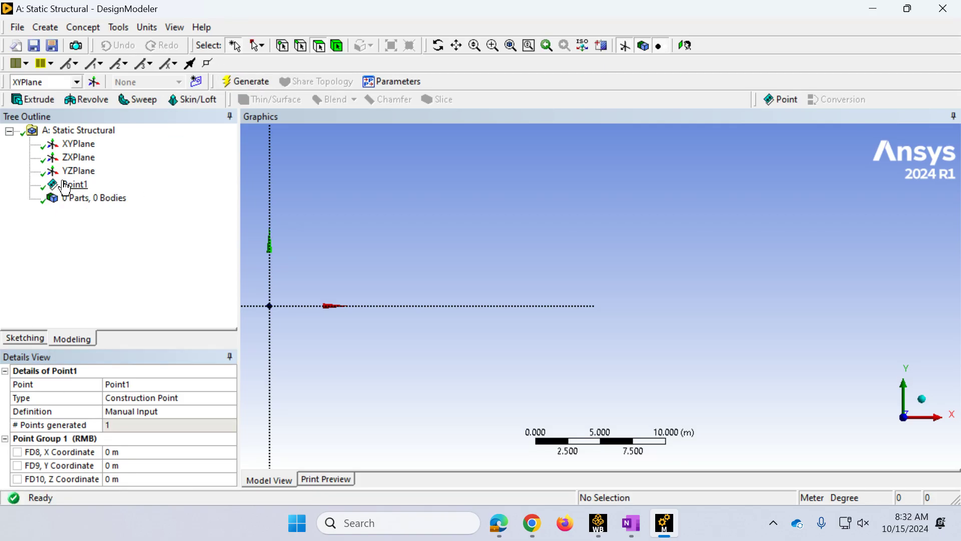
{"action": "left_click", "coordinate": [139, 387]}
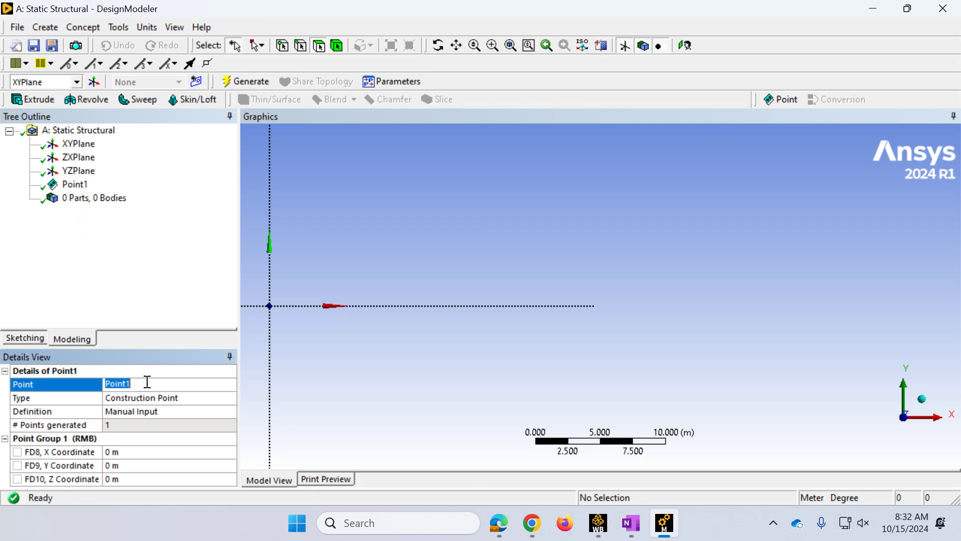
{"action": "type", "text": "A"}
{"action": "key", "text": "Return"}
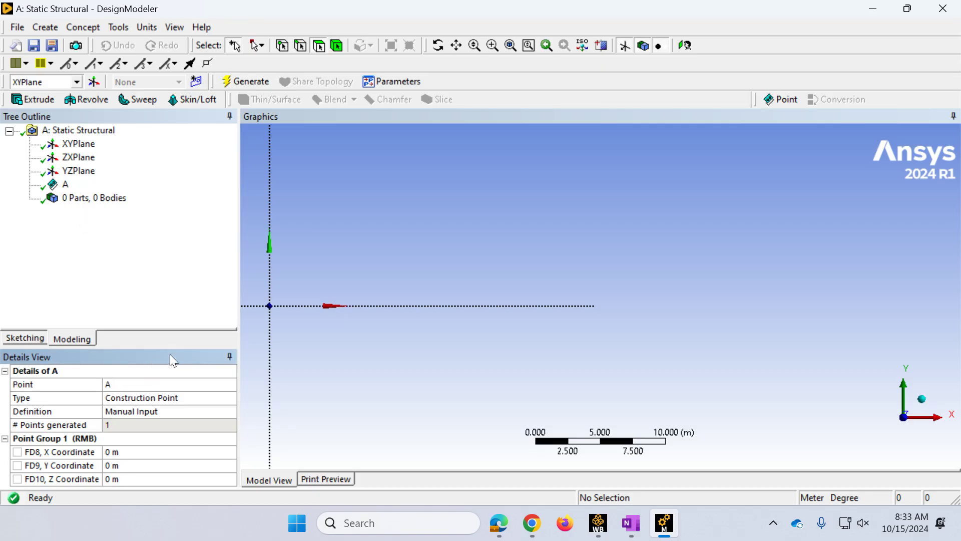
- Create a construction point by manual input at X = 5 m on the X axis and name it C
{"action": "left_click", "coordinate": [59, 29]}
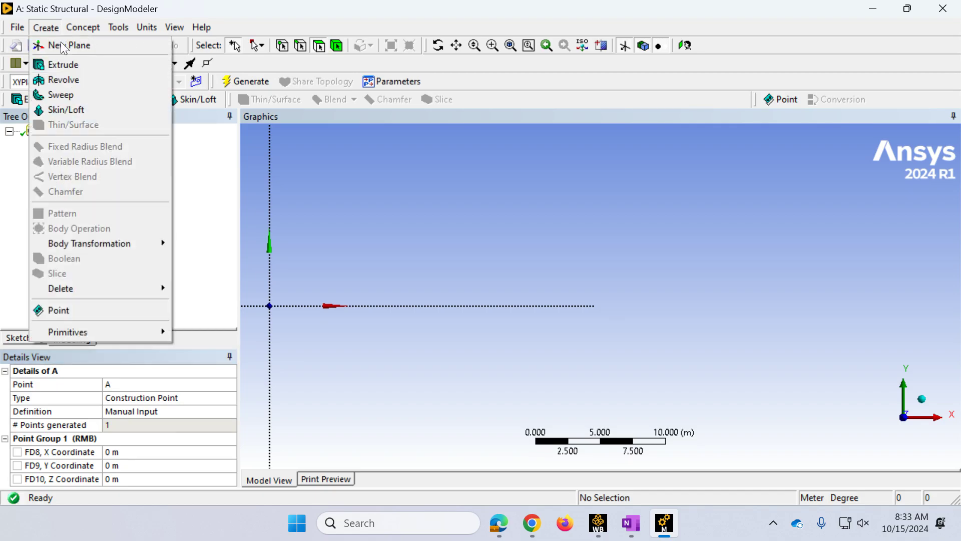
{"action": "left_click", "coordinate": [68, 310]}
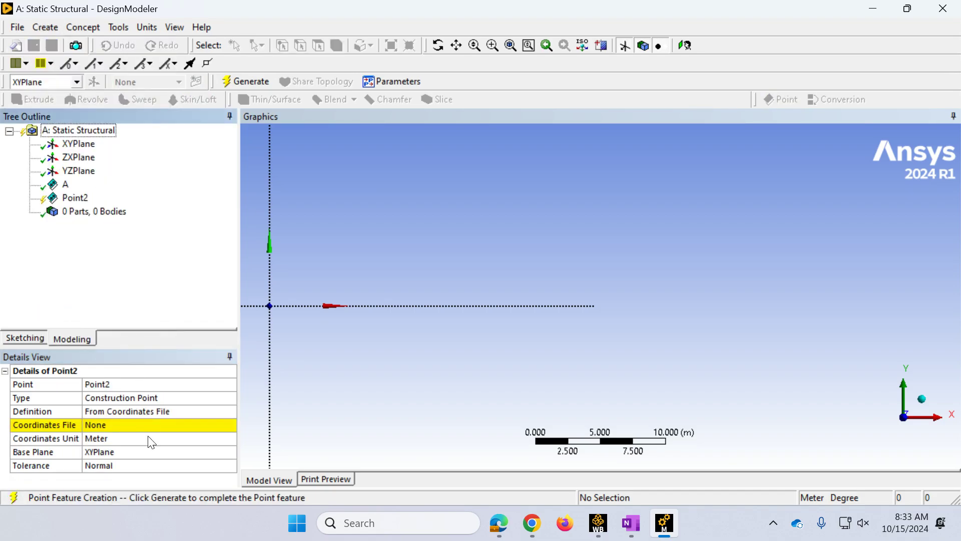
{"action": "left_click", "coordinate": [201, 412]}
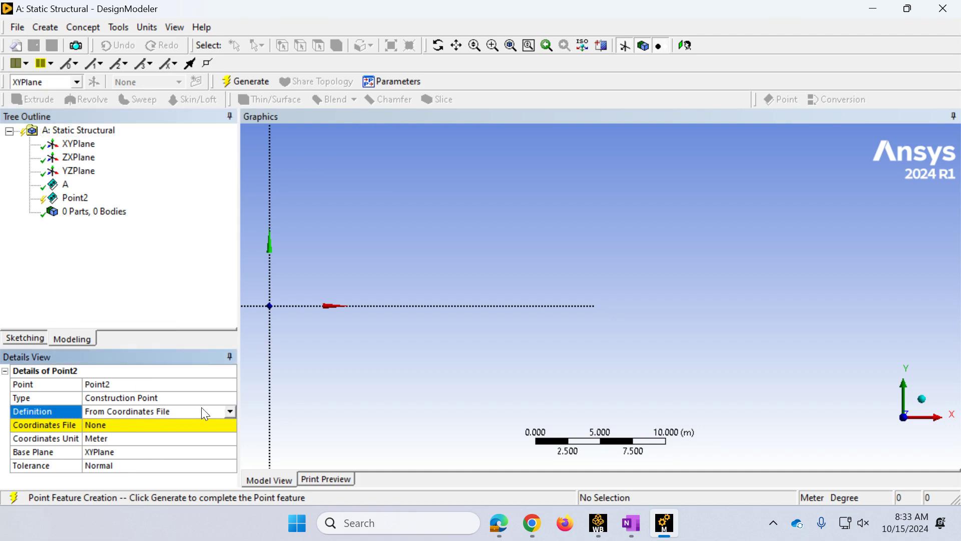
{"action": "left_click", "coordinate": [230, 411]}
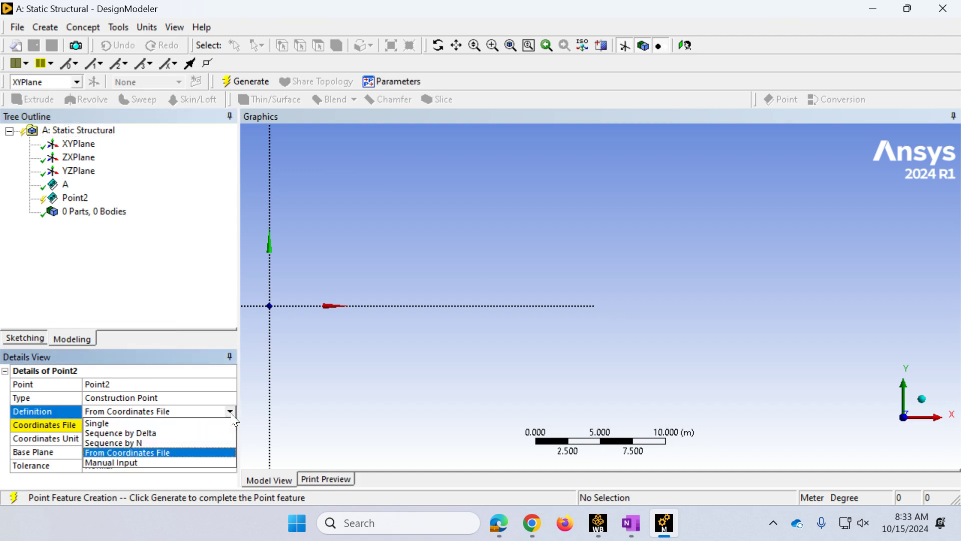
{"action": "left_click", "coordinate": [152, 463]}
{"action": "left_click", "coordinate": [125, 438]}
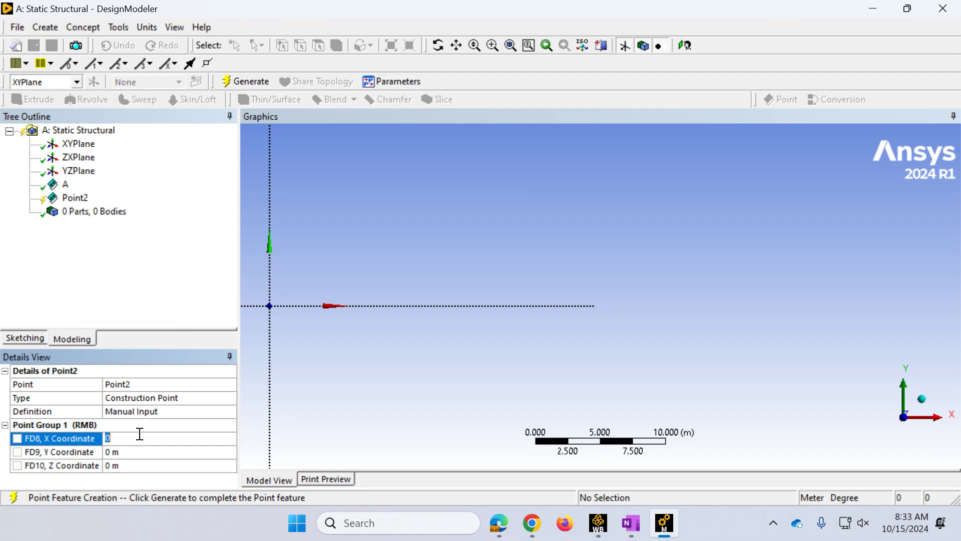
{"action": "type", "text": "5"}
{"action": "left_click", "coordinate": [259, 81]}
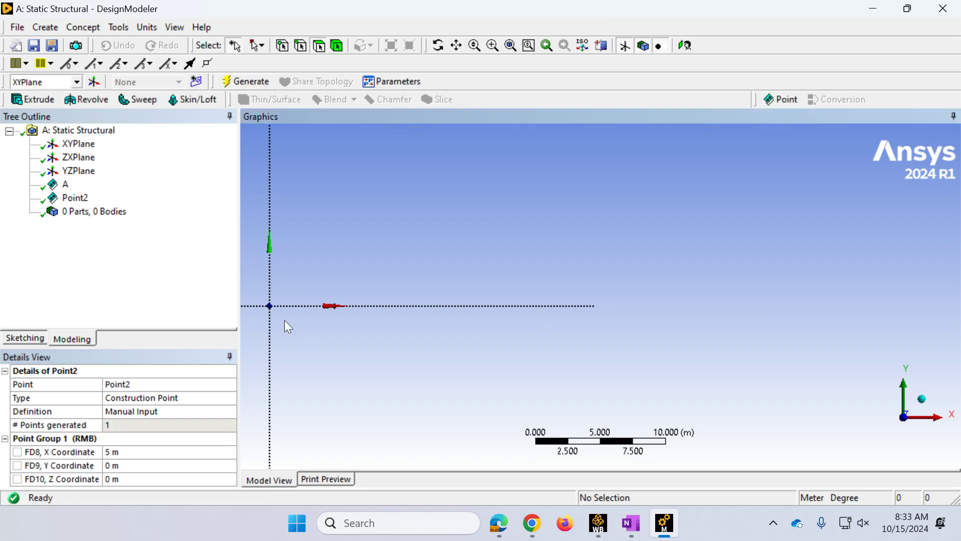
{"action": "left_click_drag", "start_coordinate": [258, 285], "coordinate": [502, 322]}
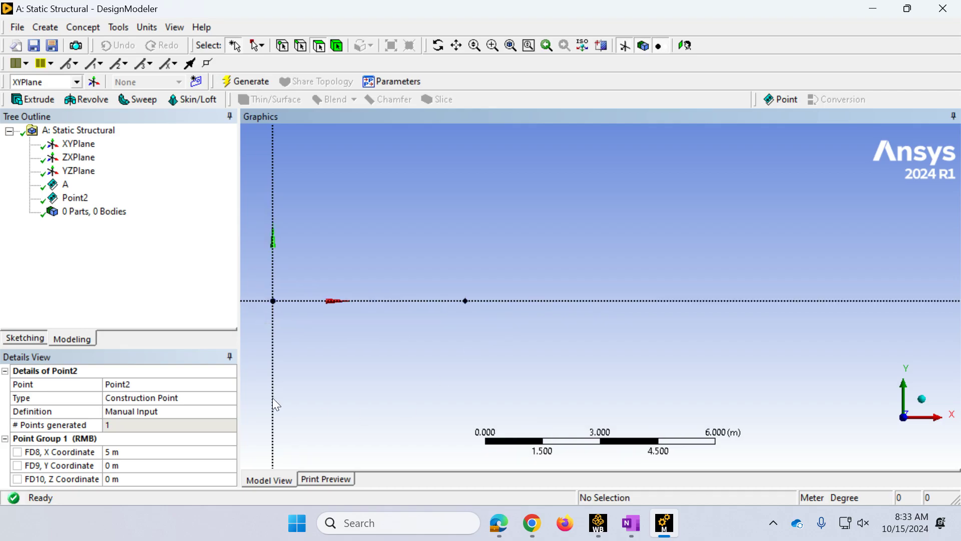
{"action": "left_click", "coordinate": [132, 384]}
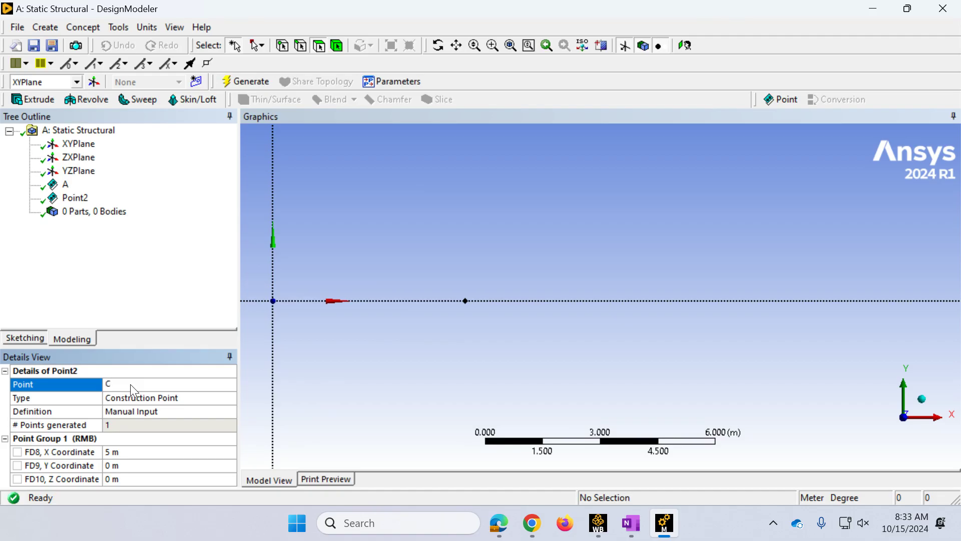
{"action": "type", "text": "C"}
{"action": "key", "text": "Return"}
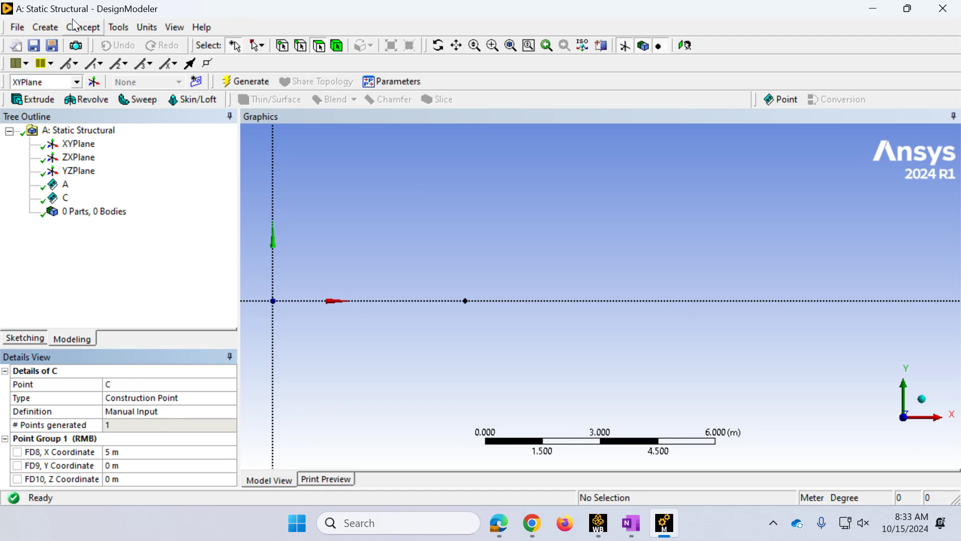
- Create a construction point by manual input at X = 10 m on the X axis and name it B
{"action": "left_click", "coordinate": [44, 28]}
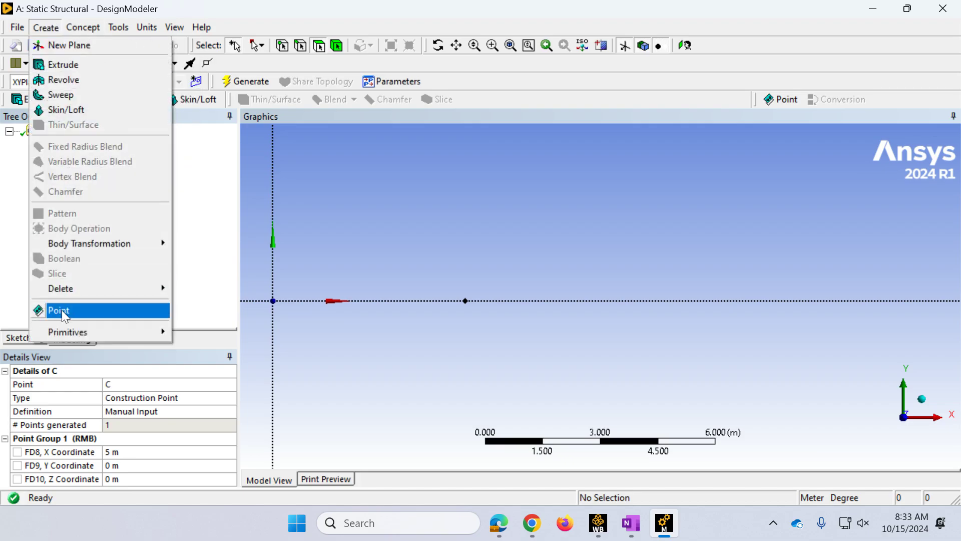
{"action": "left_click", "coordinate": [60, 310]}
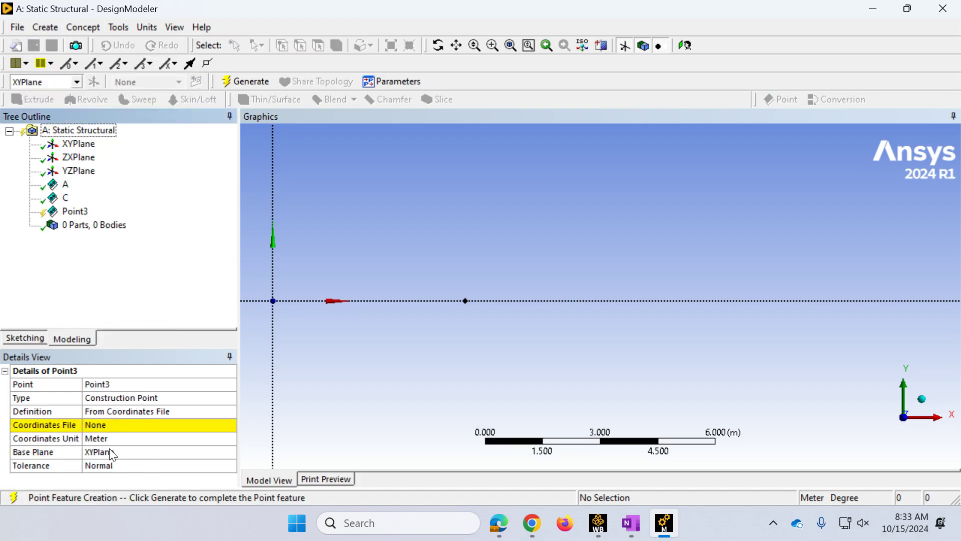
{"action": "left_click", "coordinate": [144, 412]}
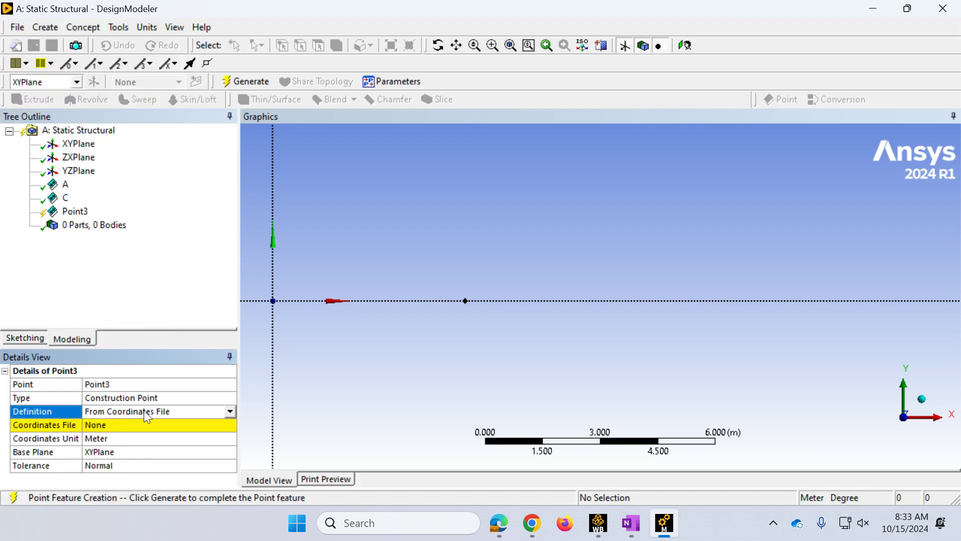
{"action": "left_click", "coordinate": [231, 411]}
{"action": "left_click", "coordinate": [100, 461]}
{"action": "left_click", "coordinate": [125, 436]}
{"action": "type", "text": "10"}
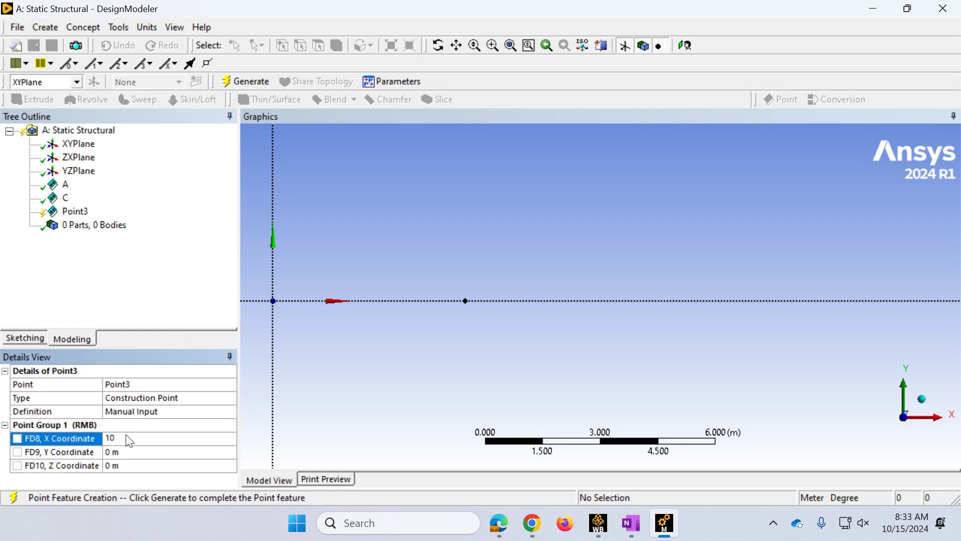
{"action": "key", "text": "Return"}
{"action": "left_click", "coordinate": [241, 79]}
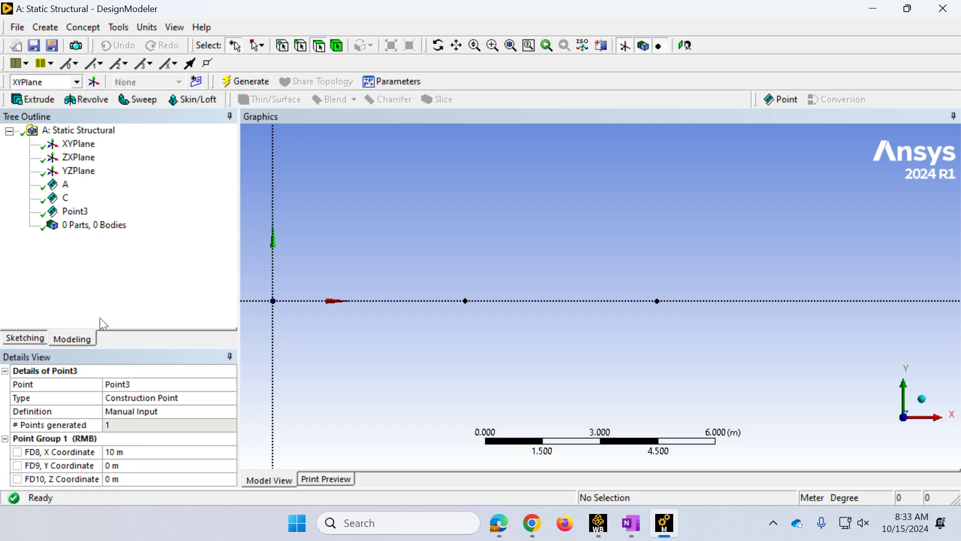
{"action": "left_click", "coordinate": [122, 384]}
{"action": "type", "text": "B"}
{"action": "key", "text": "Return"}
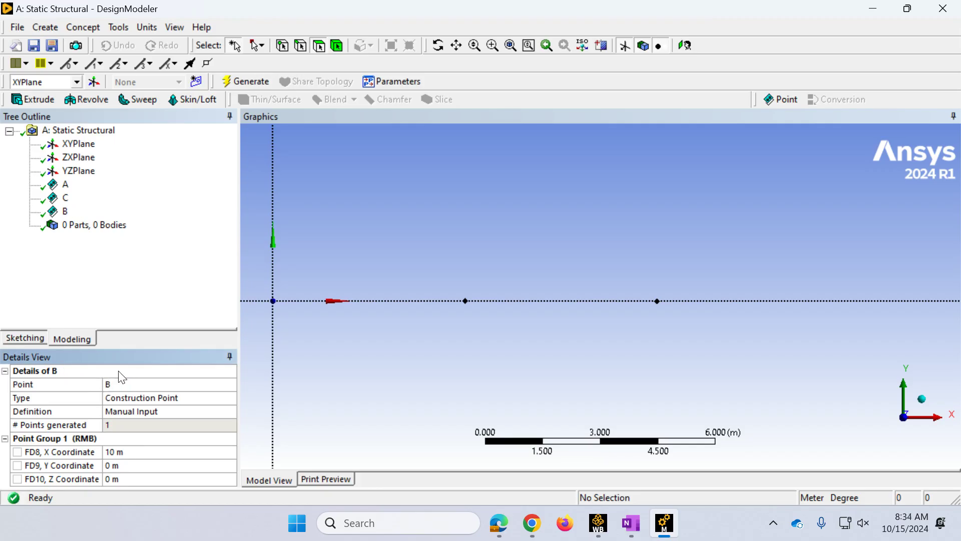
- Frame points A, C and B together in the graphics view
{"action": "left_click", "coordinate": [252, 273]}
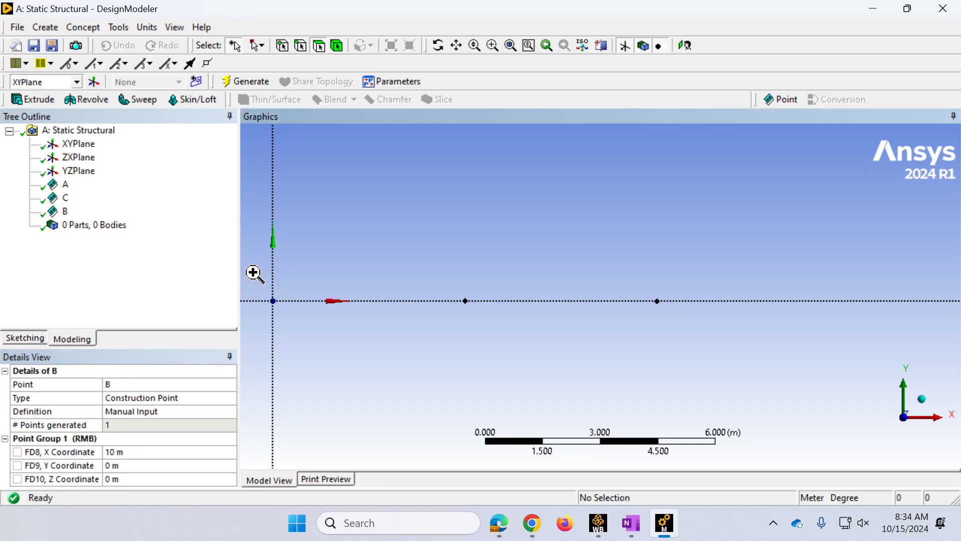
{"action": "scroll", "coordinate": [254, 273], "scroll_direction": "up", "scroll_amount": 5}
{"action": "scroll", "coordinate": [463, 308], "scroll_direction": "down", "scroll_amount": 2}
{"action": "scroll", "coordinate": [464, 305], "scroll_direction": "down", "scroll_amount": 5}
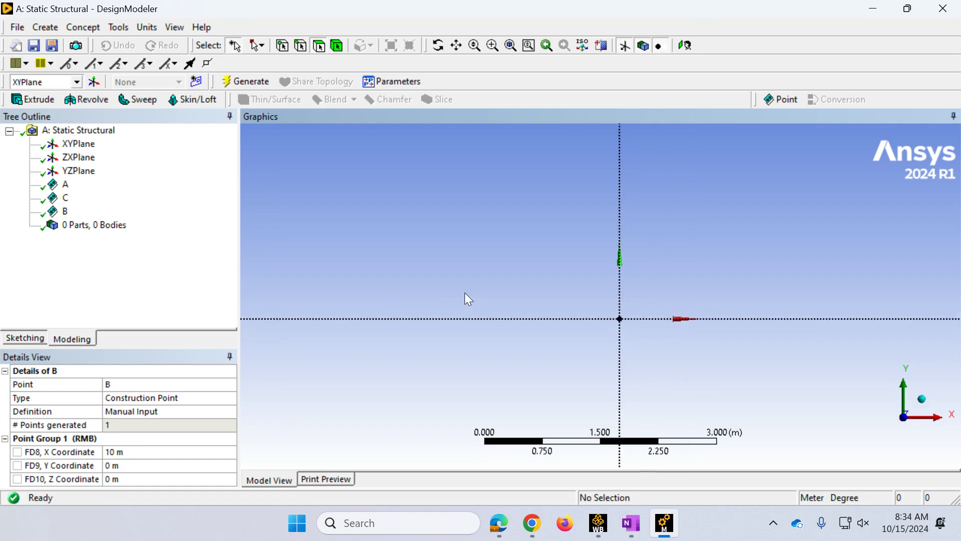
{"action": "right_click_drag", "start_coordinate": [576, 264], "coordinate": [766, 326]}
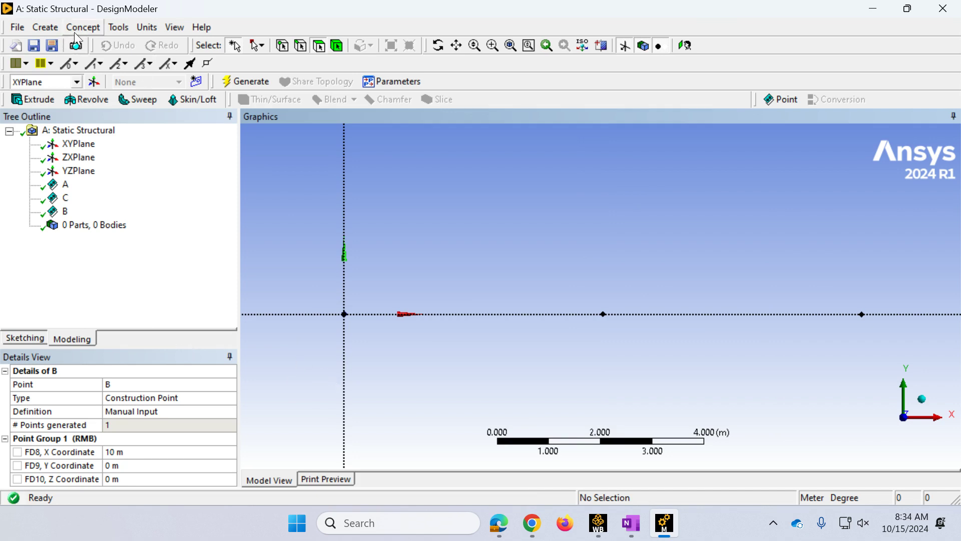
- Create a line from point A to point C using Lines From Points and generate it
{"action": "left_click", "coordinate": [86, 27]}
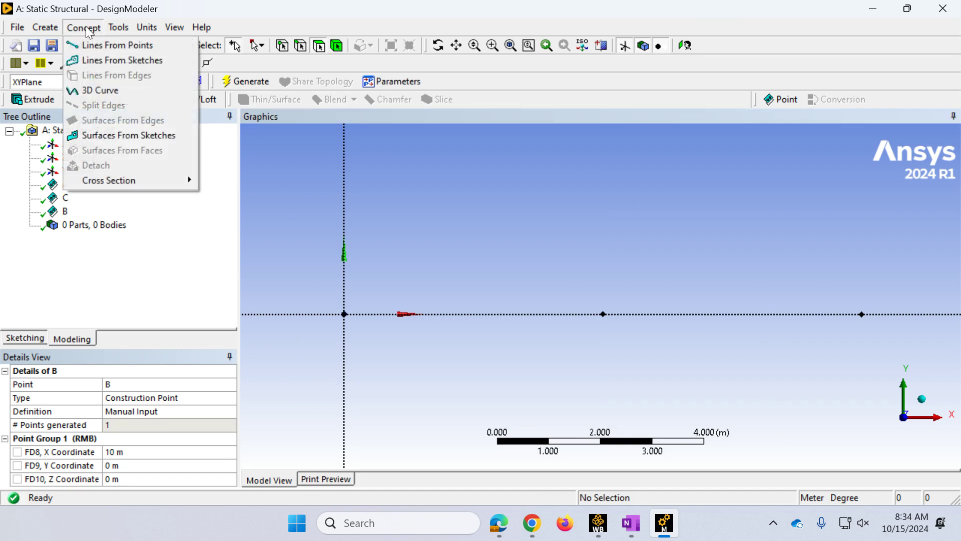
{"action": "left_click", "coordinate": [86, 28]}
{"action": "left_click", "coordinate": [85, 29]}
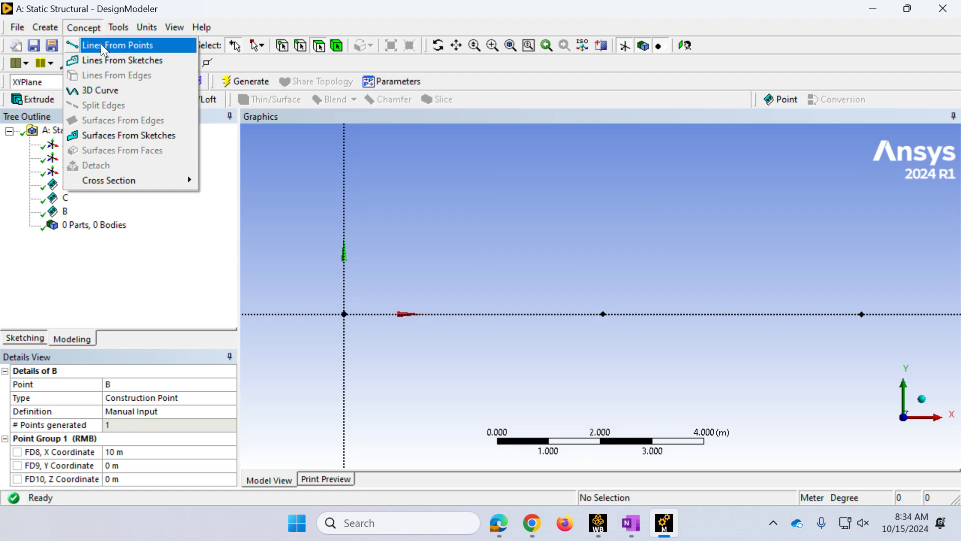
{"action": "left_click", "coordinate": [101, 43]}
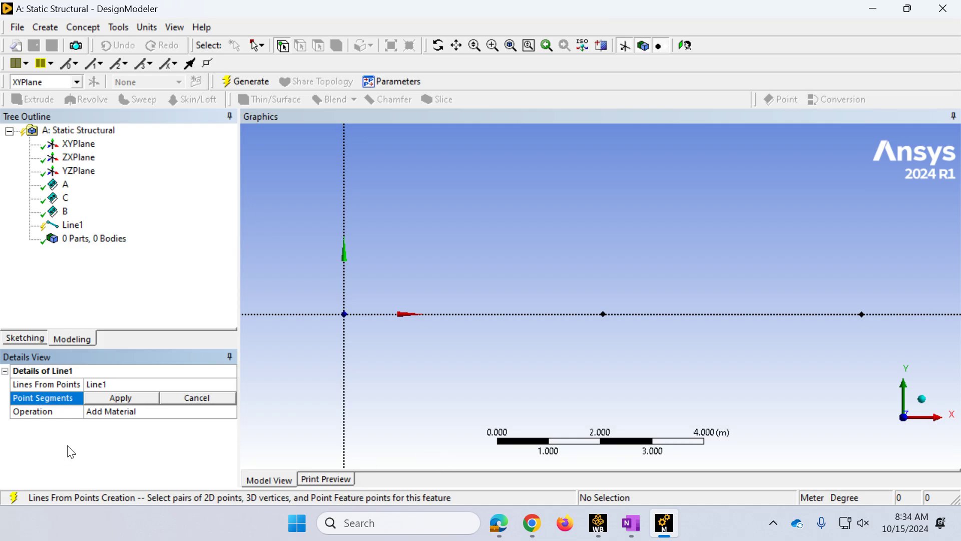
{"action": "left_click", "coordinate": [349, 315]}
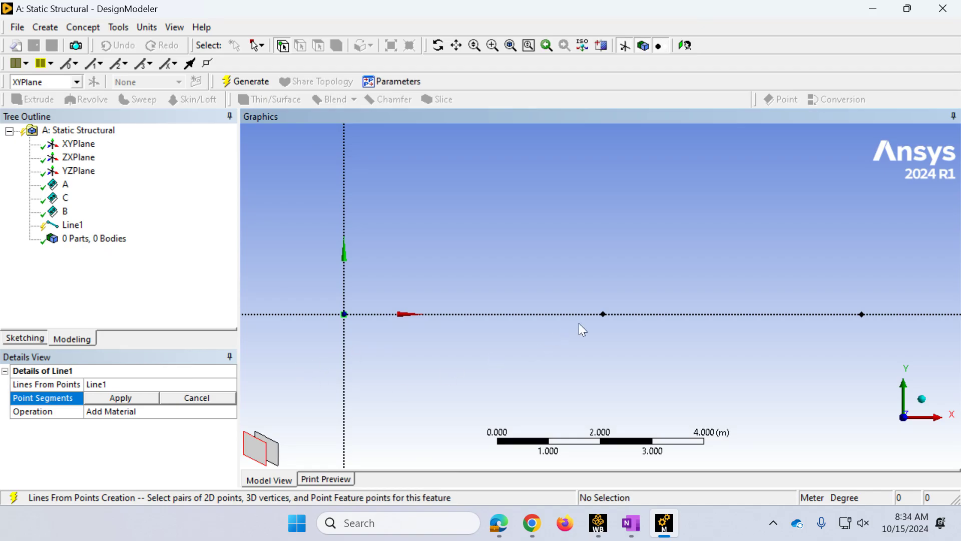
{"action": "left_click", "coordinate": [604, 314]}
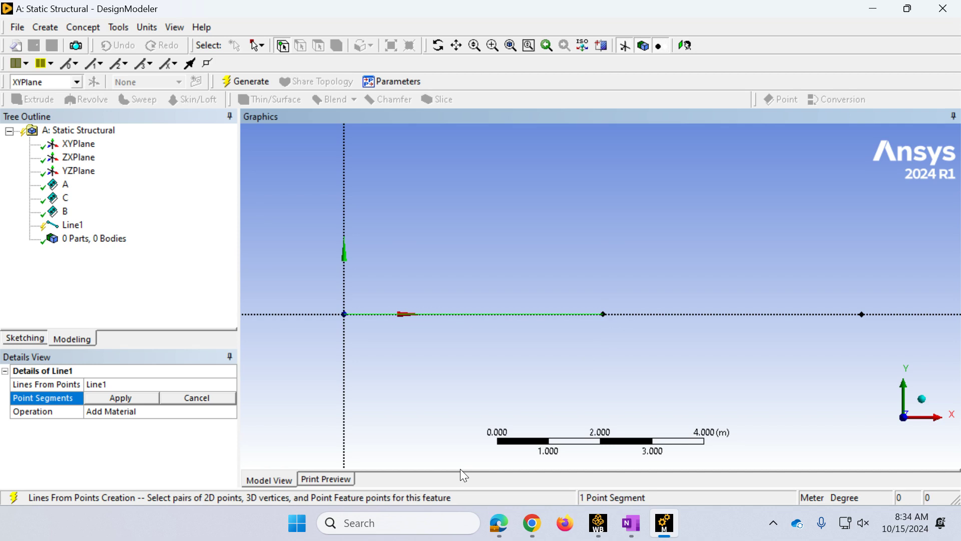
{"action": "left_click", "coordinate": [115, 398]}
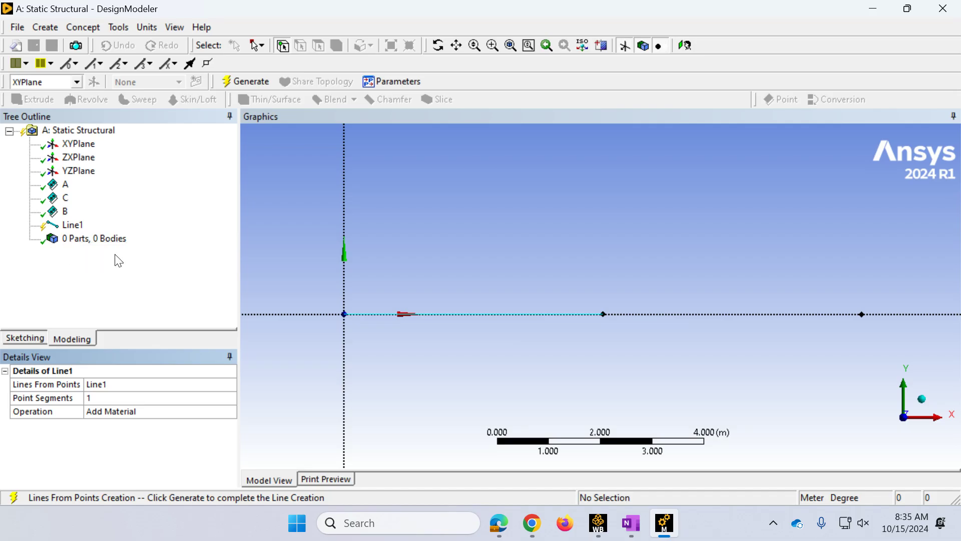
{"action": "left_click", "coordinate": [249, 81]}
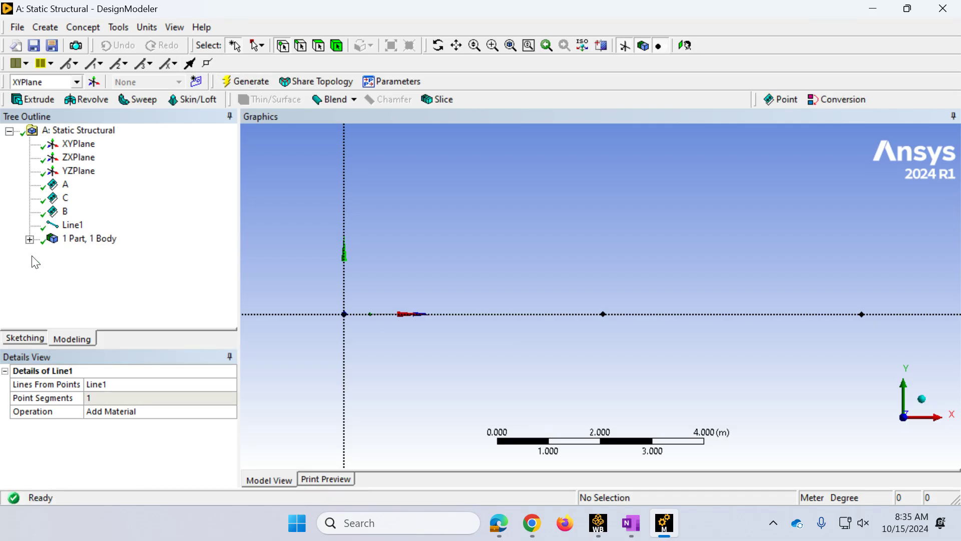
- Rename the generated line body under the part as AC
{"action": "left_click", "coordinate": [30, 240]}
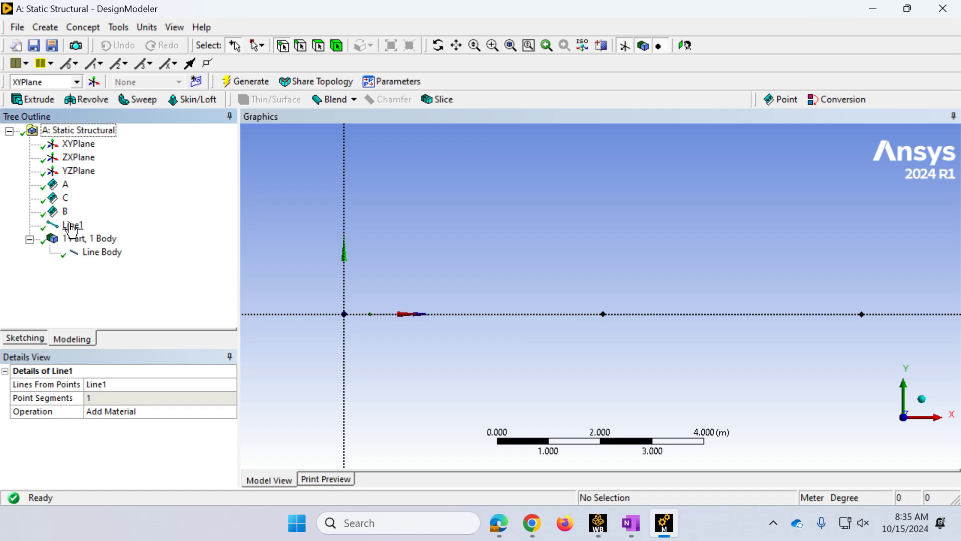
{"action": "left_click", "coordinate": [95, 256]}
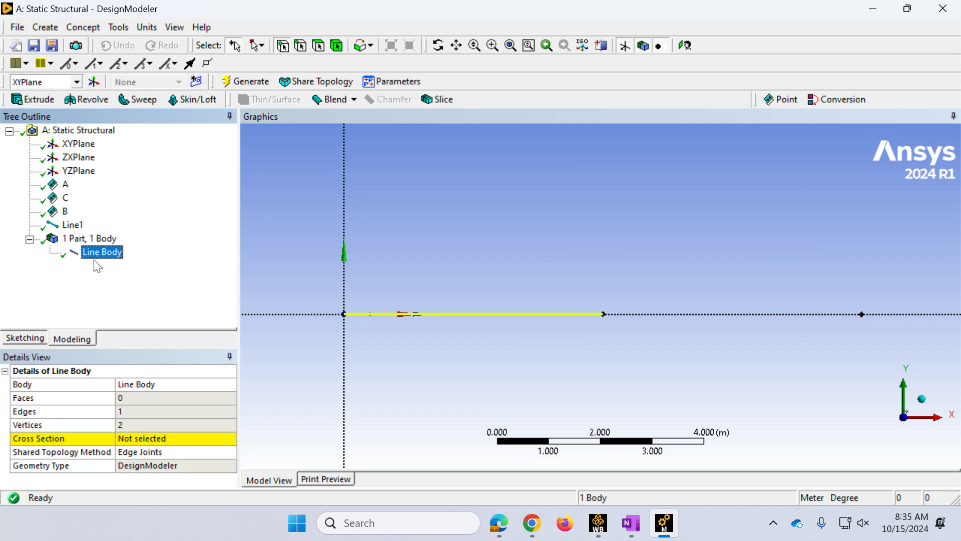
{"action": "left_click", "coordinate": [163, 385]}
{"action": "left_click", "coordinate": [152, 381]}
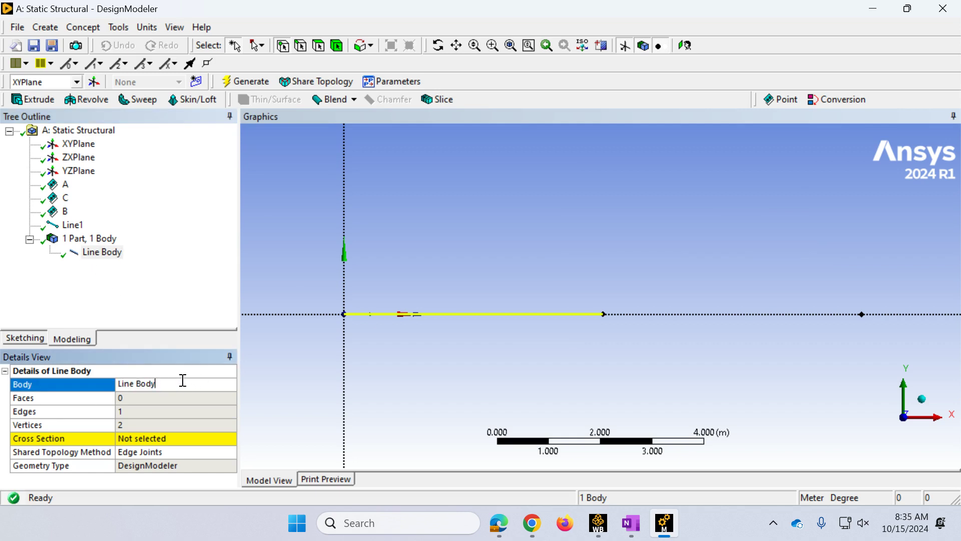
{"action": "left_click_drag", "start_coordinate": [182, 379], "coordinate": [102, 384]}
{"action": "type", "text": "AC"}
{"action": "key", "text": "Return"}
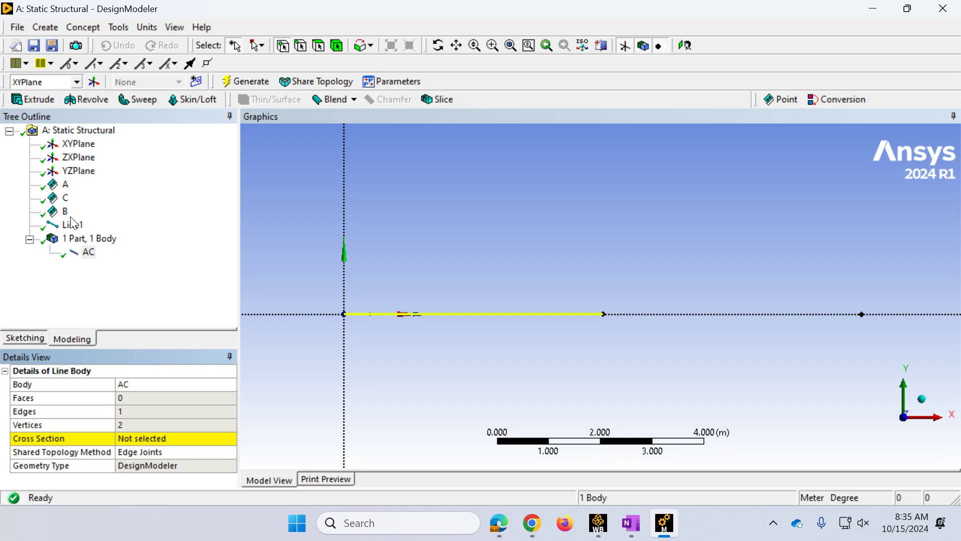
- Start a second Lines From Points feature, name it CB and keep its operation as Add Material
{"action": "left_click", "coordinate": [80, 28]}
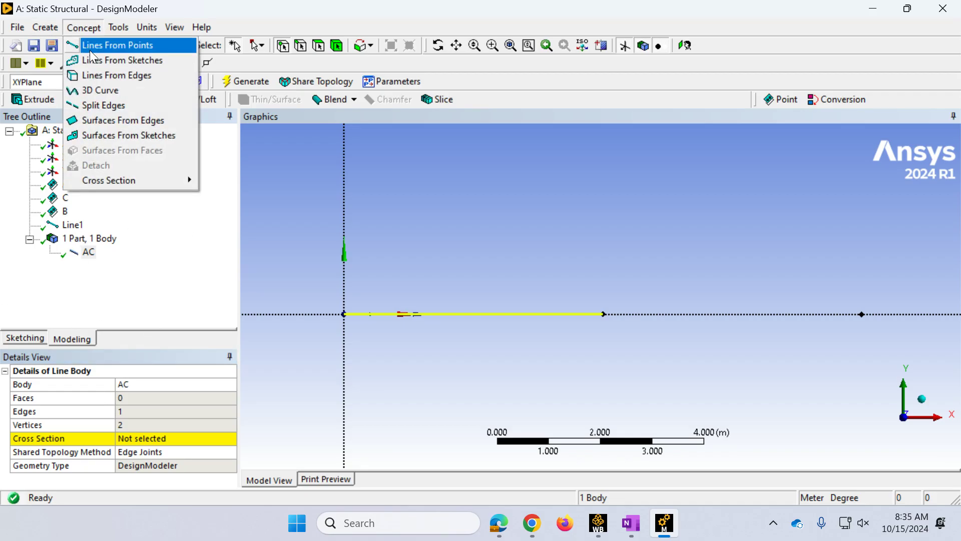
{"action": "left_click", "coordinate": [90, 48]}
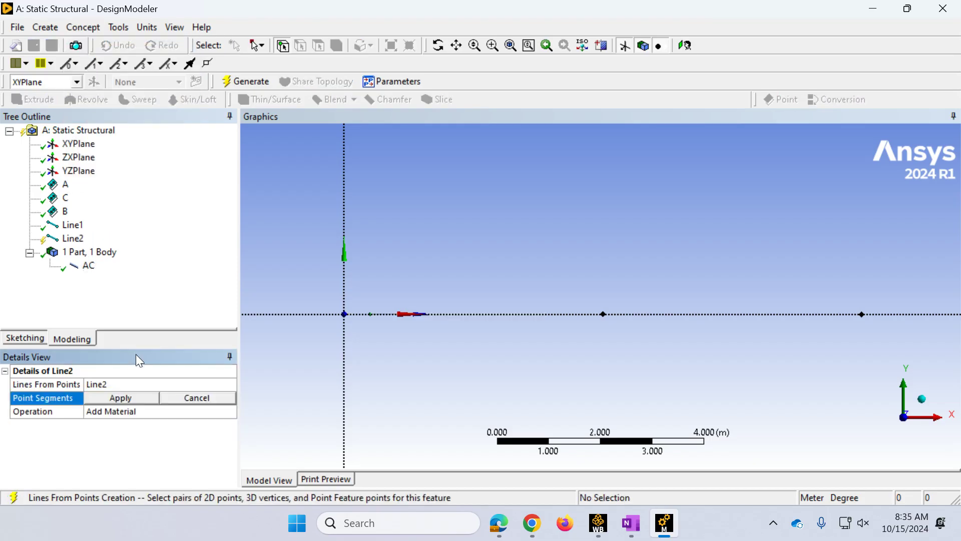
{"action": "left_click", "coordinate": [101, 395]}
{"action": "left_click", "coordinate": [107, 383]}
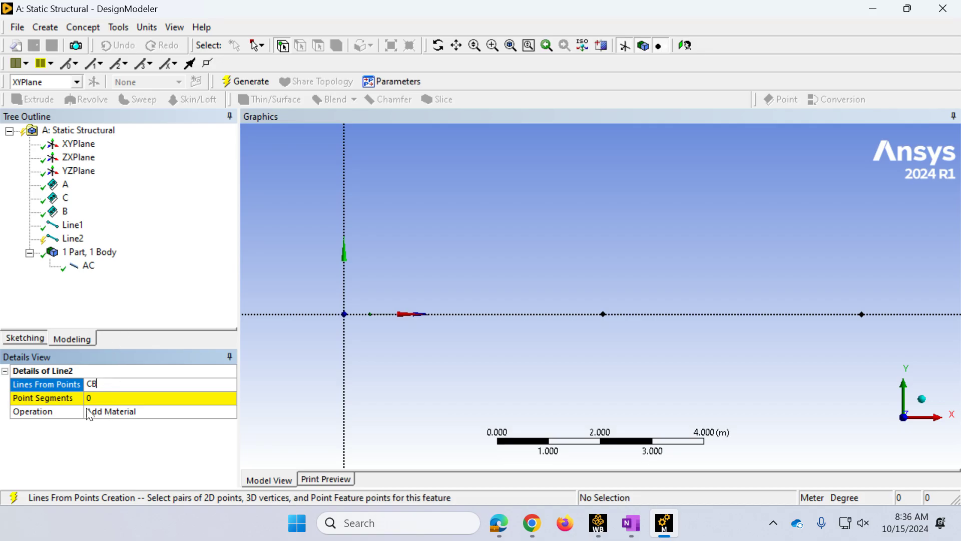
{"action": "left_click", "coordinate": [110, 411]}
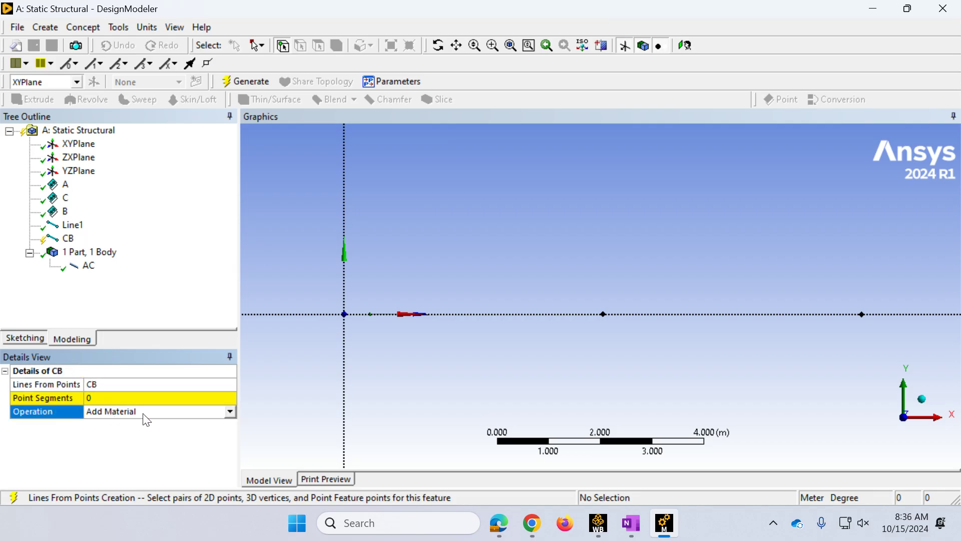
{"action": "left_click", "coordinate": [229, 415]}
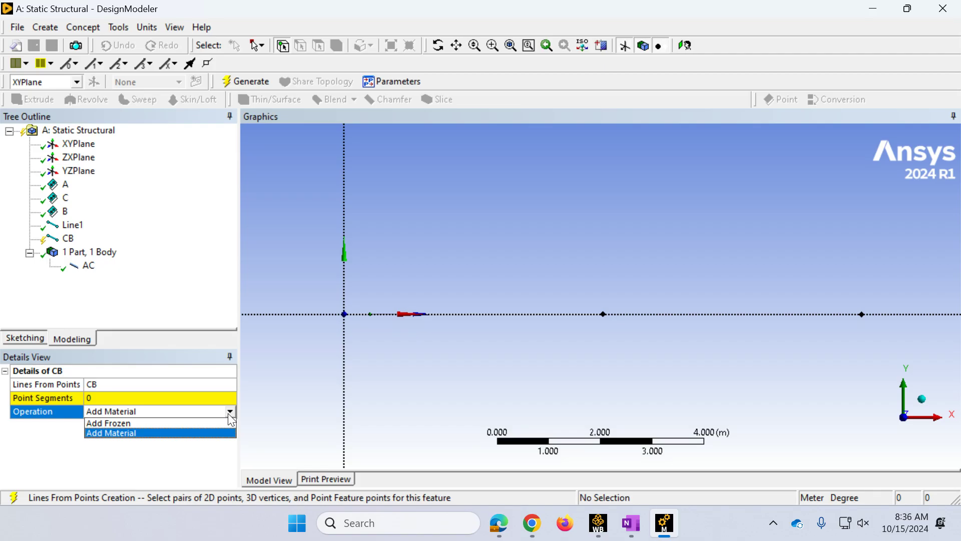
{"action": "left_click", "coordinate": [157, 433]}
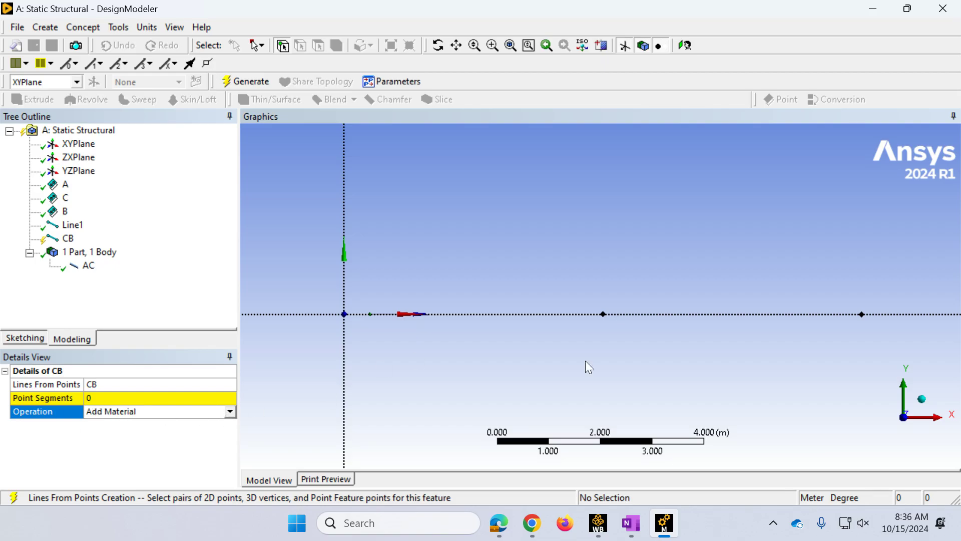
- Define the point segment of feature CB from point C to point B and generate the line
{"action": "left_click", "coordinate": [603, 315]}
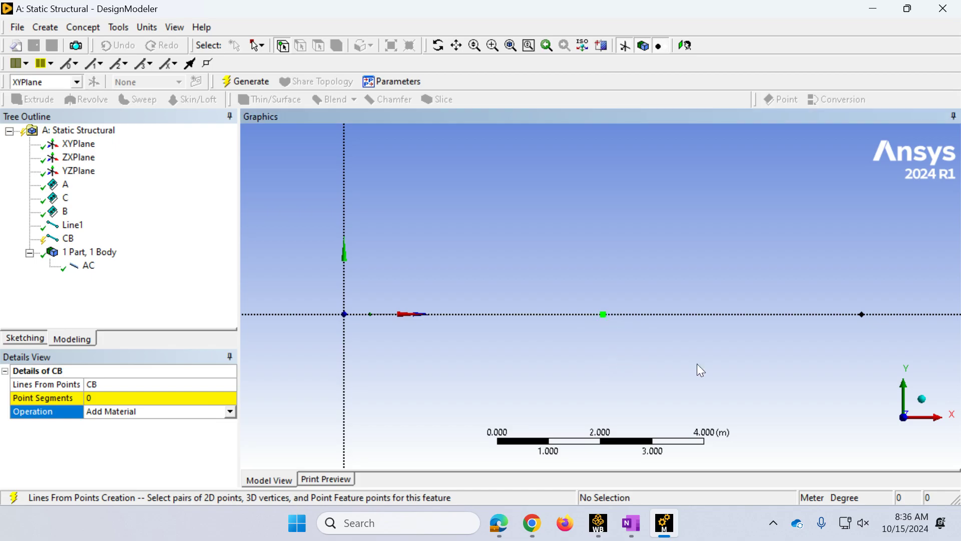
{"action": "left_click", "coordinate": [862, 315]}
{"action": "left_click", "coordinate": [103, 399]}
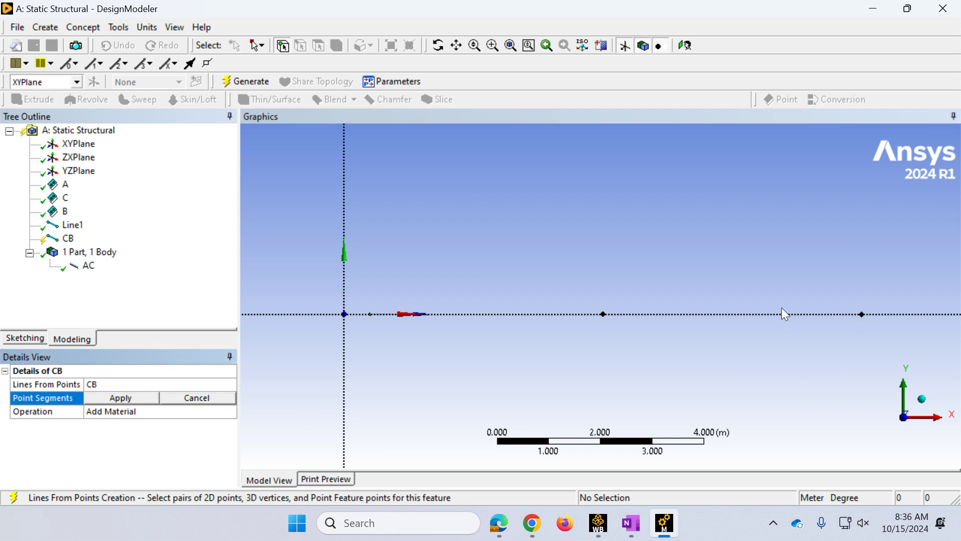
{"action": "left_click", "coordinate": [603, 314]}
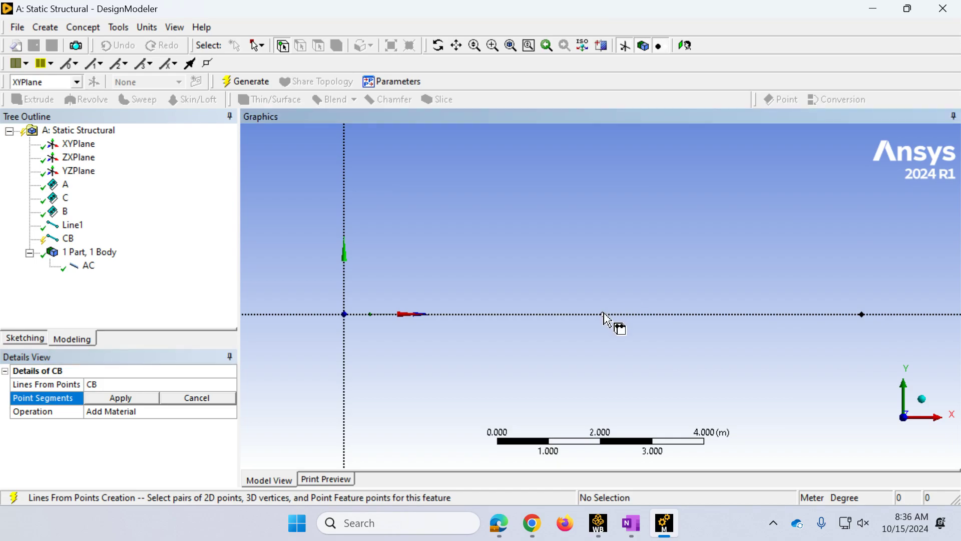
{"action": "left_click", "coordinate": [862, 313]}
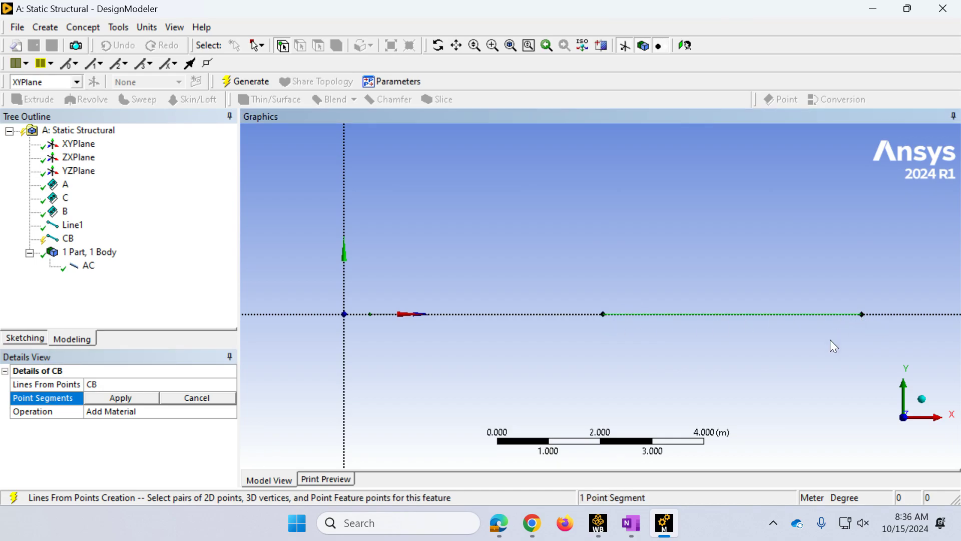
{"action": "left_click", "coordinate": [110, 401]}
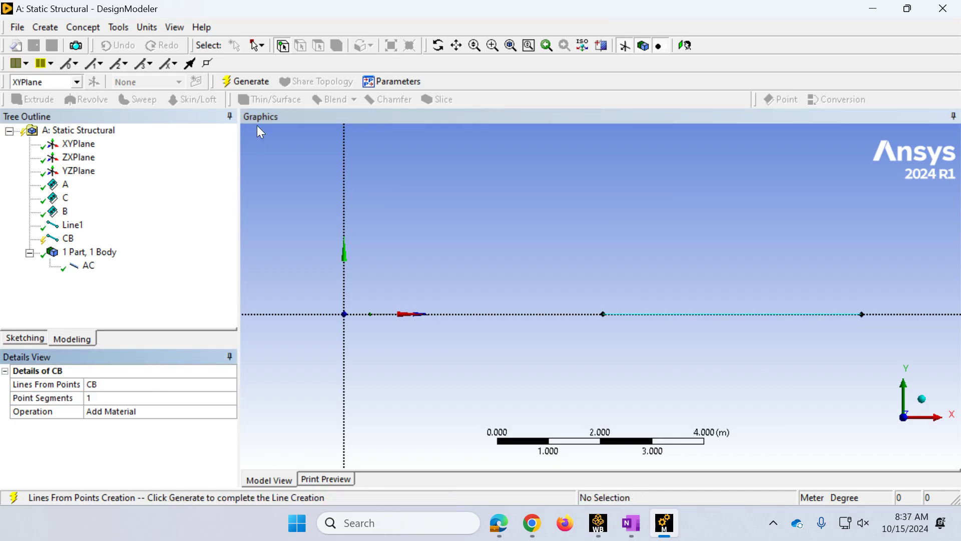
{"action": "left_click", "coordinate": [251, 82]}
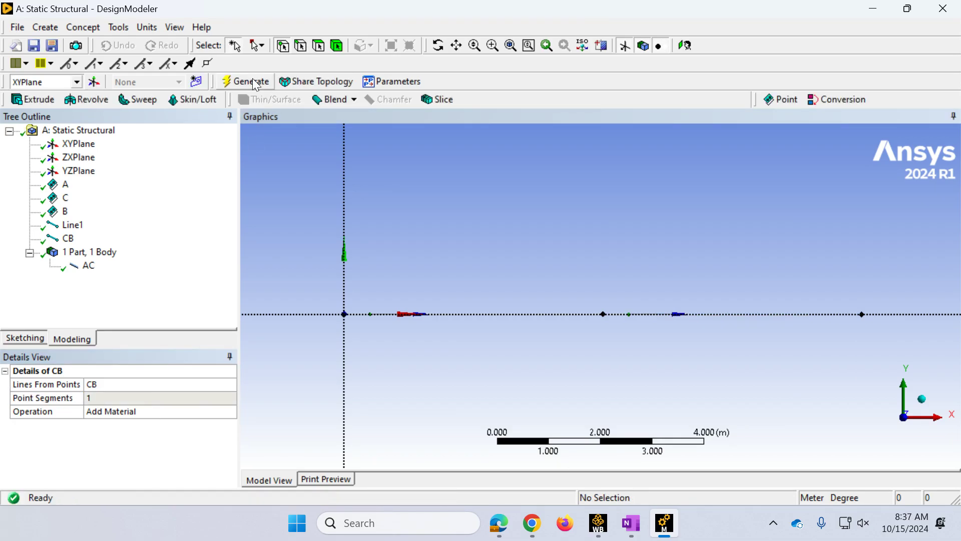
- Rename the first line feature, between points A and C, as AB
{"action": "left_click", "coordinate": [75, 226]}
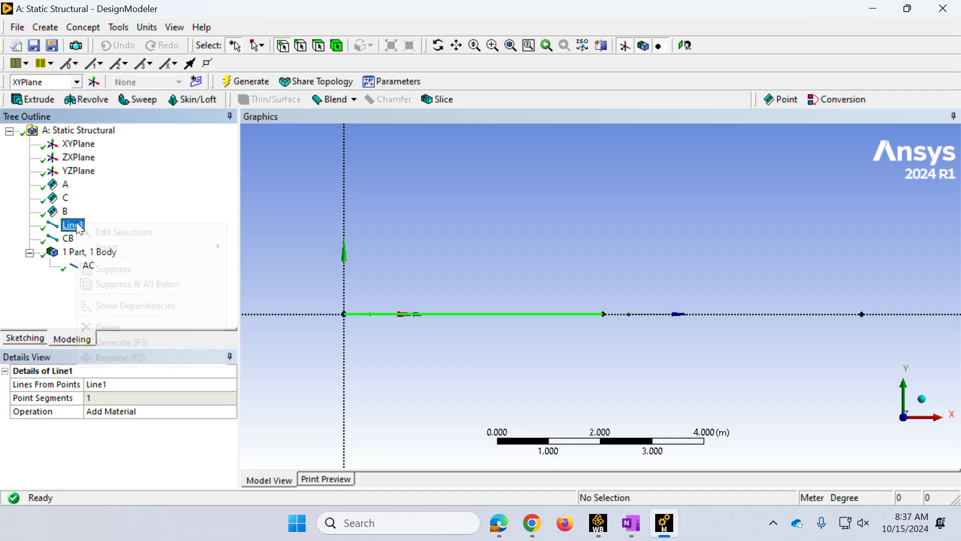
{"action": "right_click", "coordinate": [78, 229]}
{"action": "left_click", "coordinate": [107, 386]}
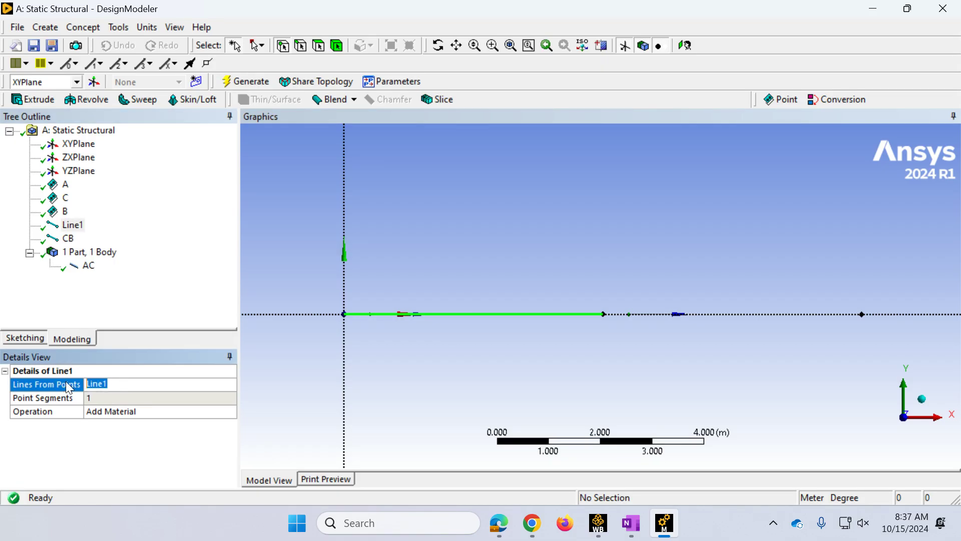
{"action": "type", "text": "AB"}
{"action": "key", "text": "Return"}
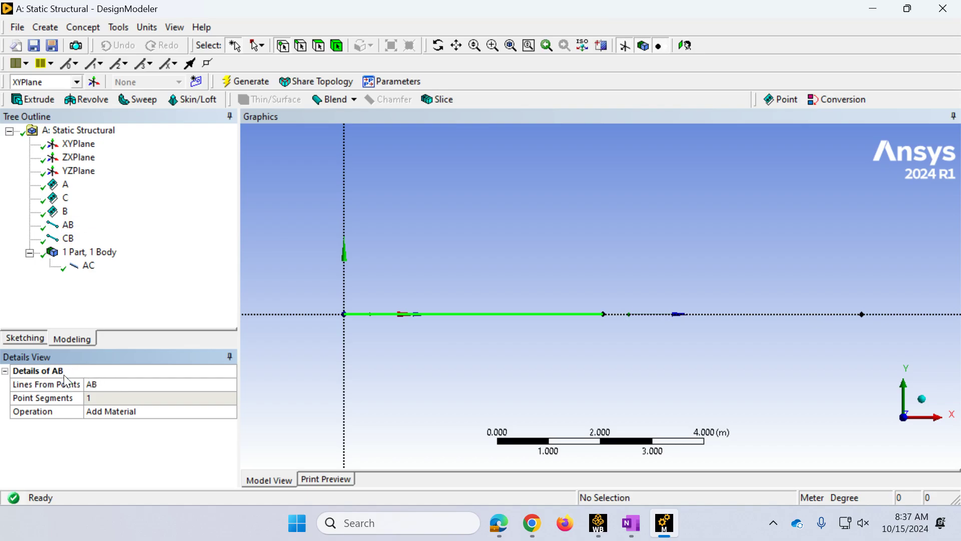
- Rename the line body spanning both segments as ACB
{"action": "left_click", "coordinate": [90, 266]}
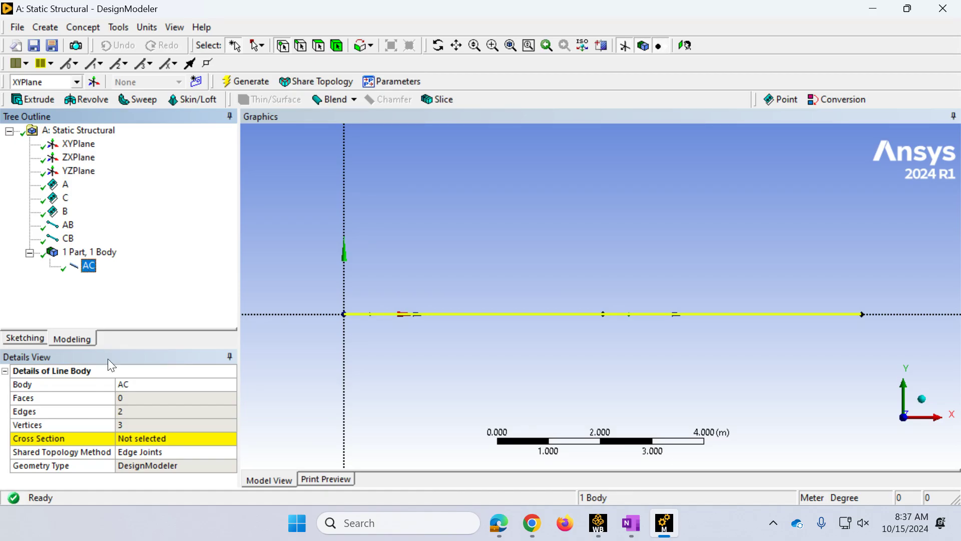
{"action": "left_click", "coordinate": [141, 384]}
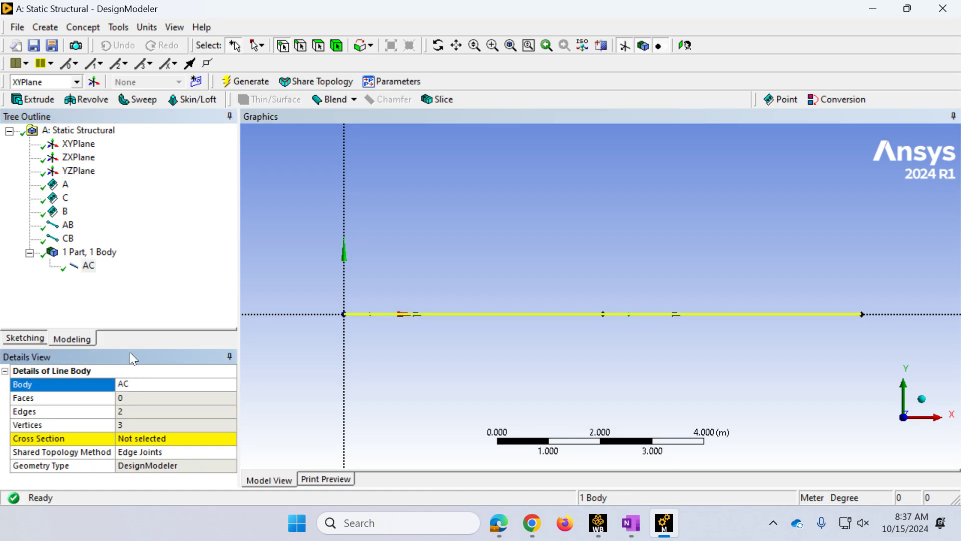
{"action": "type", "text": "B"}
{"action": "key", "text": "Return"}
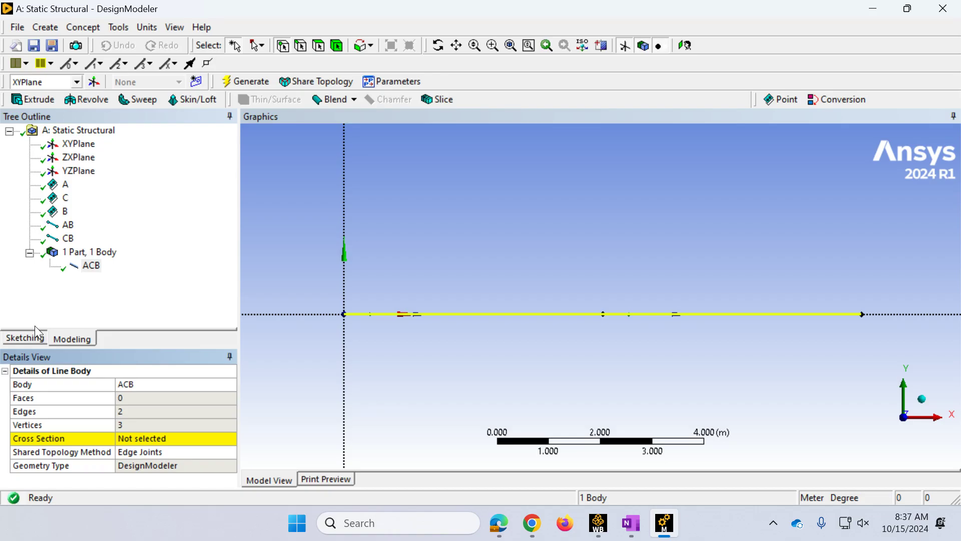
- Check the beam problem notes in OneNote, return to DesignModeler and add a rectangular cross section
{"action": "left_click", "coordinate": [632, 523]}
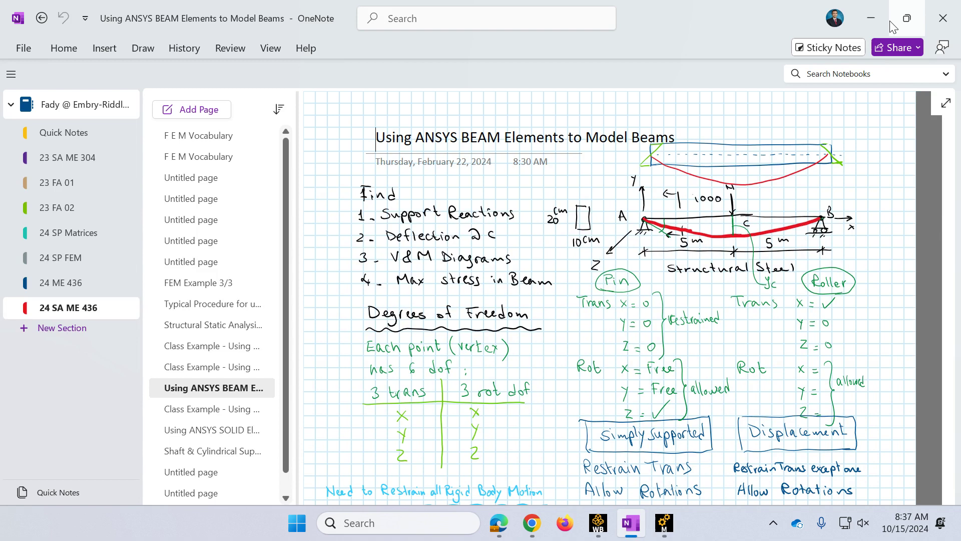
{"action": "left_click", "coordinate": [871, 16]}
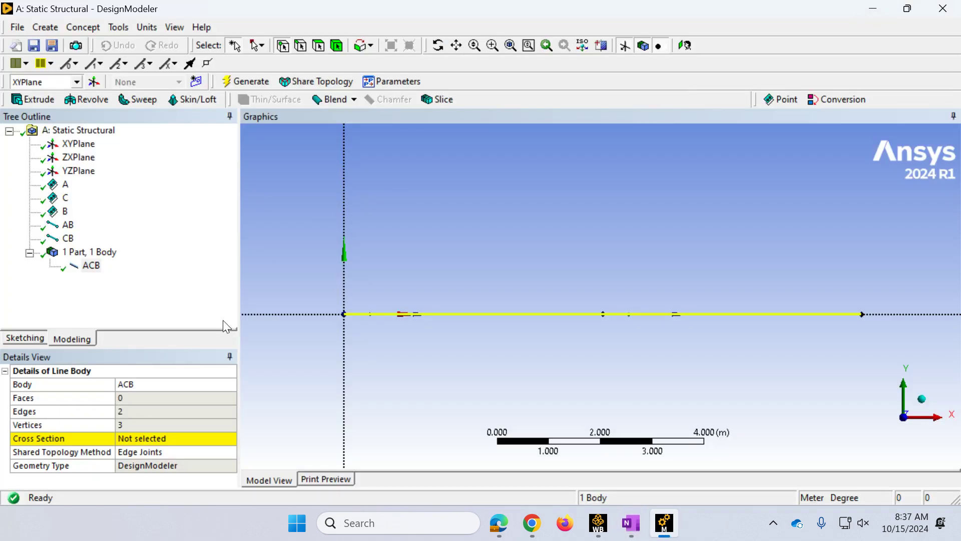
{"action": "left_click", "coordinate": [76, 29]}
{"action": "mouse_move", "coordinate": [117, 183]}
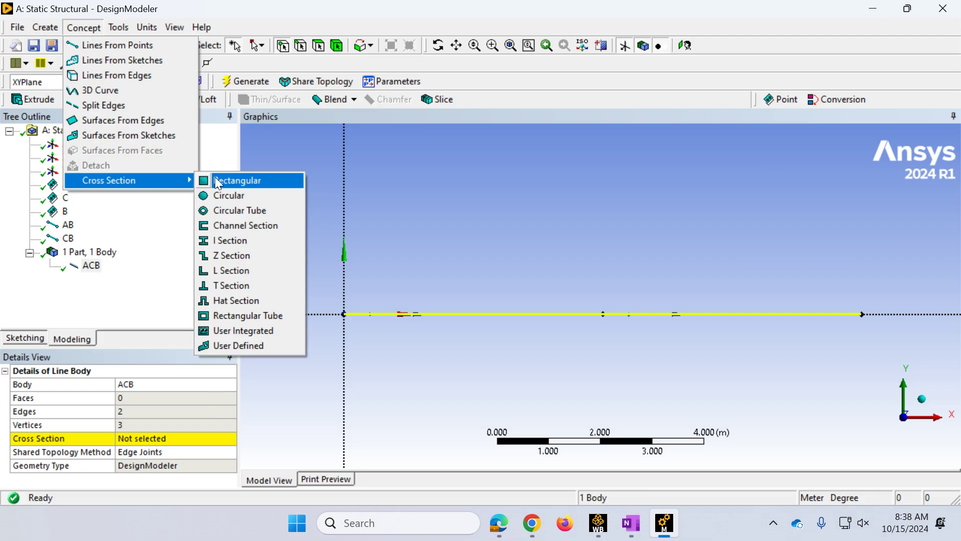
{"action": "left_click", "coordinate": [217, 177]}
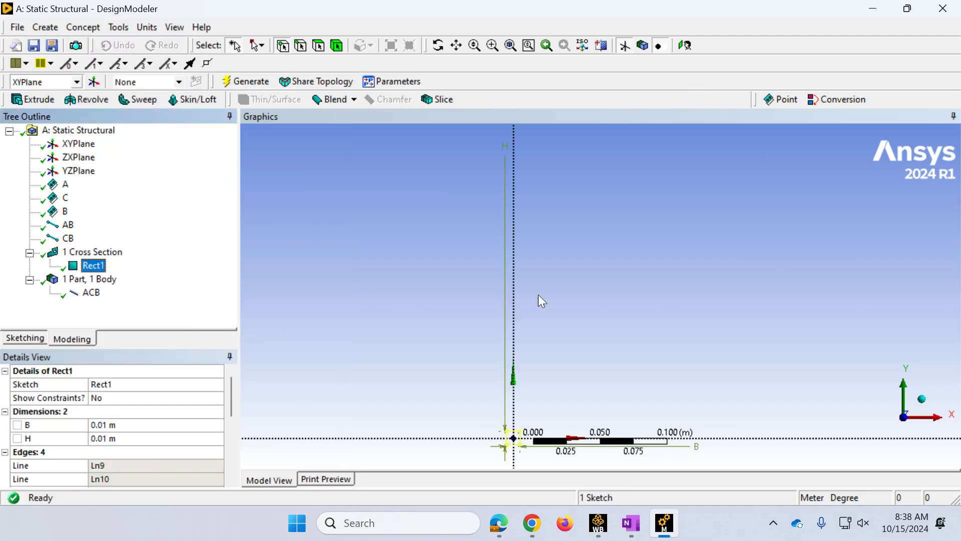
{"action": "mouse_move", "coordinate": [472, 393]}
{"action": "right_mouse_down"}
{"action": "mouse_move", "coordinate": [496, 429]}
{"action": "mouse_move", "coordinate": [566, 464]}
{"action": "right_mouse_up"}
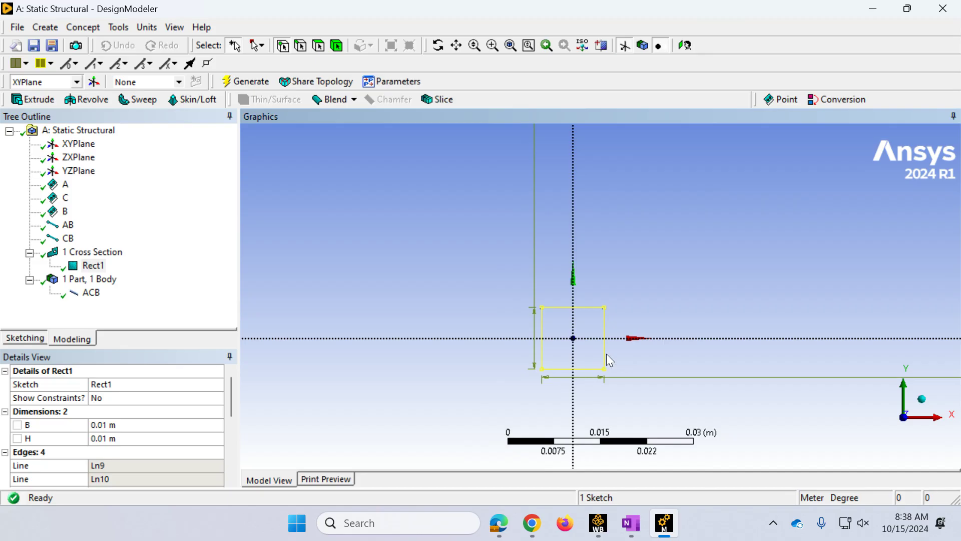
{"action": "scroll", "coordinate": [643, 333], "scroll_direction": "down", "scroll_amount": 5}
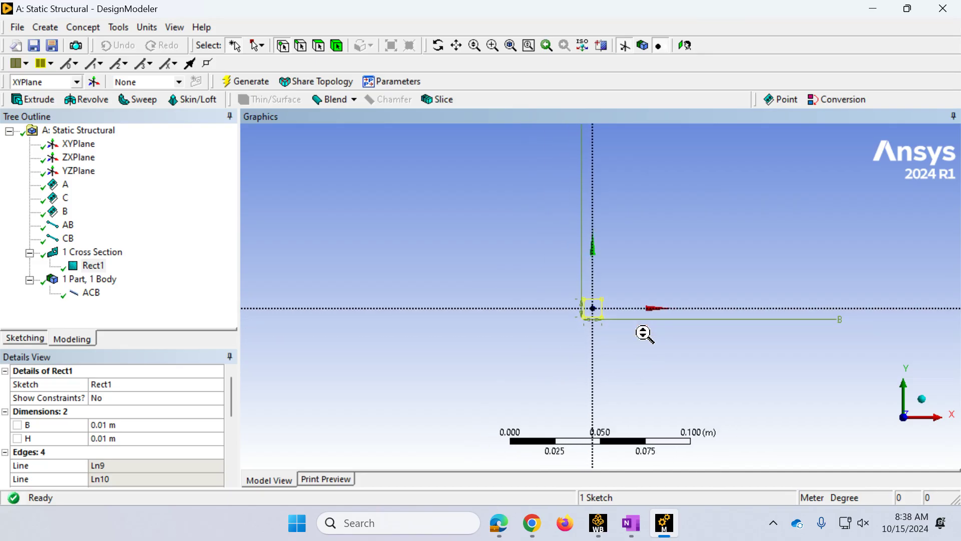
- Set the Rect1 cross section dimensions to B = 0.1 m and H = 0.2 m
{"action": "scroll", "coordinate": [644, 333], "scroll_direction": "down", "scroll_amount": 3}
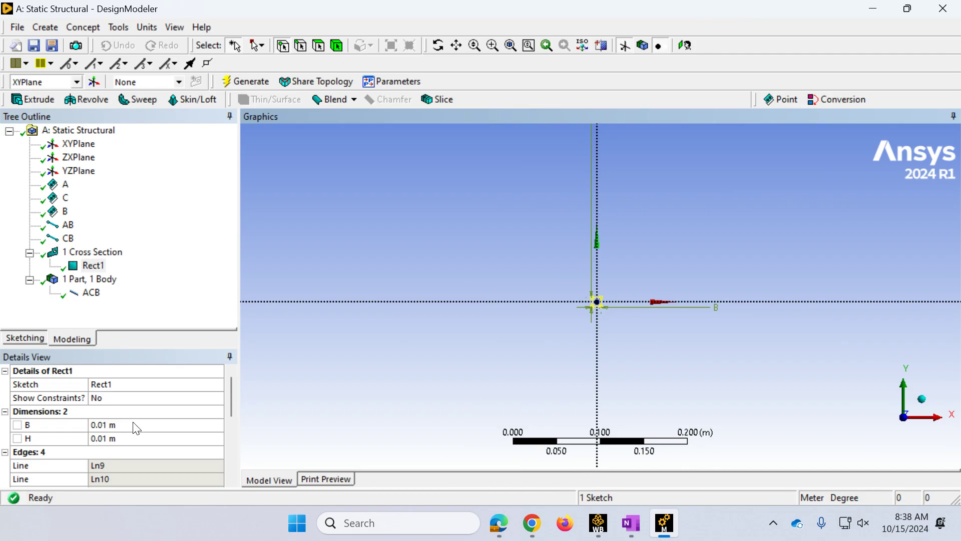
{"action": "left_click", "coordinate": [102, 424]}
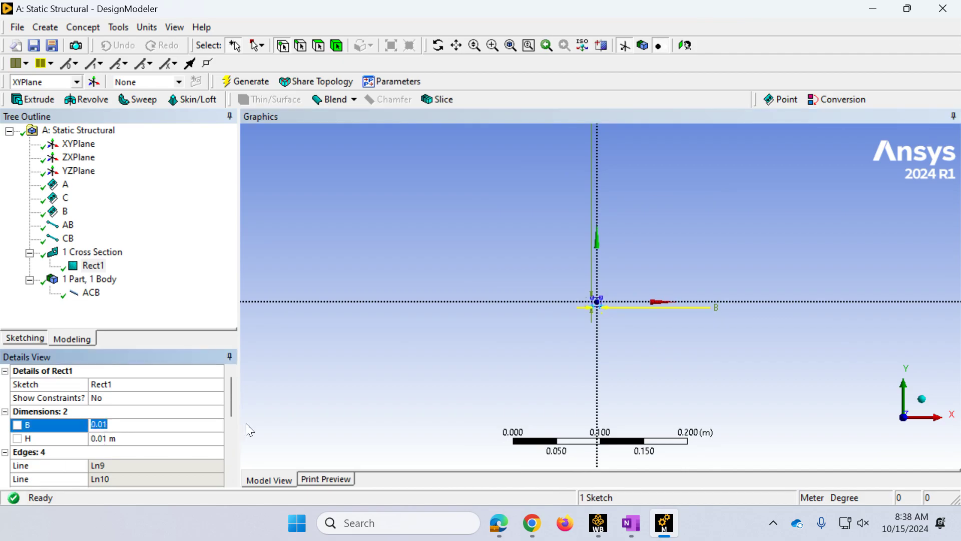
{"action": "type", "text": ".1"}
{"action": "key", "text": "Return"}
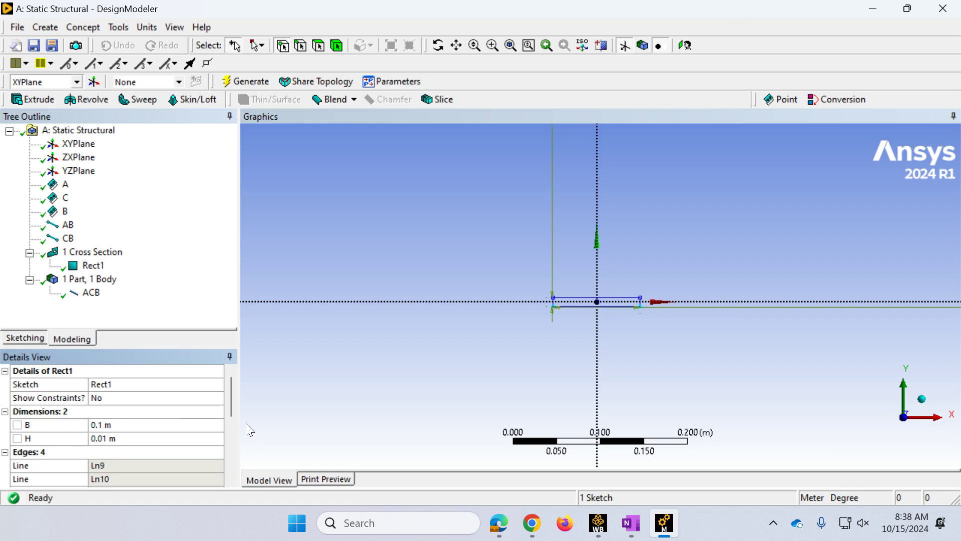
{"action": "left_click", "coordinate": [137, 439]}
{"action": "type", "text": ".2"}
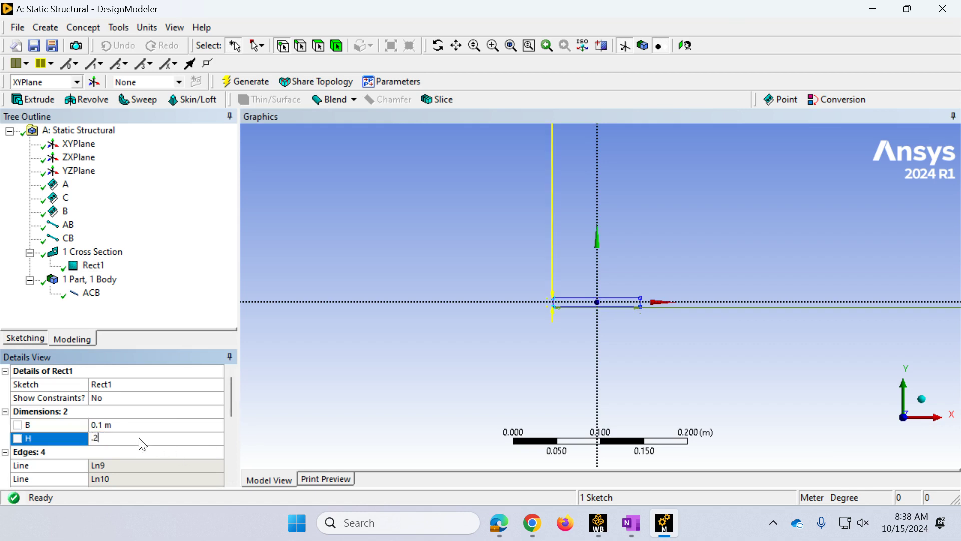
{"action": "key", "text": "Return"}
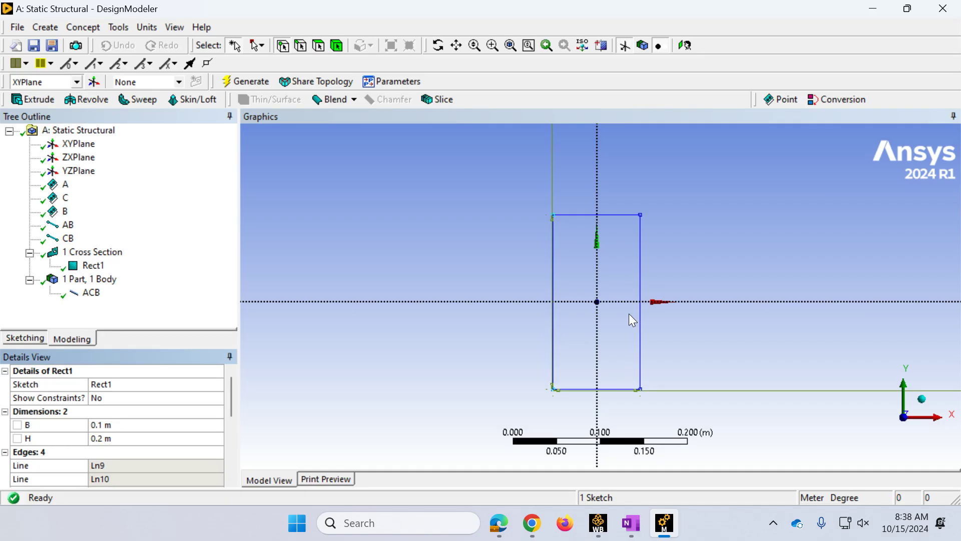
- Assign the Rect1 cross section to line body ACB
{"action": "left_click", "coordinate": [93, 294]}
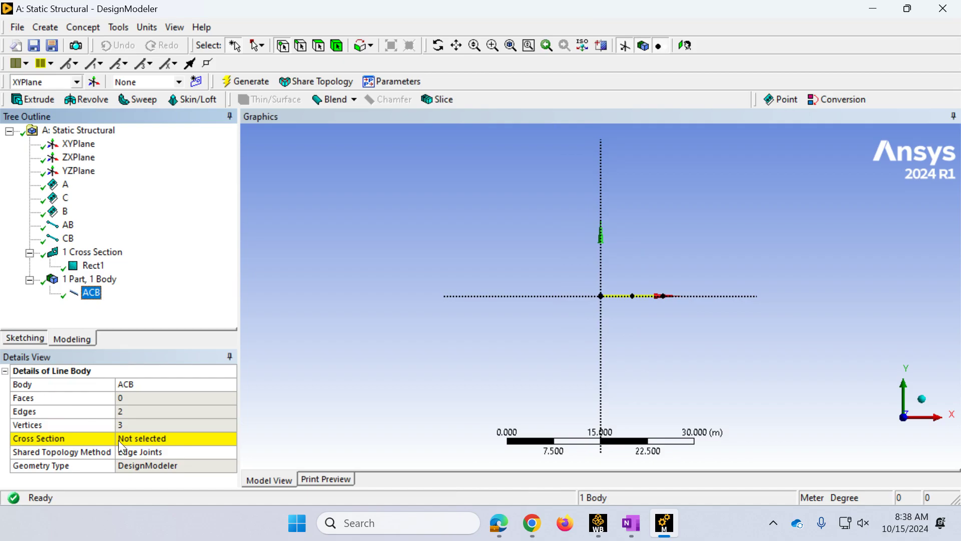
{"action": "left_click", "coordinate": [180, 439]}
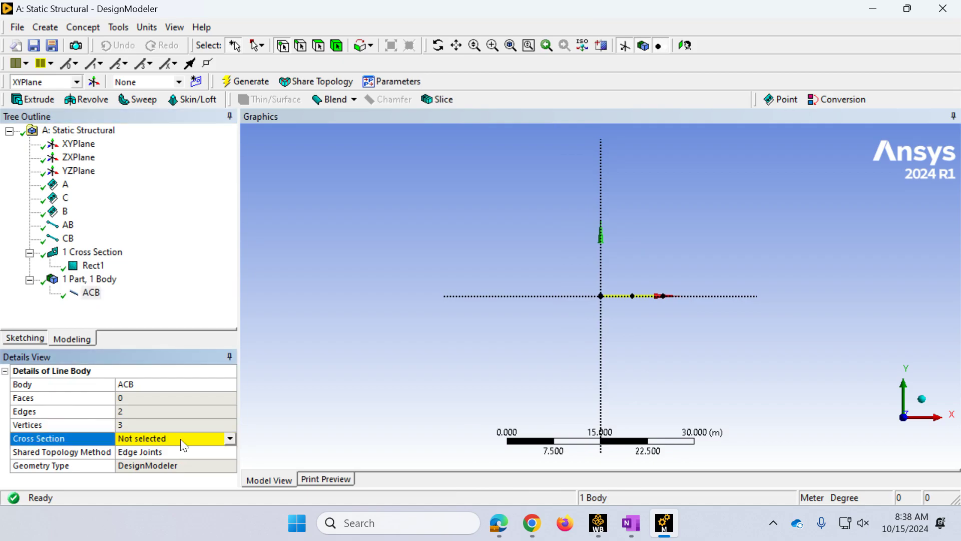
{"action": "left_click", "coordinate": [230, 439]}
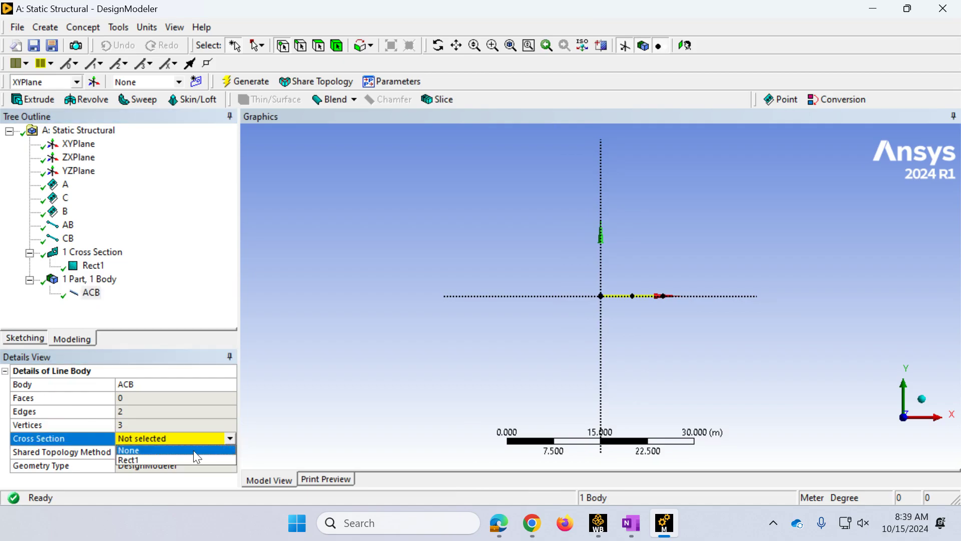
{"action": "left_click", "coordinate": [149, 460]}
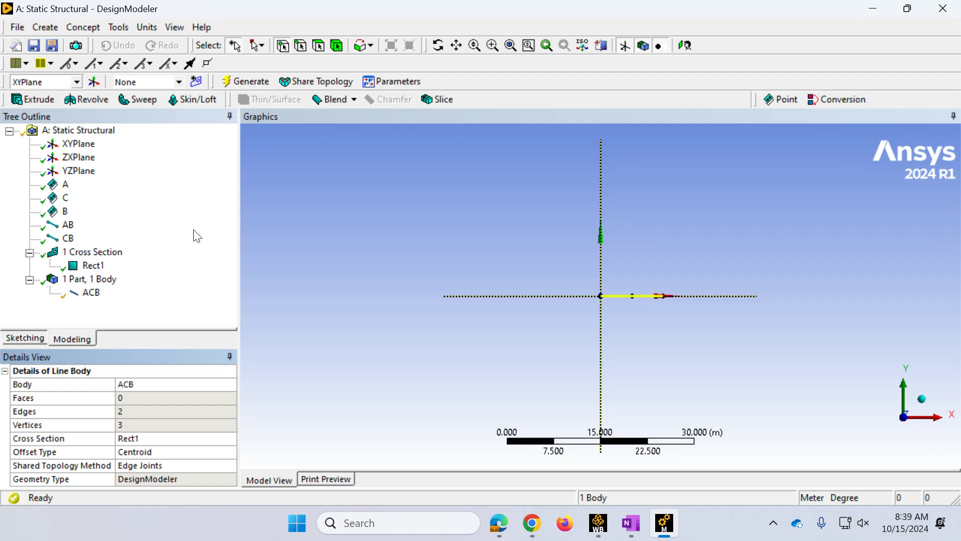
- Show line body ACB in the isometric view with the plane axes hidden
{"action": "left_click", "coordinate": [91, 293]}
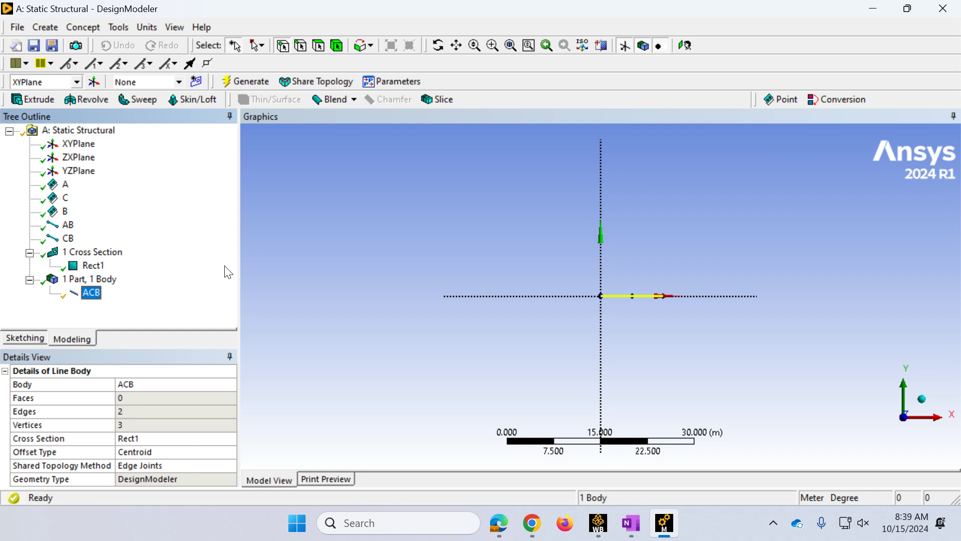
{"action": "left_click", "coordinate": [922, 399]}
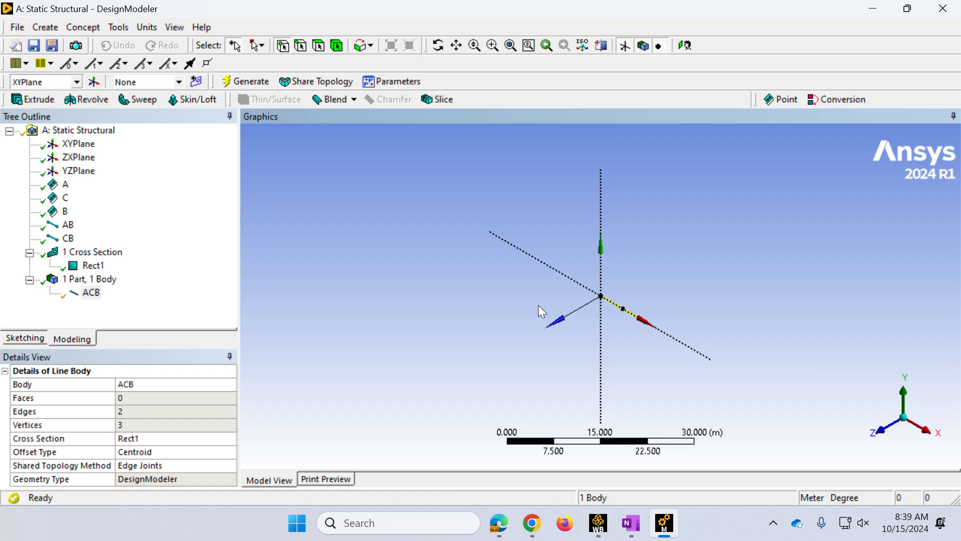
{"action": "left_click", "coordinate": [624, 45]}
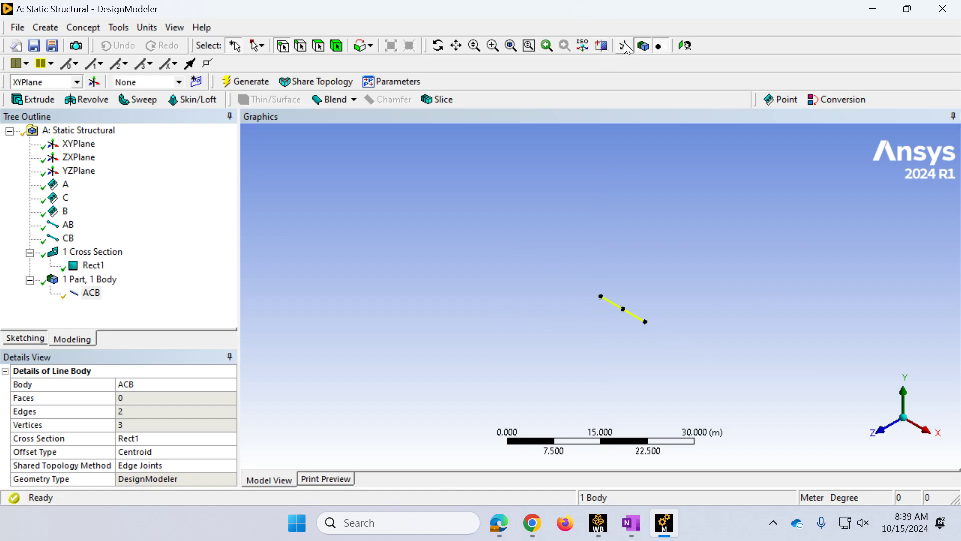
{"action": "scroll", "coordinate": [669, 356], "scroll_direction": "up", "scroll_amount": 3}
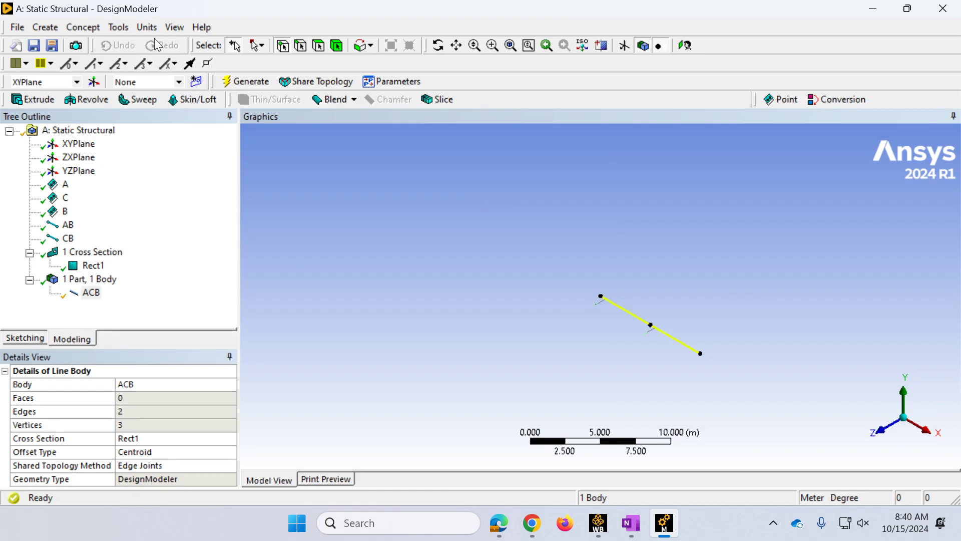
- Turn on the Cross Section Solids display and inspect the solid shape at the beam's end B
{"action": "left_click", "coordinate": [177, 27]}
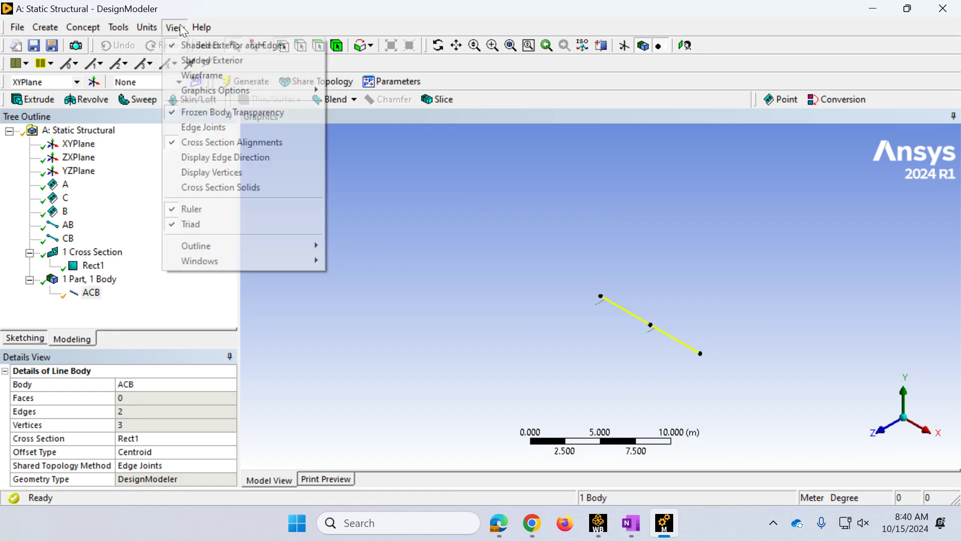
{"action": "mouse_move", "coordinate": [147, 27]}
{"action": "left_click", "coordinate": [176, 41]}
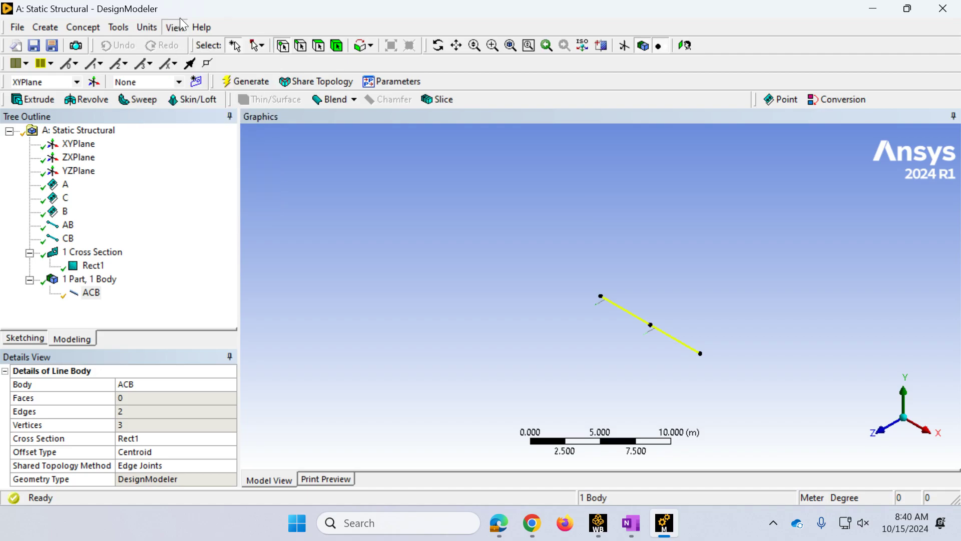
{"action": "left_click", "coordinate": [176, 30]}
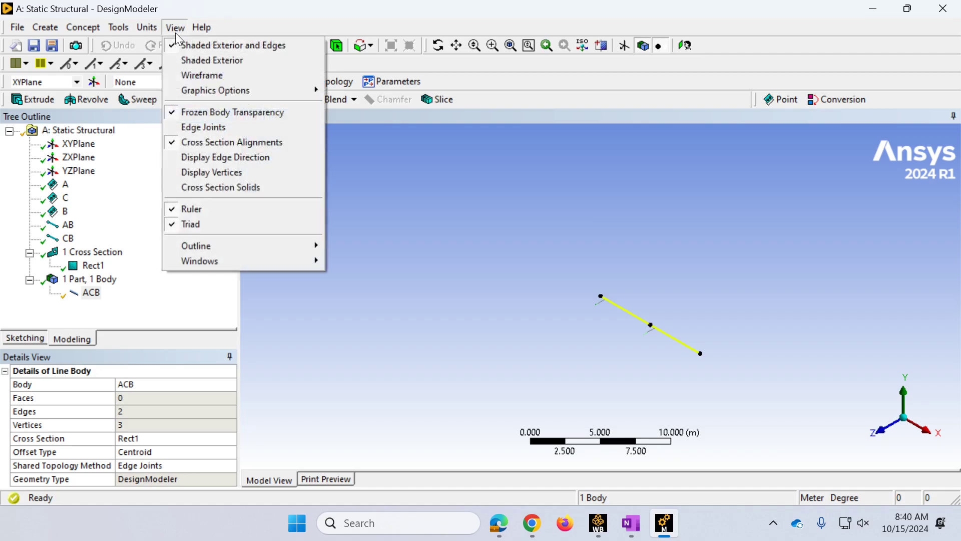
{"action": "left_click", "coordinate": [191, 187]}
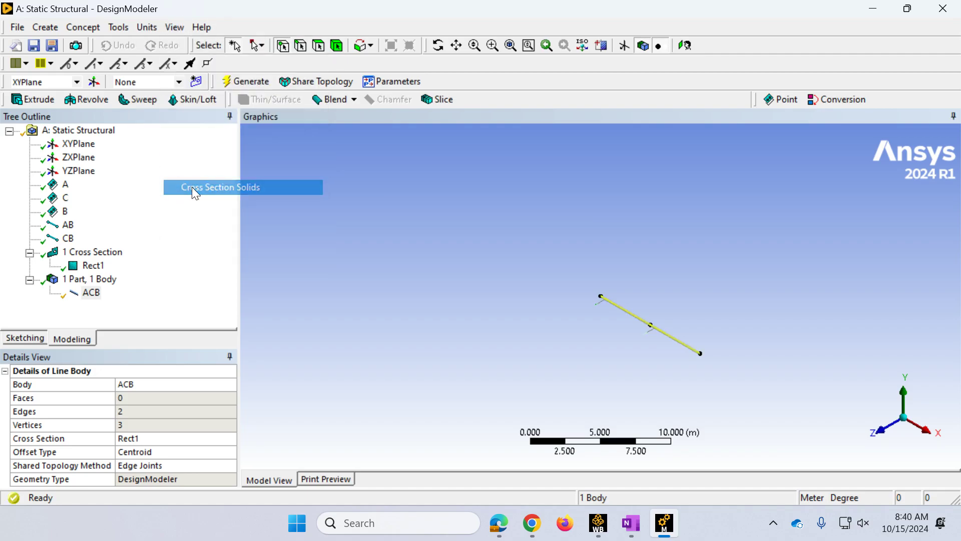
{"action": "scroll", "coordinate": [750, 390], "scroll_direction": "up", "scroll_amount": 3}
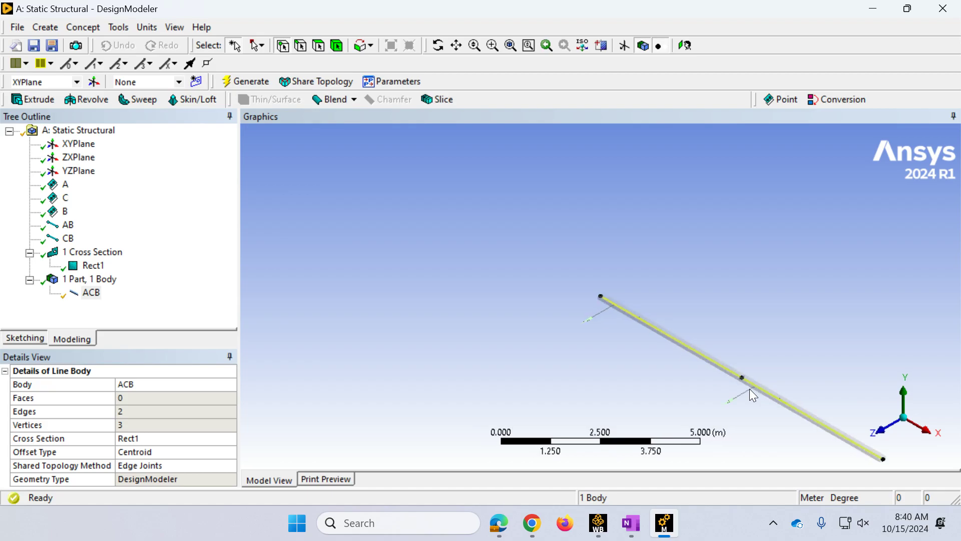
{"action": "scroll", "coordinate": [839, 403], "scroll_direction": "down", "scroll_amount": 2}
{"action": "right_click_drag", "start_coordinate": [796, 431], "coordinate": [769, 376]}
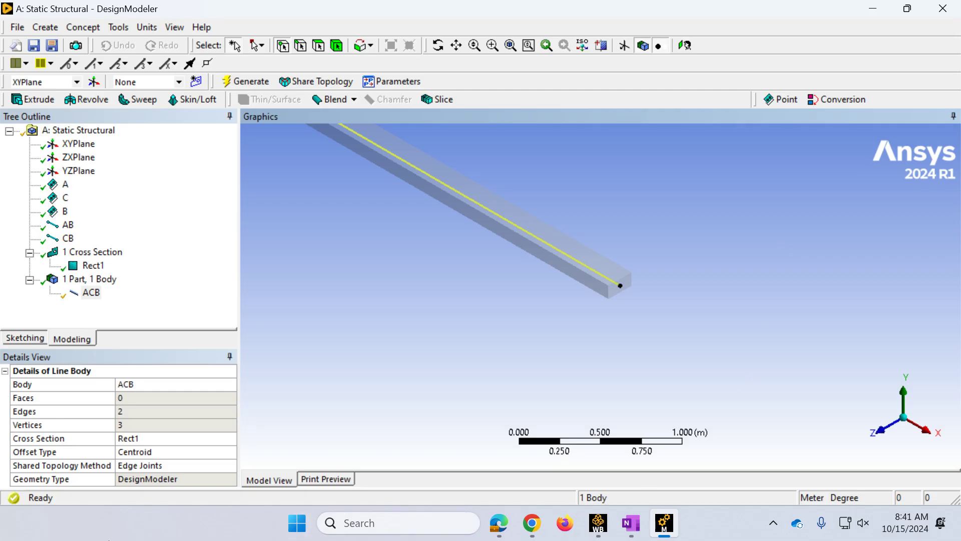
- Select the unaligned line edges of body ACB and review their cross section alignment settings along the whole beam
{"action": "right_click", "coordinate": [87, 295]}
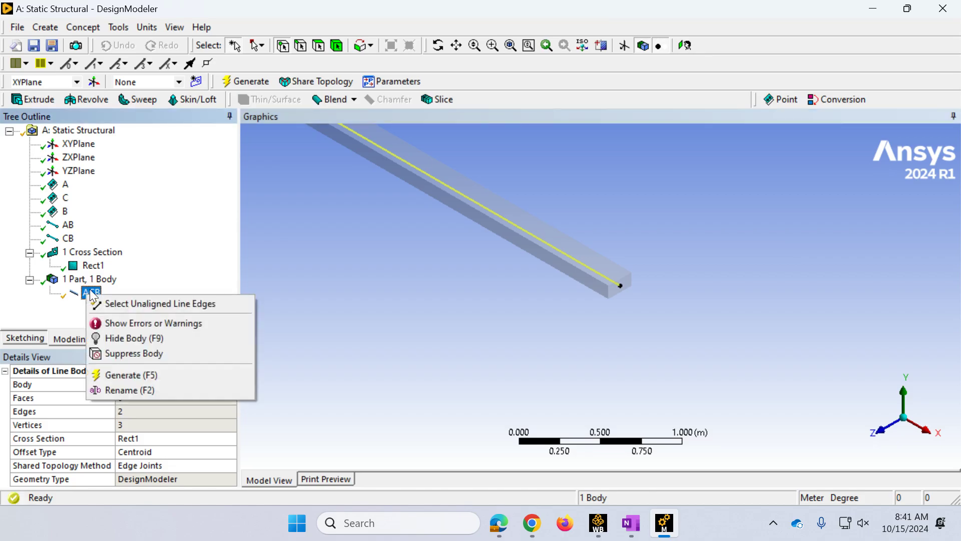
{"action": "left_click", "coordinate": [118, 305]}
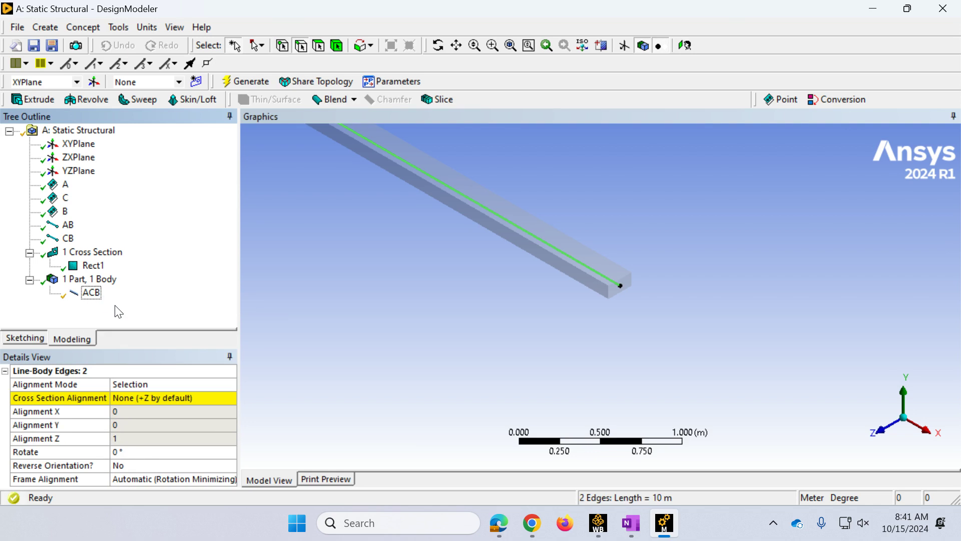
{"action": "scroll", "coordinate": [463, 320], "scroll_direction": "down", "scroll_amount": 5}
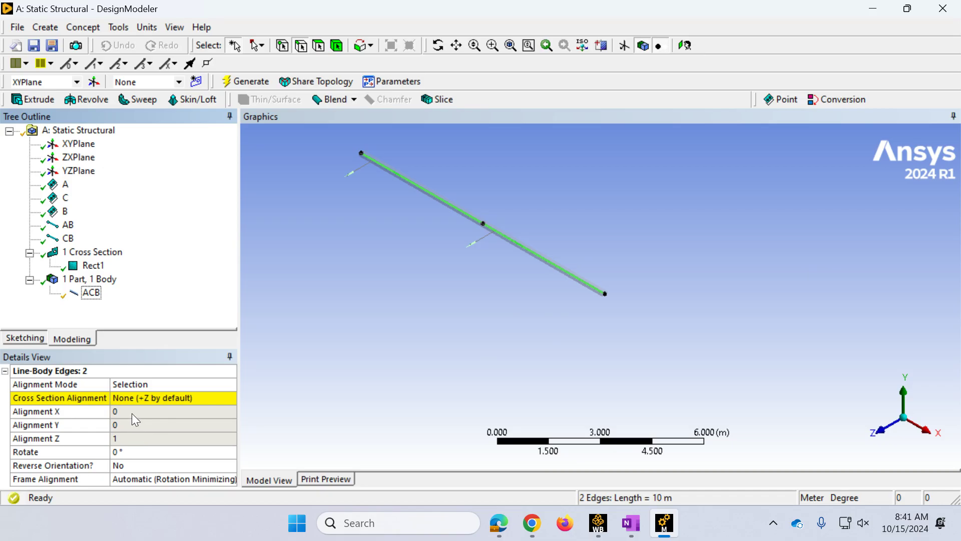
- Examine the orientation of the Rect1 cross section sketch relative to its X and Y axes
{"action": "left_click", "coordinate": [91, 266]}
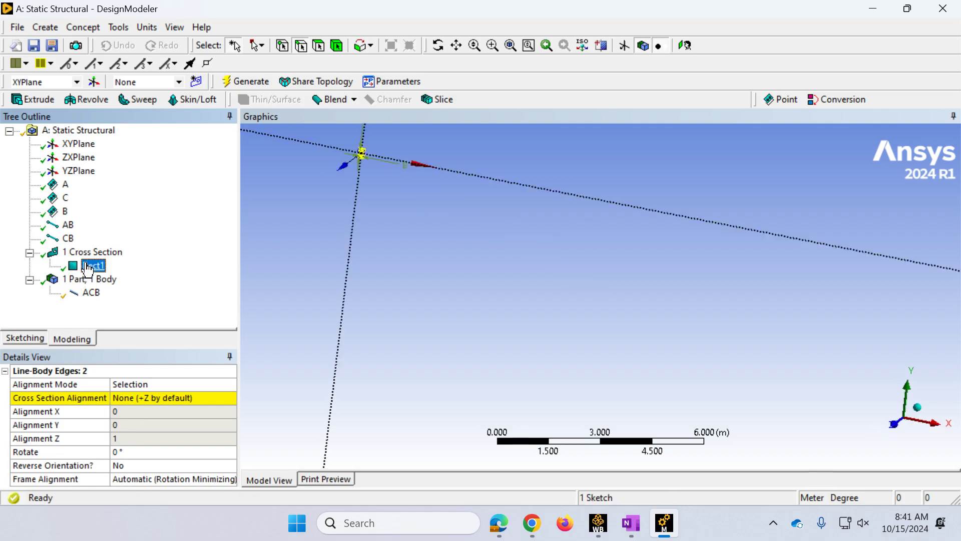
{"action": "scroll", "coordinate": [476, 289], "scroll_direction": "down", "scroll_amount": 3}
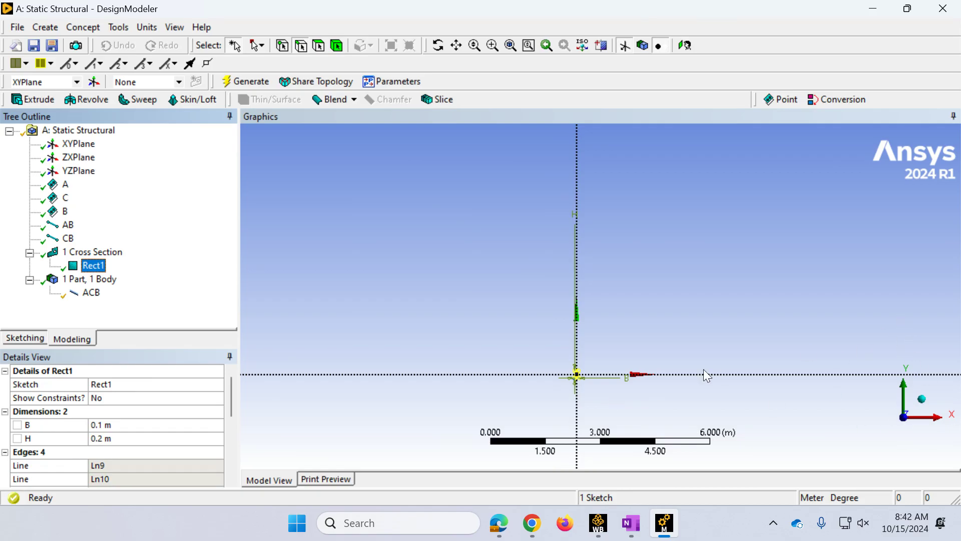
{"action": "scroll", "coordinate": [574, 406], "scroll_direction": "up", "scroll_amount": 1}
{"action": "scroll", "coordinate": [575, 406], "scroll_direction": "down", "scroll_amount": 1}
{"action": "left_click", "coordinate": [602, 408]}
{"action": "left_click_drag", "start_coordinate": [602, 409], "coordinate": [545, 338]}
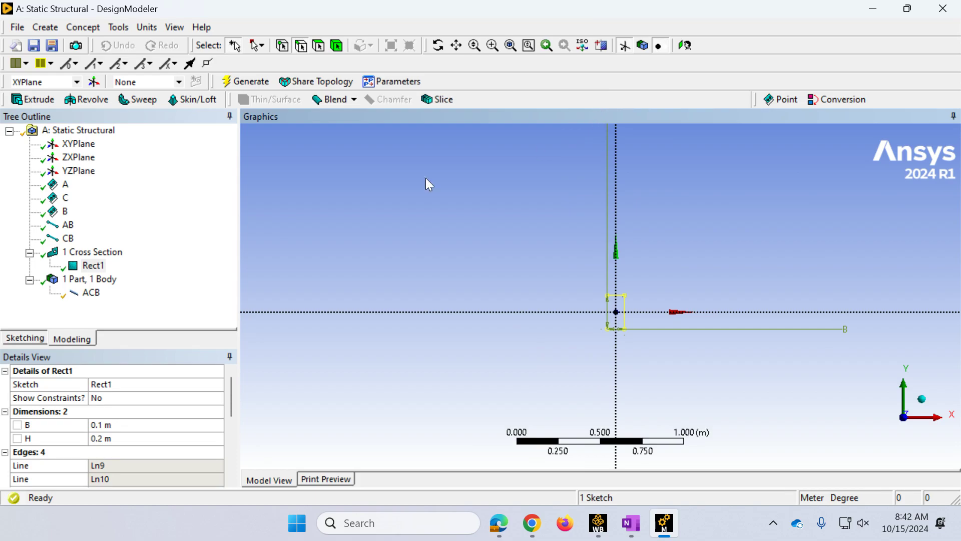
- Examine how the section of line body ACB is oriented at end B relative to the global axes
{"action": "left_click", "coordinate": [91, 293]}
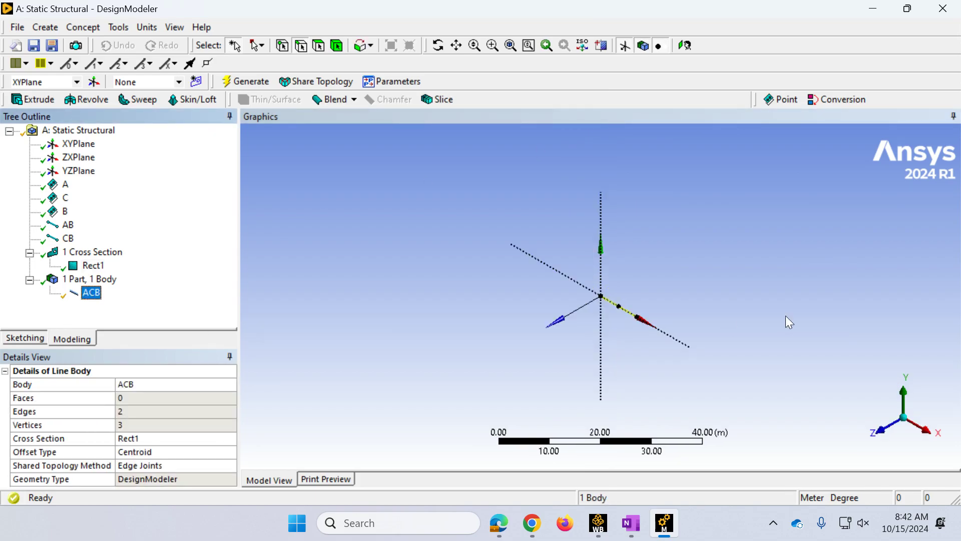
{"action": "scroll", "coordinate": [651, 334], "scroll_direction": "up", "scroll_amount": 5}
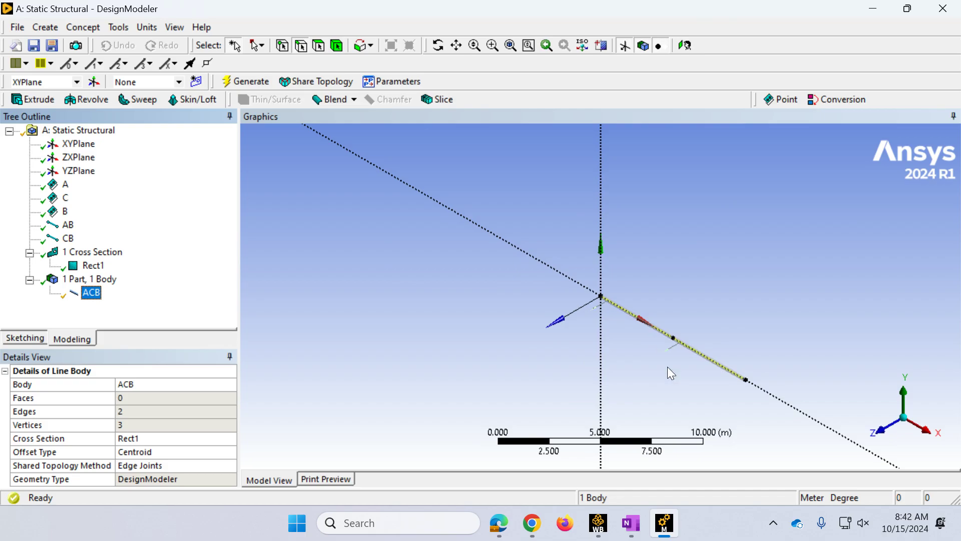
{"action": "scroll", "coordinate": [666, 369], "scroll_direction": "up", "scroll_amount": 2}
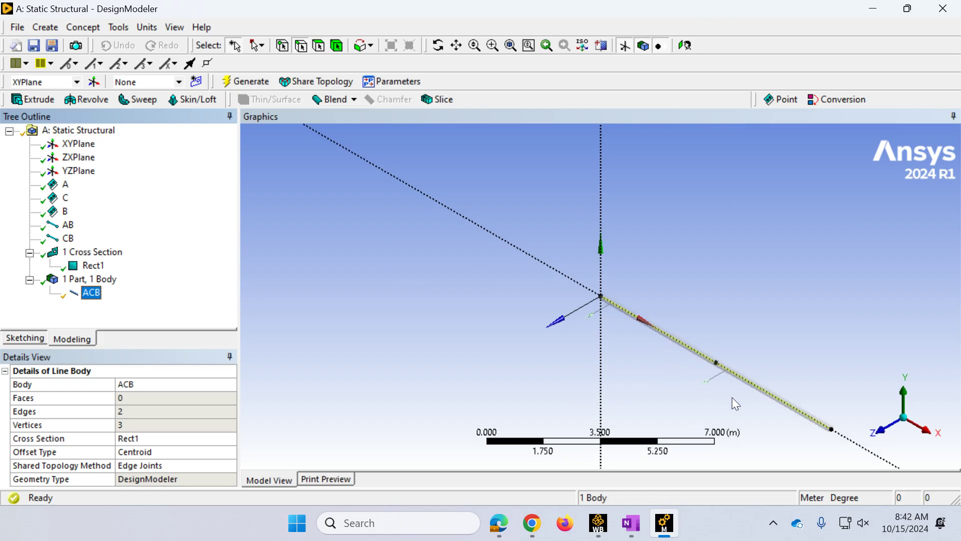
{"action": "scroll", "coordinate": [731, 402], "scroll_direction": "up", "scroll_amount": 1}
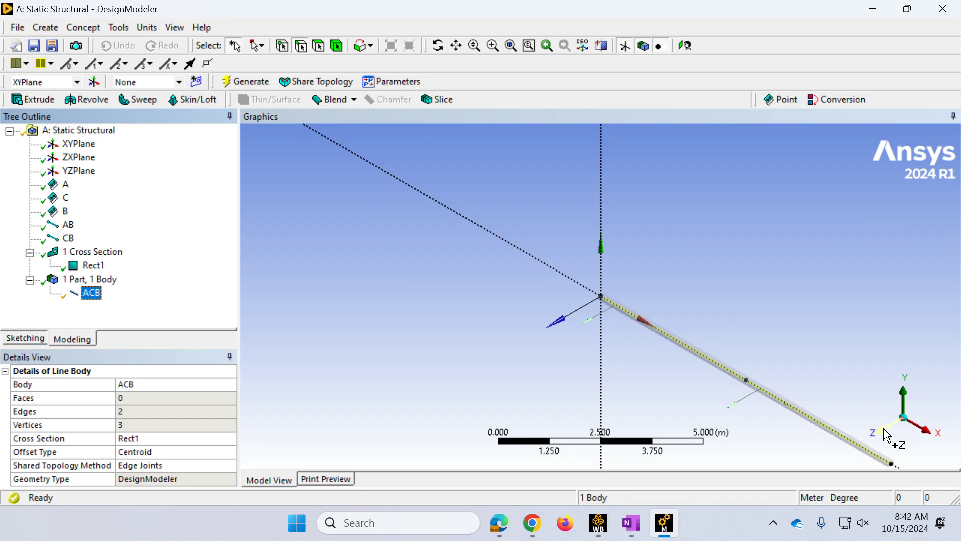
{"action": "scroll", "coordinate": [793, 428], "scroll_direction": "down", "scroll_amount": 3}
{"action": "right_click_drag", "start_coordinate": [816, 432], "coordinate": [783, 389]}
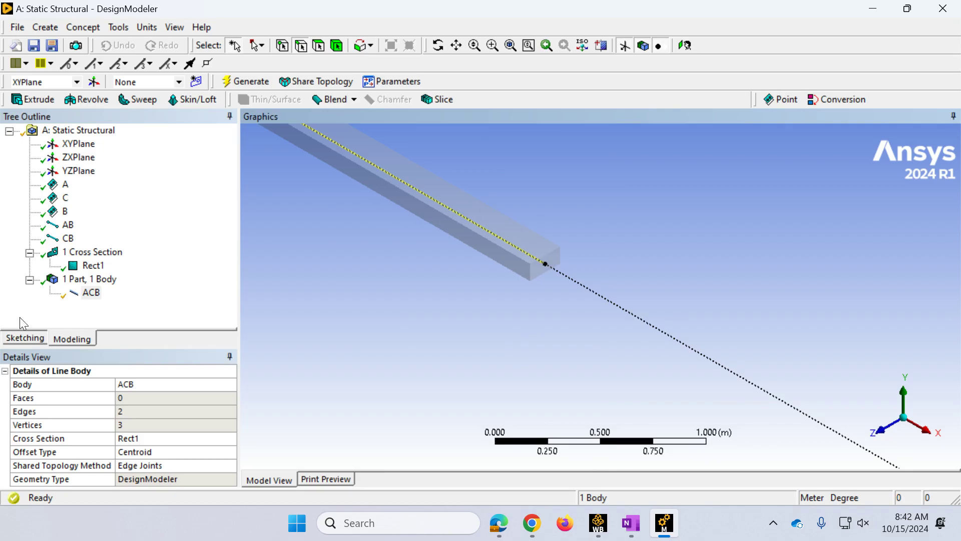
- Select the unaligned line edges of body ACB and set their cross section rotation to -90°
{"action": "left_click", "coordinate": [84, 296]}
{"action": "right_click", "coordinate": [84, 296]}
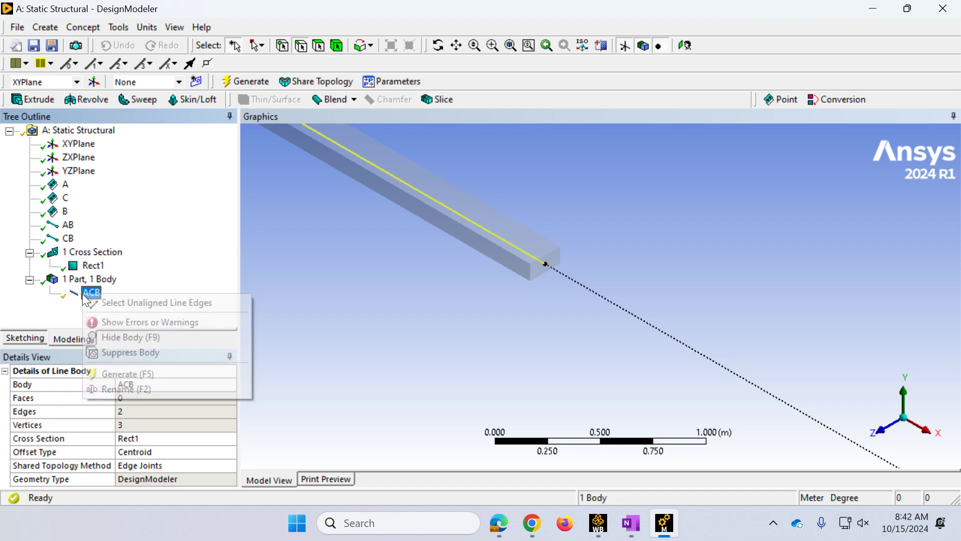
{"action": "left_click", "coordinate": [107, 302]}
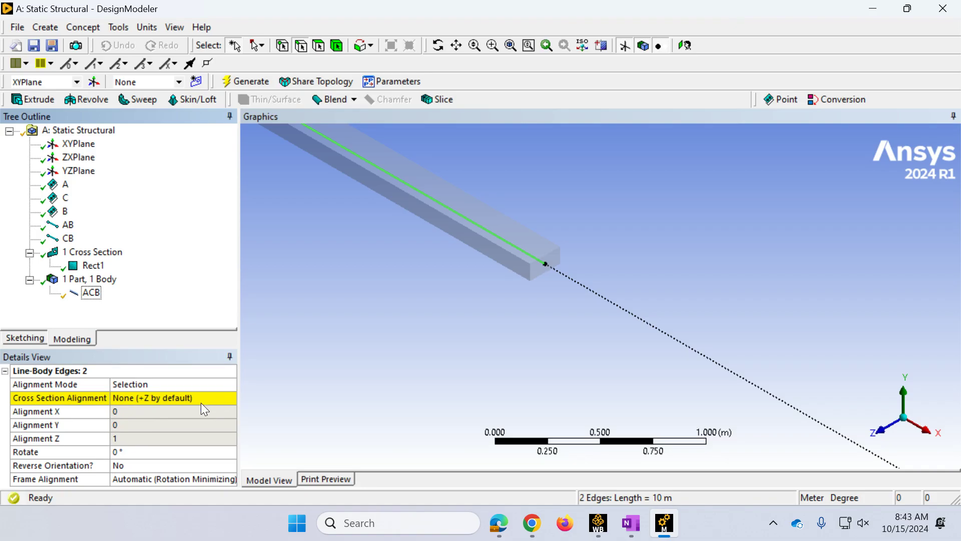
{"action": "left_click", "coordinate": [126, 454]}
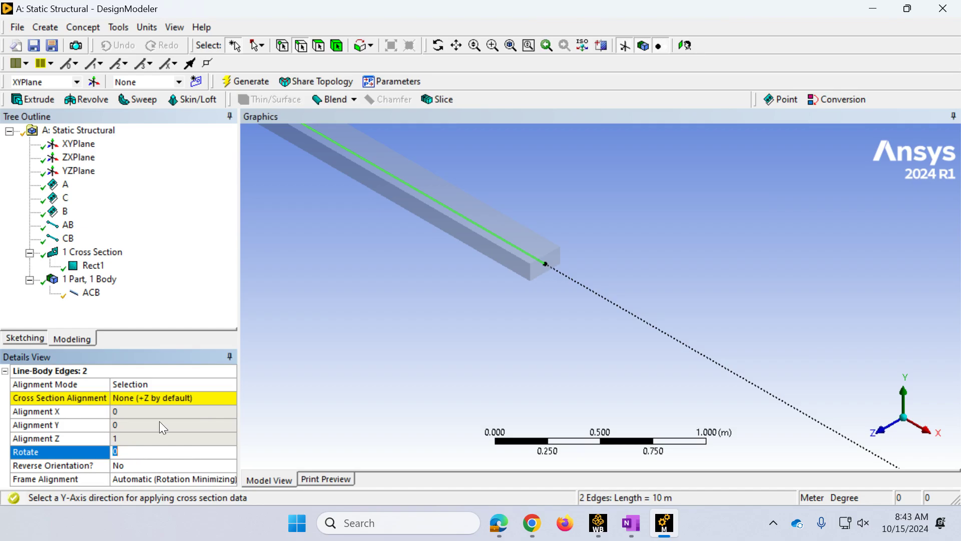
{"action": "type", "text": "-90"}
{"action": "key", "text": "Return"}
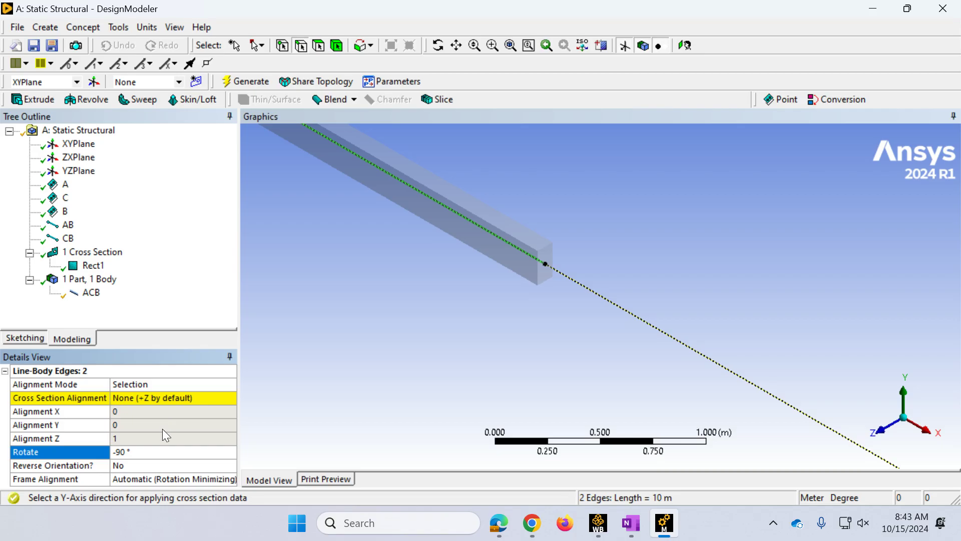
{"action": "scroll", "coordinate": [347, 305], "scroll_direction": "down", "scroll_amount": 2}
{"action": "scroll", "coordinate": [348, 305], "scroll_direction": "down", "scroll_amount": 3}
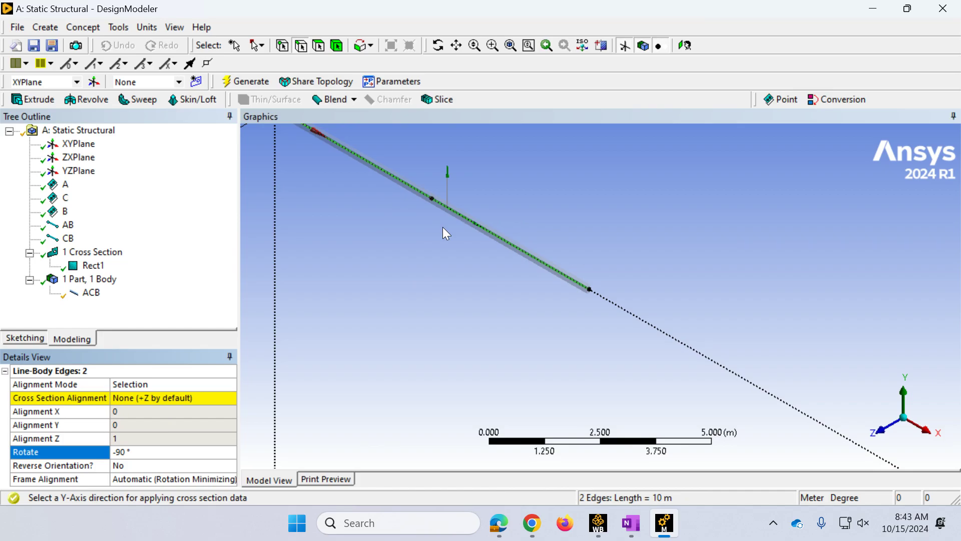
- Set the cross section rotation of the two selected line-body edges to 45°
{"action": "left_click", "coordinate": [146, 454]}
{"action": "type", "text": "45"}
{"action": "key", "text": "Return"}
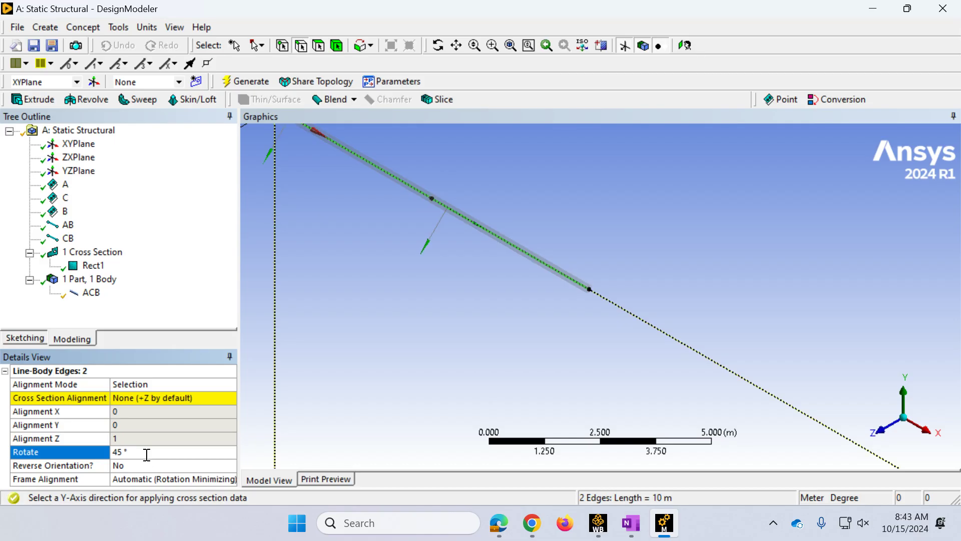
{"action": "scroll", "coordinate": [617, 311], "scroll_direction": "up", "scroll_amount": 5}
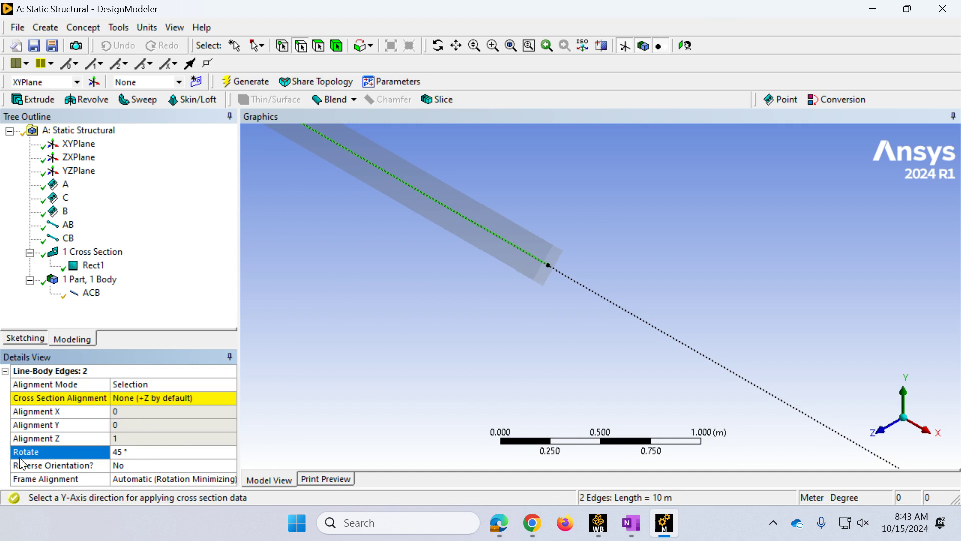
- Set the line edges' cross section rotation to 0° and align their cross section with the vertical Y-axis line
{"action": "left_click", "coordinate": [128, 454]}
{"action": "key", "text": "Return"}
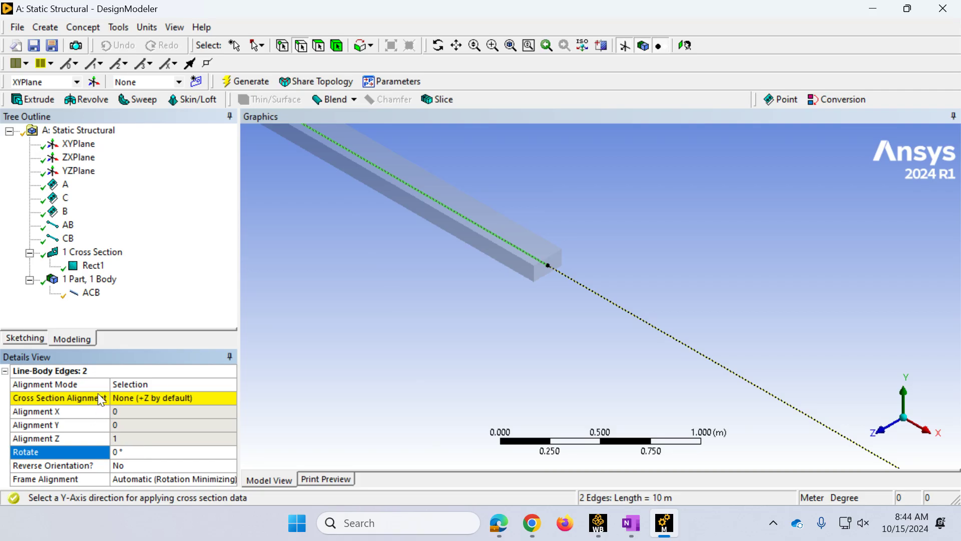
{"action": "left_click", "coordinate": [127, 398]}
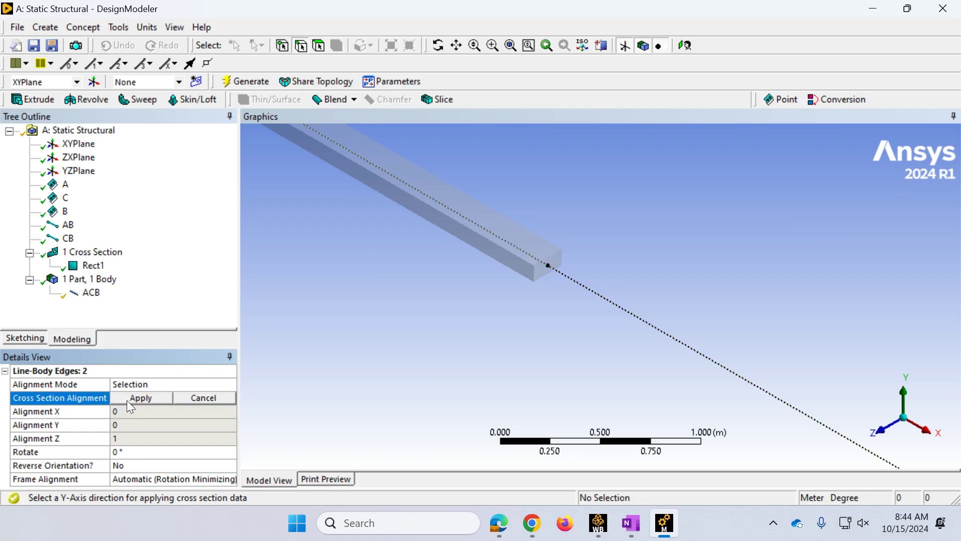
{"action": "left_click", "coordinate": [906, 397]}
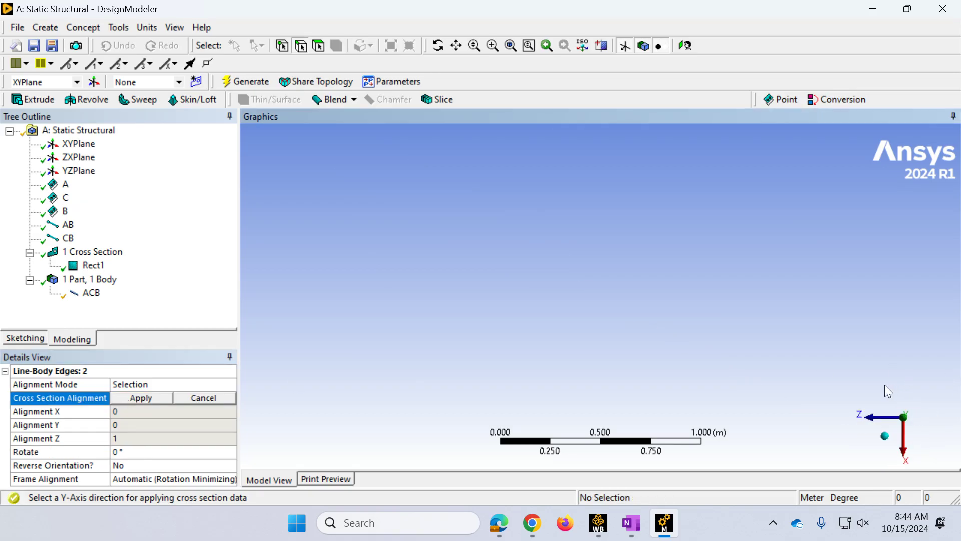
{"action": "left_click", "coordinate": [885, 436]}
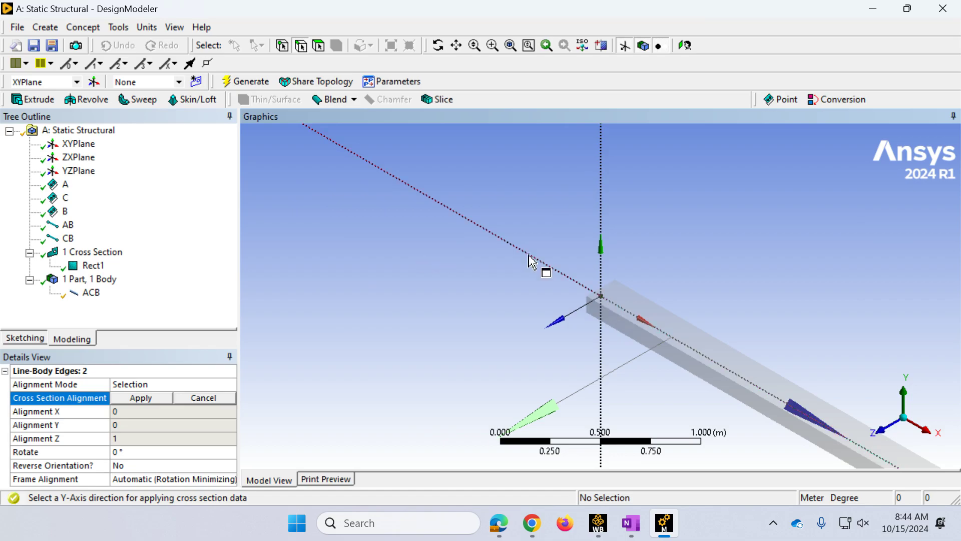
{"action": "left_click", "coordinate": [602, 254]}
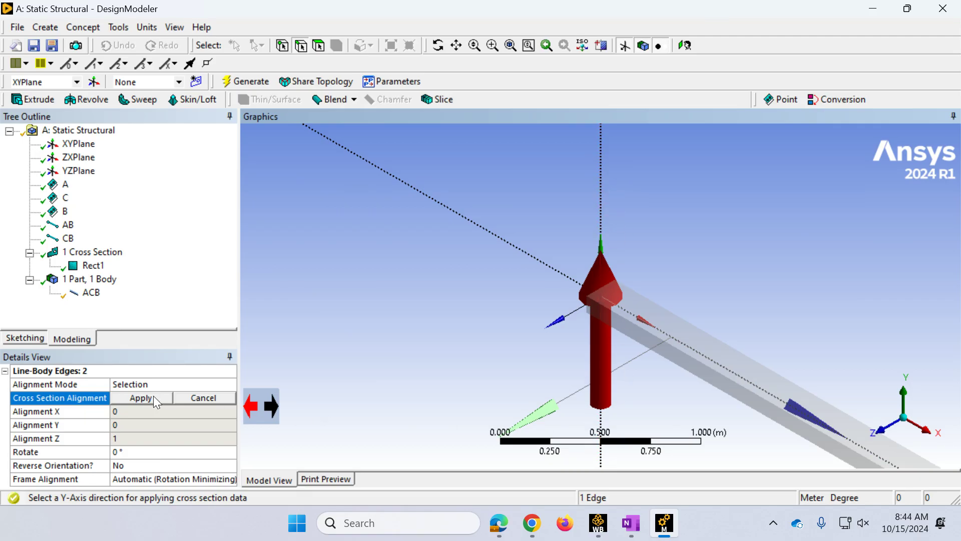
{"action": "left_click", "coordinate": [139, 401]}
{"action": "scroll", "coordinate": [694, 342], "scroll_direction": "down", "scroll_amount": 2}
{"action": "scroll", "coordinate": [694, 342], "scroll_direction": "down", "scroll_amount": 4}
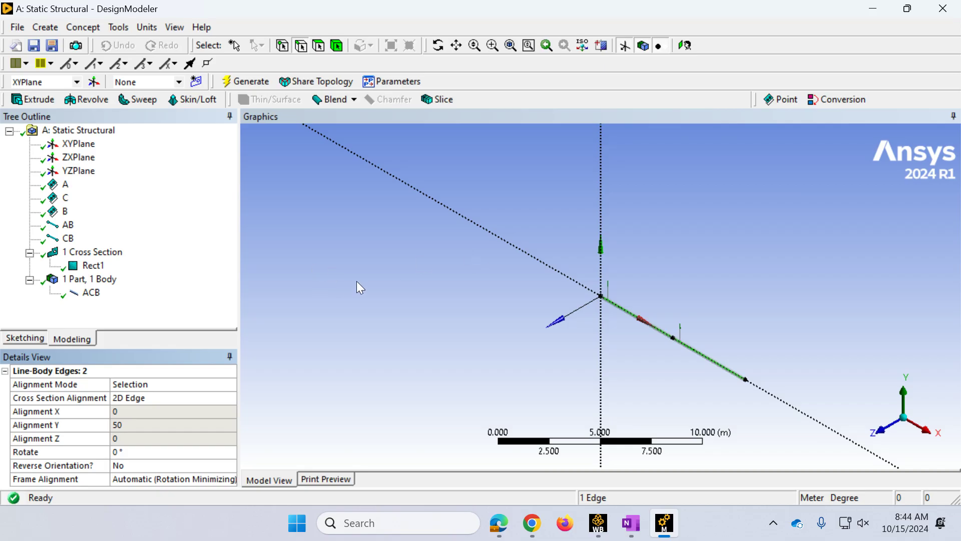
- Save the project with the aligned beam geometry
{"action": "left_click", "coordinate": [19, 28]}
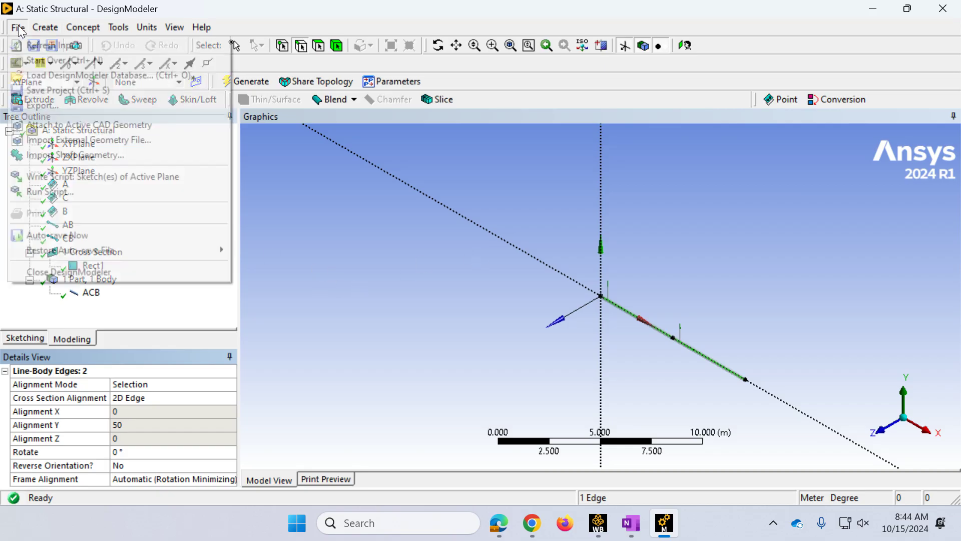
{"action": "left_click", "coordinate": [19, 29]}
{"action": "left_click", "coordinate": [17, 29]}
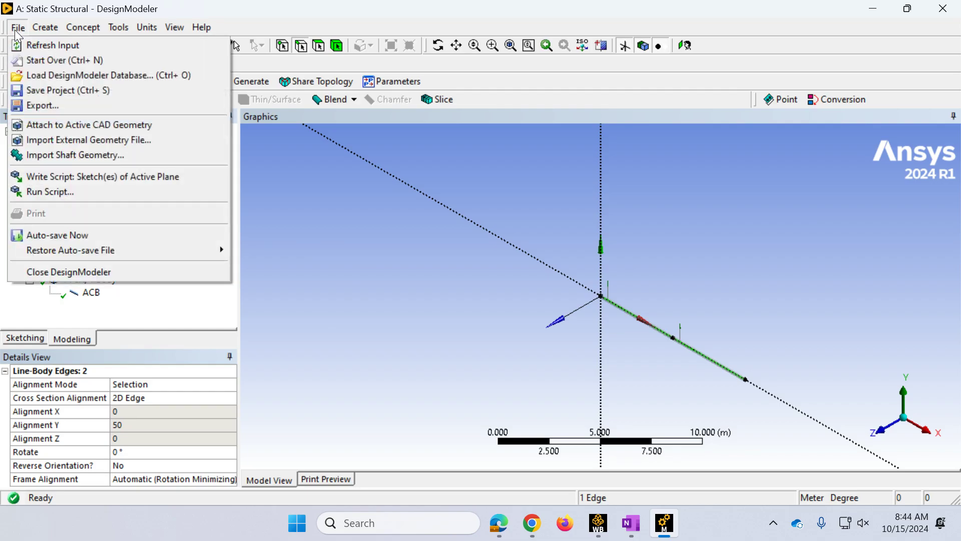
{"action": "left_click", "coordinate": [20, 90]}
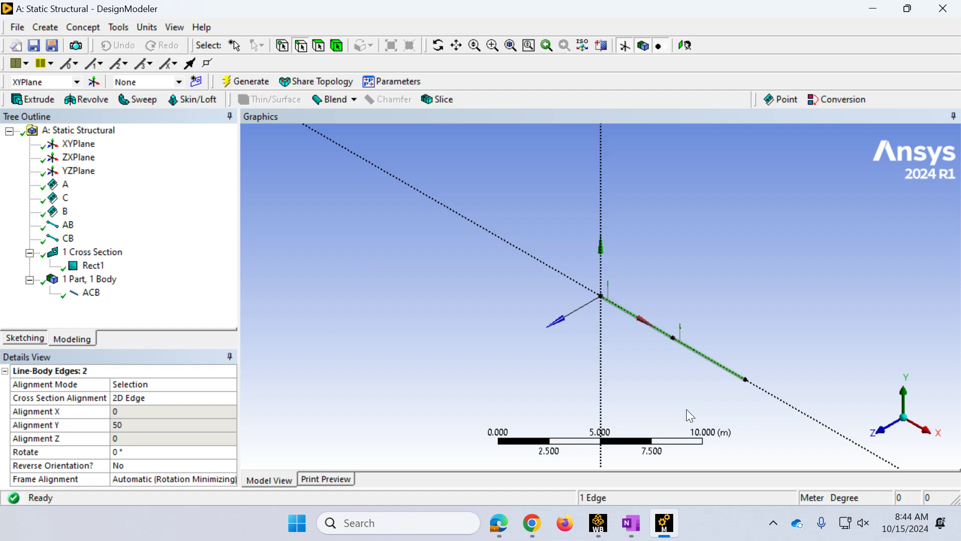
- Switch to Workbench, open the Static Structural system's Model in Mechanical and dismiss the theme selection
{"action": "left_click", "coordinate": [599, 524]}
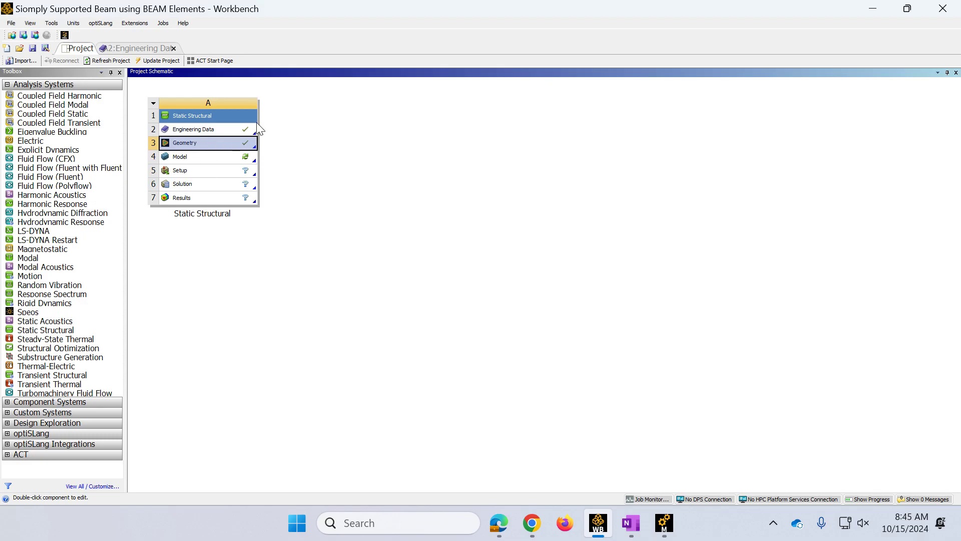
{"action": "double_click", "coordinate": [203, 159]}
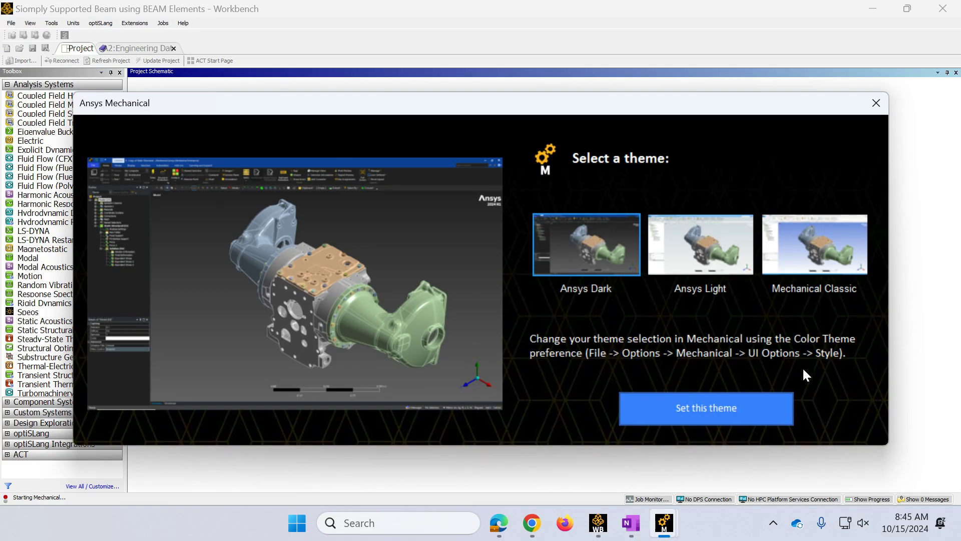
{"action": "left_click", "coordinate": [876, 104]}
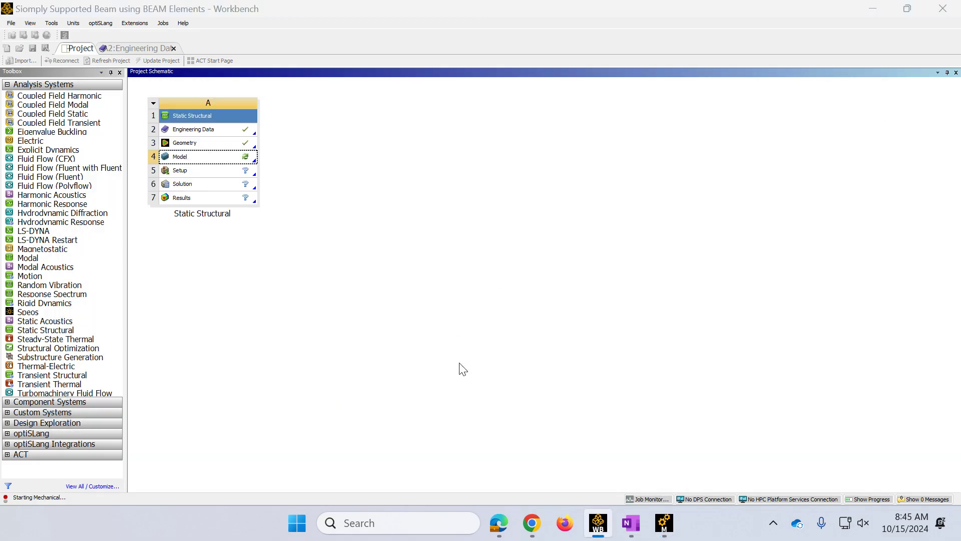
- Switch to Mechanical and display the imported beam geometry in full
{"action": "mouse_move", "coordinate": [668, 530]}
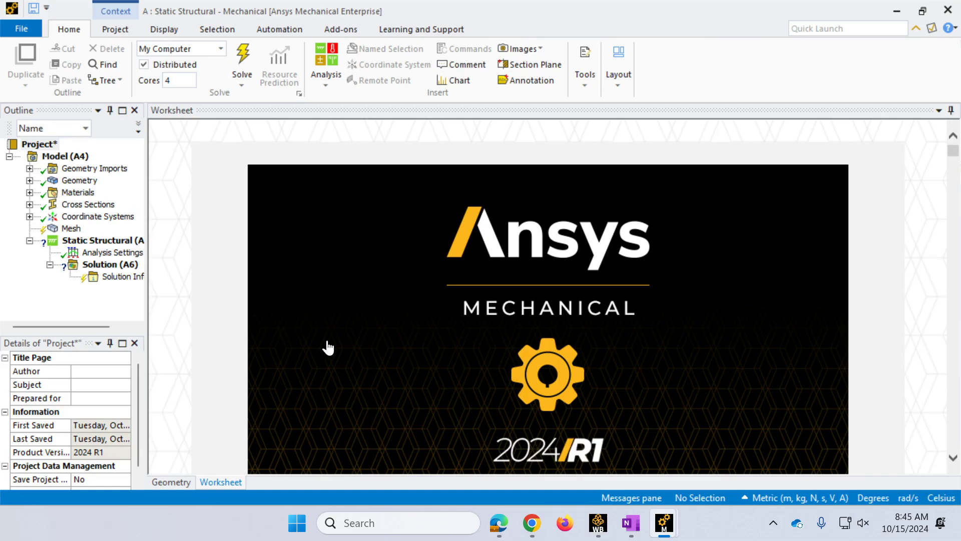
{"action": "scroll", "coordinate": [446, 342], "scroll_direction": "down", "scroll_amount": 3}
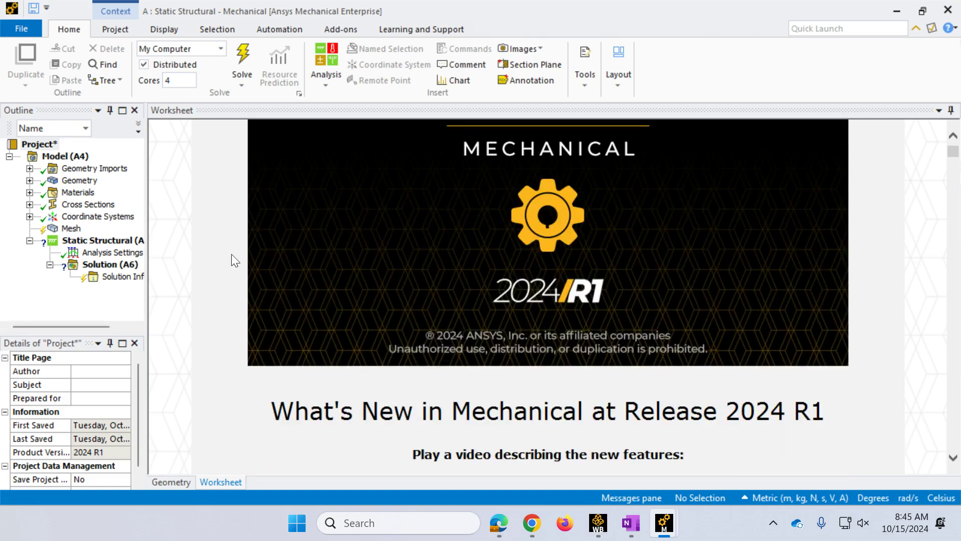
{"action": "left_click", "coordinate": [81, 180]}
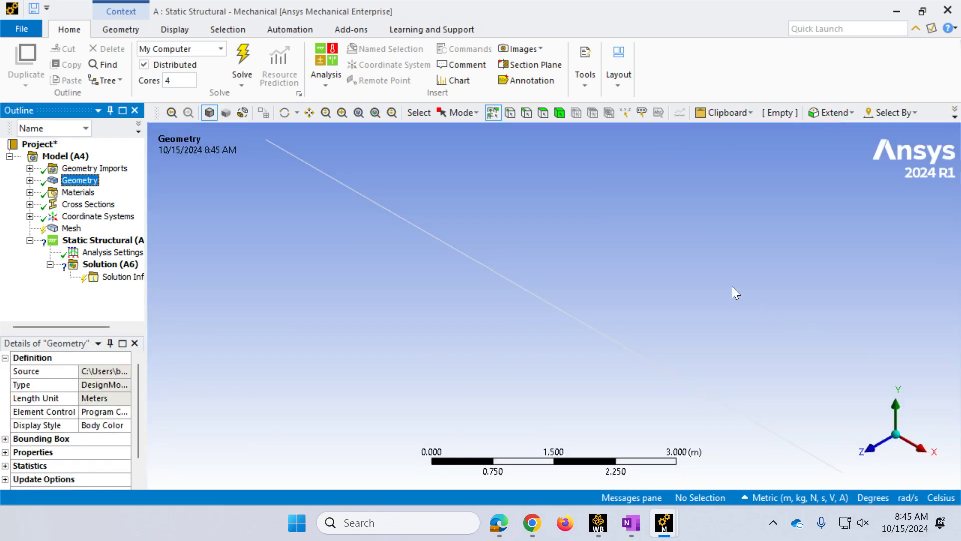
{"action": "scroll", "coordinate": [733, 289], "scroll_direction": "down", "scroll_amount": 3}
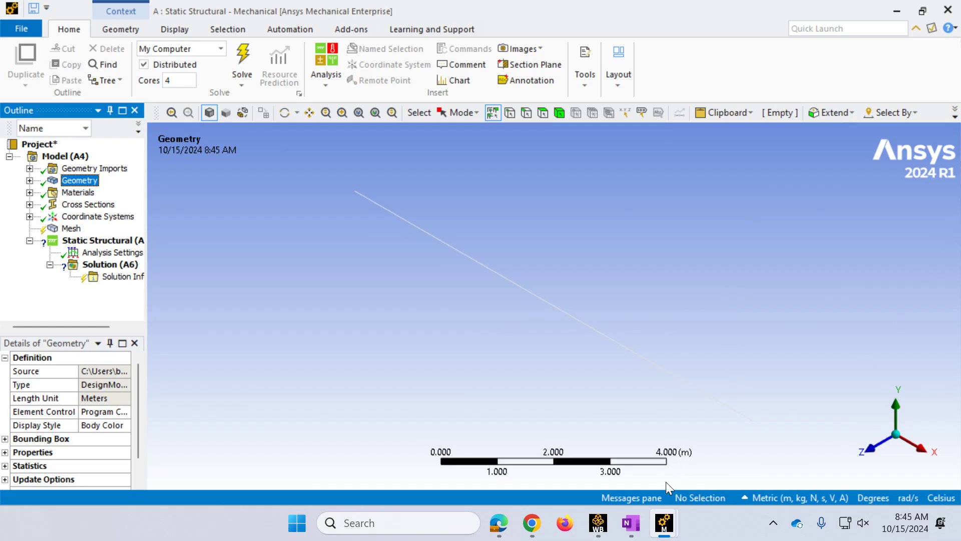
- Switch to Workbench and set the graphics appearance's first background color to white
{"action": "left_click", "coordinate": [597, 525]}
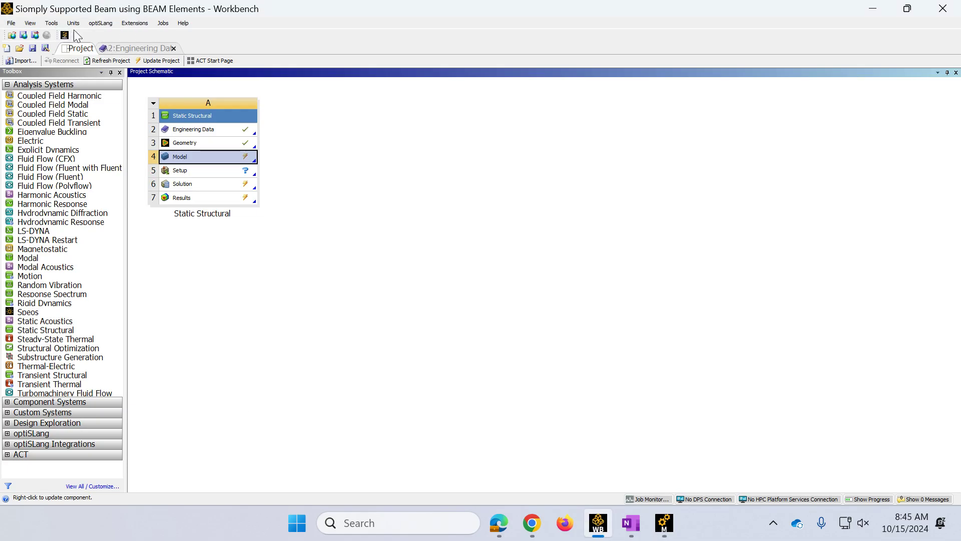
{"action": "left_click", "coordinate": [51, 23]}
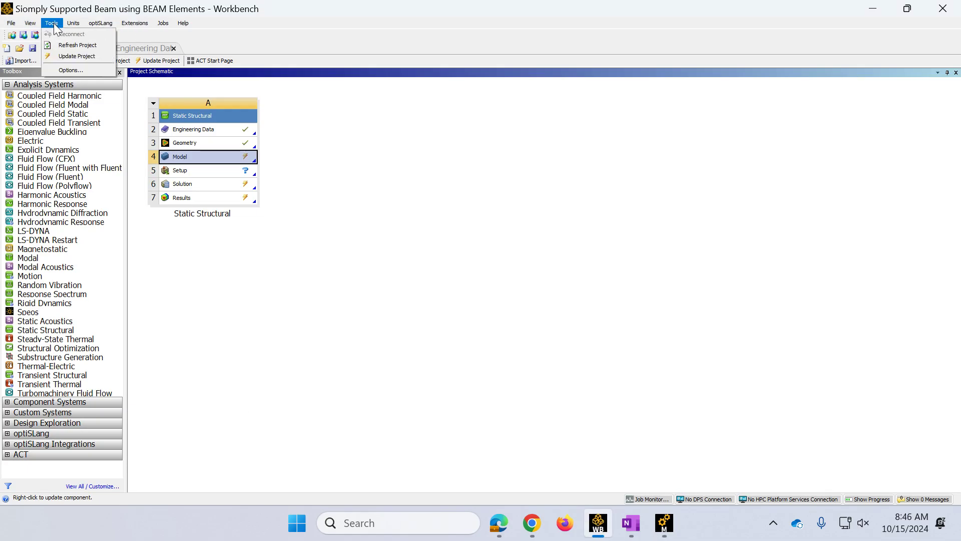
{"action": "left_click", "coordinate": [57, 69]}
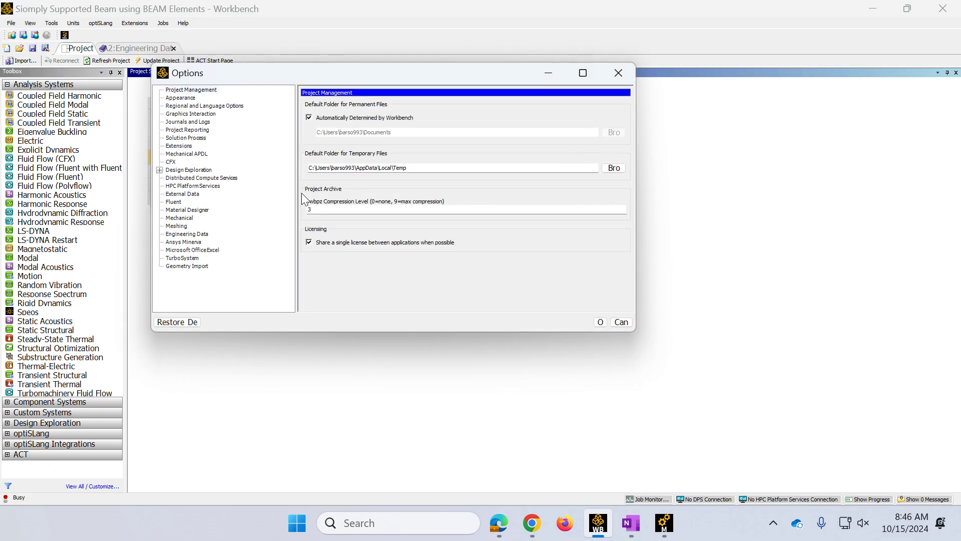
{"action": "left_click", "coordinate": [193, 98]}
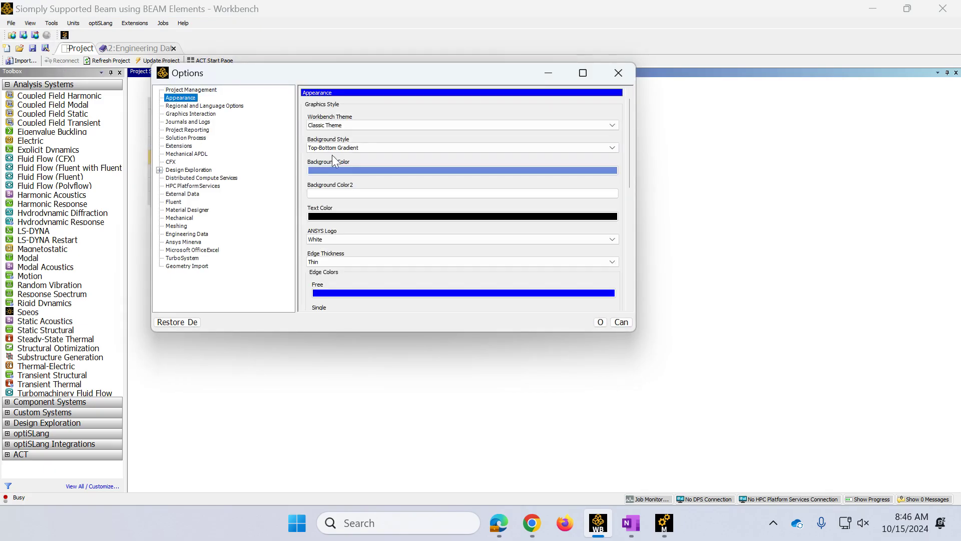
{"action": "left_click", "coordinate": [364, 170]}
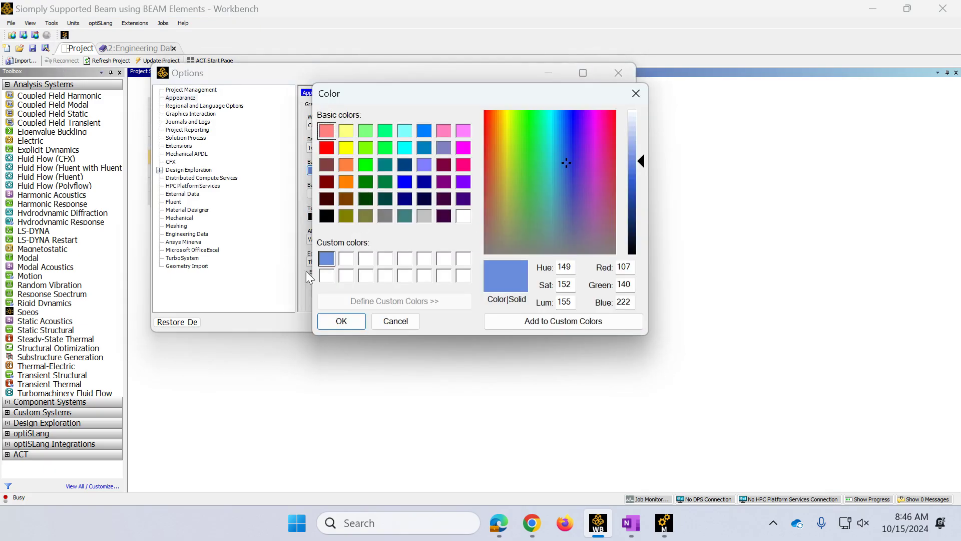
{"action": "left_click", "coordinate": [326, 274]}
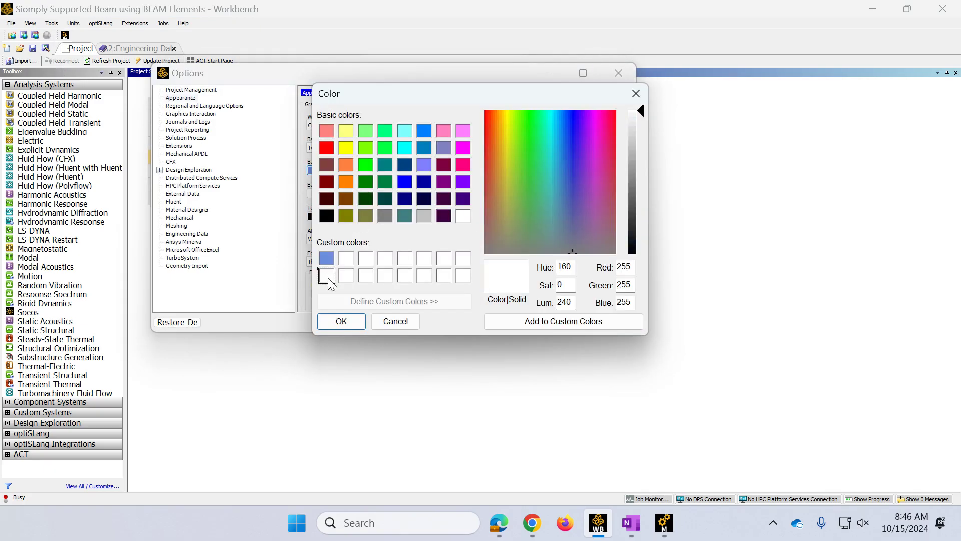
{"action": "left_click", "coordinate": [338, 320]}
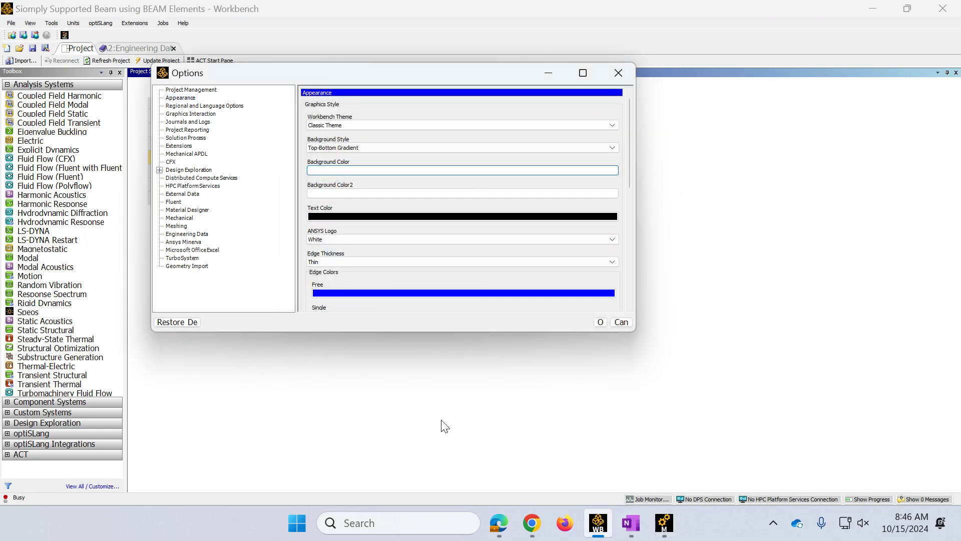
{"action": "left_click", "coordinate": [602, 321]}
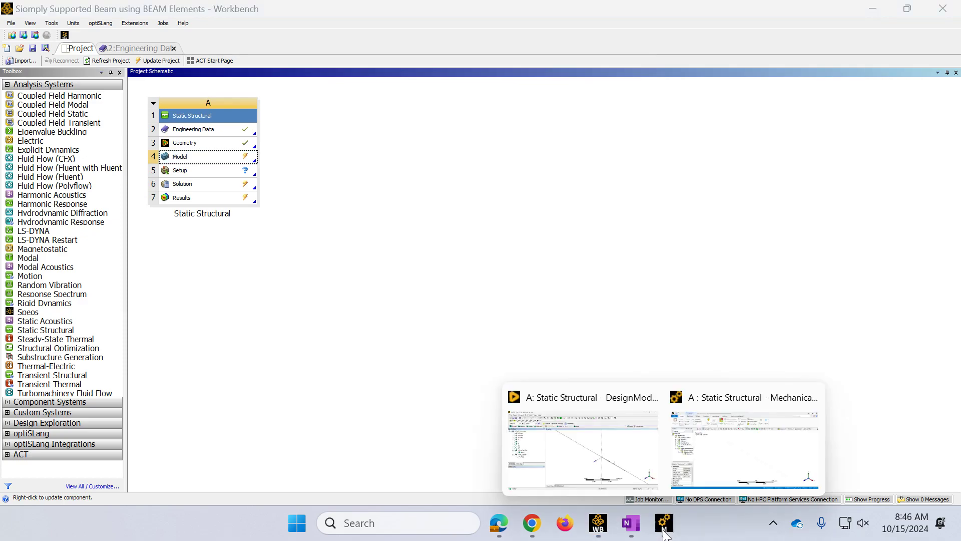
- Switch to Mechanical, view the beam in the XY plane along Z and show its vertices
{"action": "left_click", "coordinate": [748, 456]}
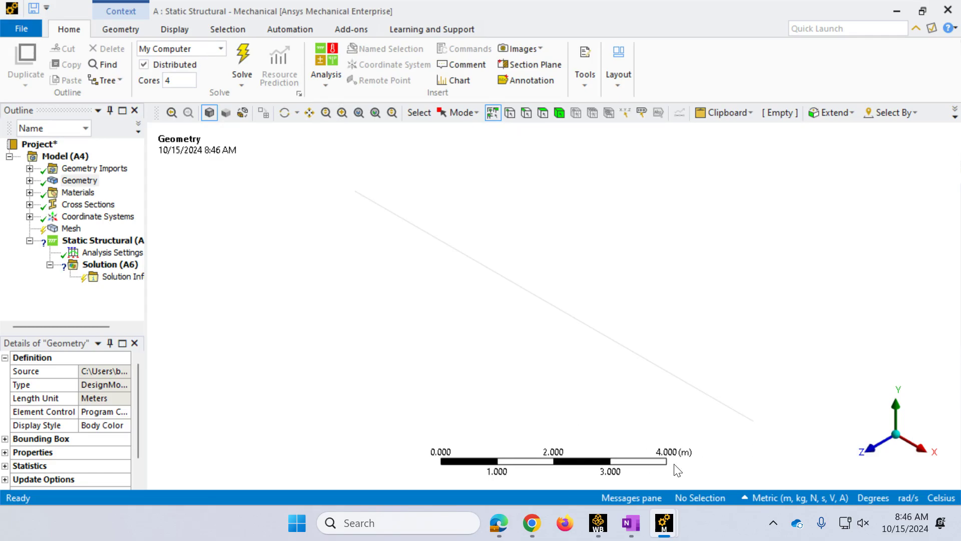
{"action": "left_click", "coordinate": [871, 449]}
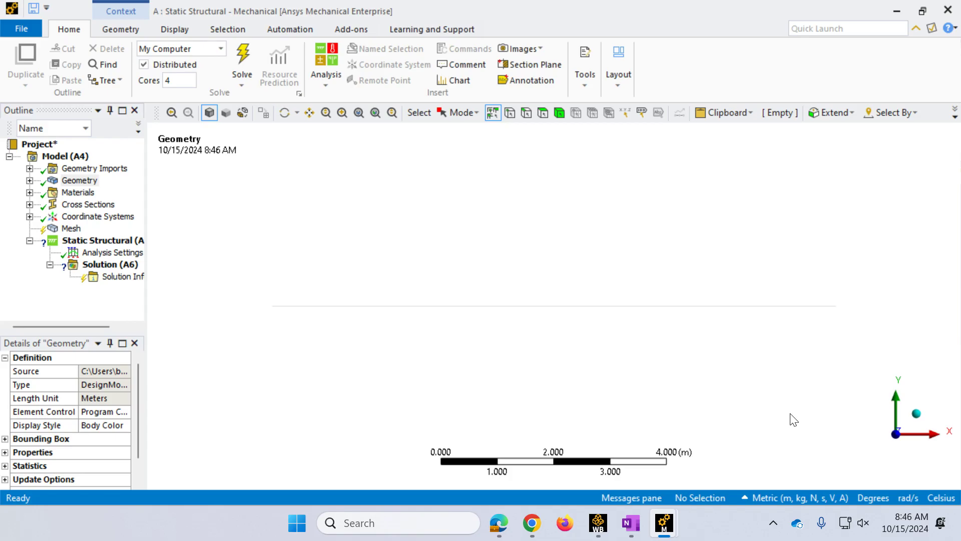
{"action": "left_click", "coordinate": [172, 31]}
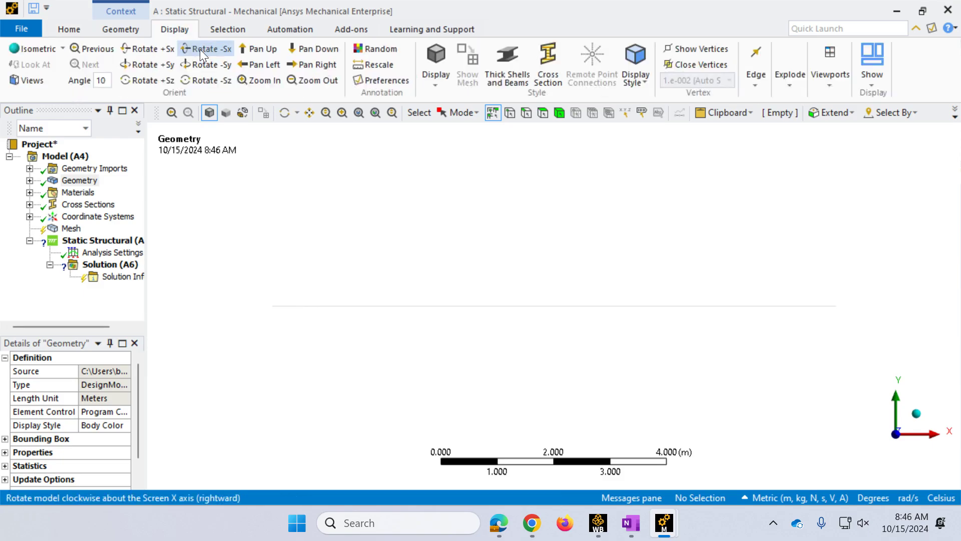
{"action": "left_click", "coordinate": [675, 50]}
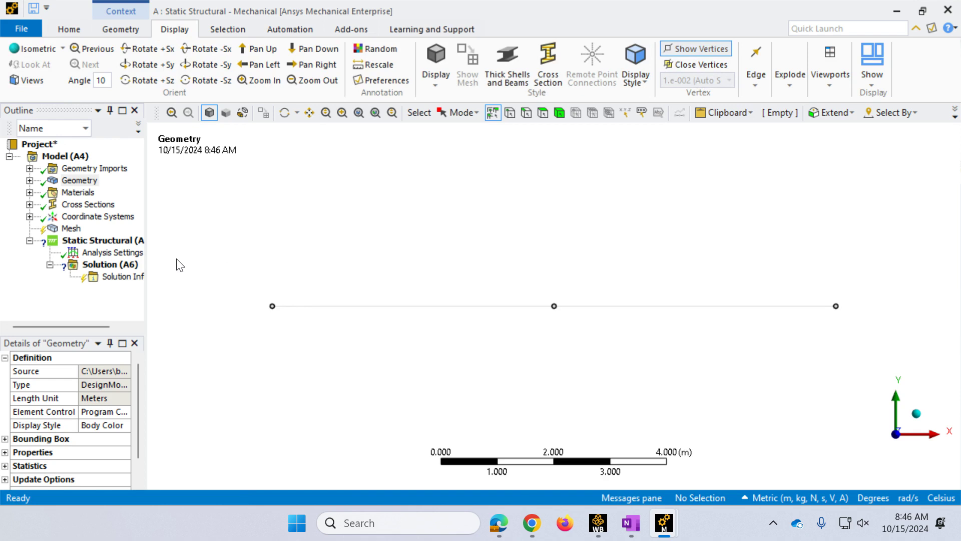
- Examine the details of line body ACB, including its model type, cross section and material assignment
{"action": "left_click", "coordinate": [83, 182]}
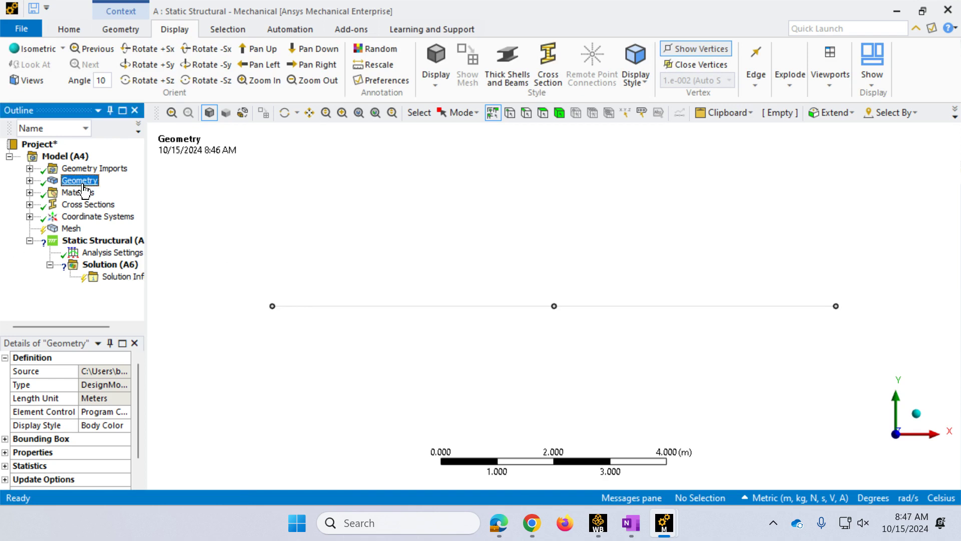
{"action": "left_click", "coordinate": [30, 180]}
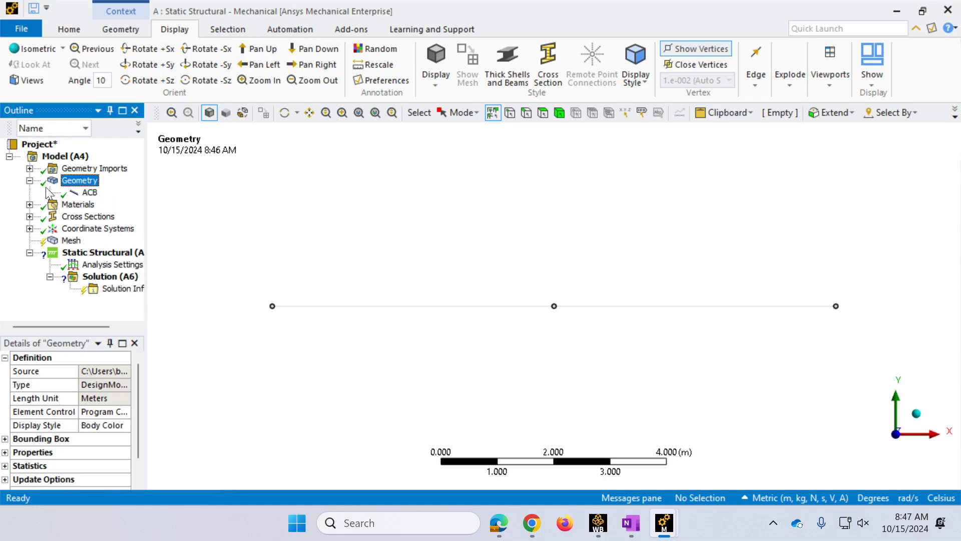
{"action": "left_click", "coordinate": [90, 192]}
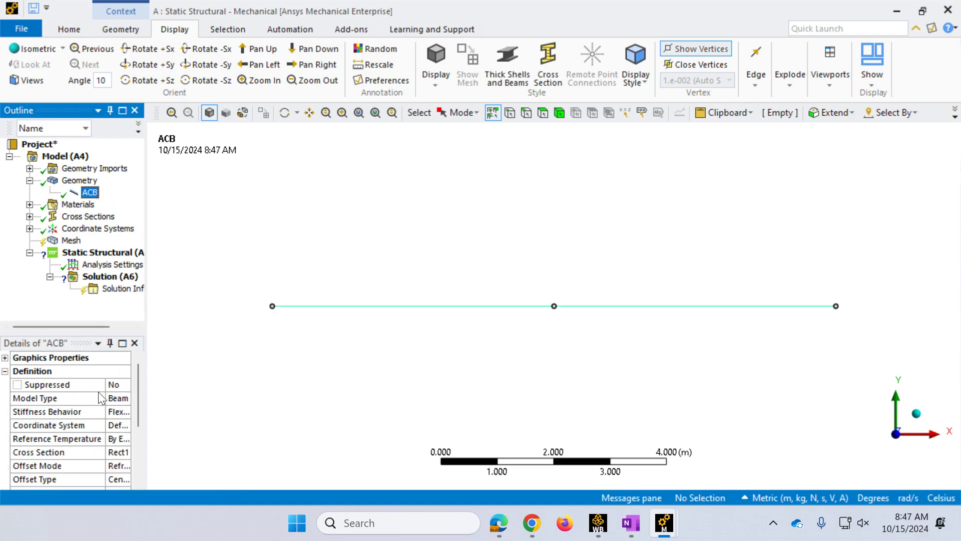
{"action": "left_click_drag", "start_coordinate": [146, 347], "coordinate": [264, 332]}
{"action": "scroll", "coordinate": [227, 440], "scroll_direction": "down", "scroll_amount": 2}
{"action": "scroll", "coordinate": [224, 440], "scroll_direction": "down", "scroll_amount": 1}
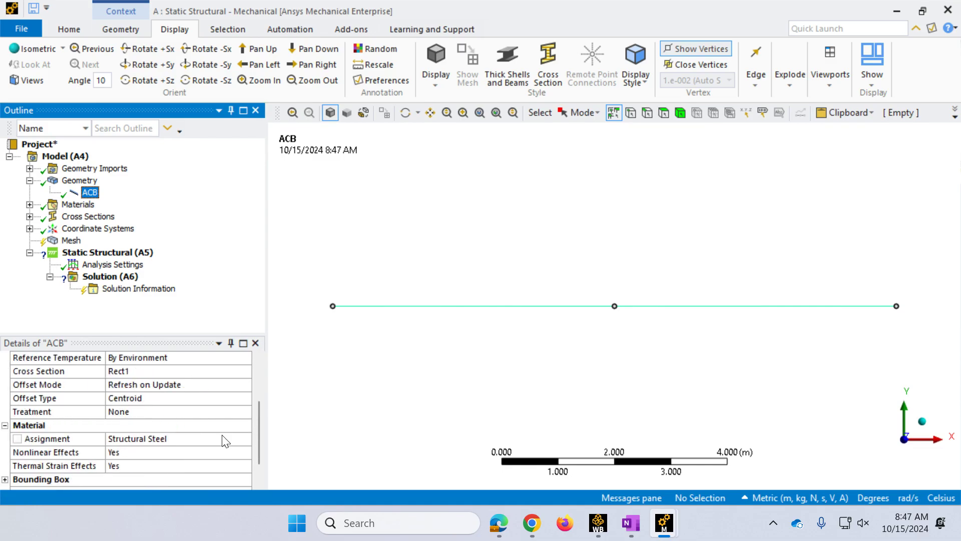
{"action": "left_click", "coordinate": [163, 440]}
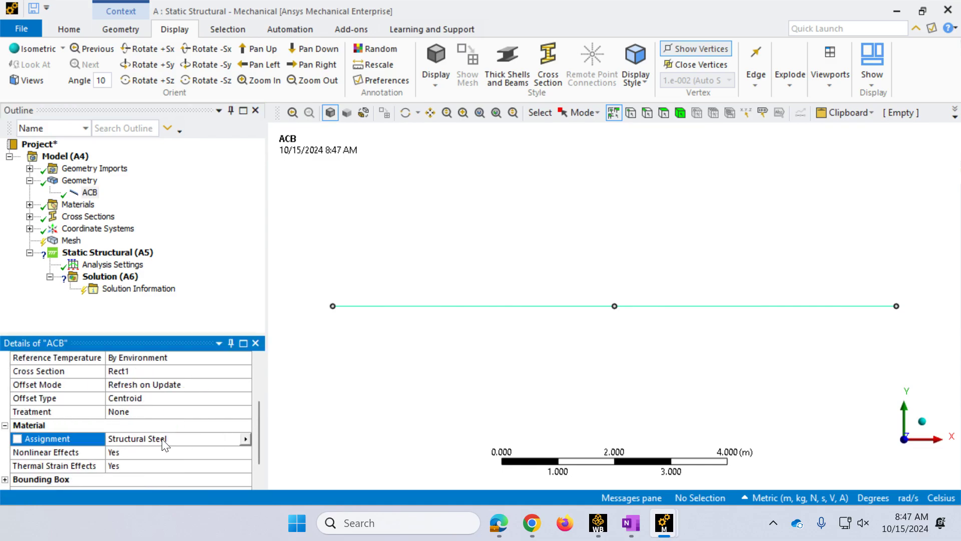
- Review the engineering data materials available for assignment to the beam's line body
{"action": "left_click", "coordinate": [246, 439]}
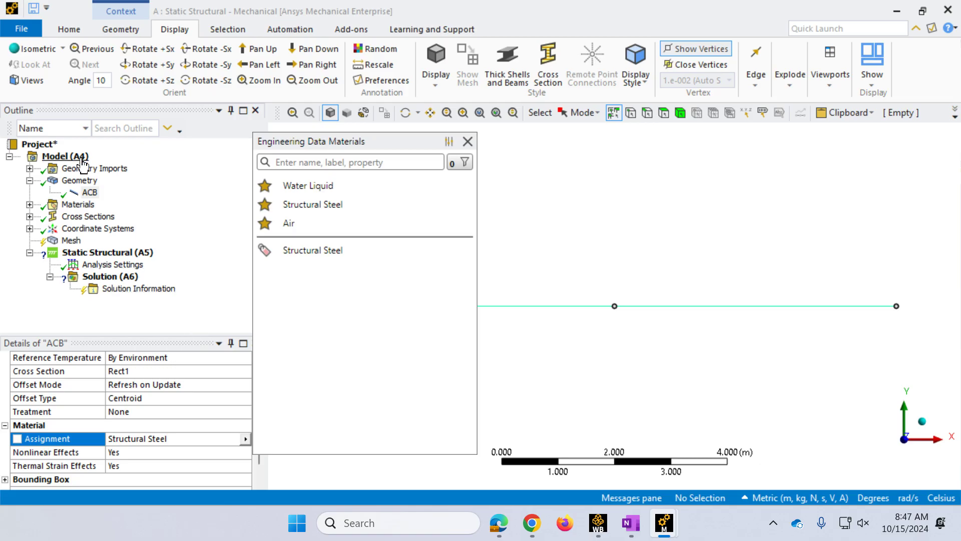
{"action": "left_click", "coordinate": [71, 240]}
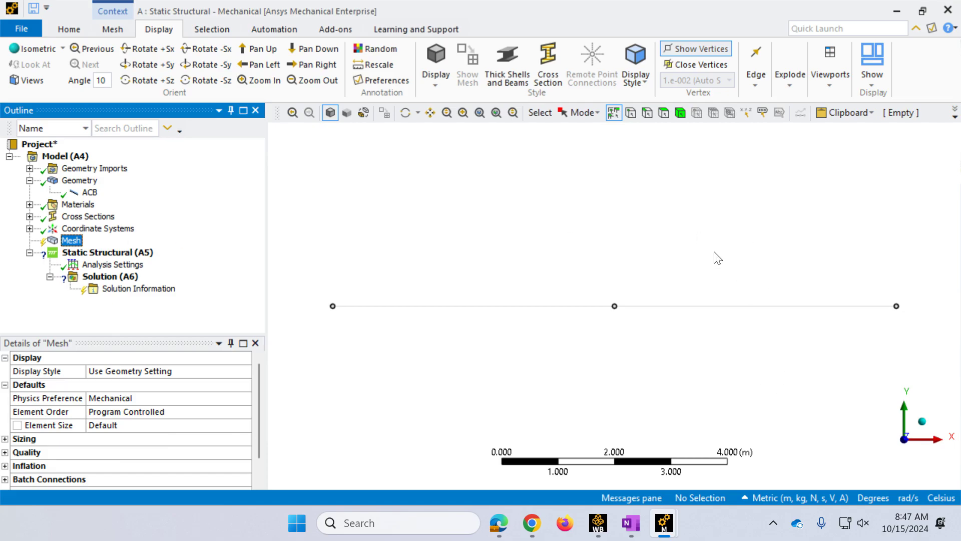
- Show line body ACB with its solid cross section in an isometric view and inspect the beam's end
{"action": "left_click", "coordinate": [922, 423]}
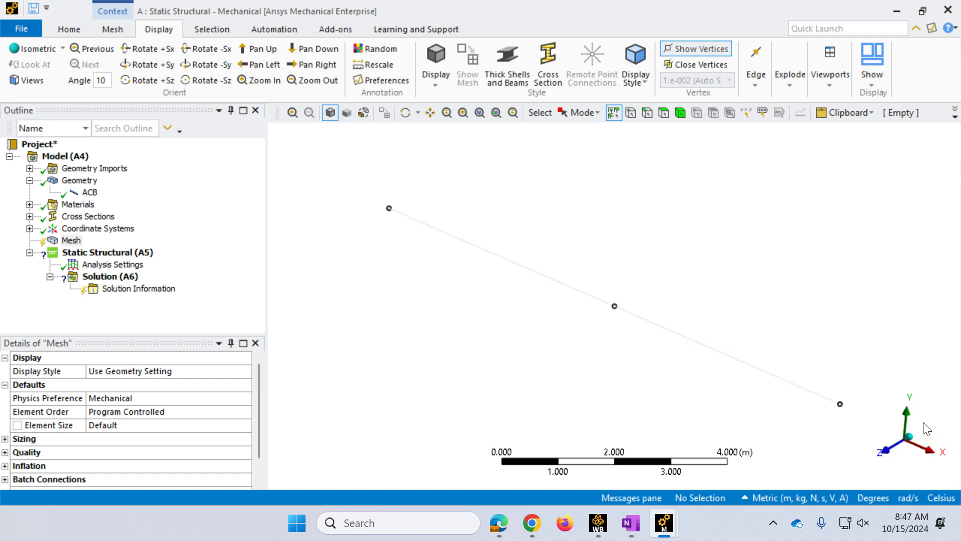
{"action": "left_click", "coordinate": [549, 59]}
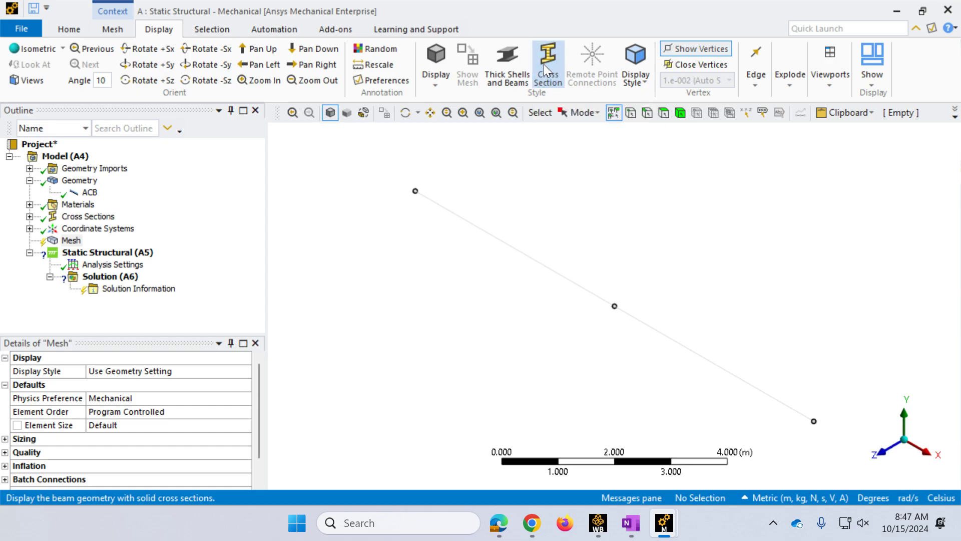
{"action": "scroll", "coordinate": [851, 336], "scroll_direction": "down", "scroll_amount": 2}
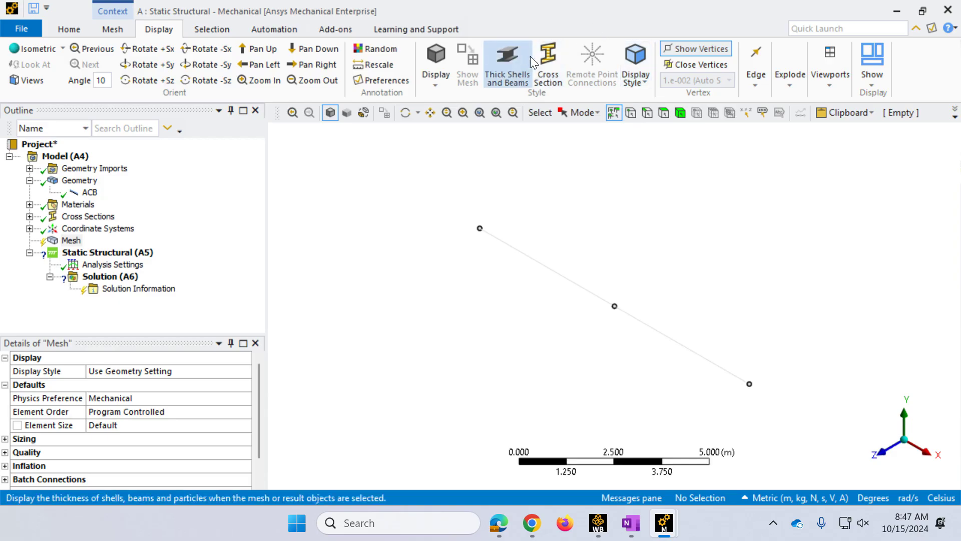
{"action": "left_click", "coordinate": [560, 55]}
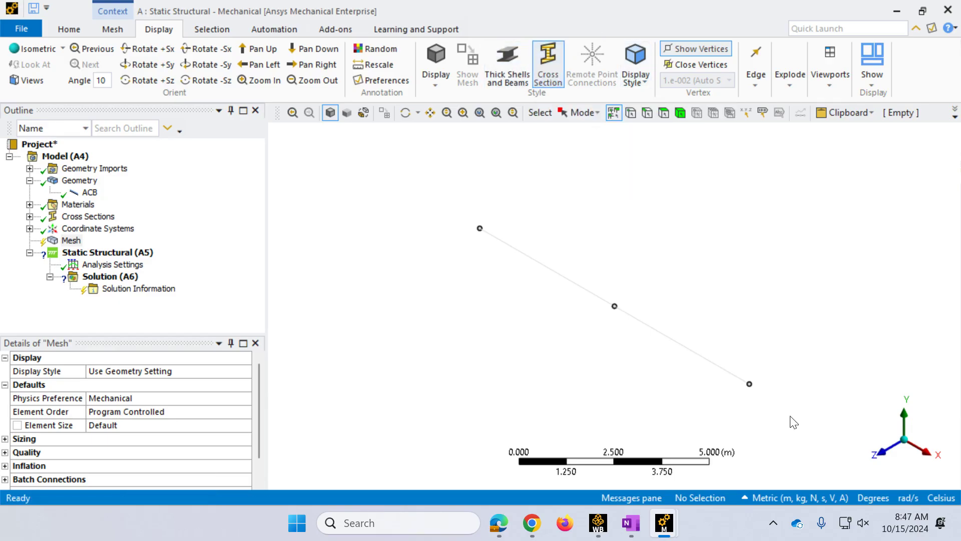
{"action": "right_click_drag", "start_coordinate": [777, 419], "coordinate": [732, 328]}
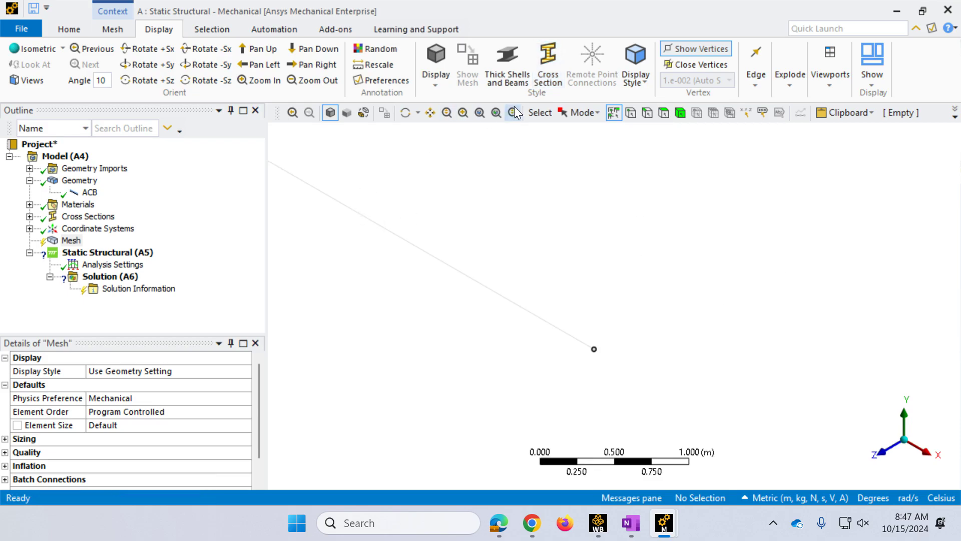
{"action": "left_click", "coordinate": [434, 83]}
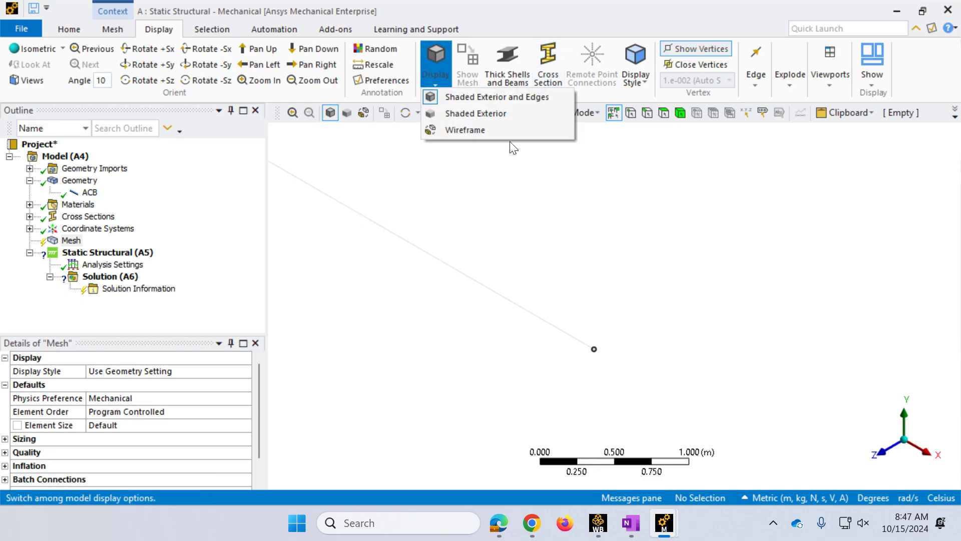
{"action": "left_click", "coordinate": [611, 250]}
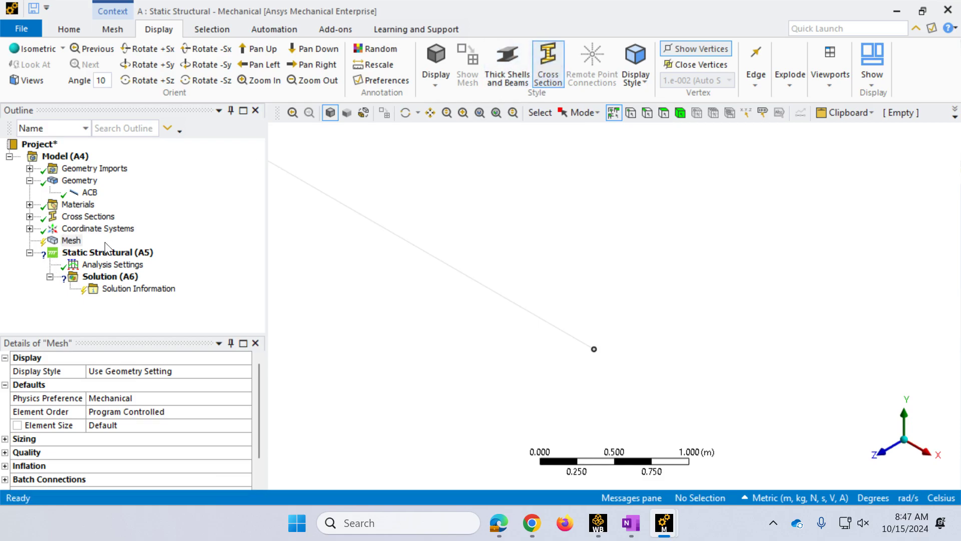
{"action": "left_click", "coordinate": [90, 192]}
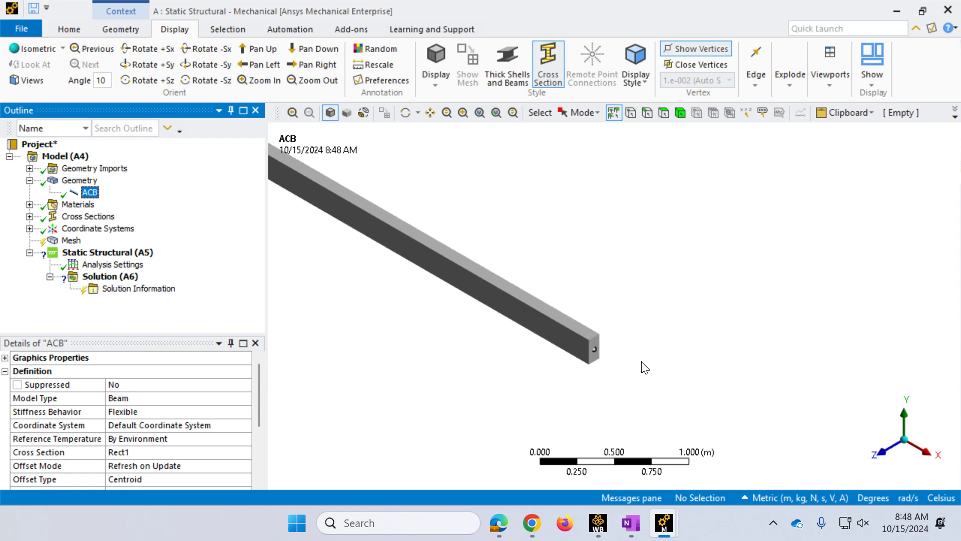
{"action": "left_click", "coordinate": [552, 66]}
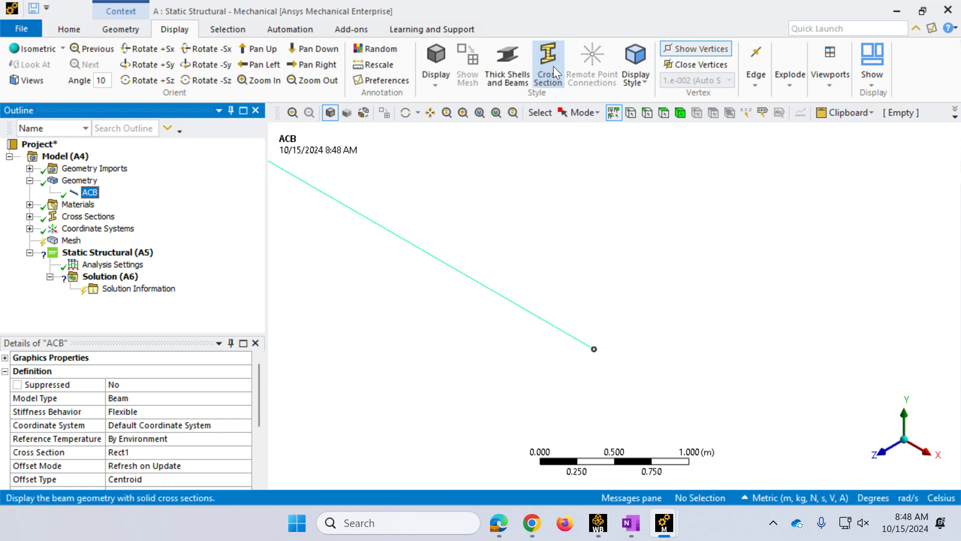
{"action": "left_click", "coordinate": [554, 66]}
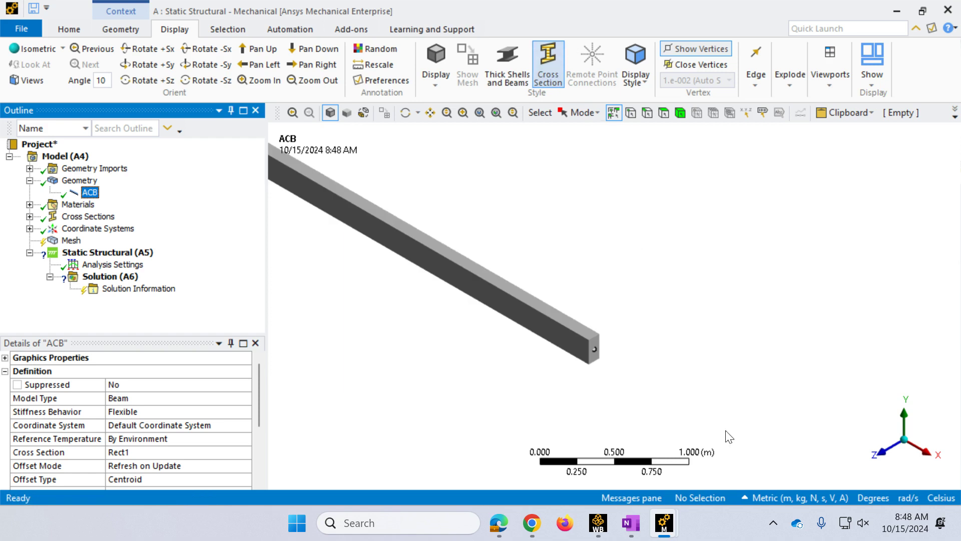
{"action": "scroll", "coordinate": [596, 385], "scroll_direction": "up", "scroll_amount": 1}
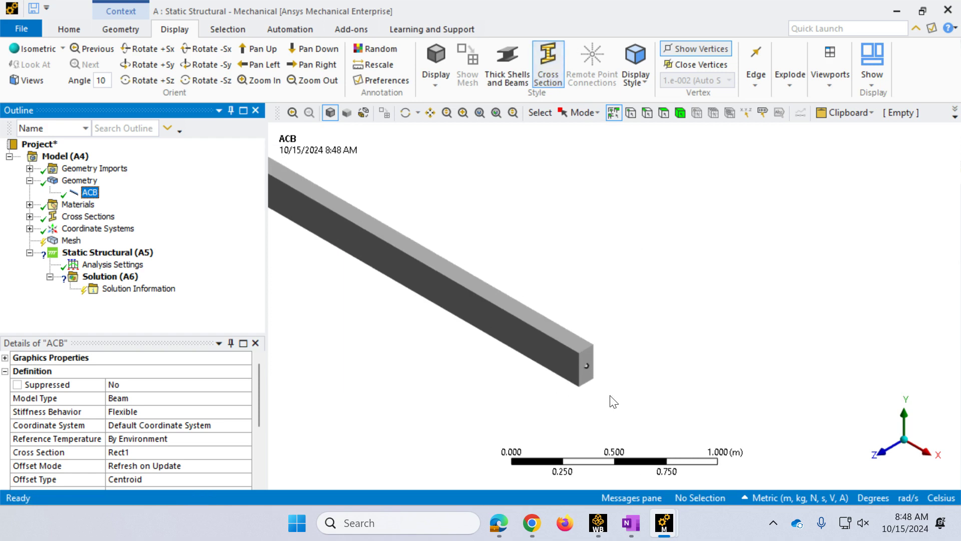
{"action": "scroll", "coordinate": [611, 366], "scroll_direction": "down", "scroll_amount": 5}
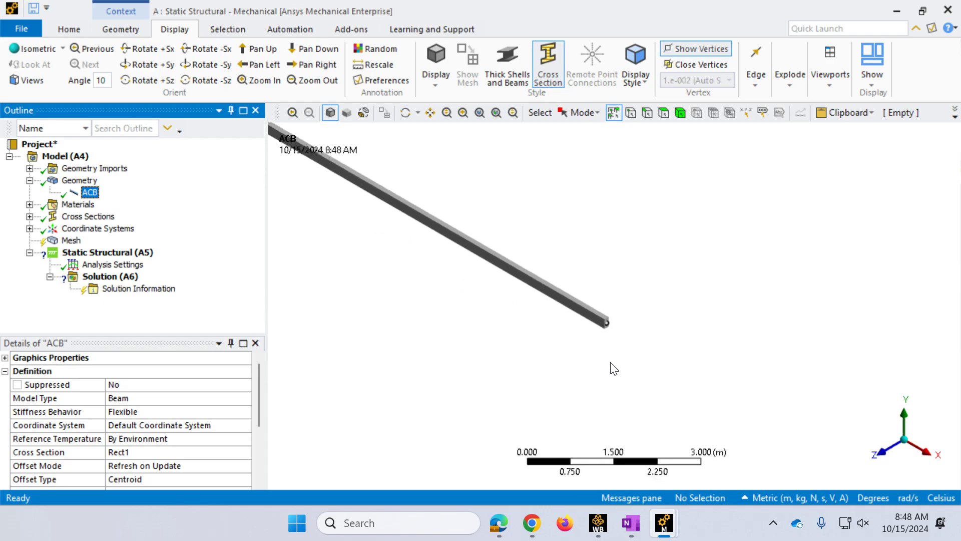
- View the beam in the XY plane along Z, enlarge it, and turn off the solid cross section display
{"action": "left_click", "coordinate": [894, 456]}
{"action": "left_click", "coordinate": [893, 456]}
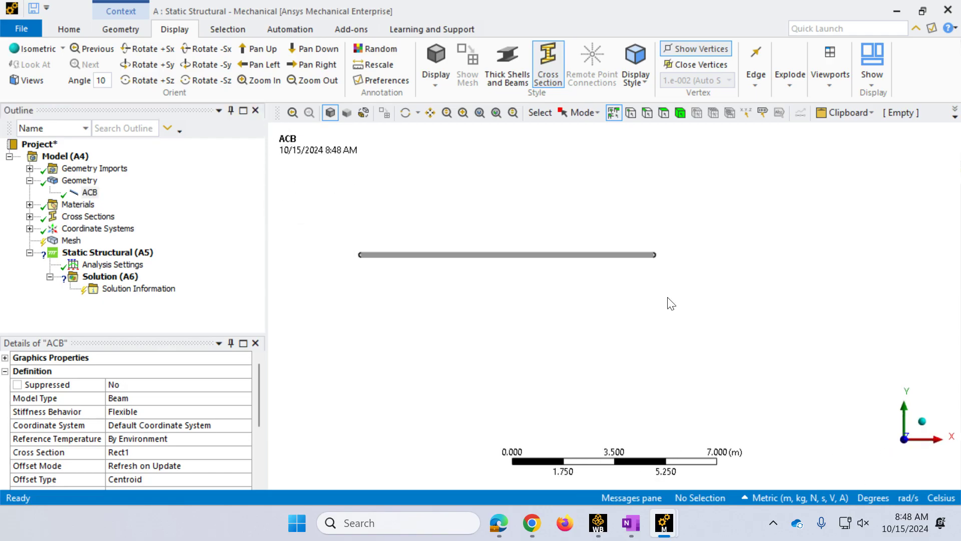
{"action": "left_click_drag", "start_coordinate": [632, 269], "coordinate": [307, 213]}
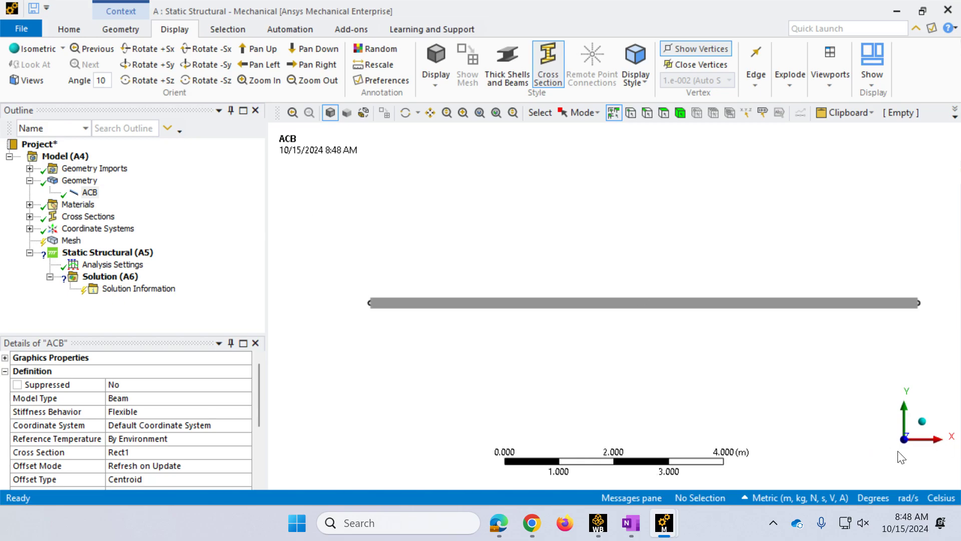
{"action": "left_click", "coordinate": [542, 70]}
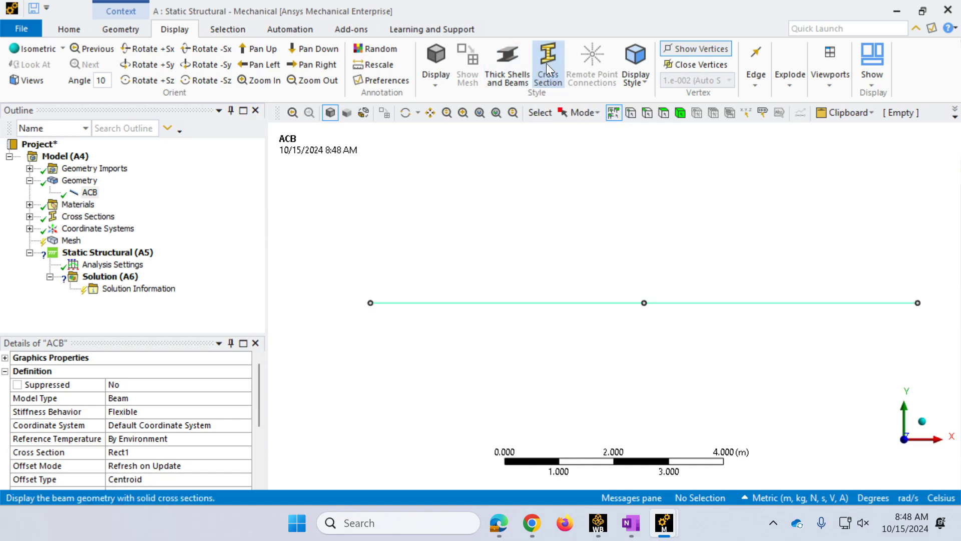
- Generate the beam's mesh with the default mesh settings
{"action": "left_click", "coordinate": [71, 240]}
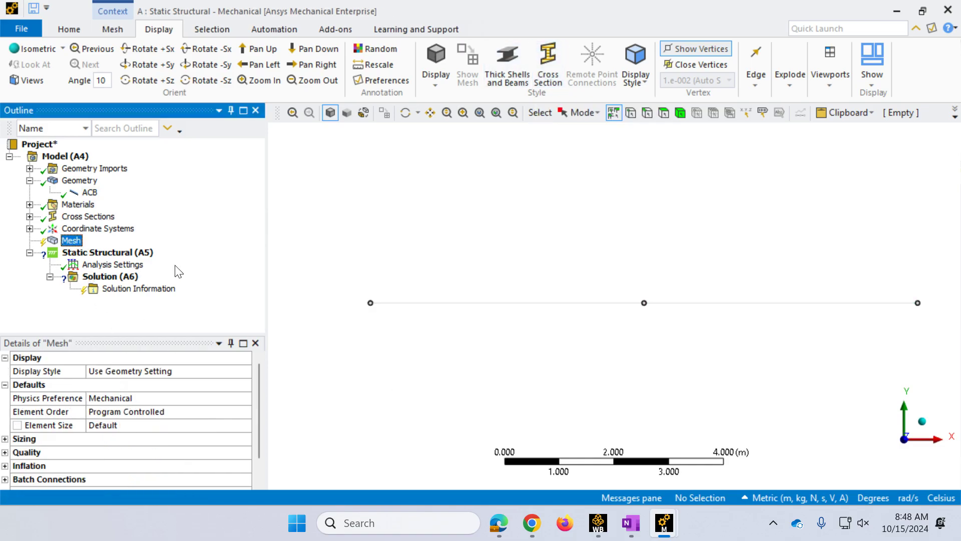
{"action": "left_click", "coordinate": [111, 29]}
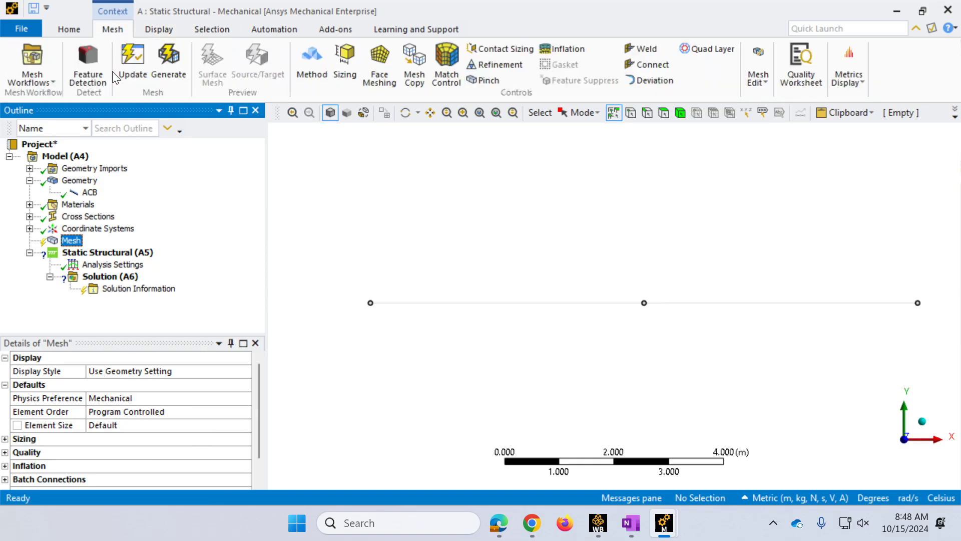
{"action": "left_click", "coordinate": [173, 67]}
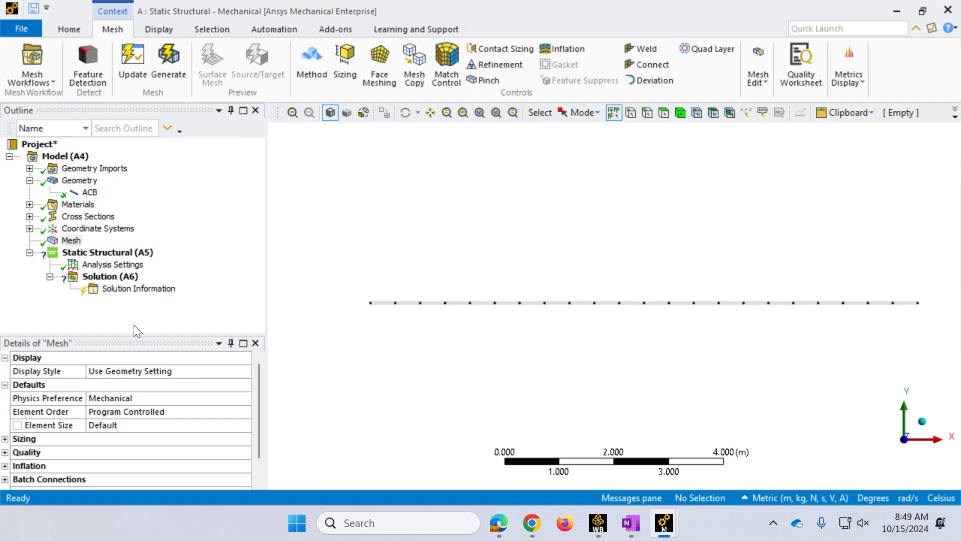
- Add a Simply Supported condition to the static structural analysis, scoped to the beam's left end vertex at the origin
{"action": "left_click", "coordinate": [110, 254]}
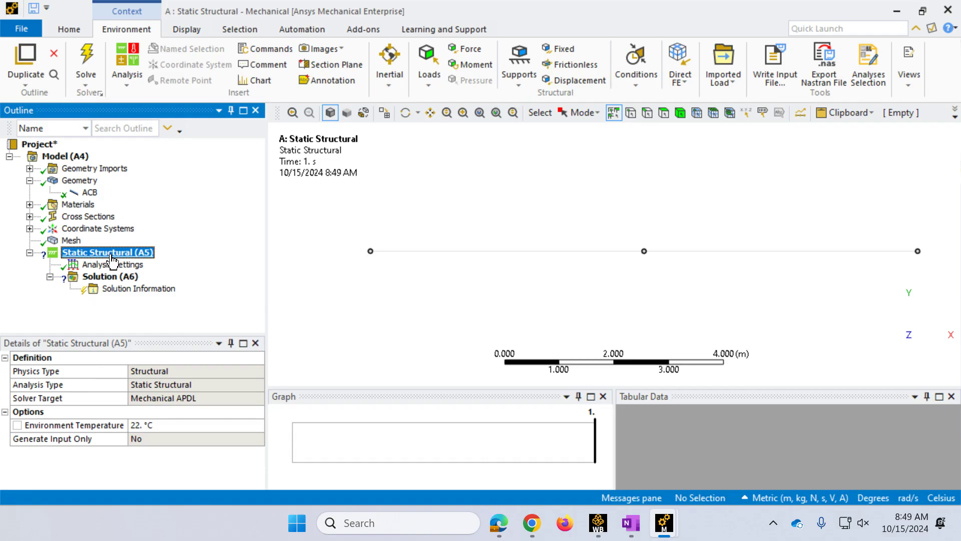
{"action": "left_click", "coordinate": [521, 82]}
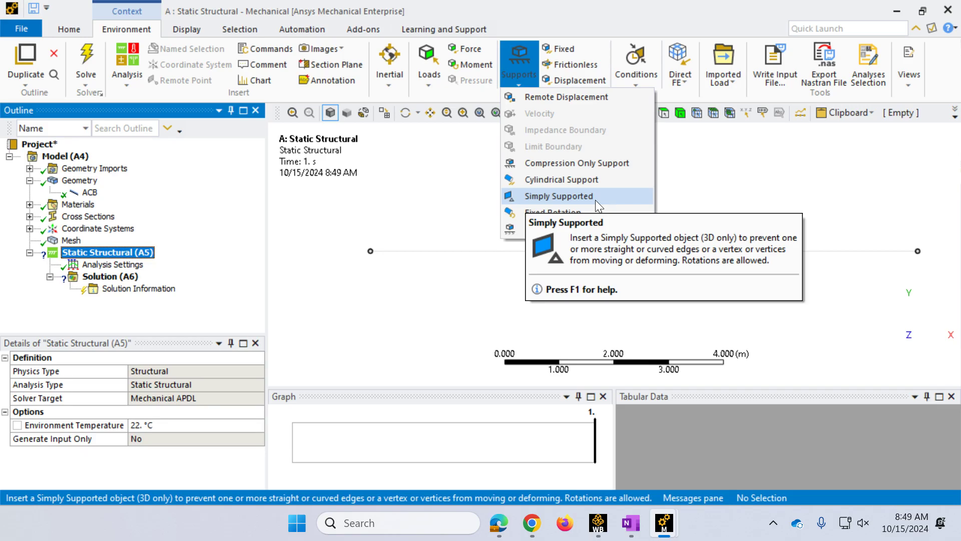
{"action": "left_click", "coordinate": [559, 196]}
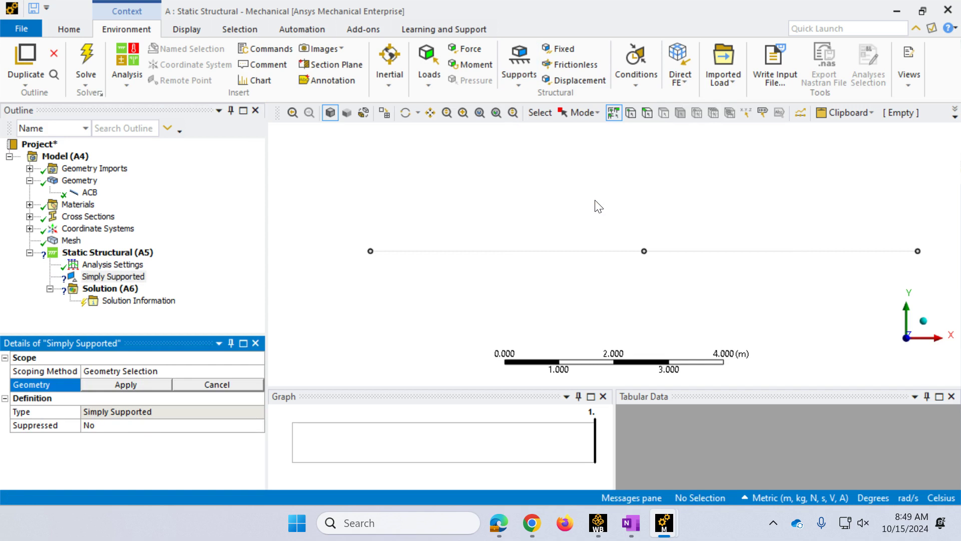
{"action": "left_click", "coordinate": [370, 252]}
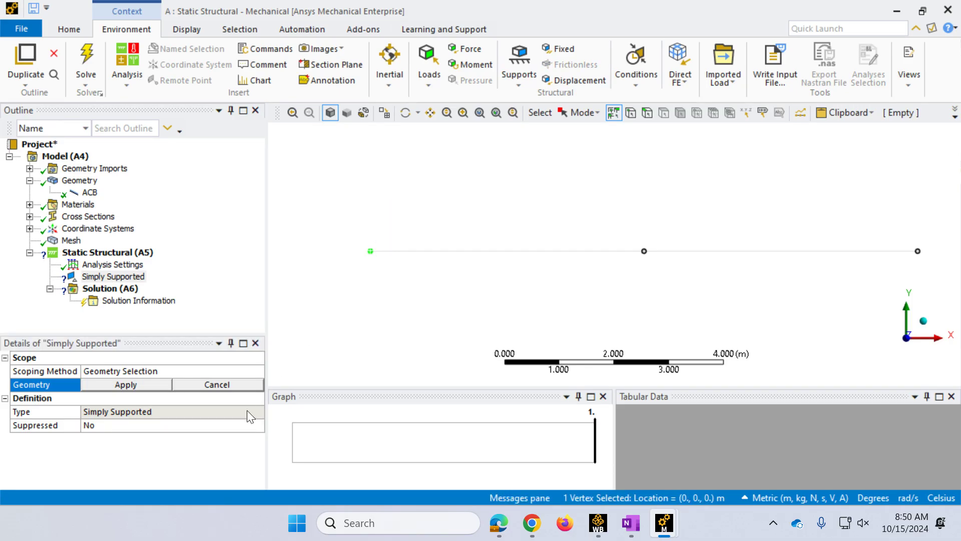
{"action": "left_click", "coordinate": [116, 385]}
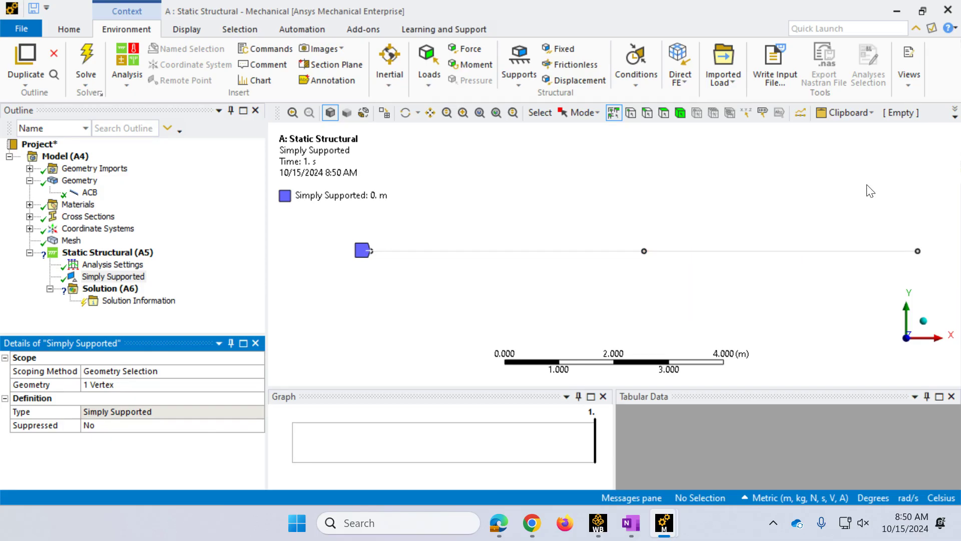
- Add a Displacement support scoped to the beam's right end vertex at X = 10 m
{"action": "left_click", "coordinate": [511, 75]}
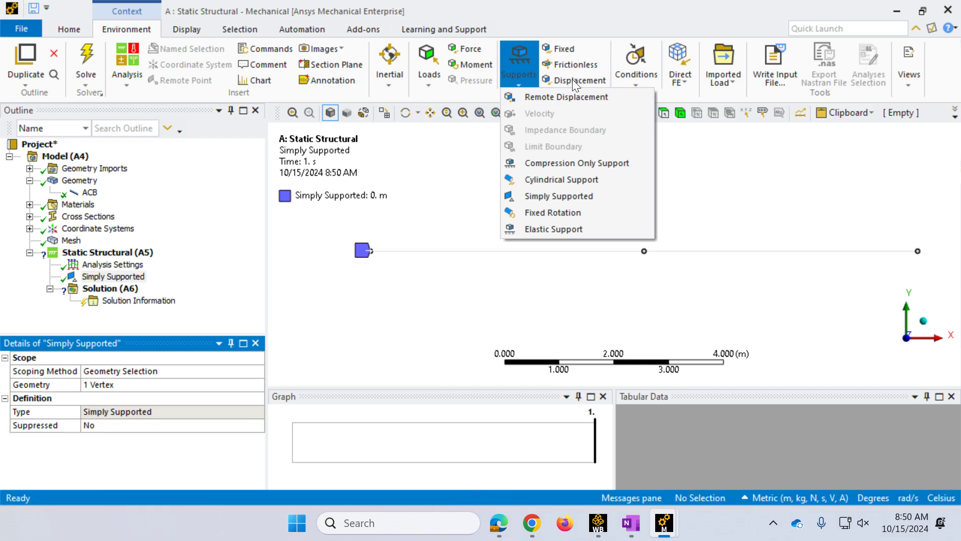
{"action": "key", "text": "Escape"}
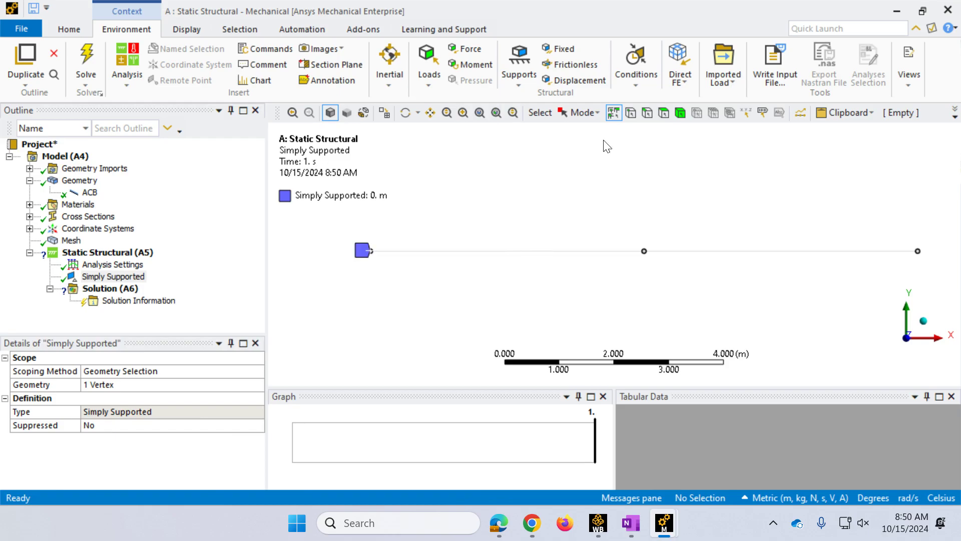
{"action": "left_click", "coordinate": [575, 81]}
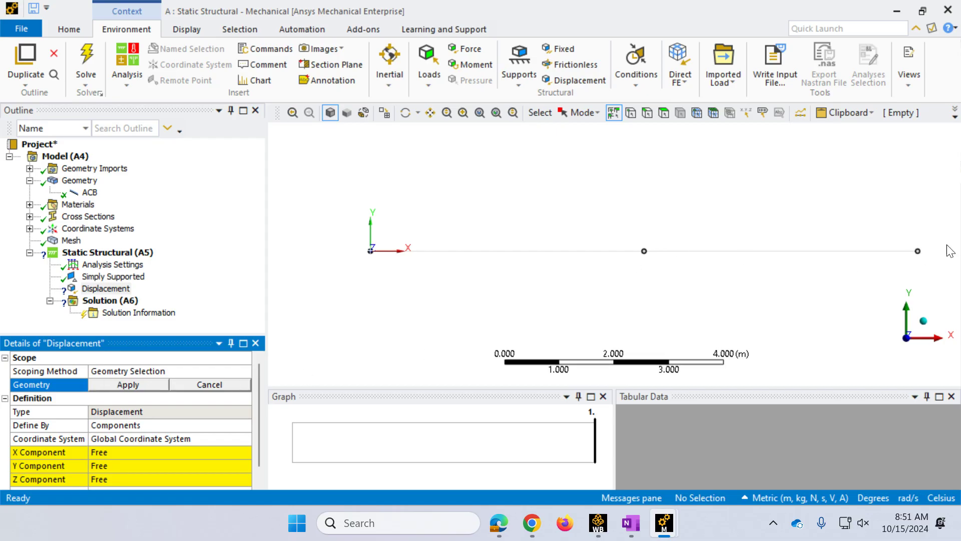
{"action": "left_click", "coordinate": [917, 251]}
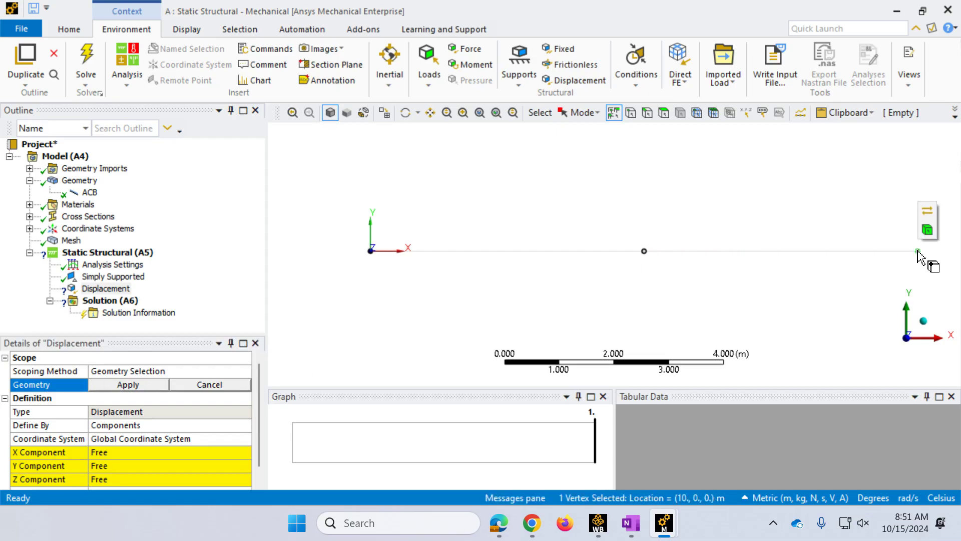
{"action": "left_click", "coordinate": [149, 383]}
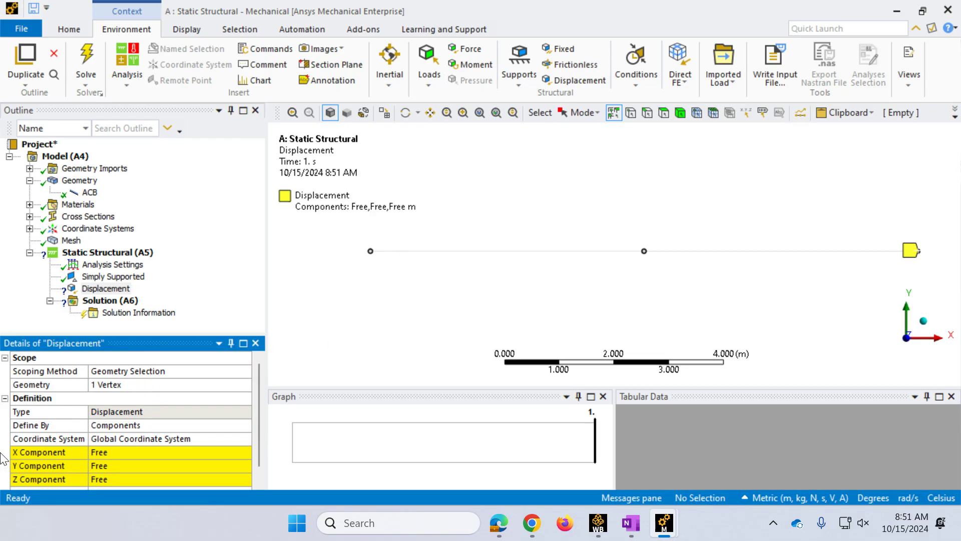
- Set the displacement's Y and Z components to 0 m, leaving the X component free
{"action": "left_click", "coordinate": [115, 469]}
{"action": "type", "text": "0"}
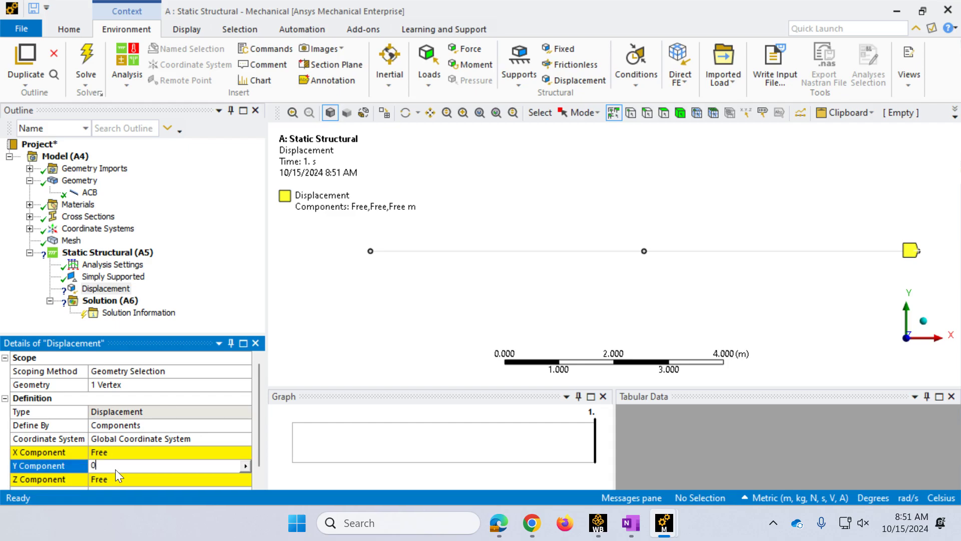
{"action": "left_click", "coordinate": [107, 479]}
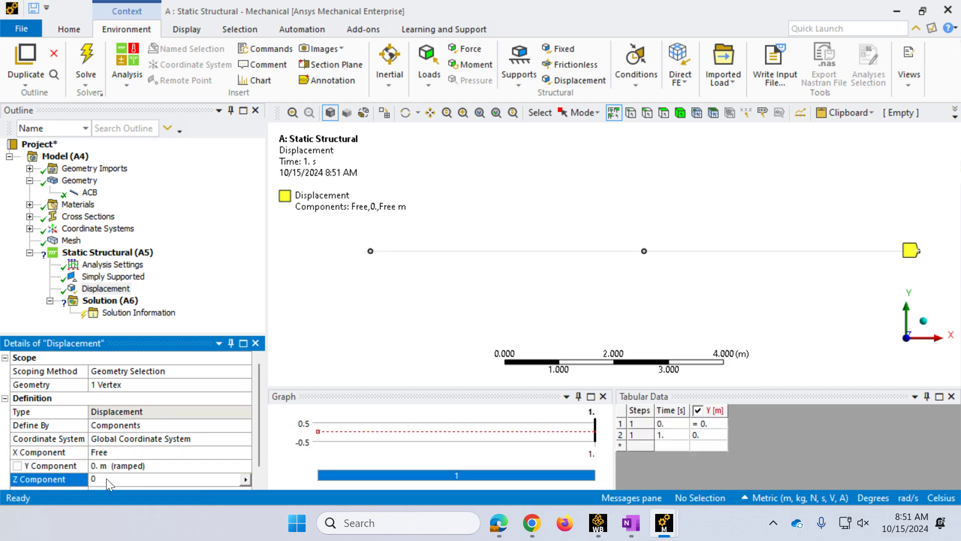
{"action": "type", "text": "0"}
{"action": "key", "text": "Return"}
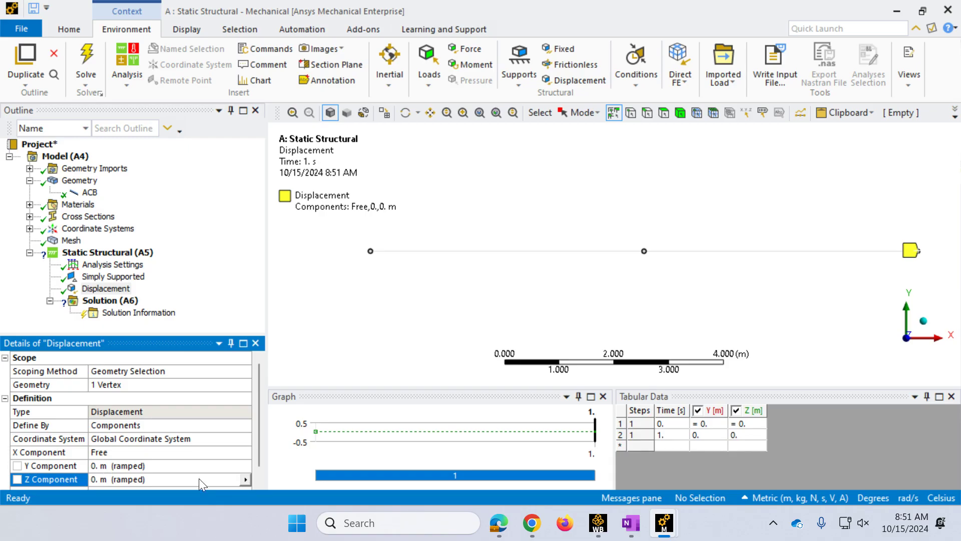
- Add a Force to the static structural analysis, scoped to the beam's middle vertex at X = 5 m
{"action": "left_click", "coordinate": [104, 253]}
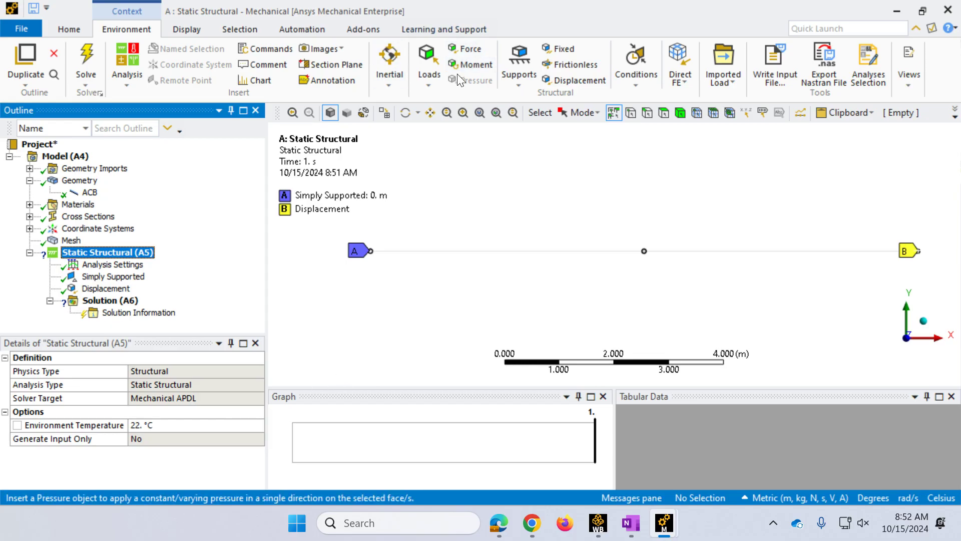
{"action": "left_click", "coordinate": [461, 50]}
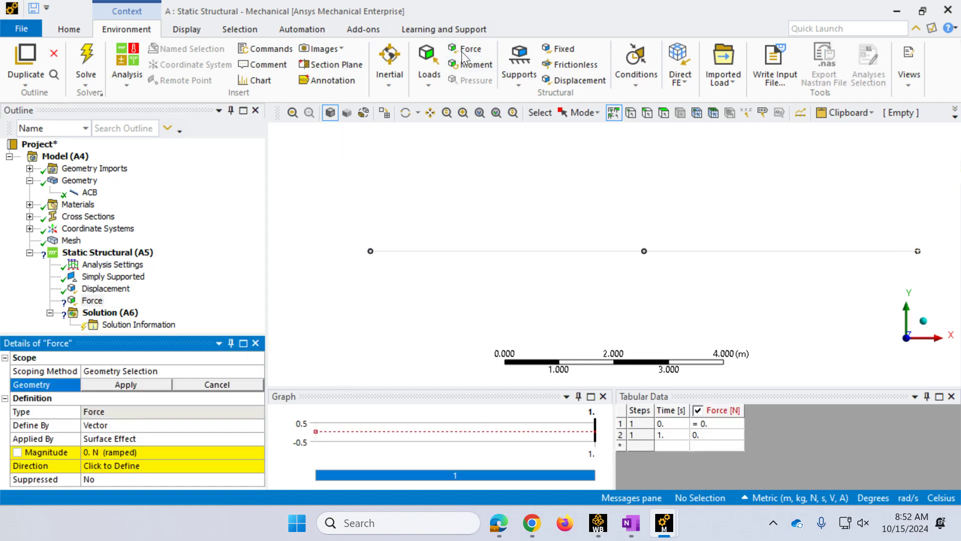
{"action": "left_click", "coordinate": [644, 252]}
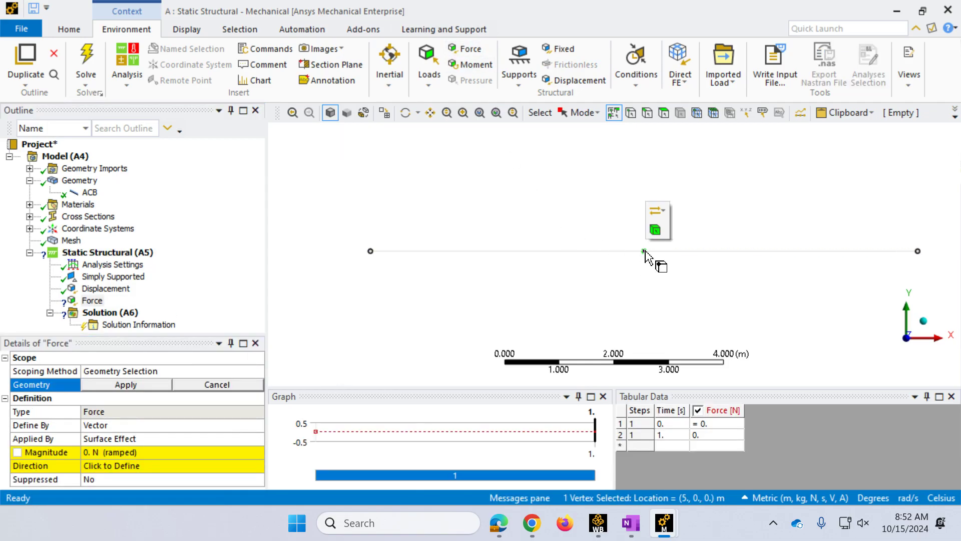
{"action": "left_click", "coordinate": [126, 384]}
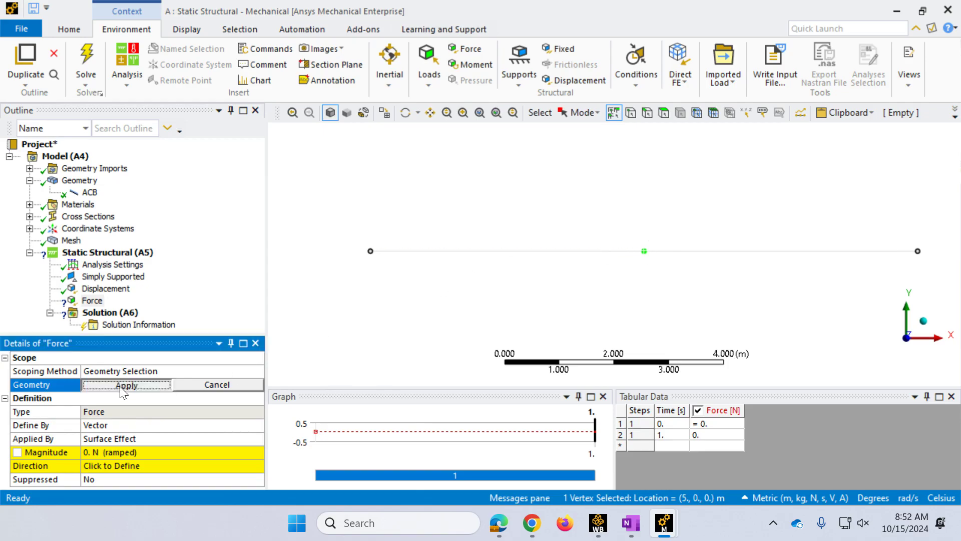
- Define the force by components and set its Y component to -1000 N
{"action": "left_click", "coordinate": [162, 429]}
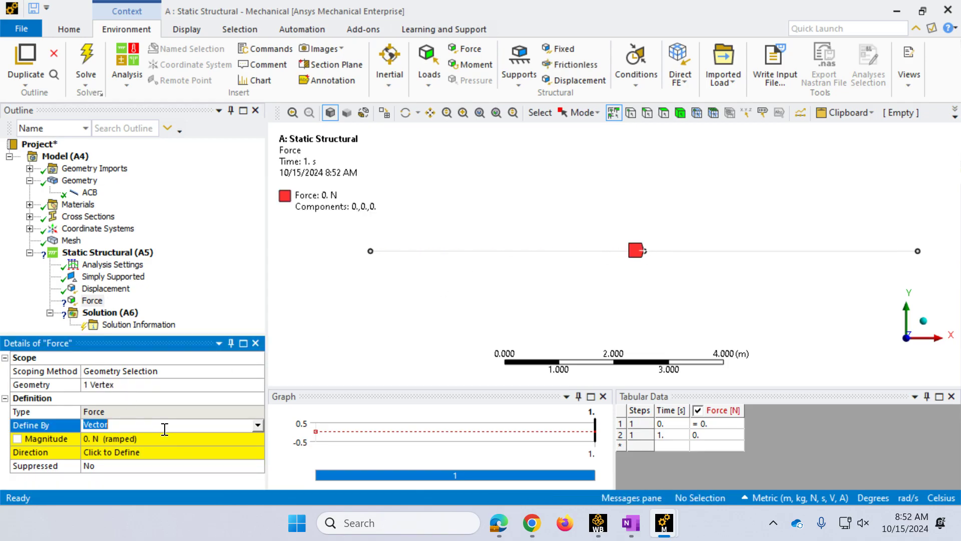
{"action": "left_click", "coordinate": [257, 424]}
{"action": "left_click", "coordinate": [147, 439]}
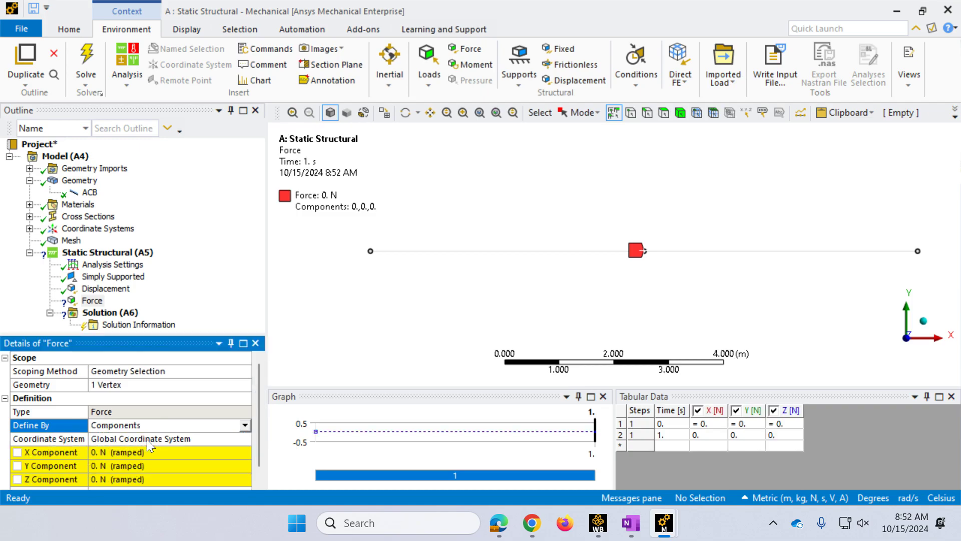
{"action": "left_click", "coordinate": [124, 465]}
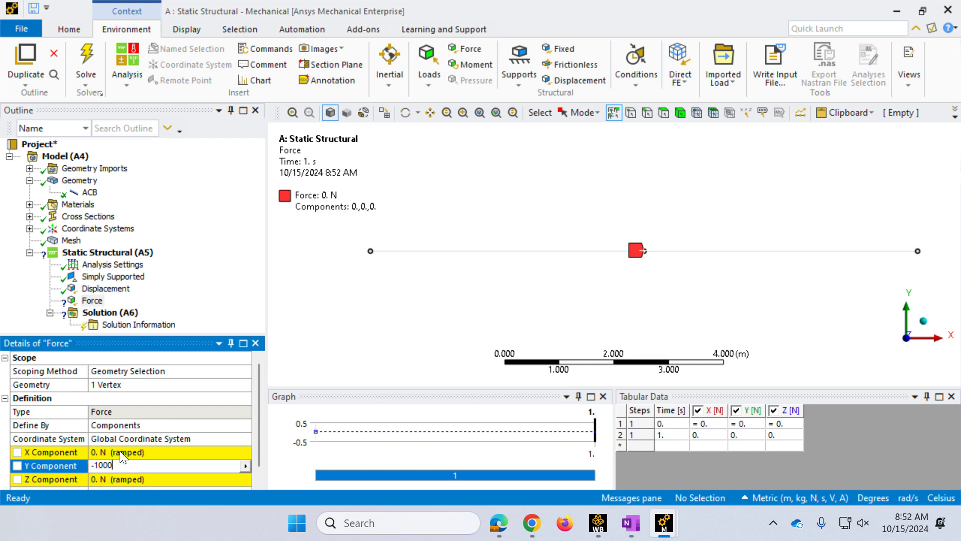
{"action": "key", "text": "Return"}
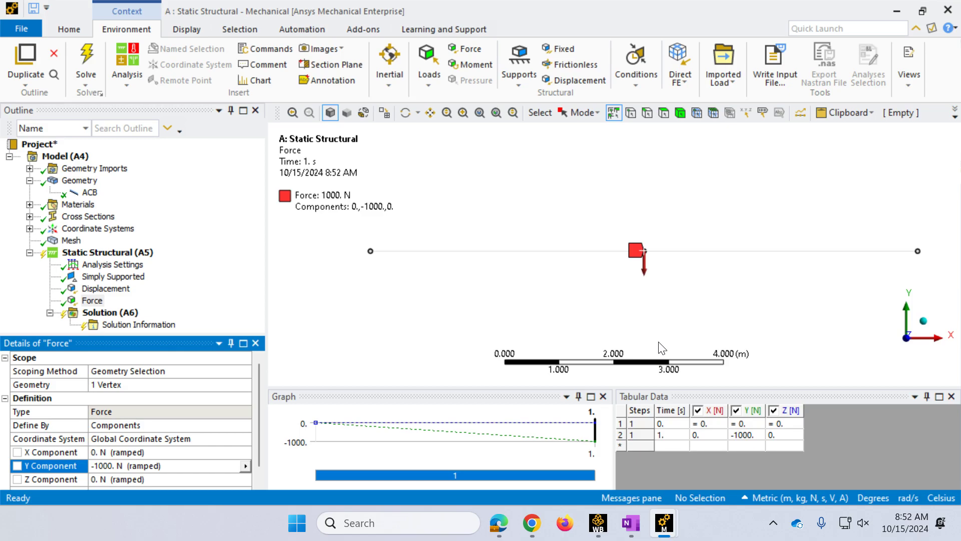
- Try to solve the static structural analysis, declining the firewall access requests for PMI proxy for Hydra Process manager and mpiexec
{"action": "left_click", "coordinate": [103, 253]}
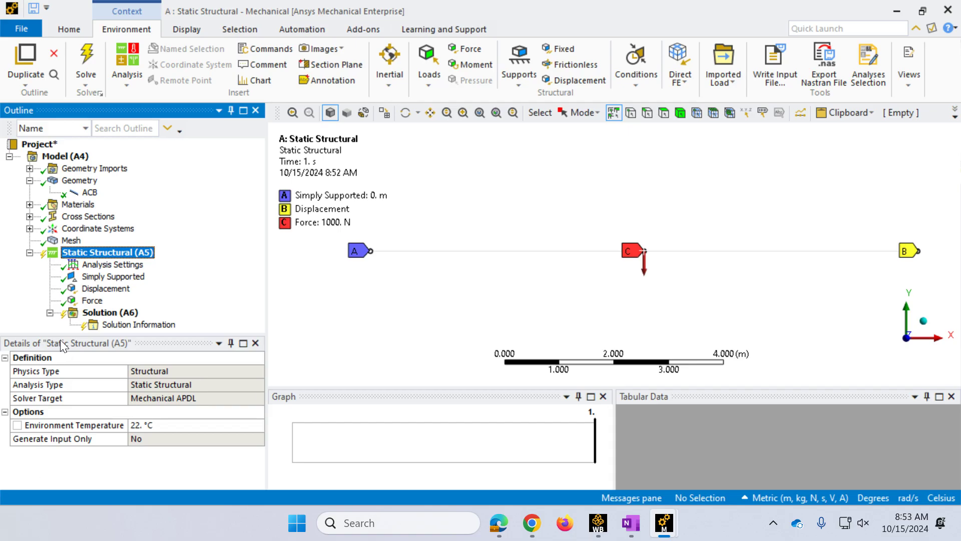
{"action": "left_click", "coordinate": [103, 315]}
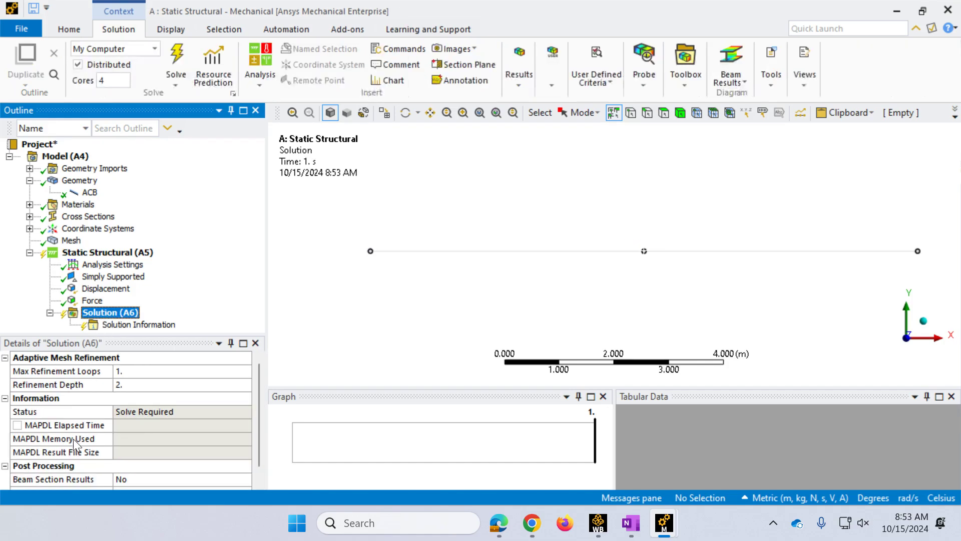
{"action": "left_click", "coordinate": [175, 54]}
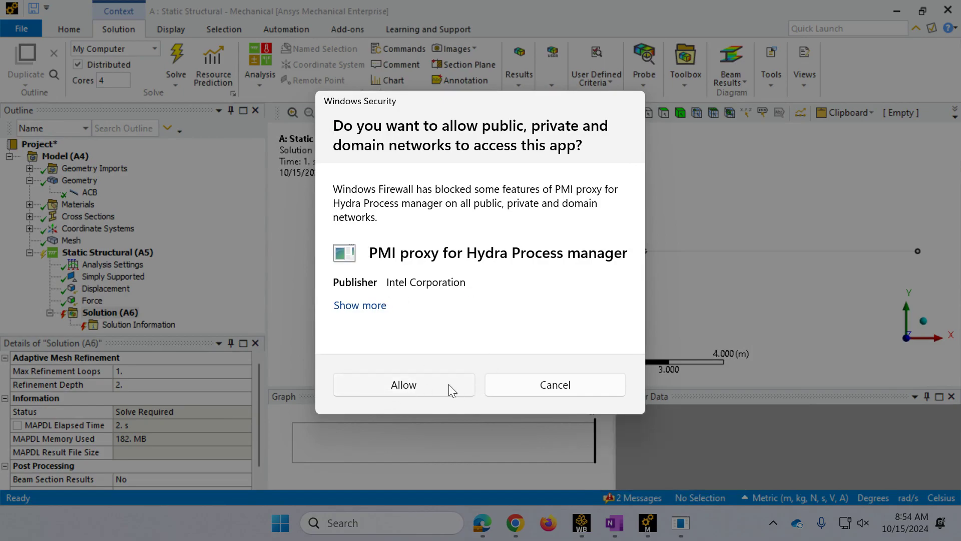
{"action": "left_click", "coordinate": [521, 388]}
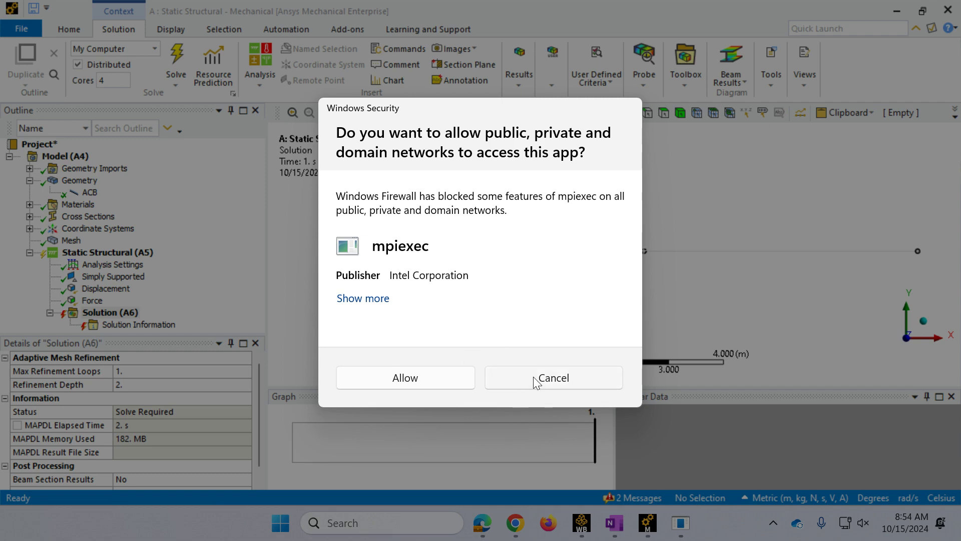
{"action": "left_click", "coordinate": [562, 383]}
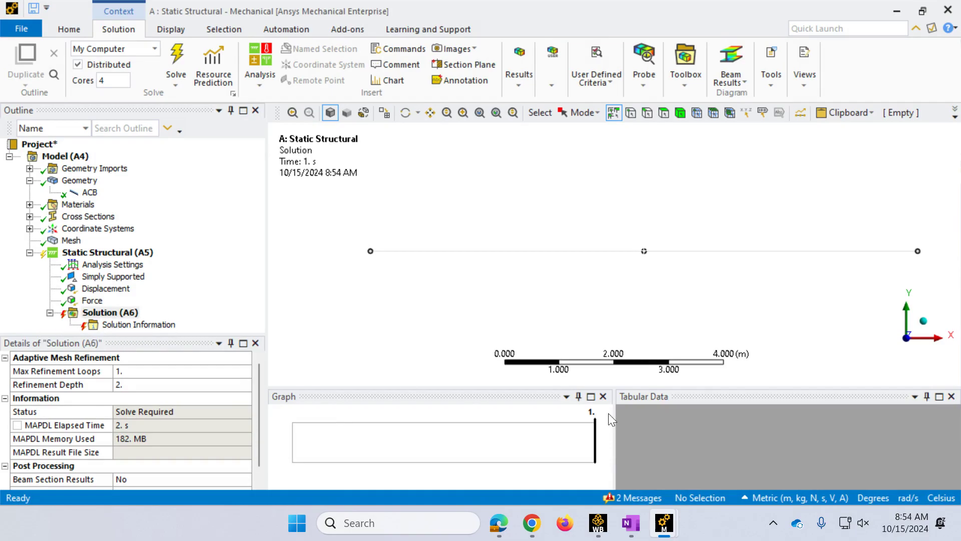
- Examine the full text of the solver's error message, then close it
{"action": "left_click", "coordinate": [636, 496]}
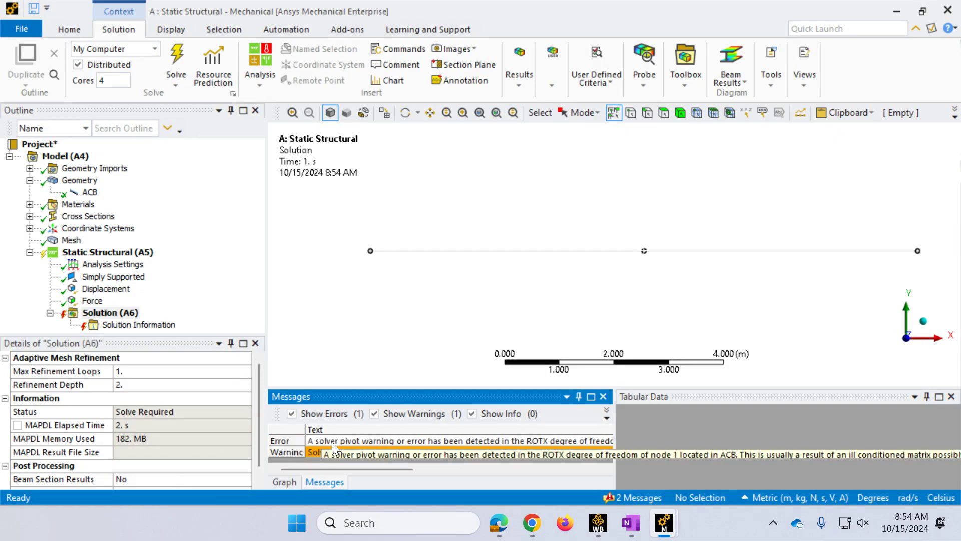
{"action": "double_click", "coordinate": [423, 440]}
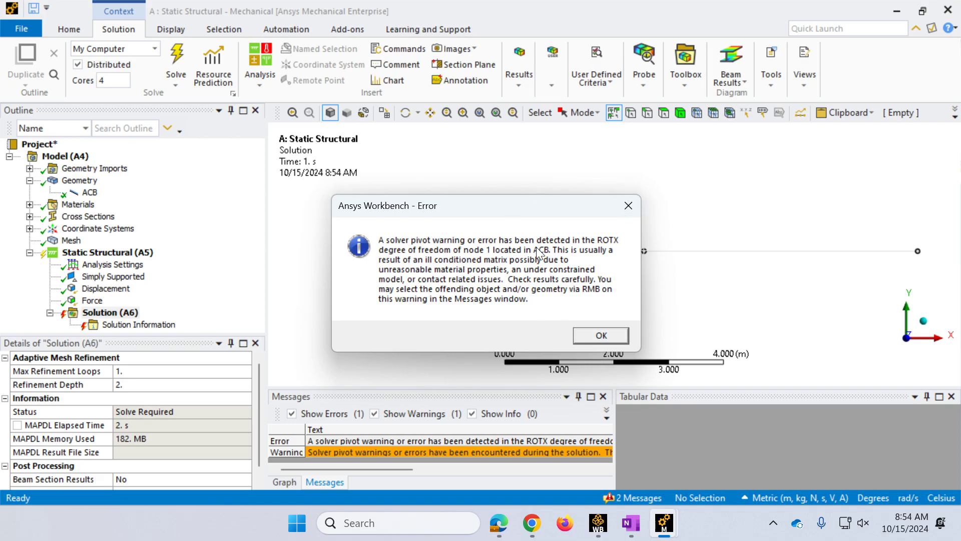
{"action": "left_click", "coordinate": [596, 336]}
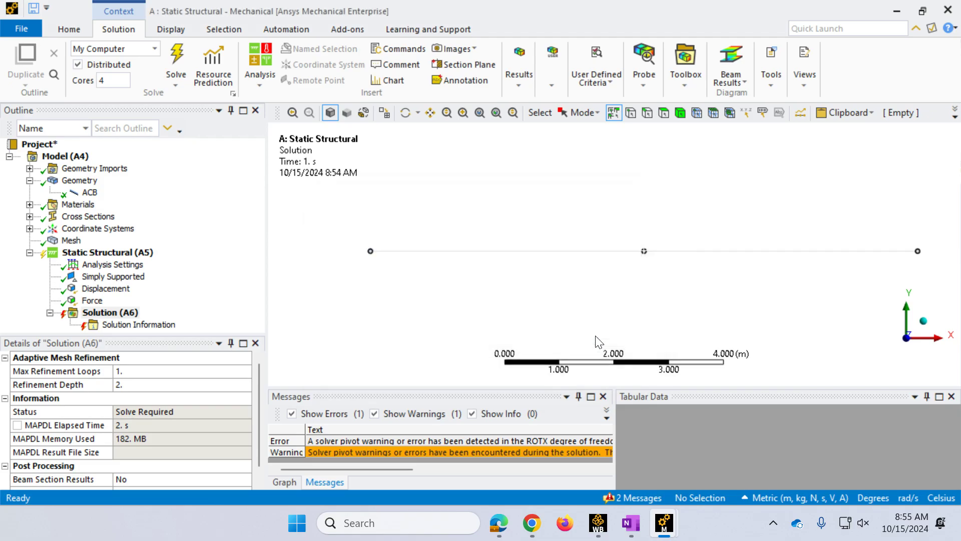
- Insert a Fixed Rotation support into the static structural analysis
{"action": "left_click", "coordinate": [100, 253]}
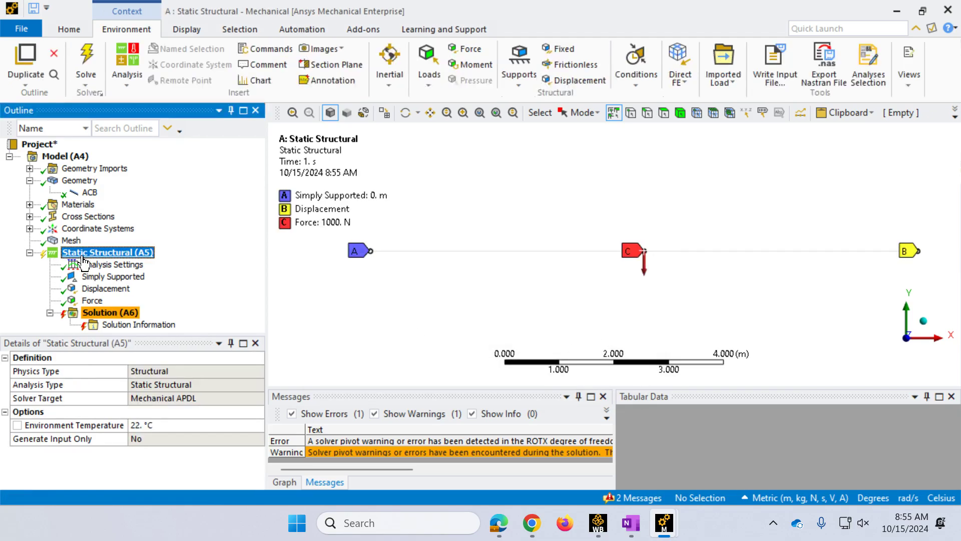
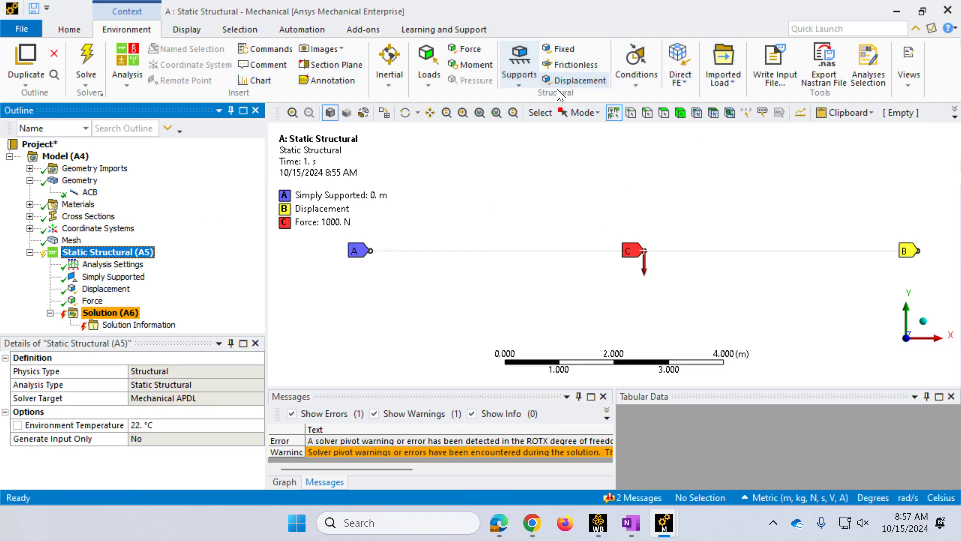
{"action": "left_click", "coordinate": [521, 80]}
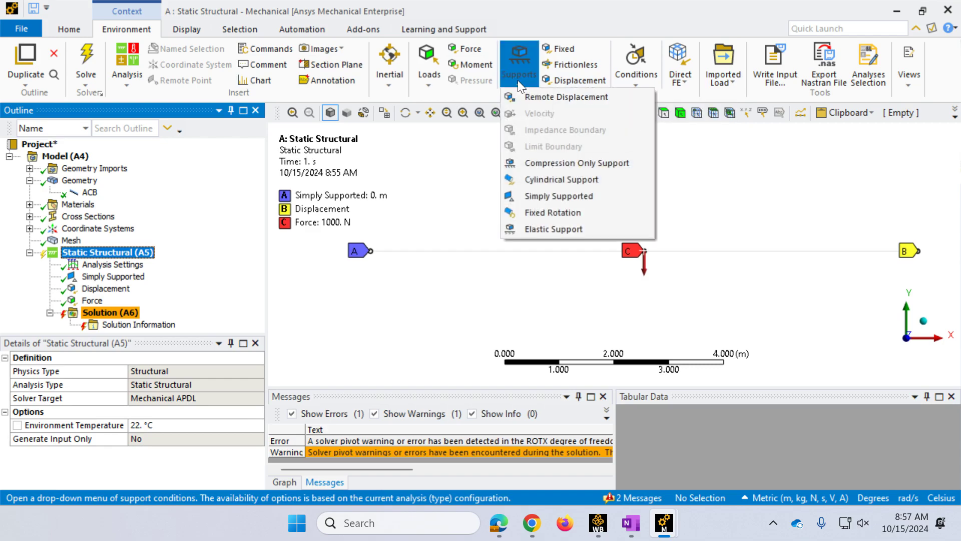
{"action": "left_click", "coordinate": [562, 214]}
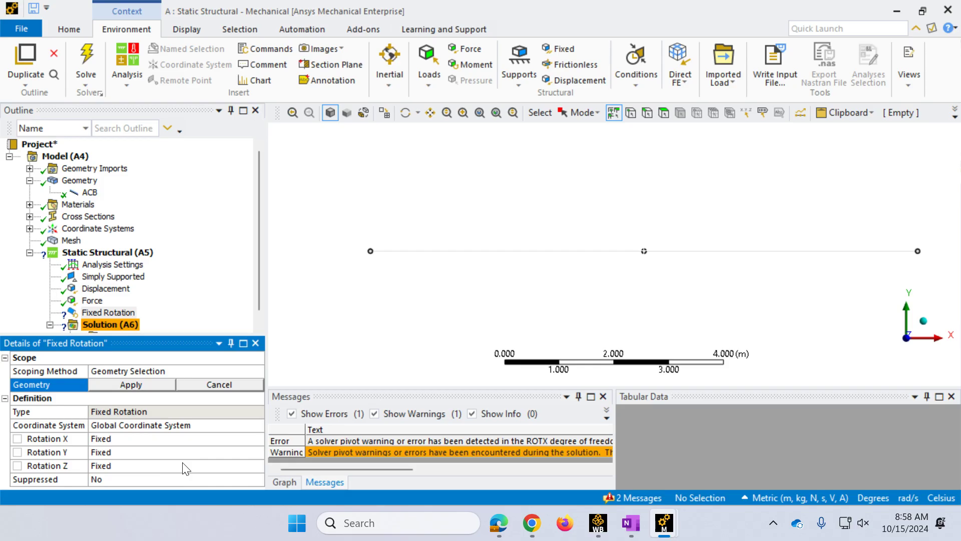
- Switch to OneNote and review the beam notes on restraining rigid body motion and using Fixed Rotation, then return to Mechanical
{"action": "left_click", "coordinate": [631, 523]}
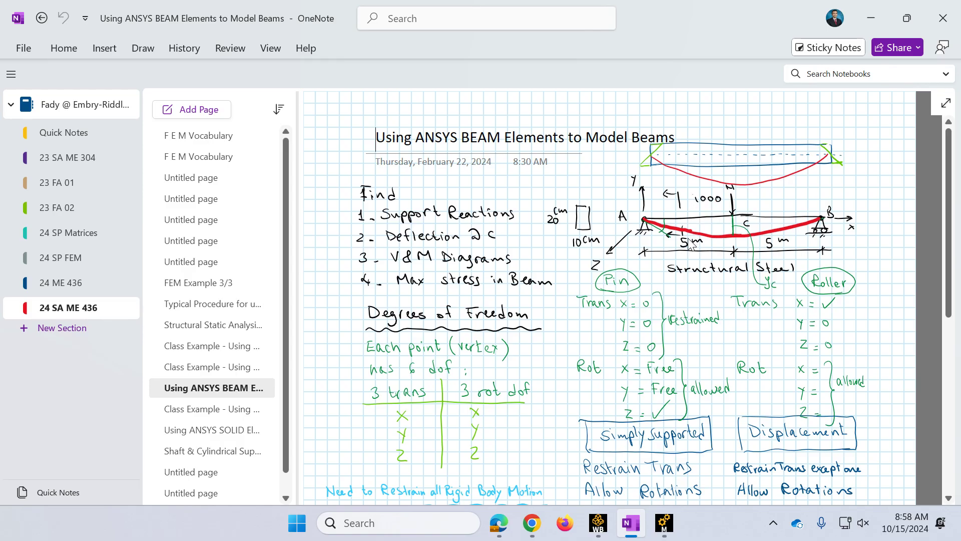
{"action": "scroll", "coordinate": [690, 249], "scroll_direction": "down", "scroll_amount": 3}
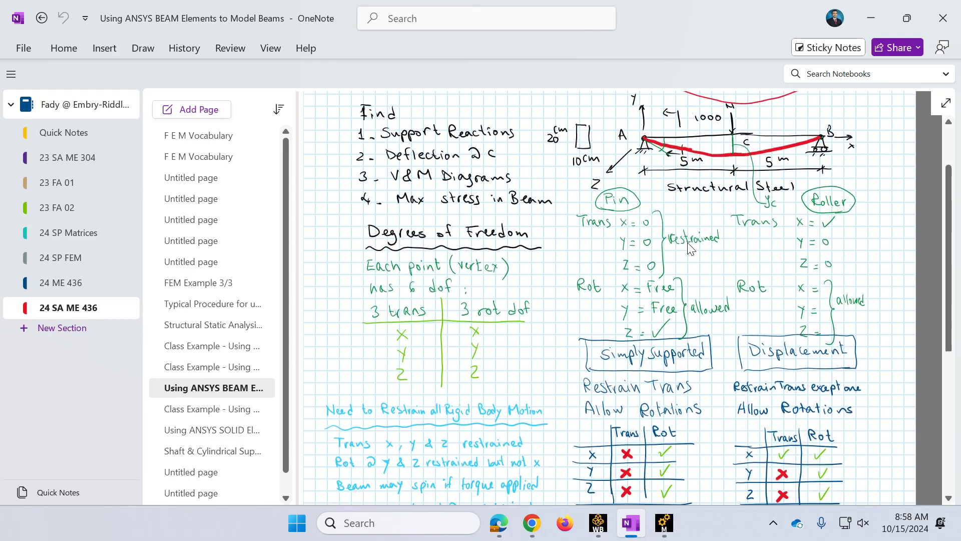
{"action": "scroll", "coordinate": [690, 248], "scroll_direction": "down", "scroll_amount": 5}
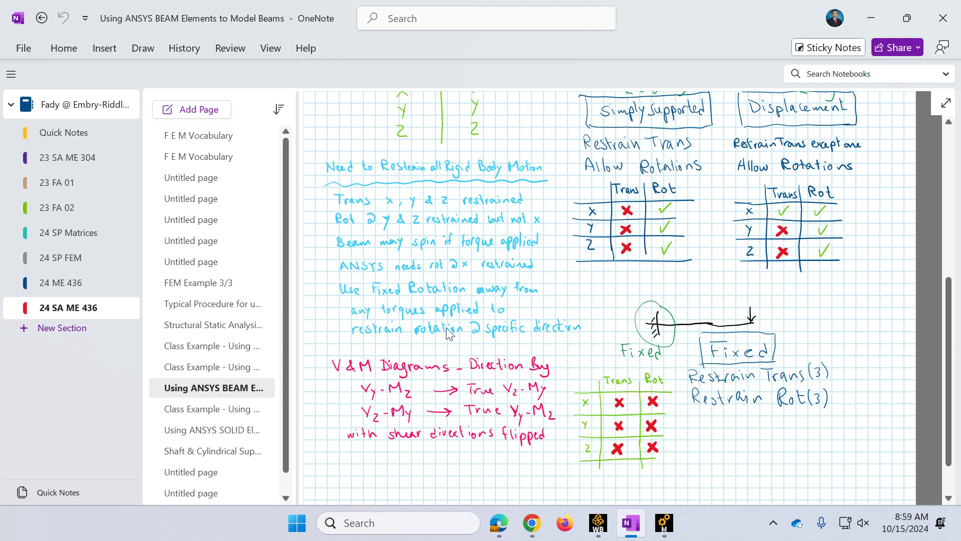
{"action": "left_click", "coordinate": [871, 20]}
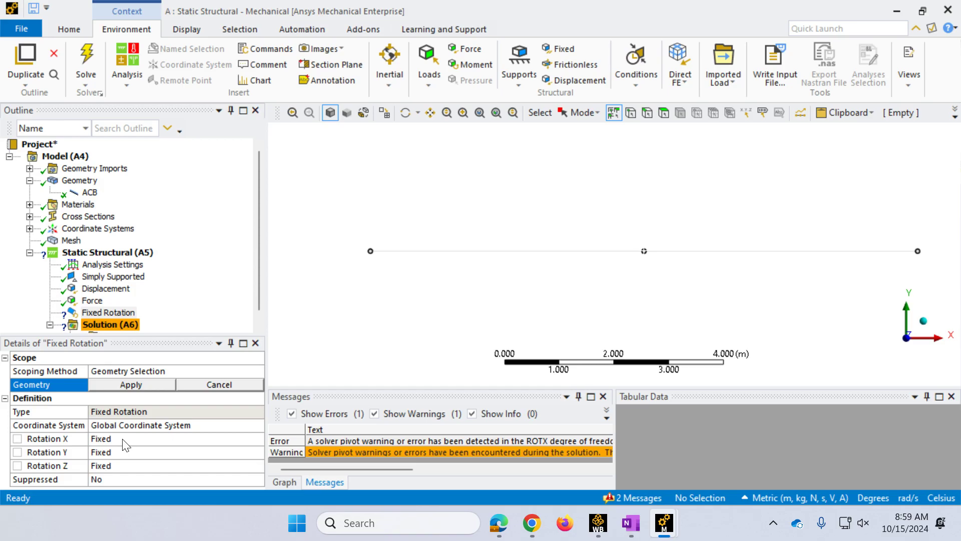
- Scope the Fixed Rotation support to the beam's left end vertex at the origin
{"action": "left_click", "coordinate": [369, 253]}
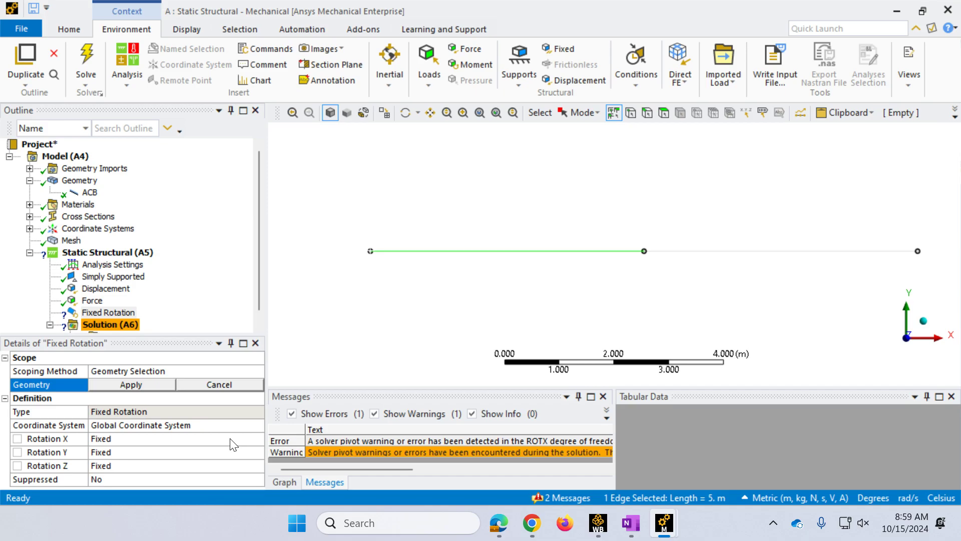
{"action": "left_click", "coordinate": [371, 252]}
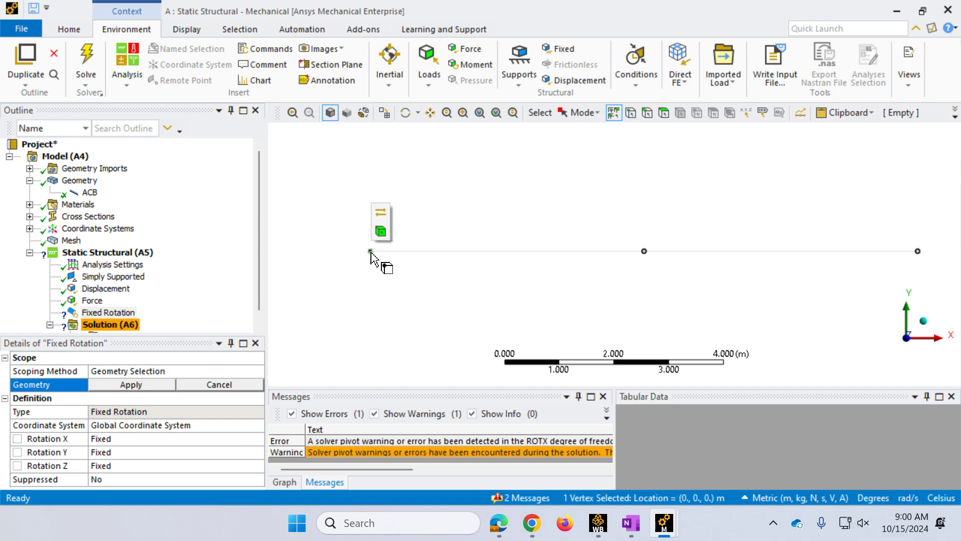
{"action": "left_click", "coordinate": [130, 385]}
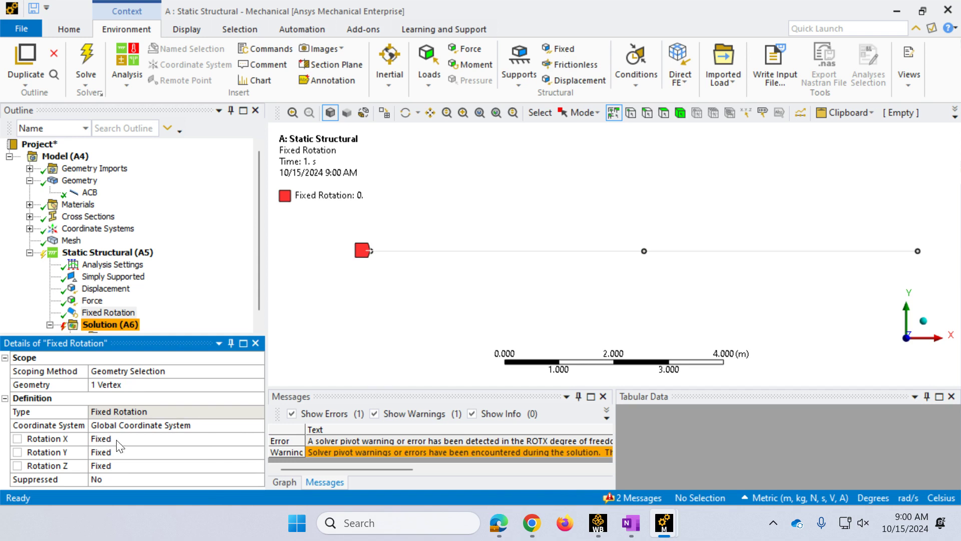
- Set the Fixed Rotation's Rotation Y and Rotation Z to Free, leaving Rotation X fixed
{"action": "left_click", "coordinate": [120, 452]}
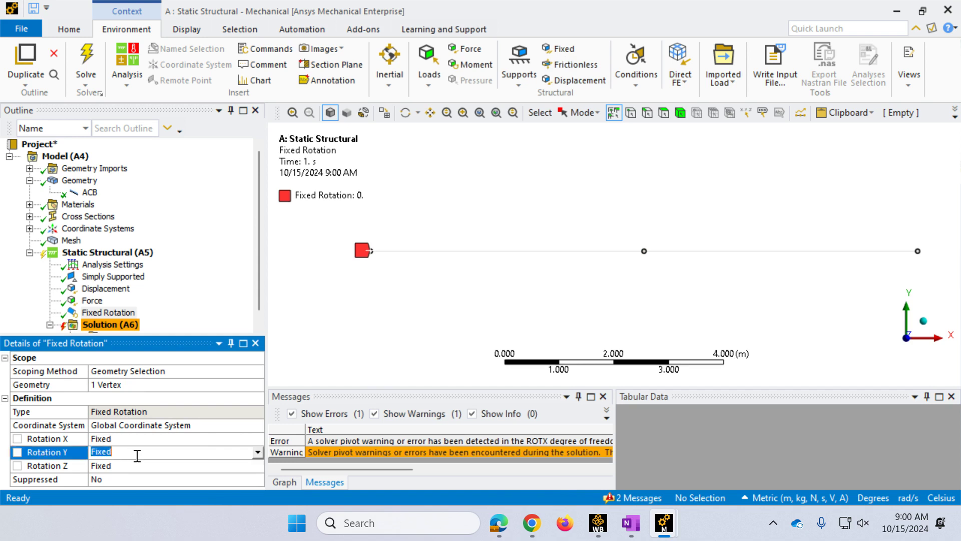
{"action": "left_click", "coordinate": [257, 452]}
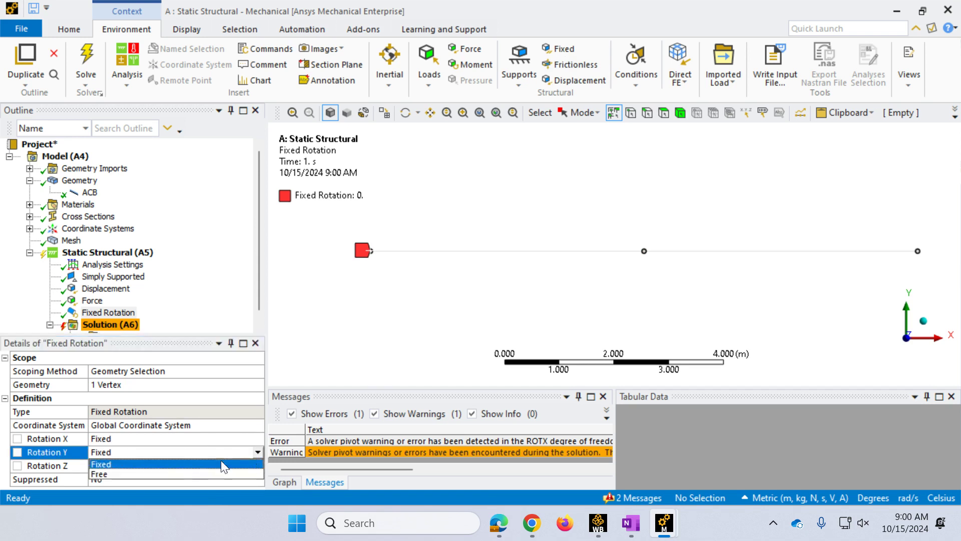
{"action": "left_click", "coordinate": [125, 472]}
{"action": "left_click", "coordinate": [259, 465]}
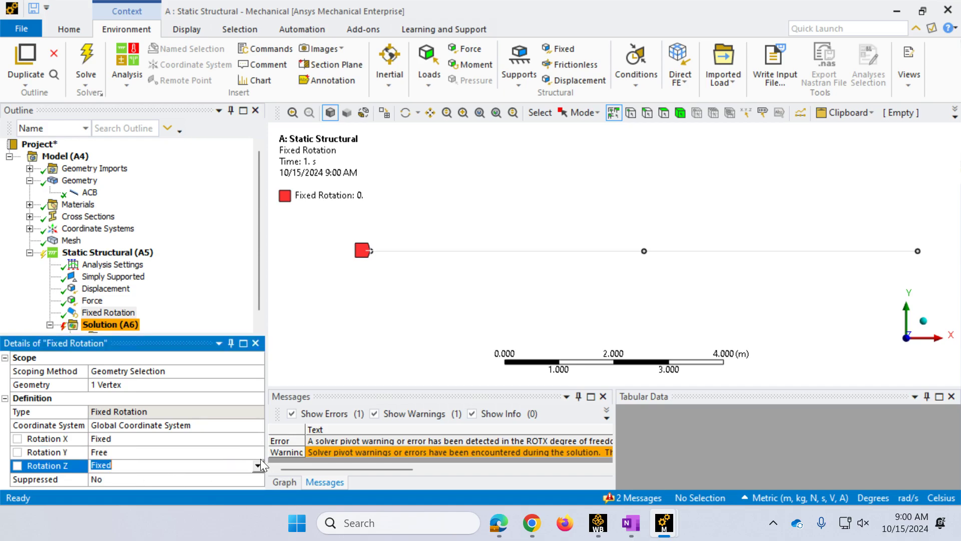
{"action": "left_click", "coordinate": [258, 466]}
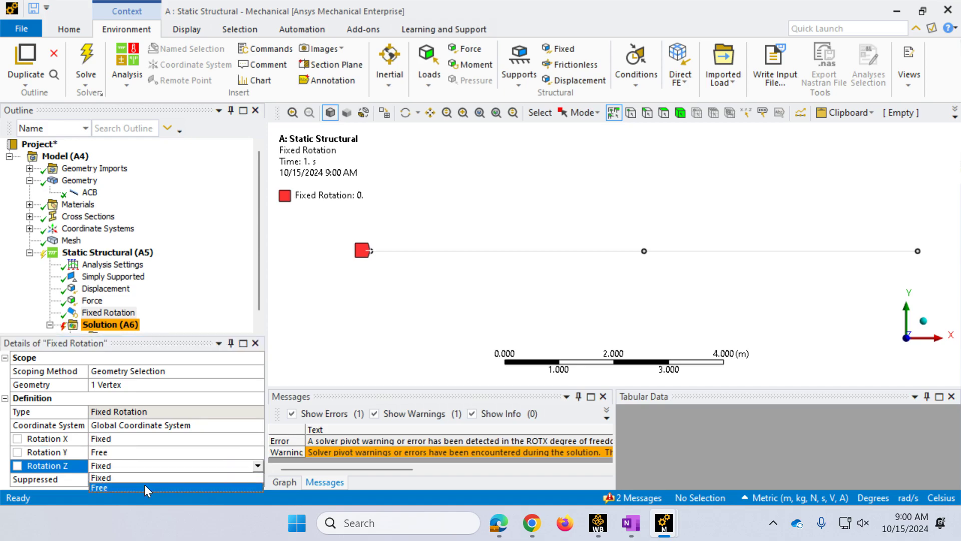
{"action": "left_click", "coordinate": [145, 485]}
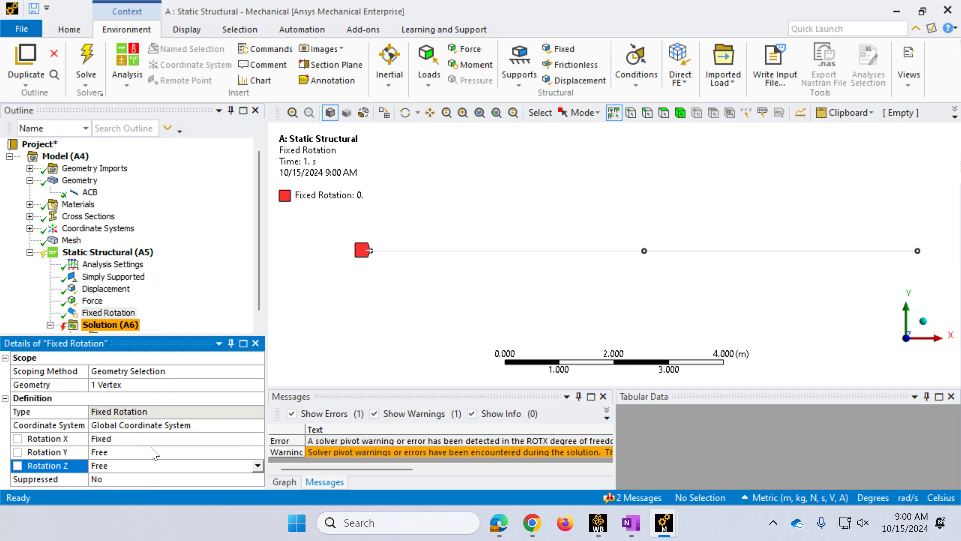
- Check the Force and Fixed Rotation definitions, then solve the static structural analysis again
{"action": "left_click", "coordinate": [111, 313]}
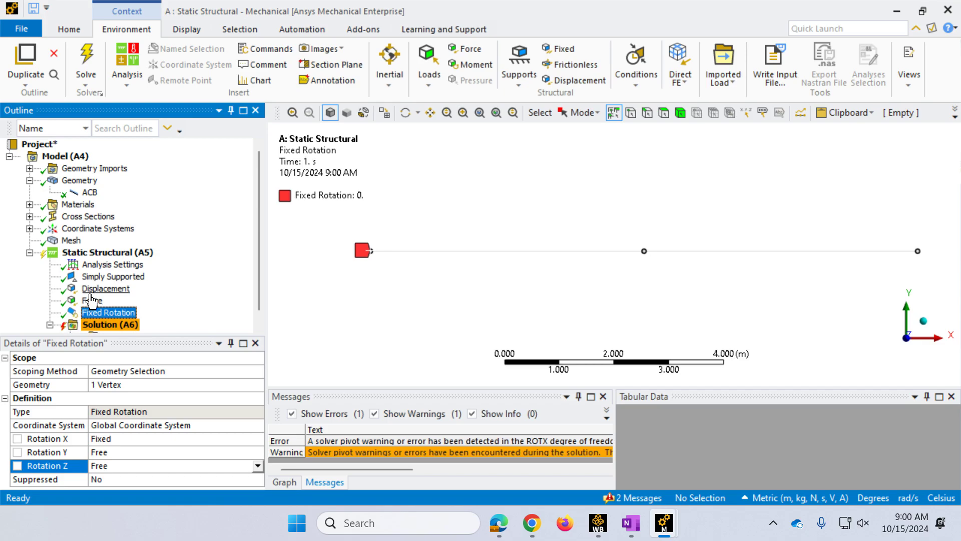
{"action": "left_click", "coordinate": [91, 300]}
{"action": "left_click", "coordinate": [107, 313]}
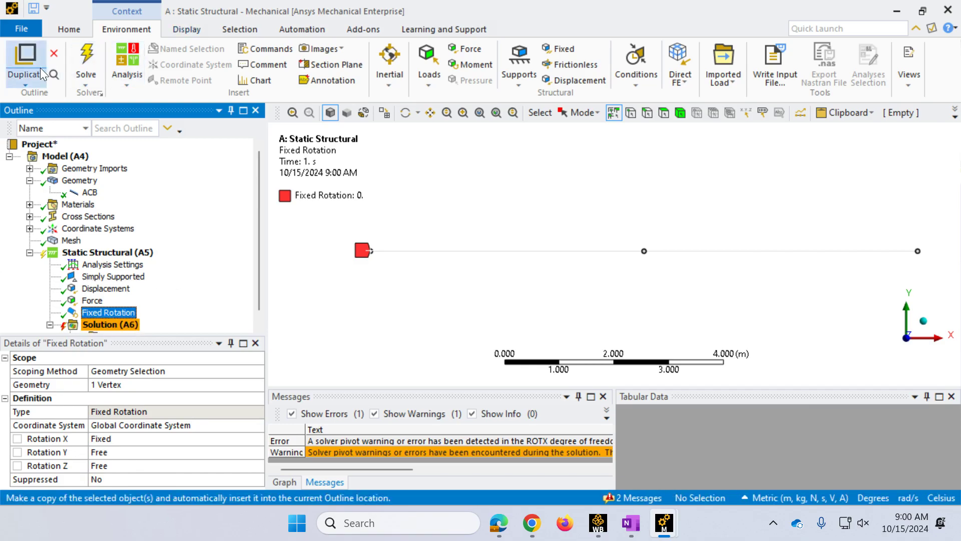
{"action": "left_click", "coordinate": [87, 50]}
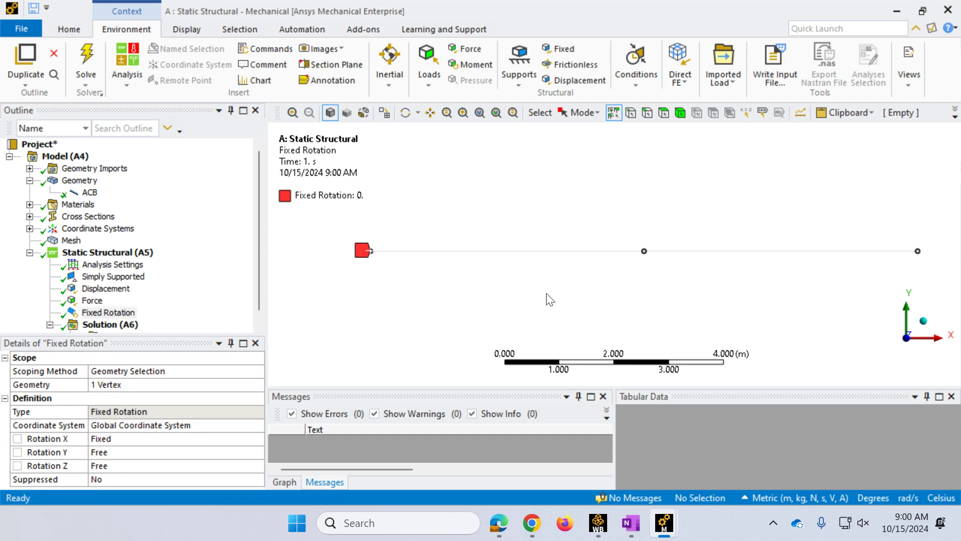
- Add a Total Deformation result for all bodies to the static structural solution
{"action": "scroll", "coordinate": [122, 285], "scroll_direction": "down", "scroll_amount": 1}
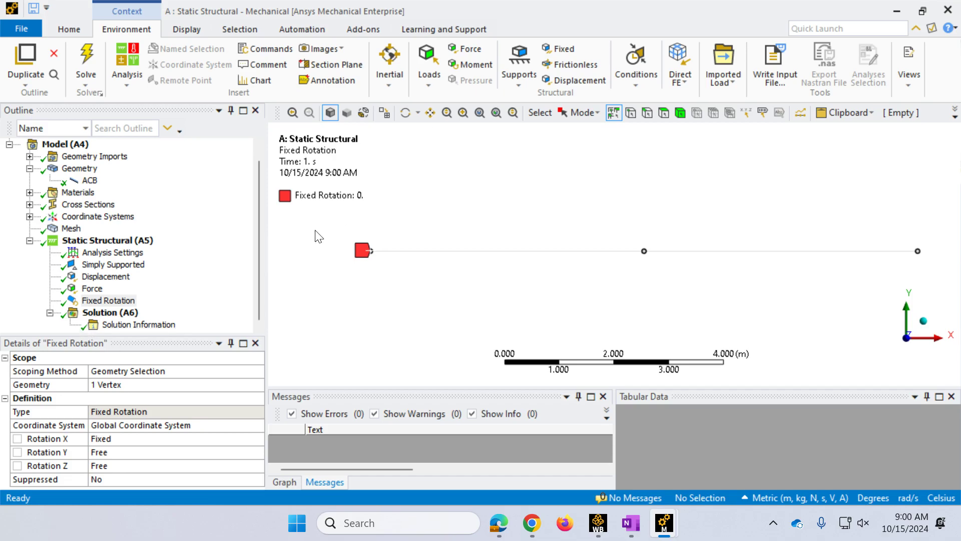
{"action": "left_click", "coordinate": [104, 314]}
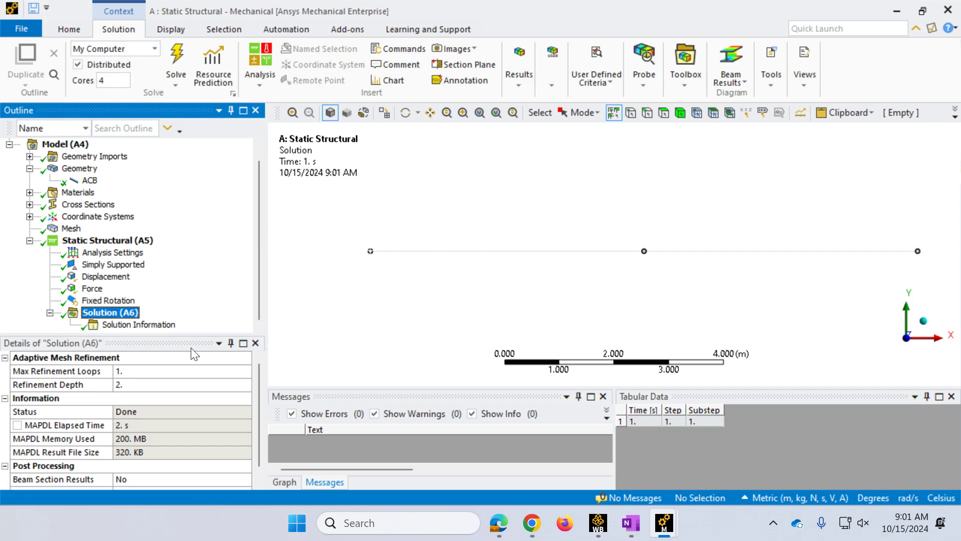
{"action": "left_click", "coordinate": [520, 86]}
{"action": "left_click", "coordinate": [524, 125]}
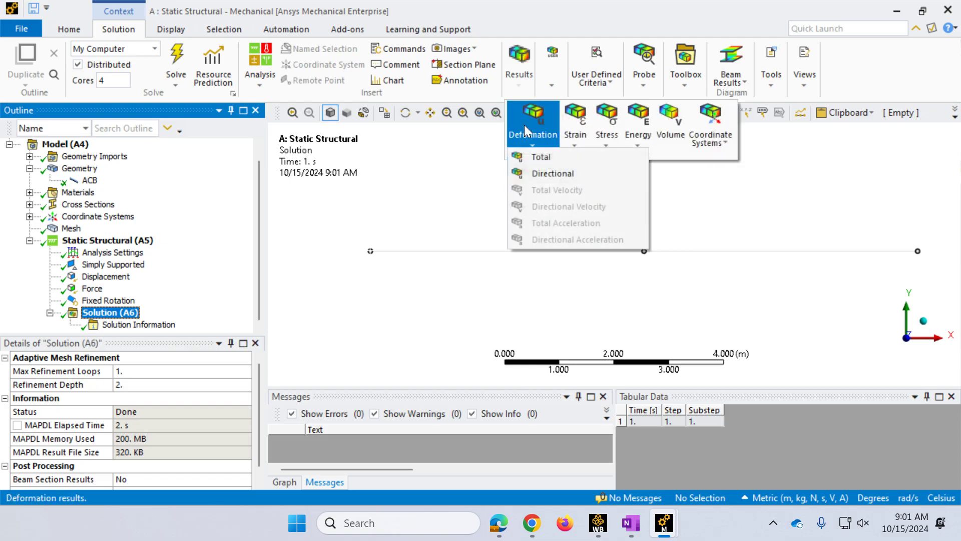
{"action": "left_click", "coordinate": [532, 156]}
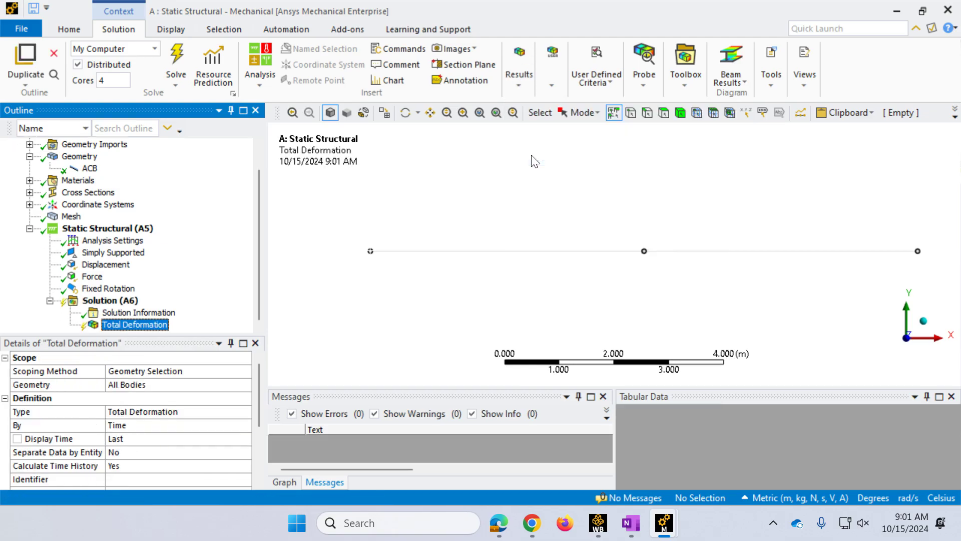
- Solve for the Total Deformation result, close the Messages pane and animate the beam's deflection
{"action": "left_click", "coordinate": [175, 52]}
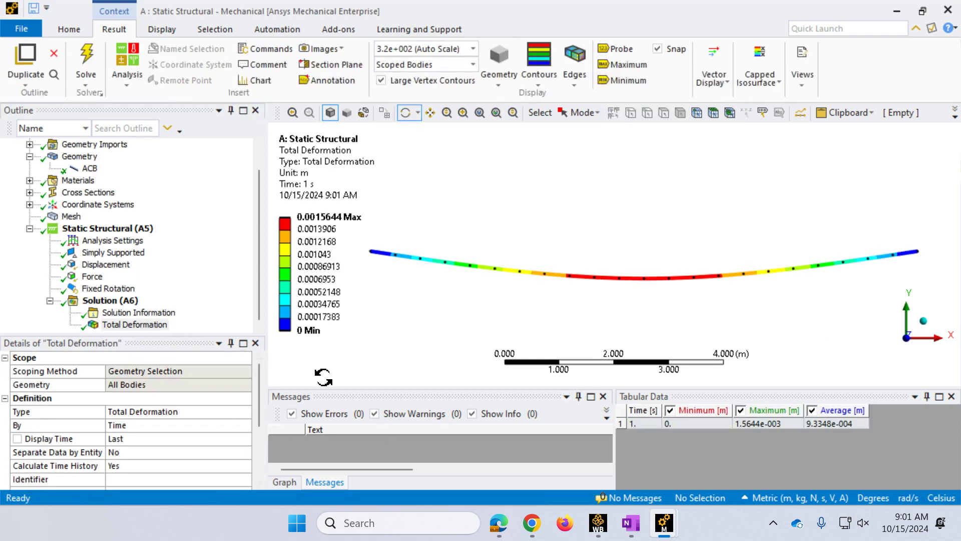
{"action": "left_click", "coordinate": [603, 395]}
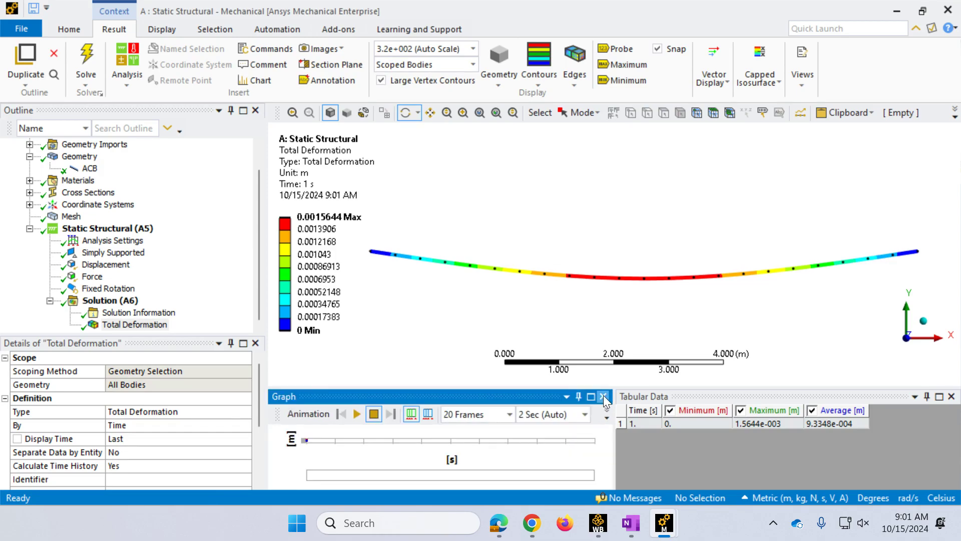
{"action": "left_click", "coordinate": [356, 413]}
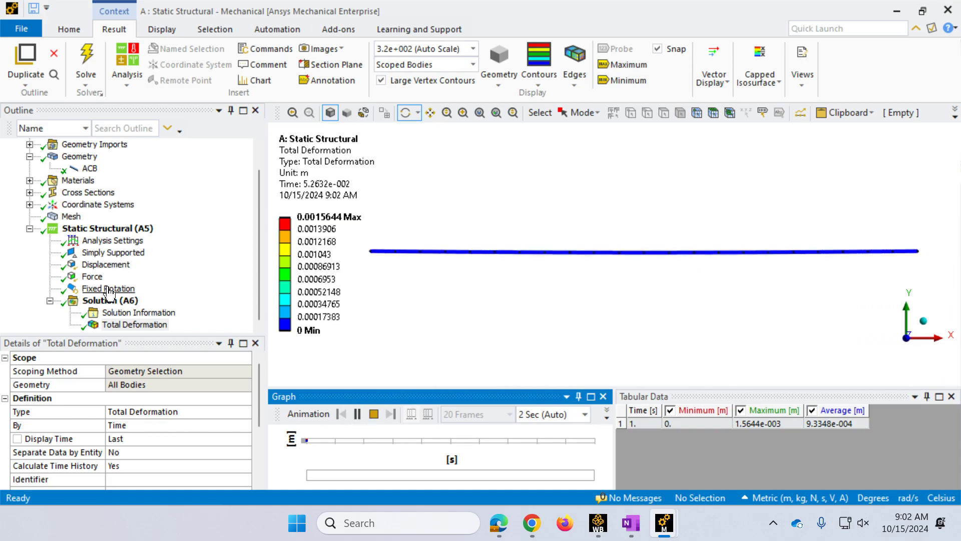
- Add a Moment Reaction probe to the solution with Fixed Rotation as its boundary condition
{"action": "left_click", "coordinate": [106, 302]}
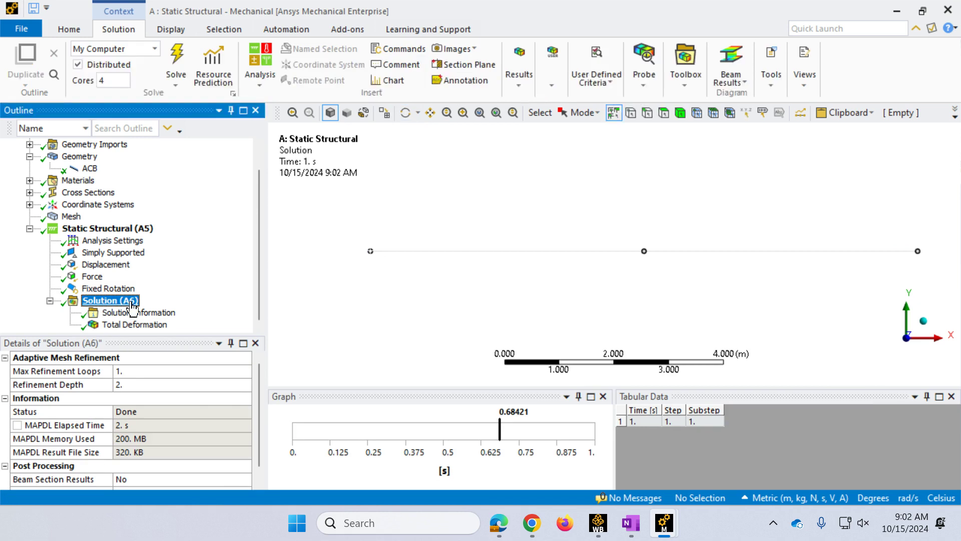
{"action": "left_click", "coordinate": [647, 76]}
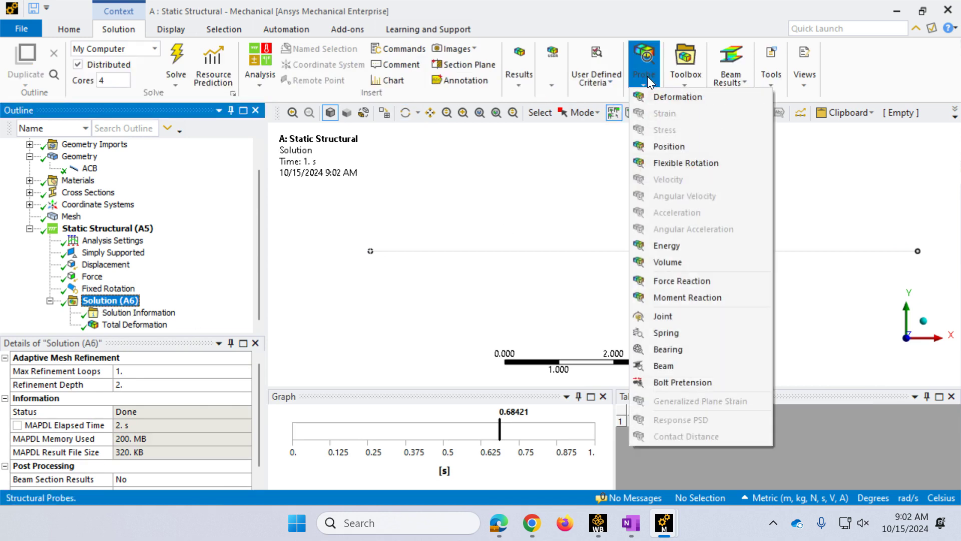
{"action": "left_click", "coordinate": [682, 298]}
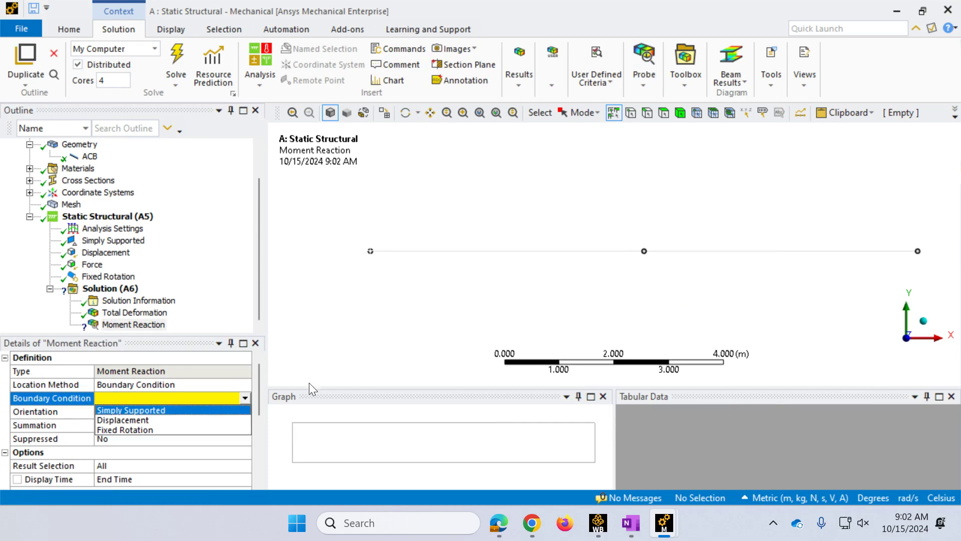
{"action": "left_click", "coordinate": [121, 431]}
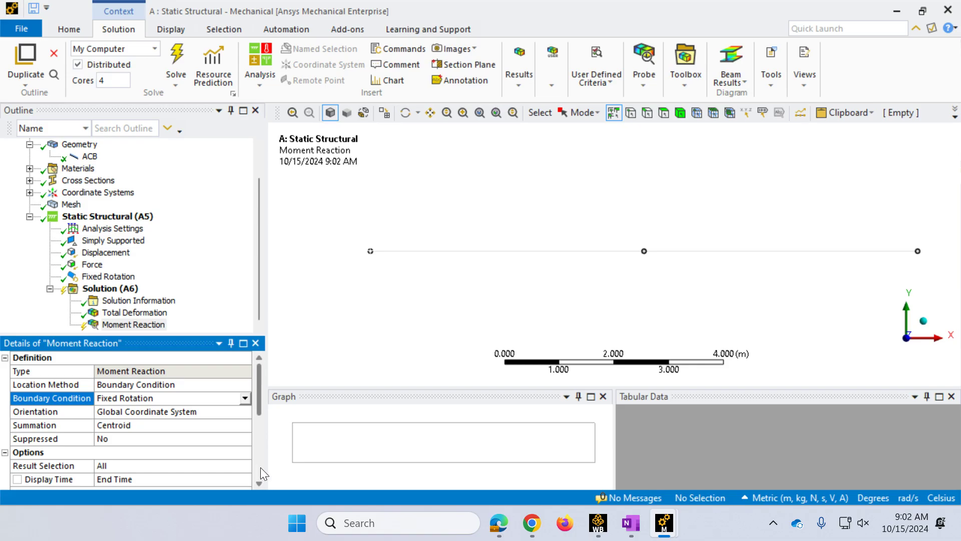
- Solve for the Moment Reaction probe and review its maximum and minimum values about each axis
{"action": "left_click", "coordinate": [173, 71]}
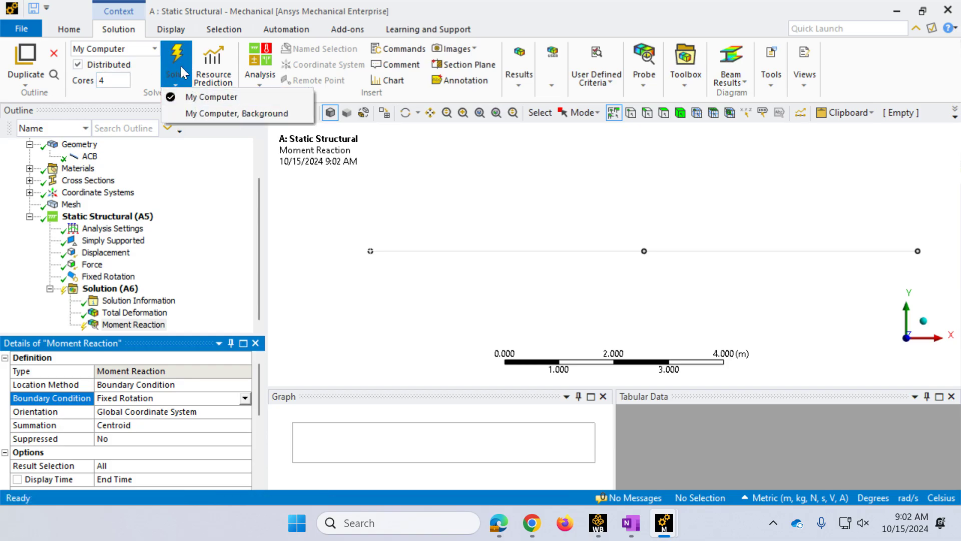
{"action": "left_click", "coordinate": [175, 54]}
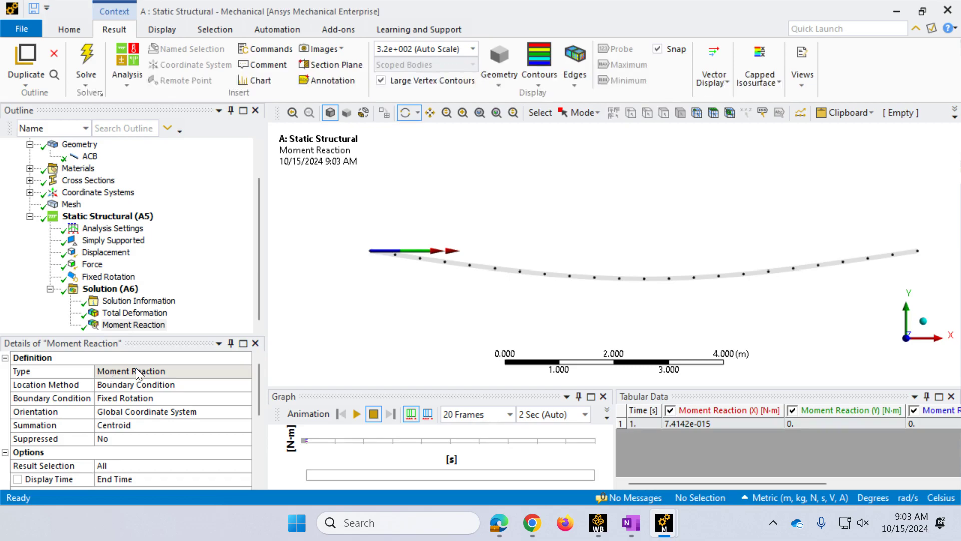
{"action": "left_click", "coordinate": [131, 324]}
{"action": "scroll", "coordinate": [163, 479], "scroll_direction": "down", "scroll_amount": 1}
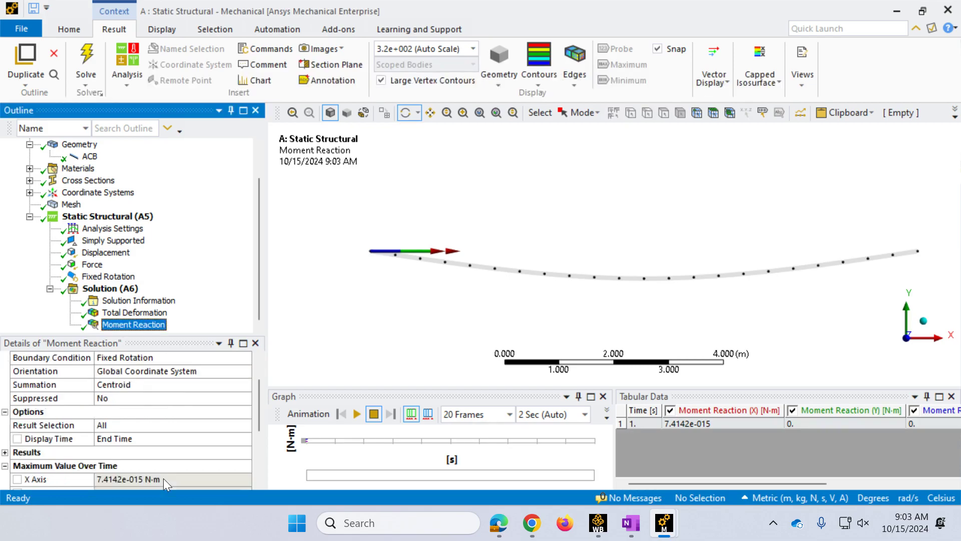
{"action": "scroll", "coordinate": [163, 478], "scroll_direction": "down", "scroll_amount": 3}
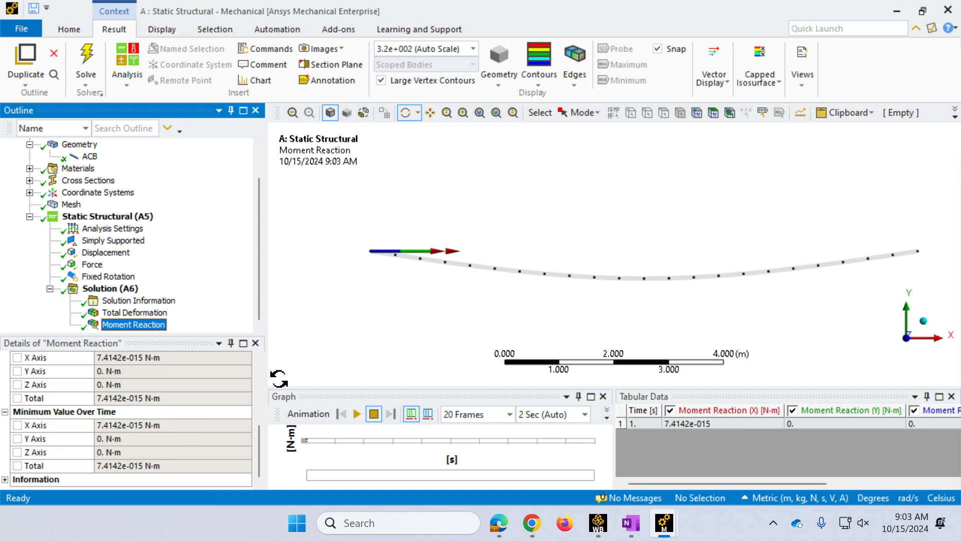
- Add a Force Reaction probe to the solution with Simply Supported as its boundary condition
{"action": "left_click", "coordinate": [113, 290]}
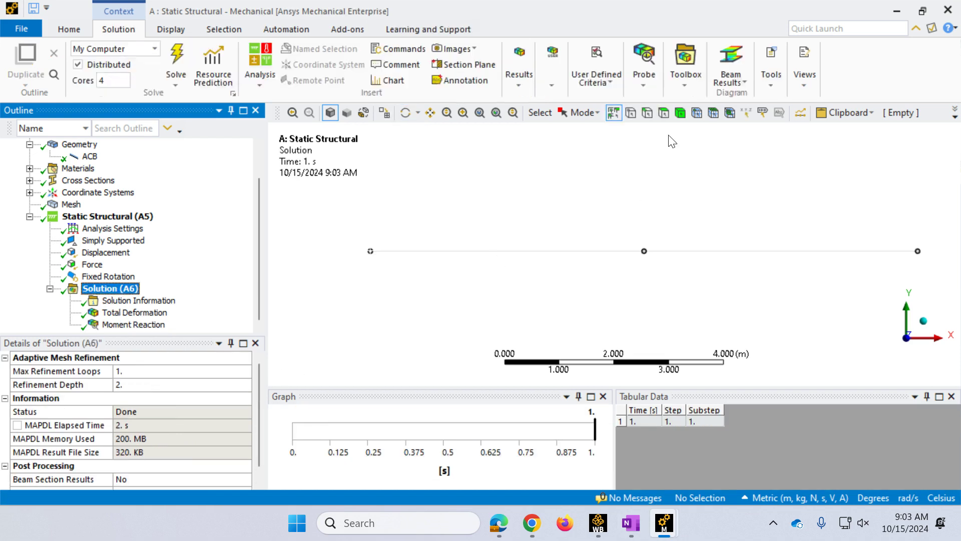
{"action": "left_click", "coordinate": [639, 71]}
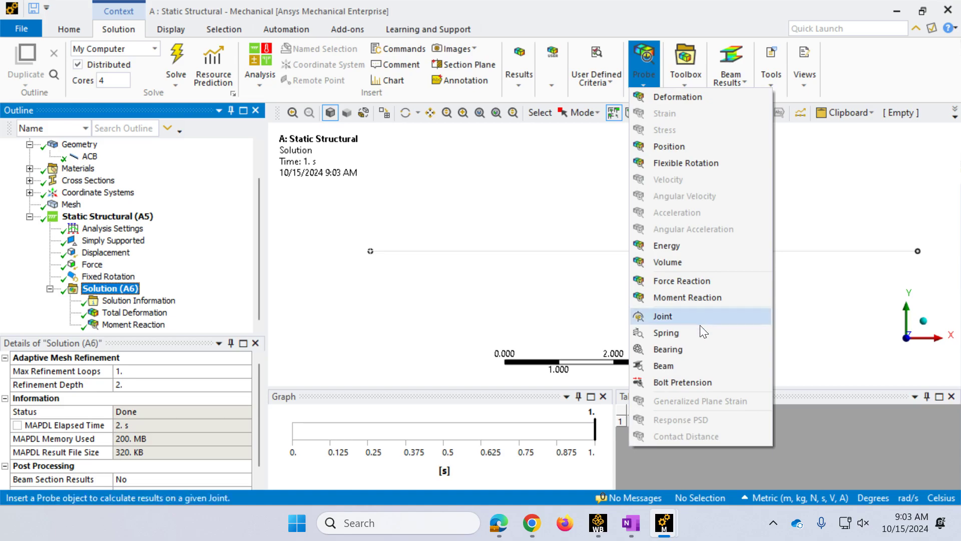
{"action": "left_click", "coordinate": [673, 280]}
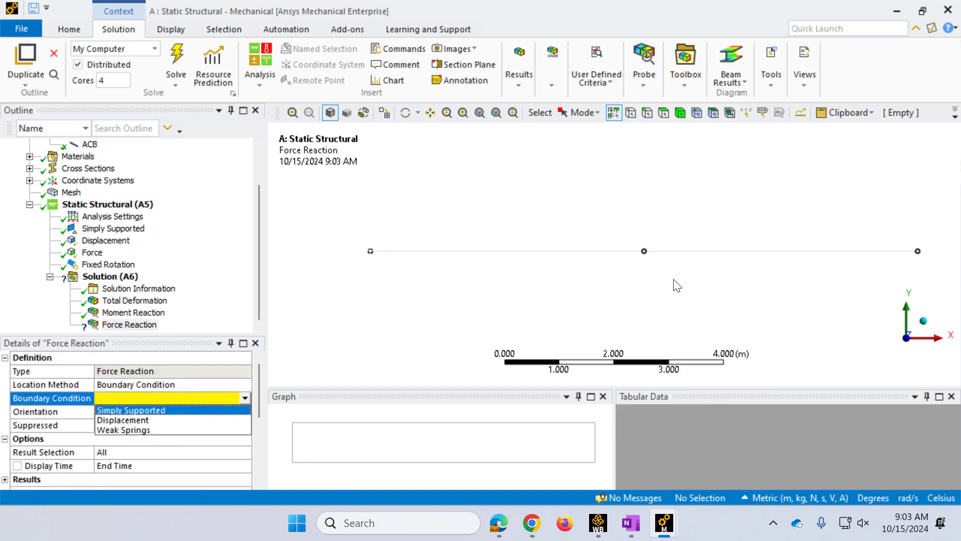
{"action": "left_click", "coordinate": [135, 412]}
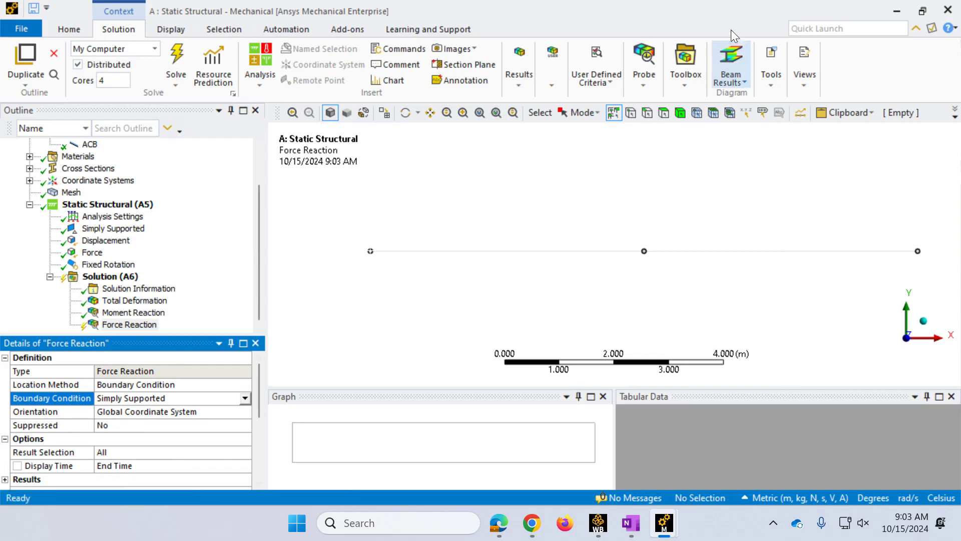
- Add a second Force Reaction probe with Displacement as its boundary condition
{"action": "left_click", "coordinate": [639, 85]}
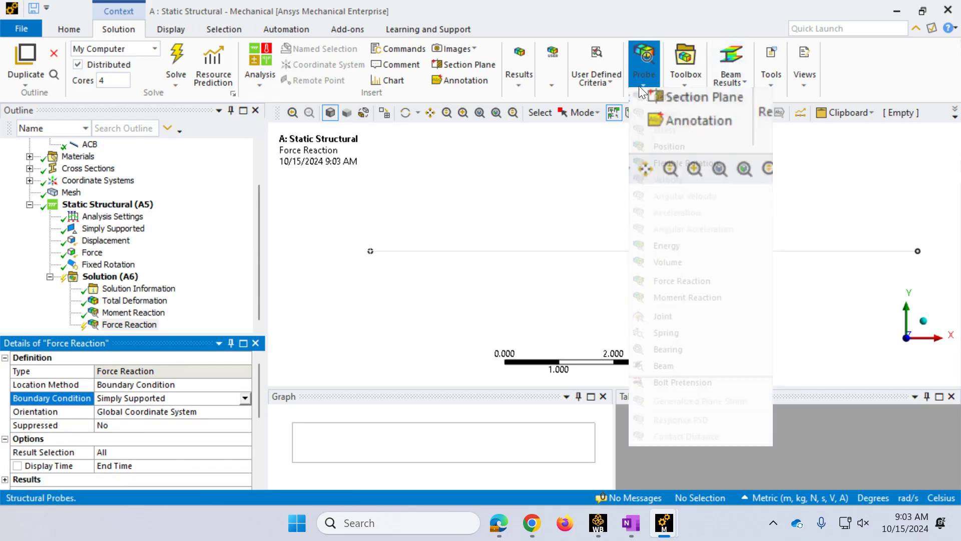
{"action": "left_click", "coordinate": [673, 283]}
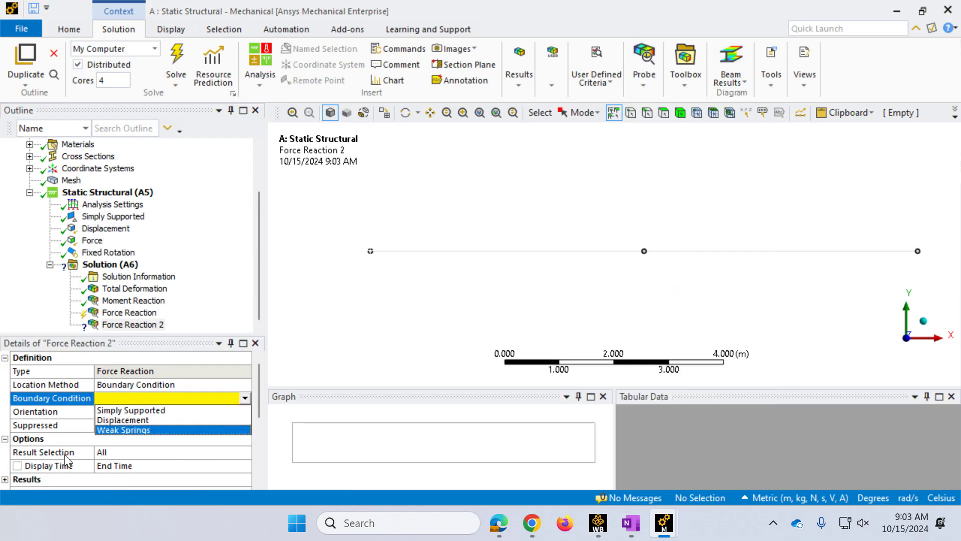
{"action": "left_click", "coordinate": [131, 421]}
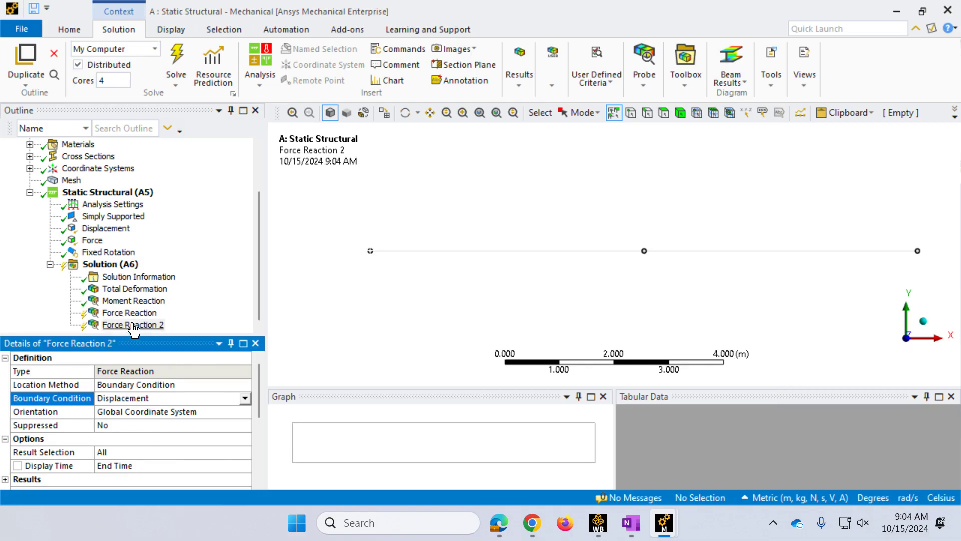
- Rename the Displacement support's force reaction probe as Force Reaction B
{"action": "left_click", "coordinate": [153, 326]}
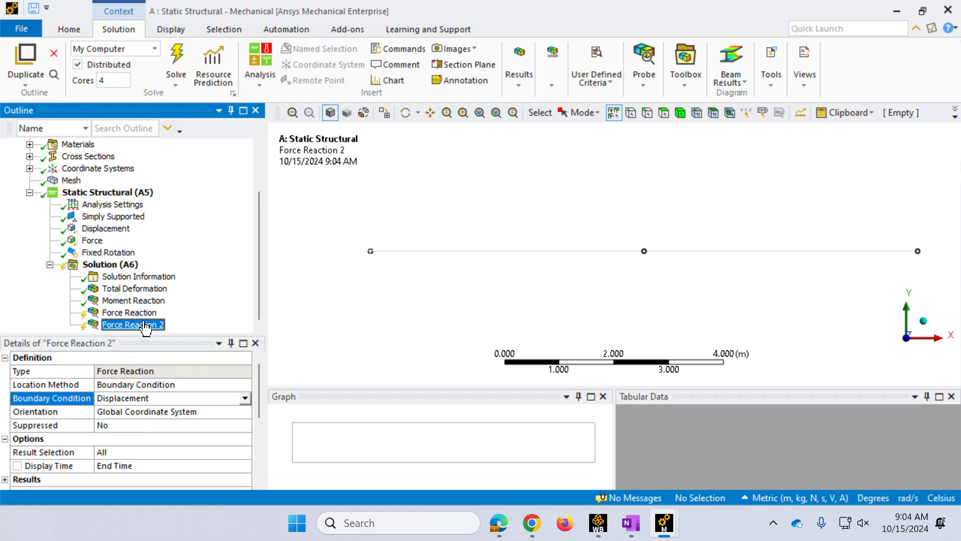
{"action": "right_click", "coordinate": [145, 323]}
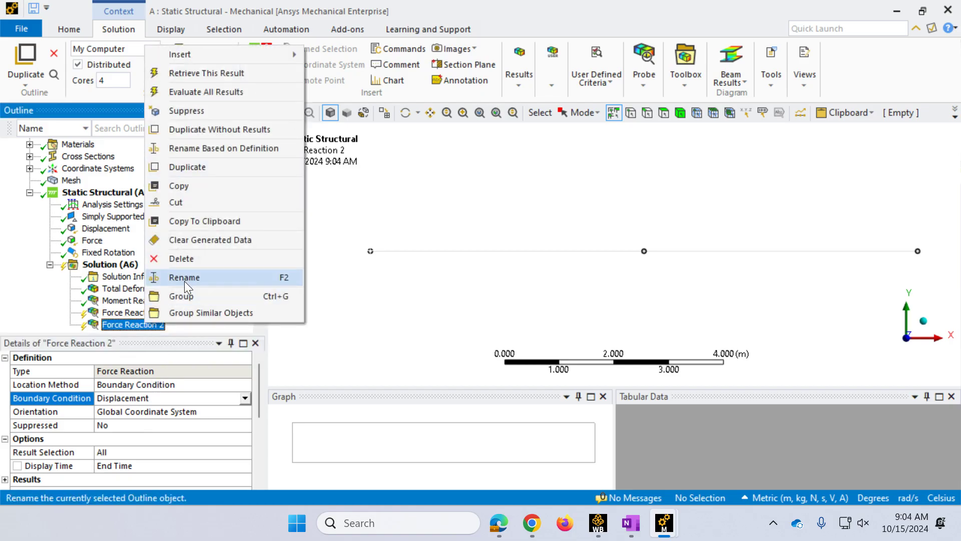
{"action": "key", "text": "Escape"}
{"action": "left_click", "coordinate": [169, 323]}
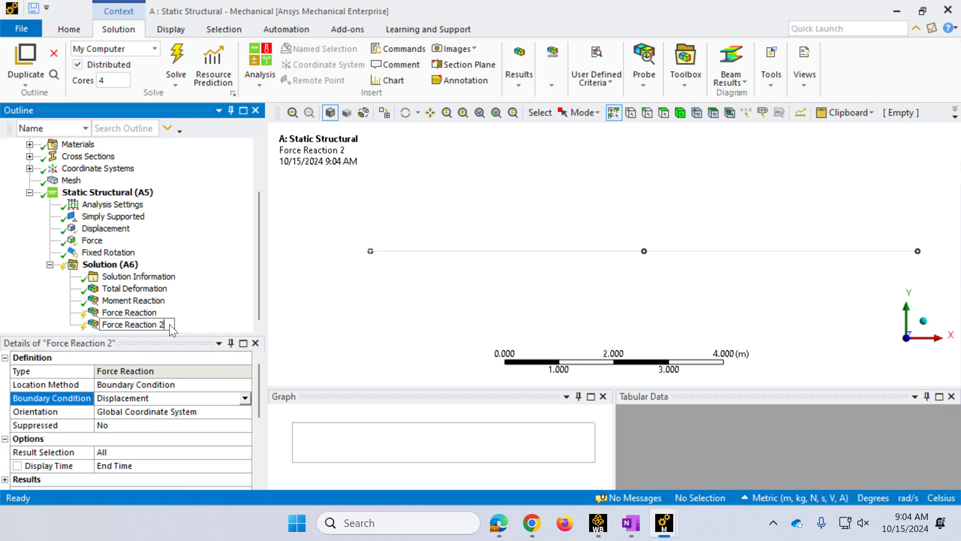
{"action": "key", "text": "BackSpace"}
{"action": "type", "text": "8"}
- Rename the Simply Supported end's force reaction probe as Force Reaction A
{"action": "left_click", "coordinate": [153, 313]}
{"action": "right_click", "coordinate": [155, 313]}
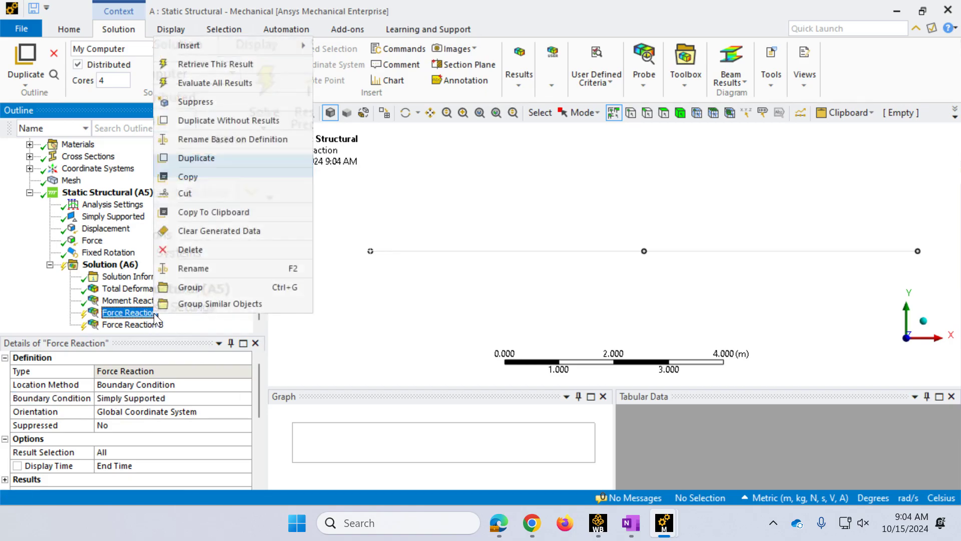
{"action": "left_click", "coordinate": [197, 266]}
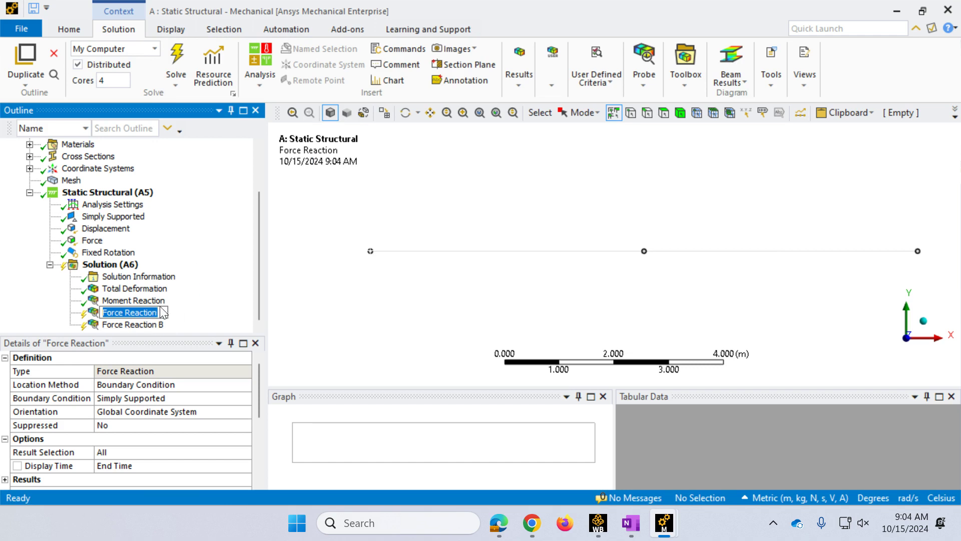
{"action": "left_click", "coordinate": [164, 313]}
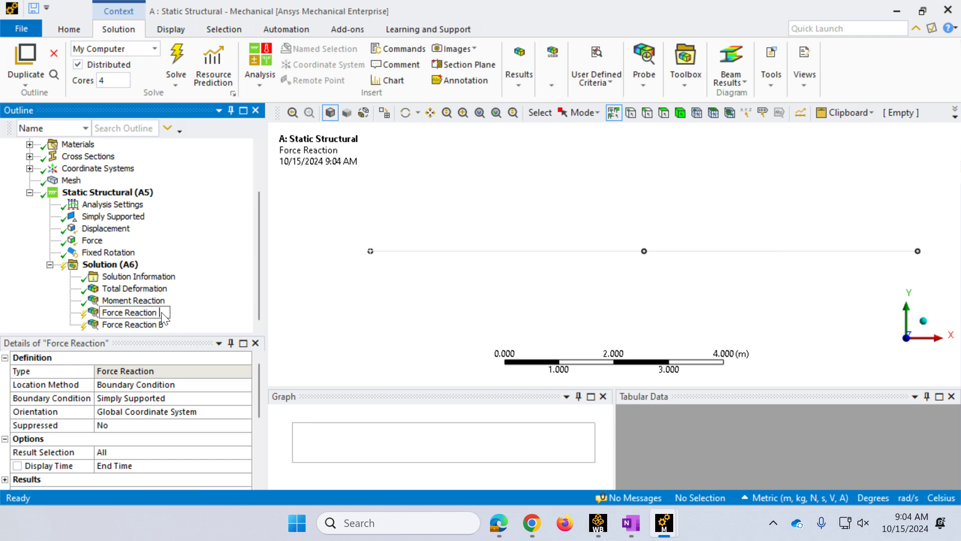
{"action": "type", "text": "A"}
{"action": "left_click", "coordinate": [214, 286]}
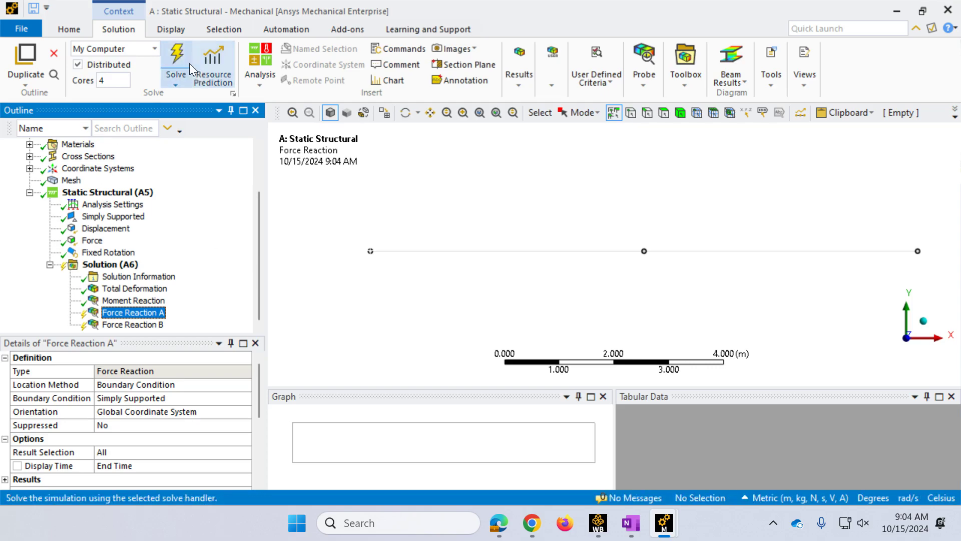
- Solve for both force reaction probes and review the axis components and totals of reactions A and B
{"action": "left_click", "coordinate": [176, 65]}
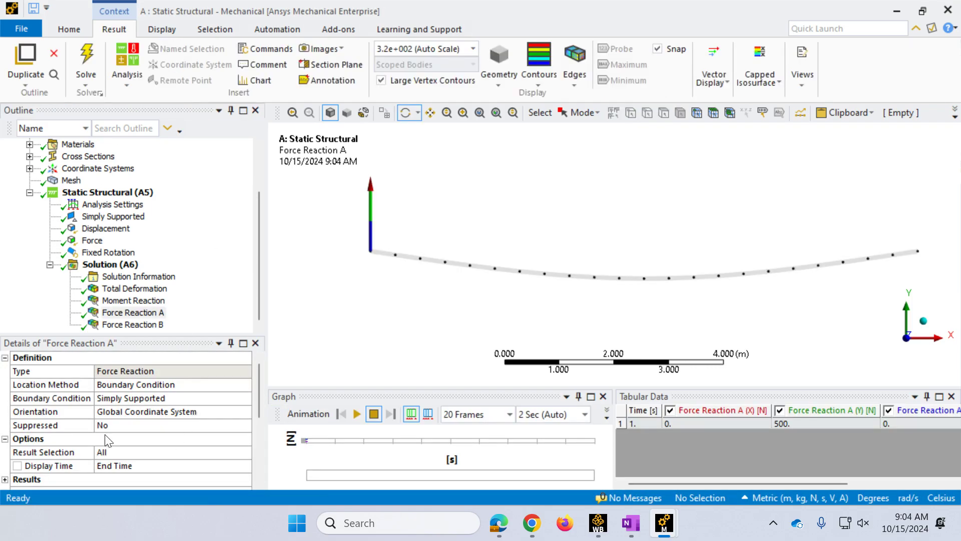
{"action": "scroll", "coordinate": [106, 438], "scroll_direction": "down", "scroll_amount": 3}
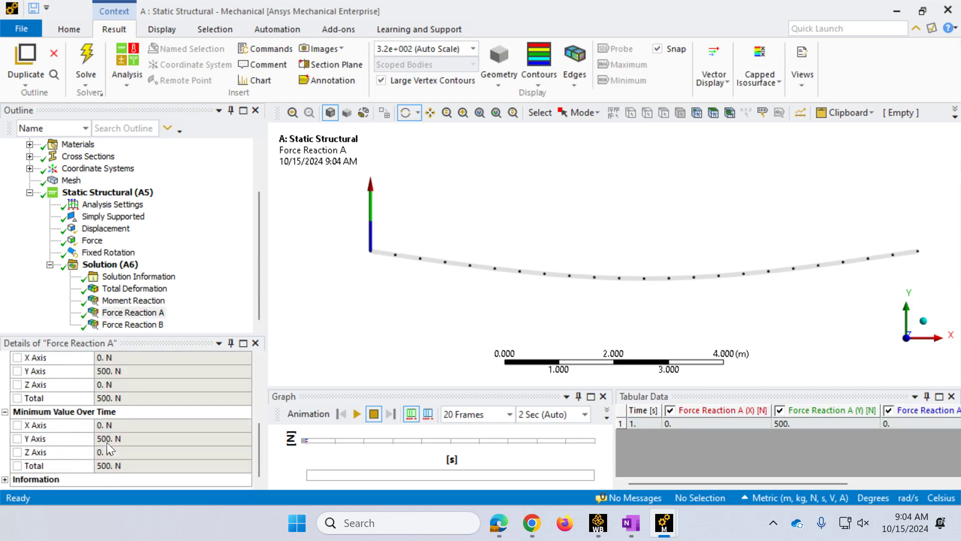
{"action": "left_click", "coordinate": [129, 312]}
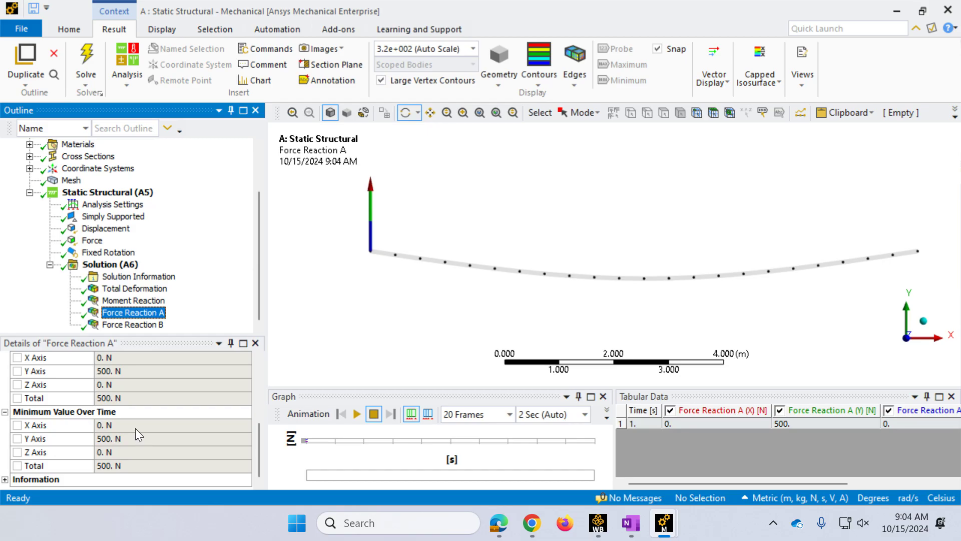
{"action": "left_click", "coordinate": [125, 324]}
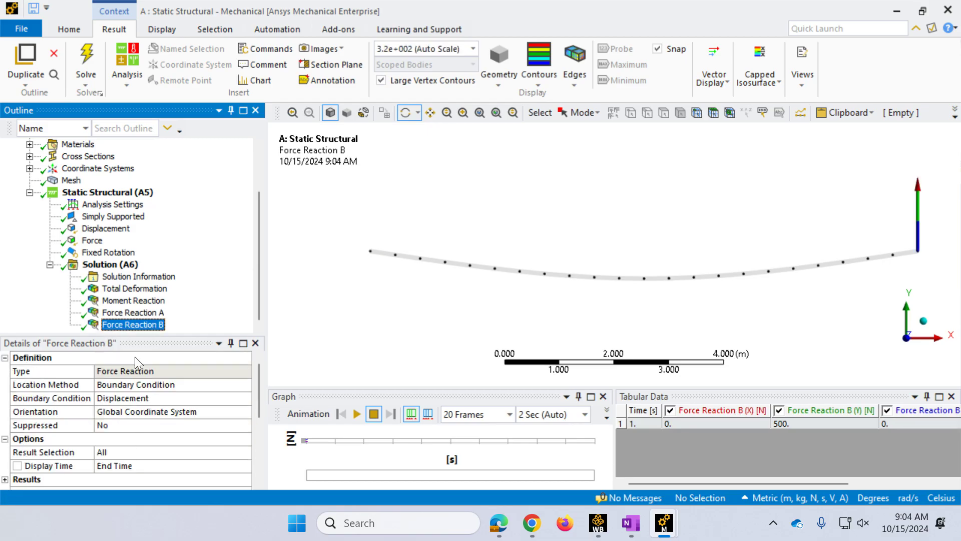
{"action": "scroll", "coordinate": [185, 467], "scroll_direction": "down", "scroll_amount": 5}
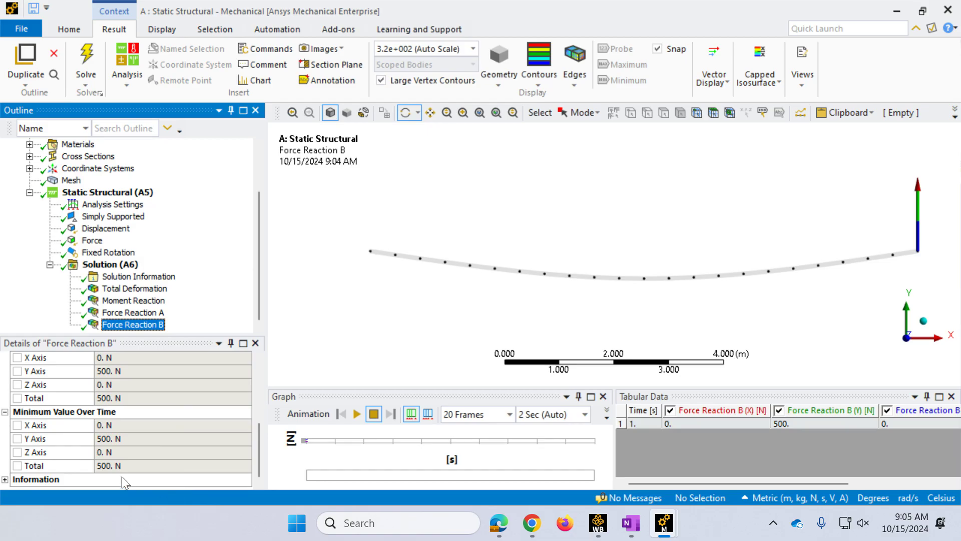
- Add a Deformation probe to the solution and scope it to the beam's midspan vertex
{"action": "left_click", "coordinate": [110, 264]}
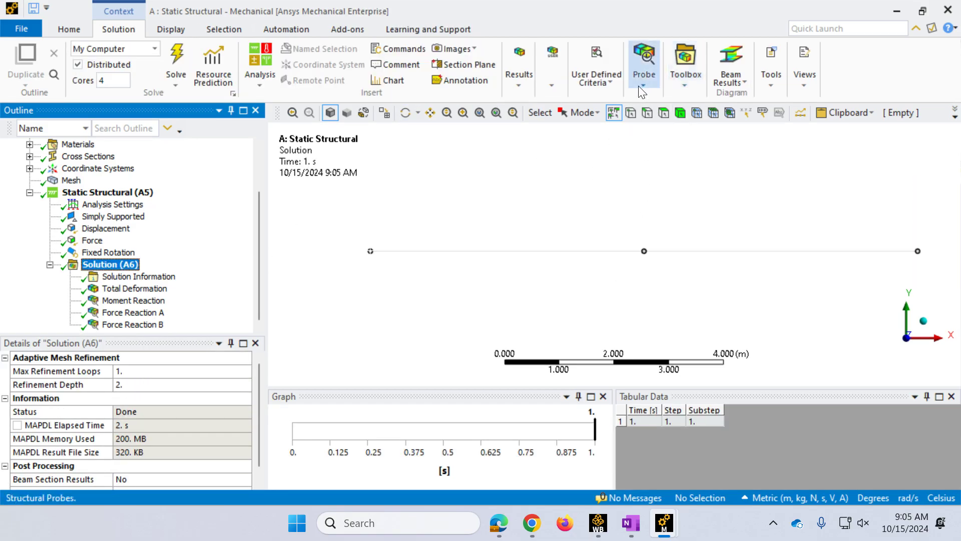
{"action": "left_click", "coordinate": [643, 83]}
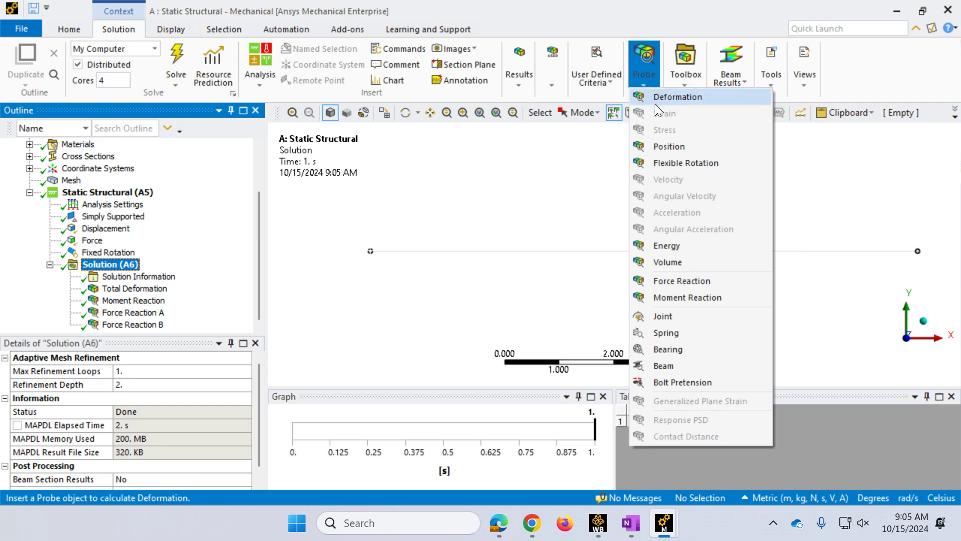
{"action": "left_click", "coordinate": [655, 102]}
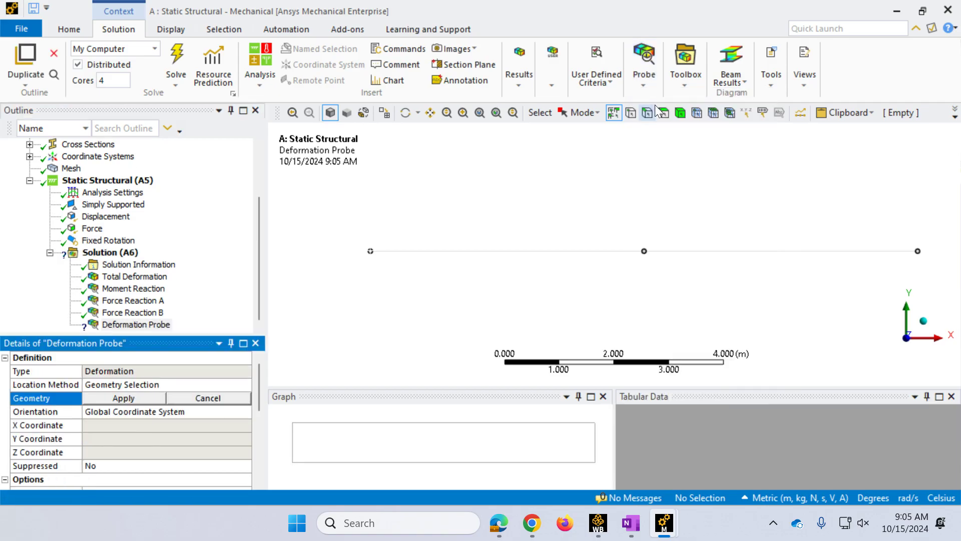
{"action": "left_click", "coordinate": [645, 251]}
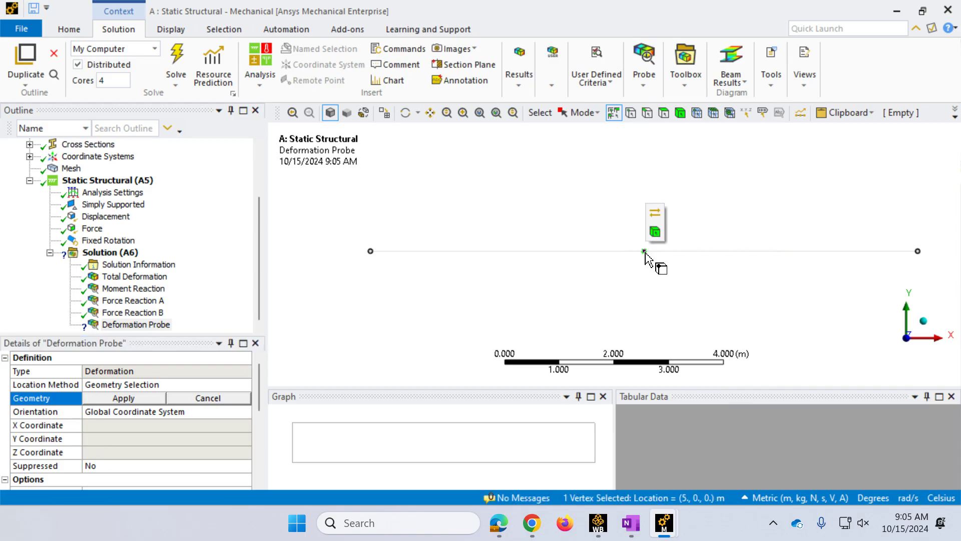
{"action": "left_click", "coordinate": [134, 397]}
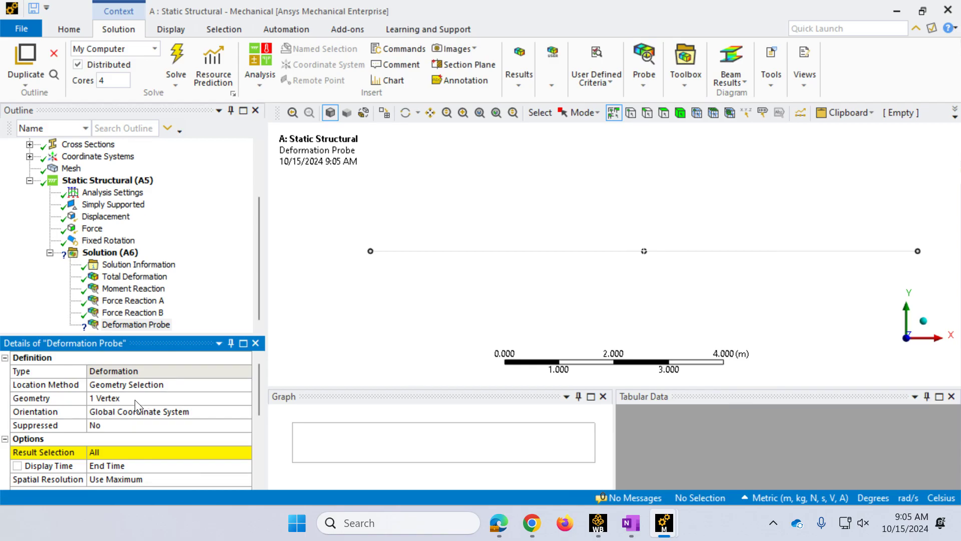
- Set the deformation probe's result selection to Y Axis and solve for the midspan deflection
{"action": "left_click", "coordinate": [133, 452]}
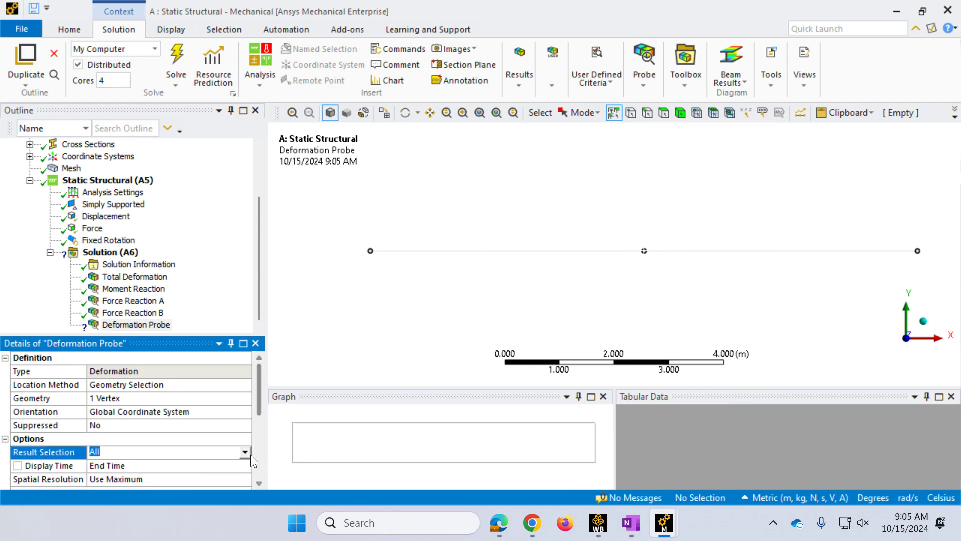
{"action": "left_click", "coordinate": [245, 452]}
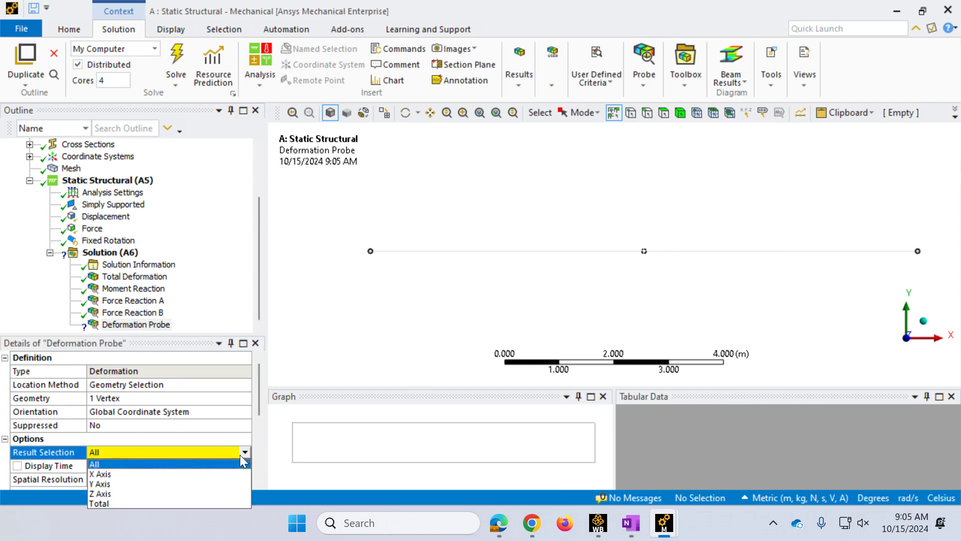
{"action": "left_click", "coordinate": [150, 484]}
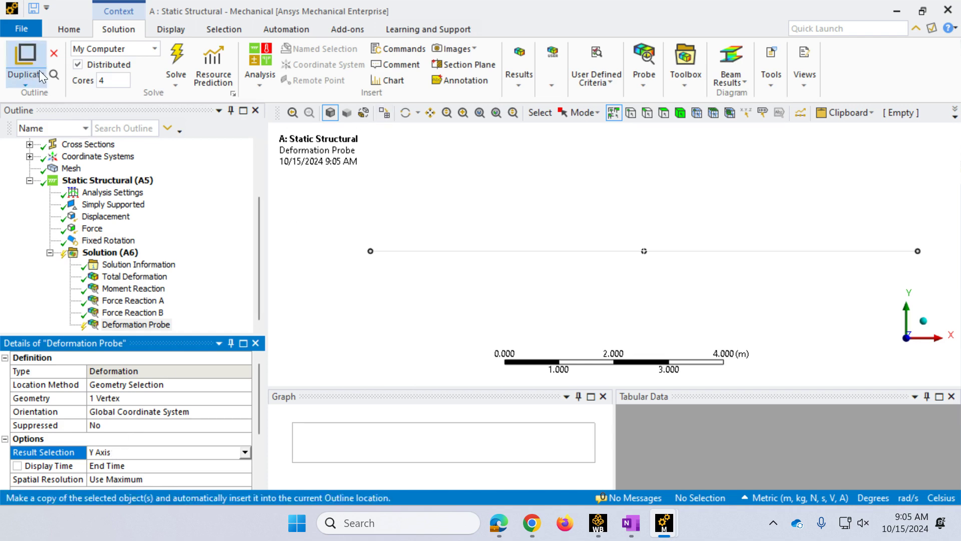
{"action": "left_click", "coordinate": [175, 70]}
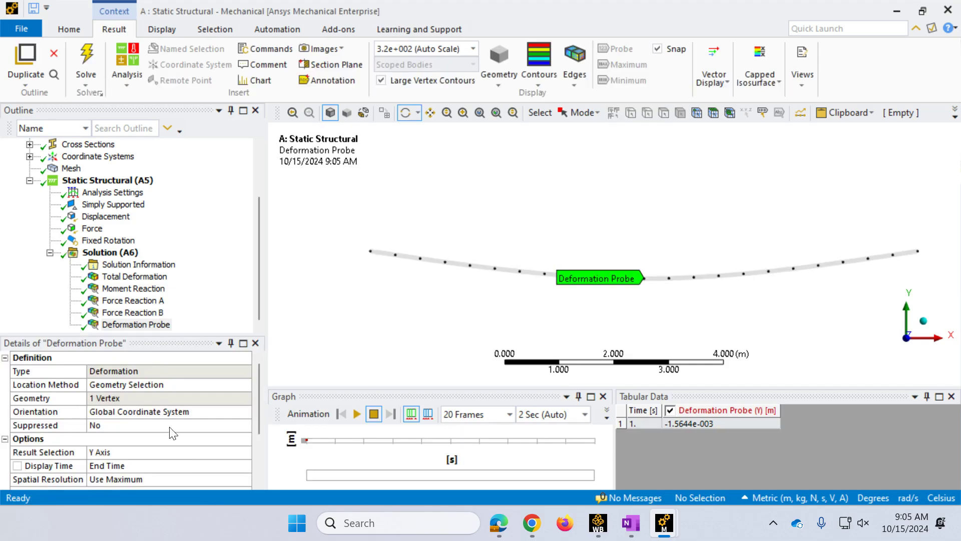
{"action": "scroll", "coordinate": [189, 462], "scroll_direction": "down", "scroll_amount": 2}
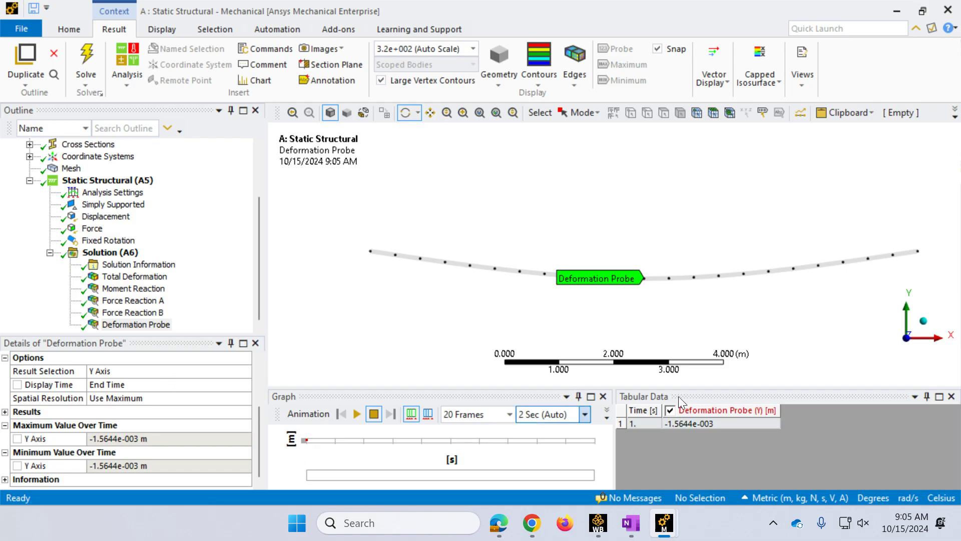
- Switch to the OneNote page on BEAM elements and check its list of results to find, returning to Mechanical
{"action": "left_click", "coordinate": [630, 522]}
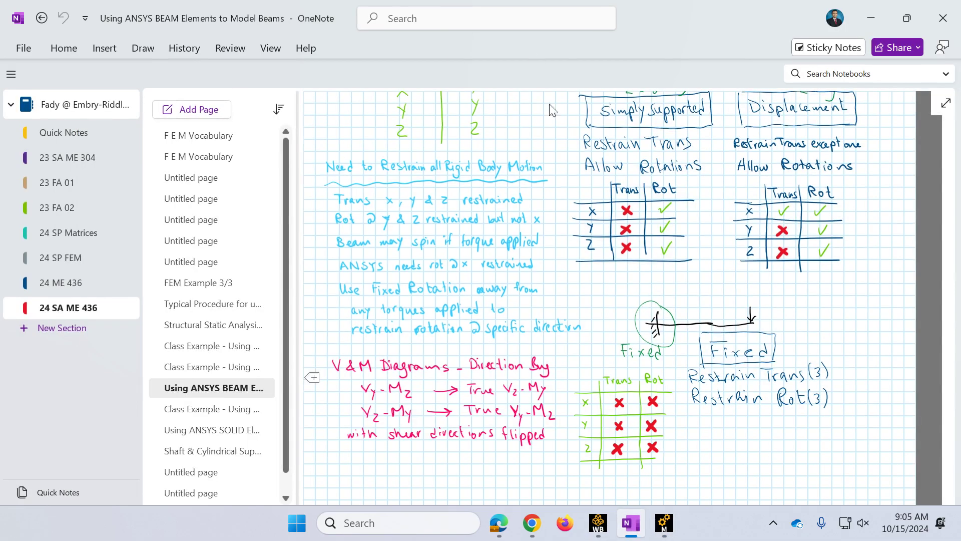
{"action": "scroll", "coordinate": [532, 243], "scroll_direction": "up", "scroll_amount": 5}
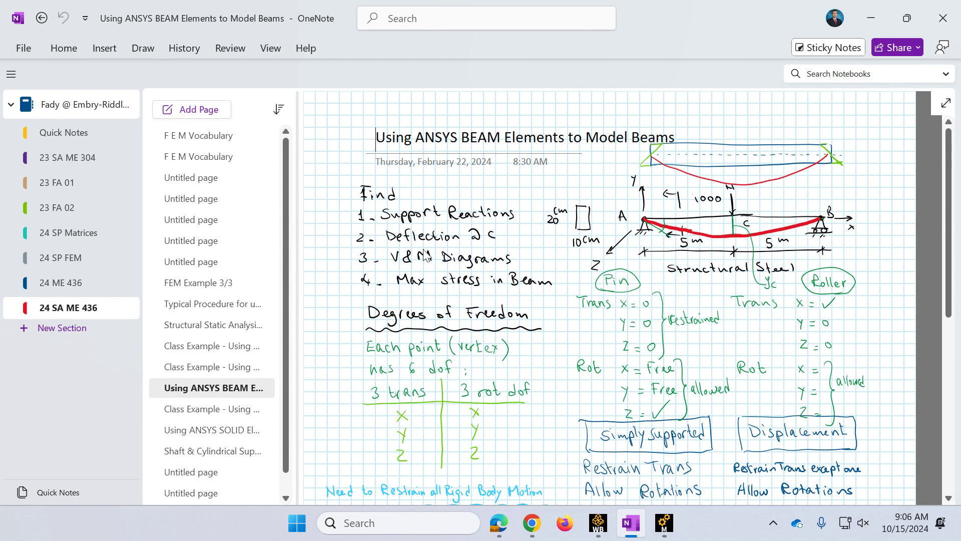
{"action": "left_click", "coordinate": [877, 23]}
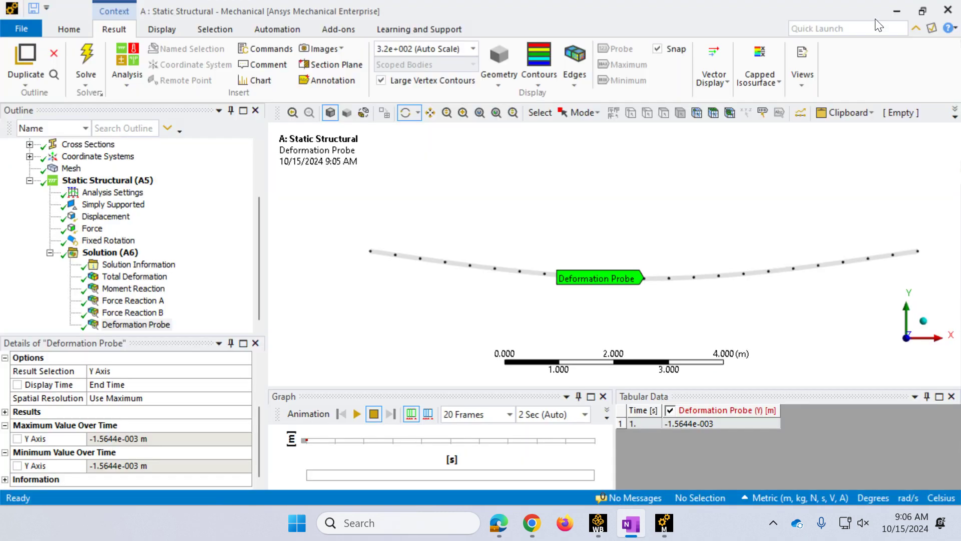
- Add Axial Force, Bending Moment, Torsional Moment and Shear Force beam results to the solution for all line bodies
{"action": "left_click", "coordinate": [100, 253]}
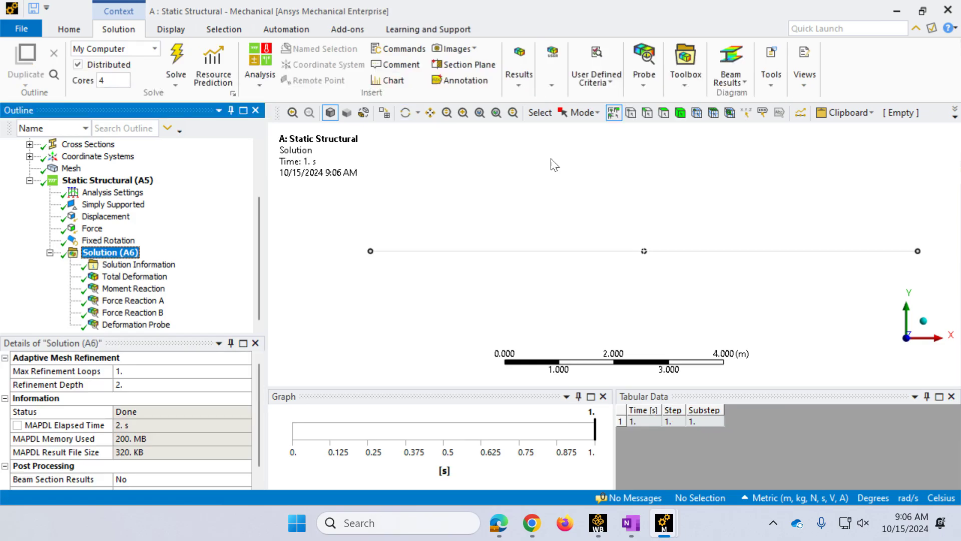
{"action": "left_click", "coordinate": [743, 82]}
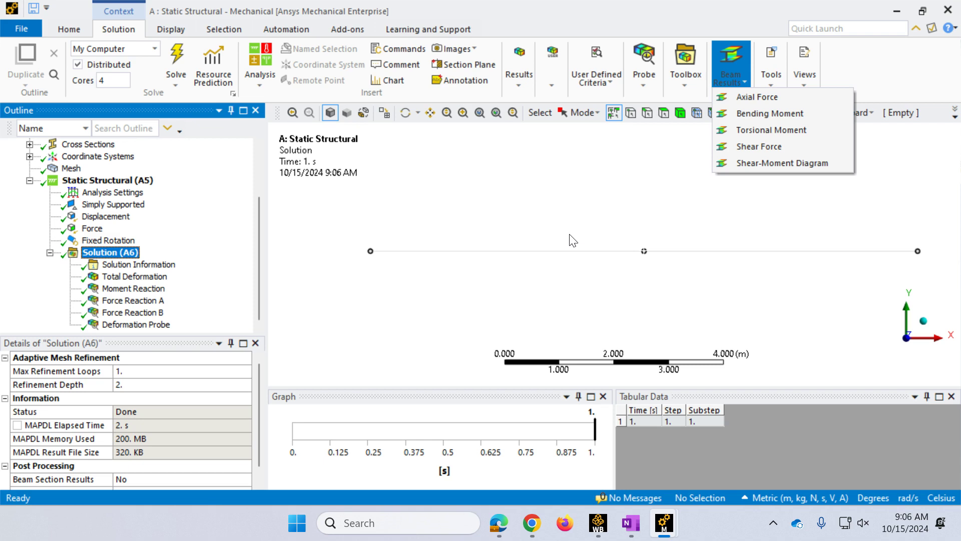
{"action": "left_click", "coordinate": [741, 101]}
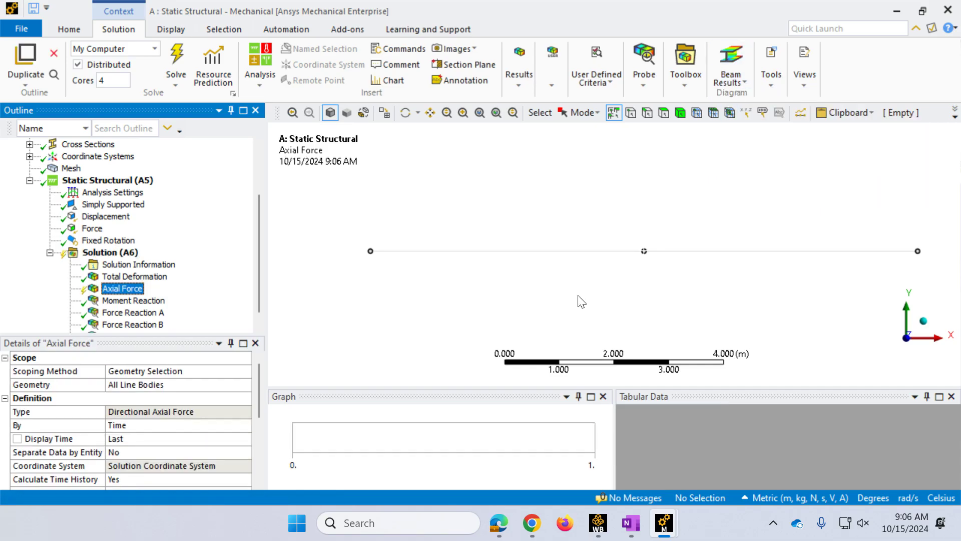
{"action": "left_click", "coordinate": [743, 78]}
{"action": "left_click", "coordinate": [761, 114]}
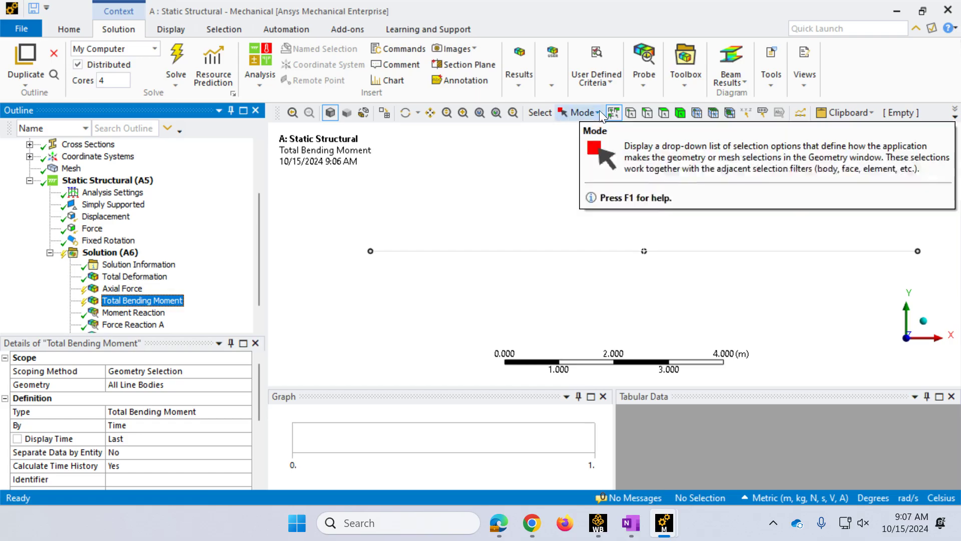
{"action": "left_click", "coordinate": [740, 71]}
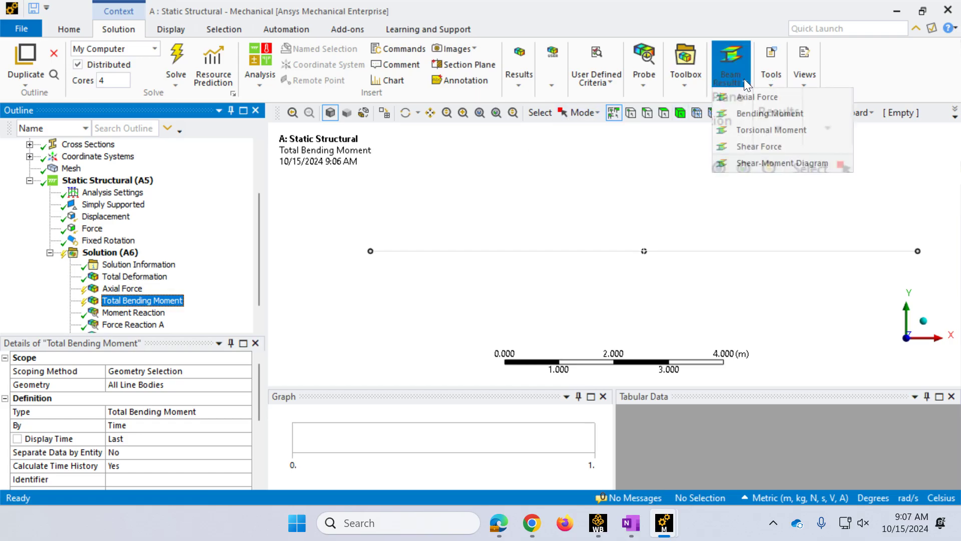
{"action": "left_click", "coordinate": [743, 131]}
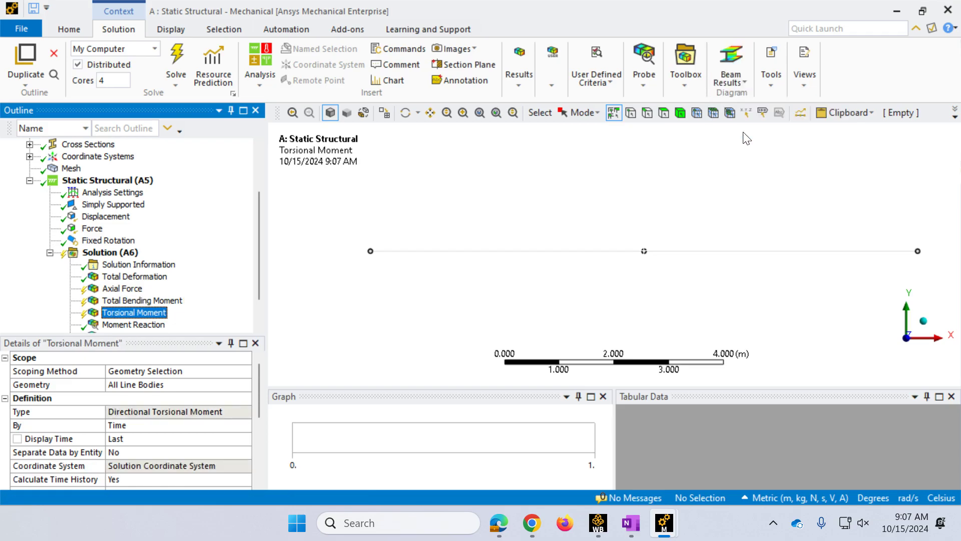
{"action": "left_click", "coordinate": [740, 69]}
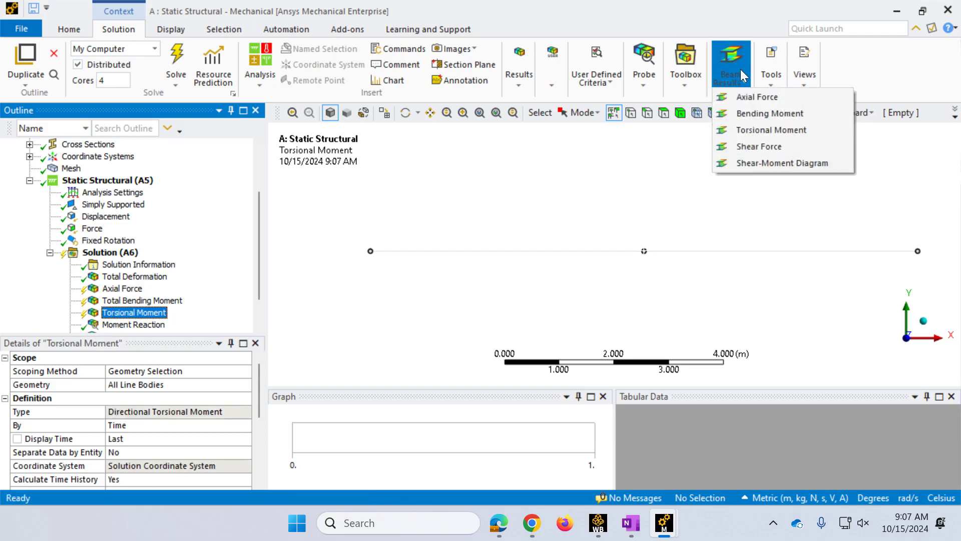
{"action": "left_click", "coordinate": [752, 147]}
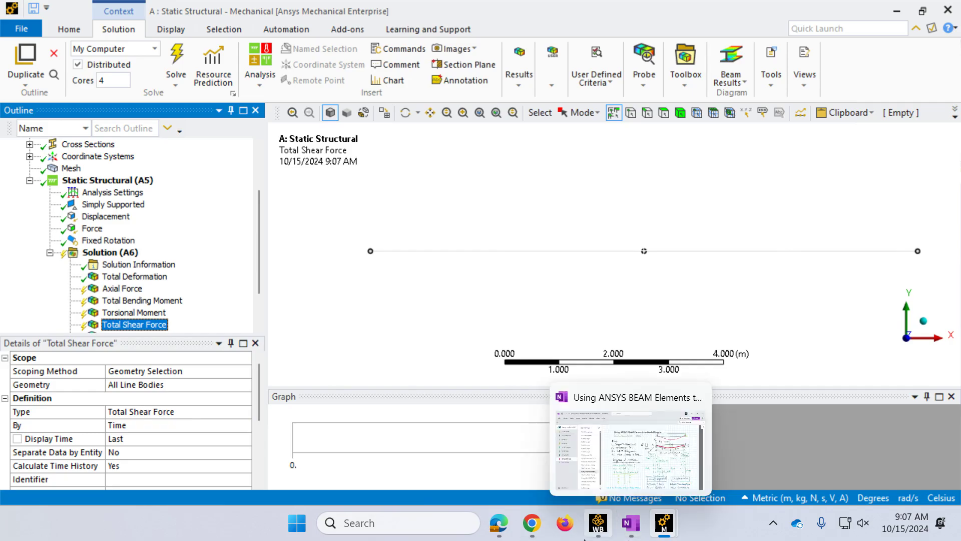
- Solve the new beam results and review the axial force, shear force, bending moment and torsional moment plots
{"action": "mouse_move", "coordinate": [584, 538]}
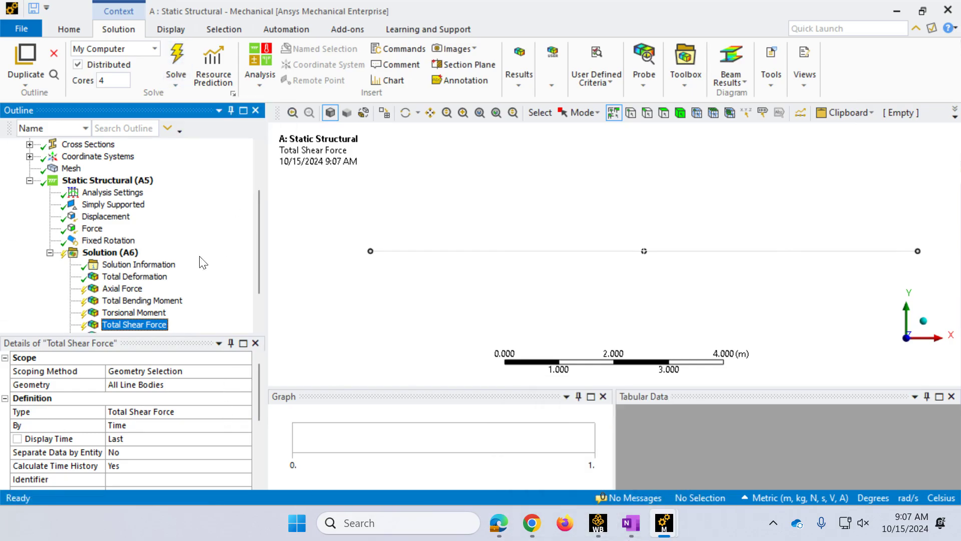
{"action": "left_click", "coordinate": [176, 53]}
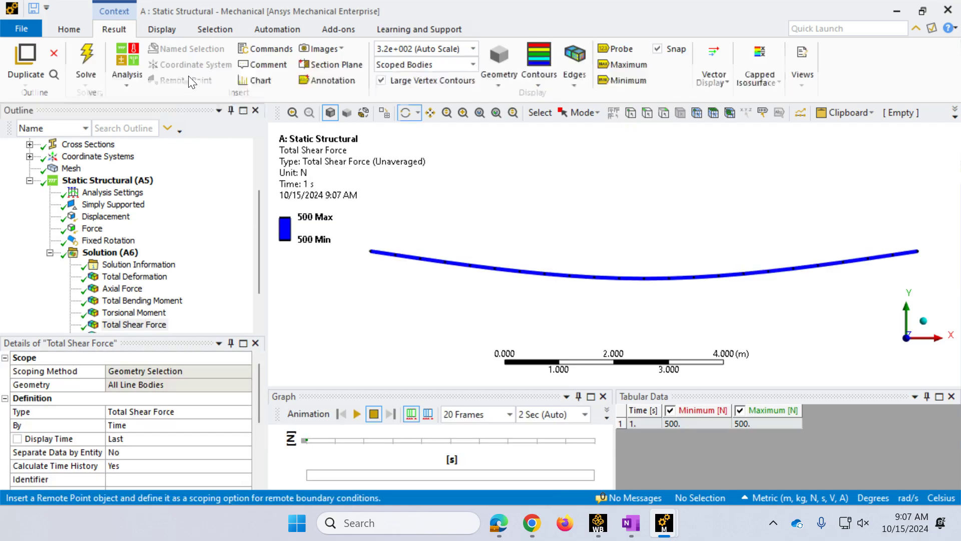
{"action": "left_click", "coordinate": [137, 290]}
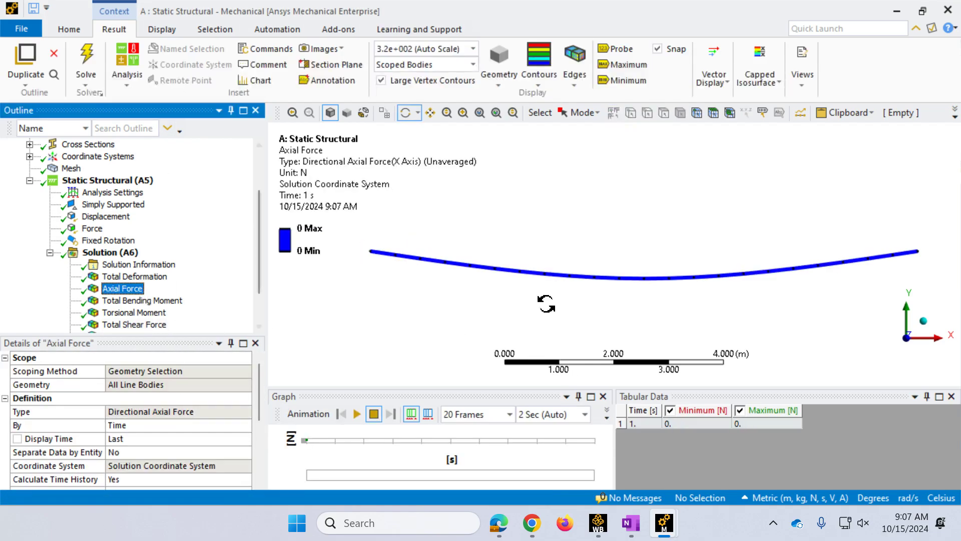
{"action": "mouse_move", "coordinate": [532, 523]}
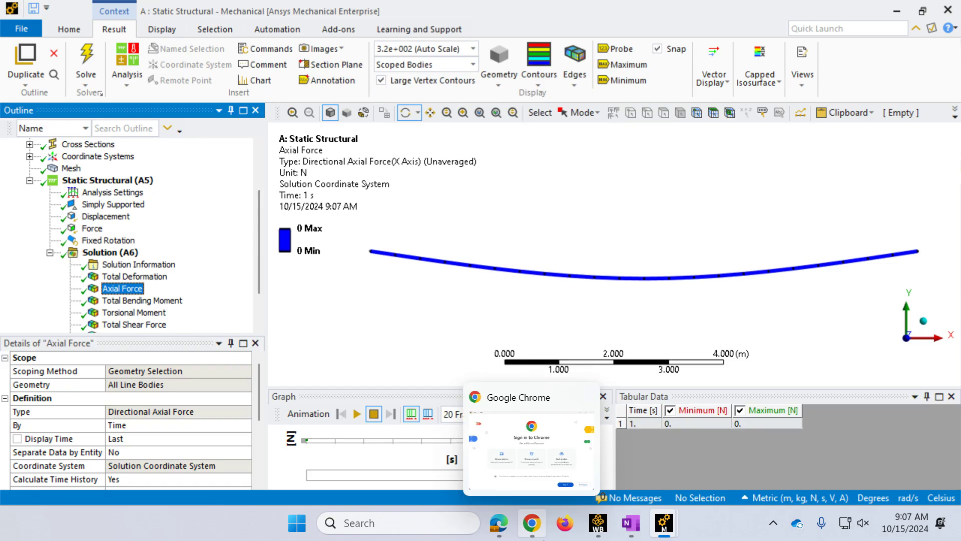
{"action": "left_click", "coordinate": [136, 325]}
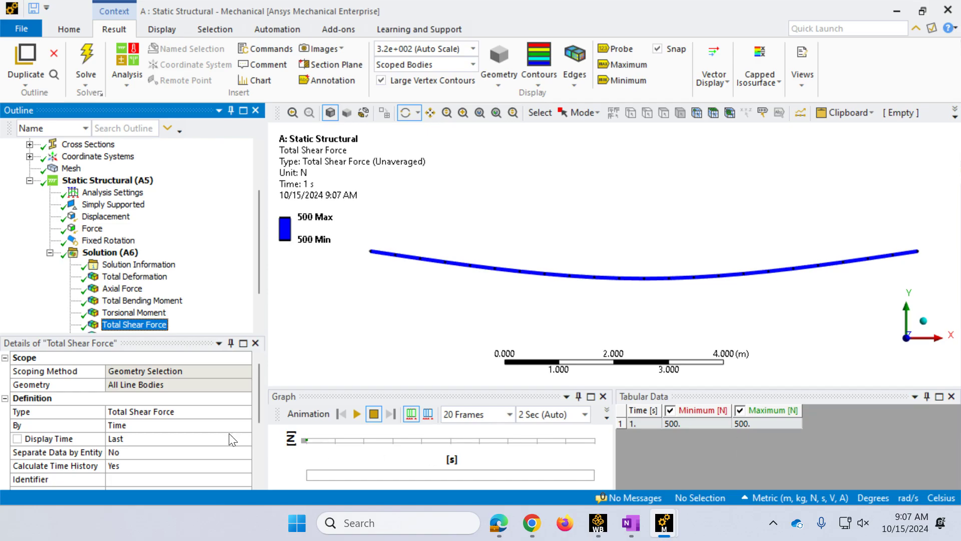
{"action": "left_click", "coordinate": [118, 302]}
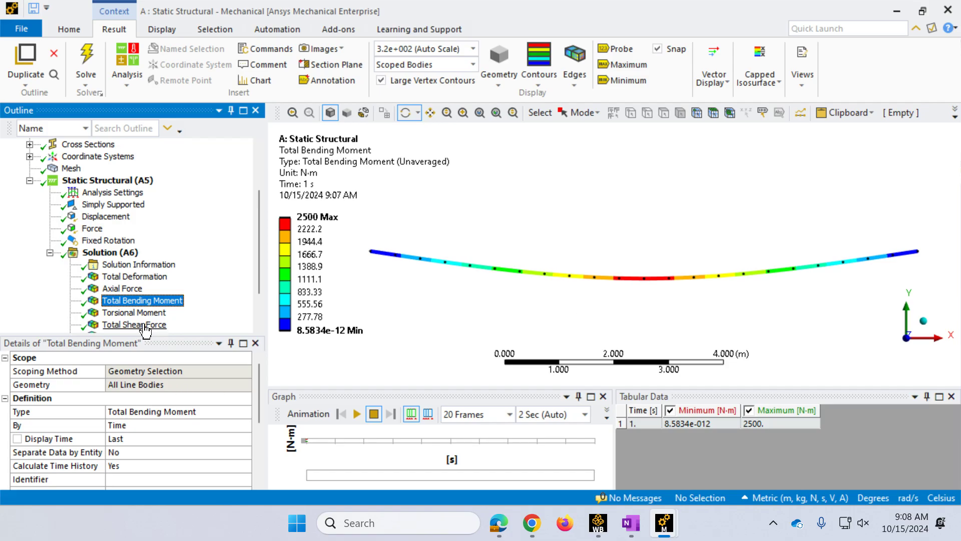
{"action": "left_click", "coordinate": [142, 313]}
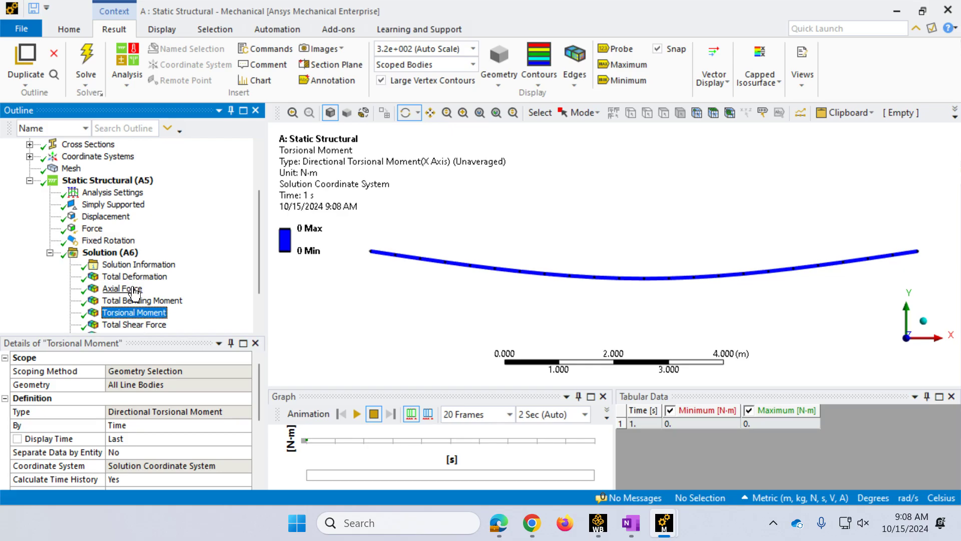
- Insert a Shear-Moment Diagram beam result in the solution and check which paths are available for its scope
{"action": "left_click", "coordinate": [110, 252]}
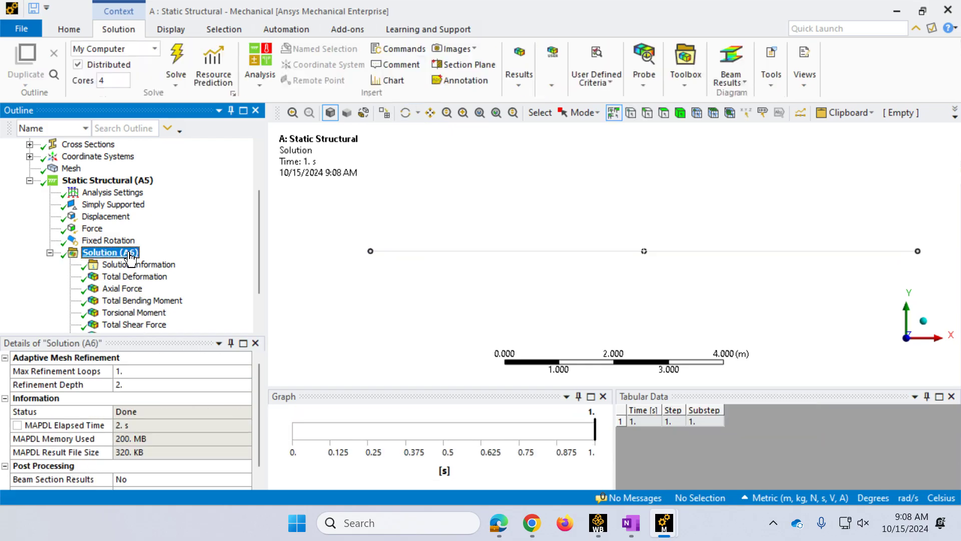
{"action": "left_click", "coordinate": [731, 77]}
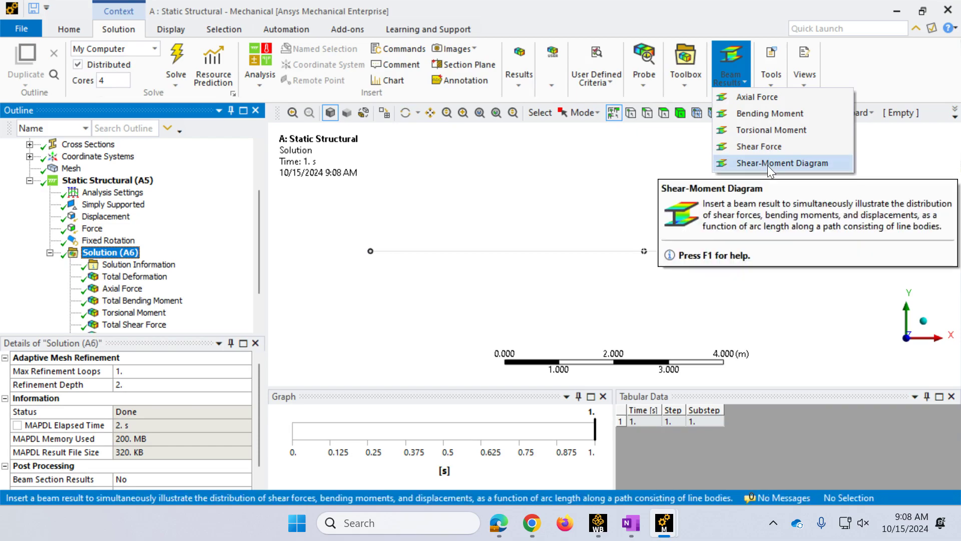
{"action": "left_click", "coordinate": [797, 164]}
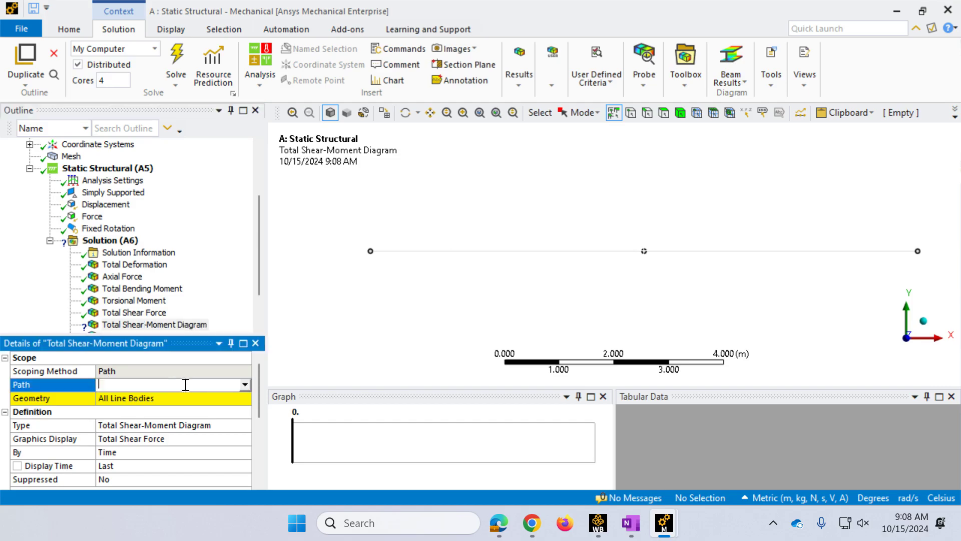
{"action": "left_click", "coordinate": [244, 386]}
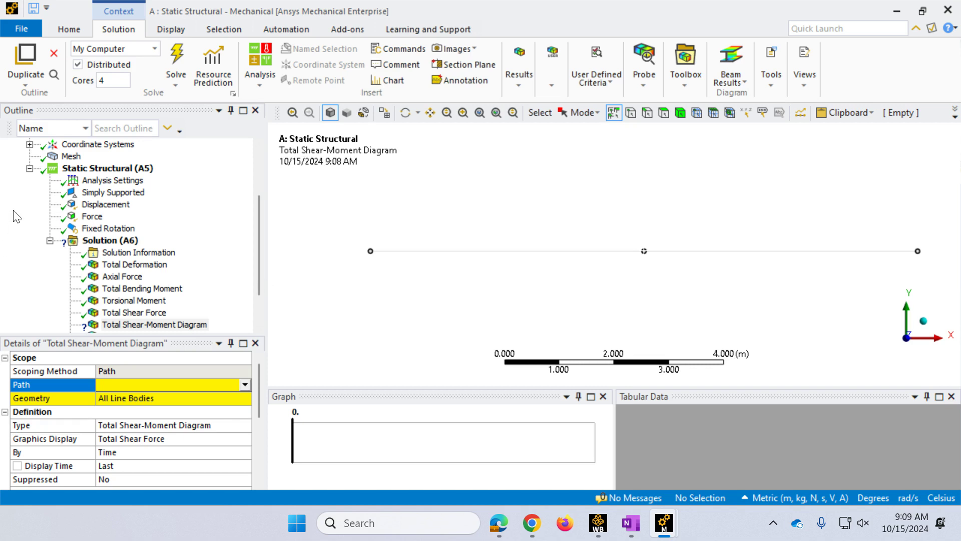
- Insert a Path construction geometry object under the model
{"action": "scroll", "coordinate": [82, 270], "scroll_direction": "up", "scroll_amount": 3}
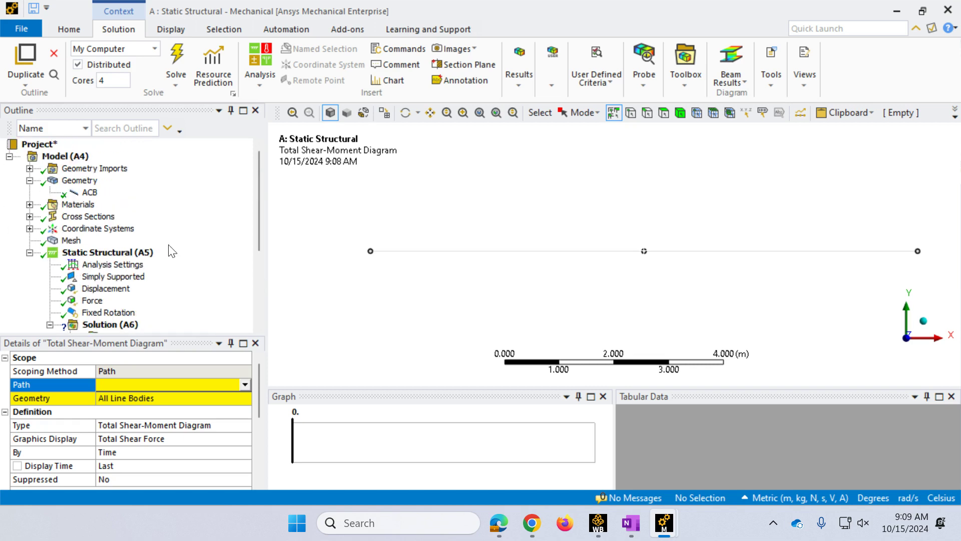
{"action": "left_click", "coordinate": [50, 157]}
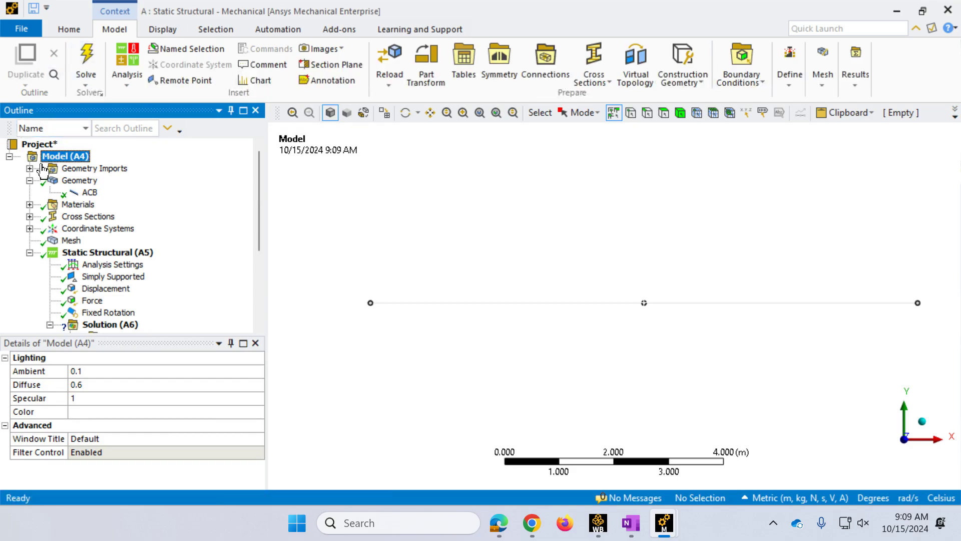
{"action": "right_click", "coordinate": [47, 160]}
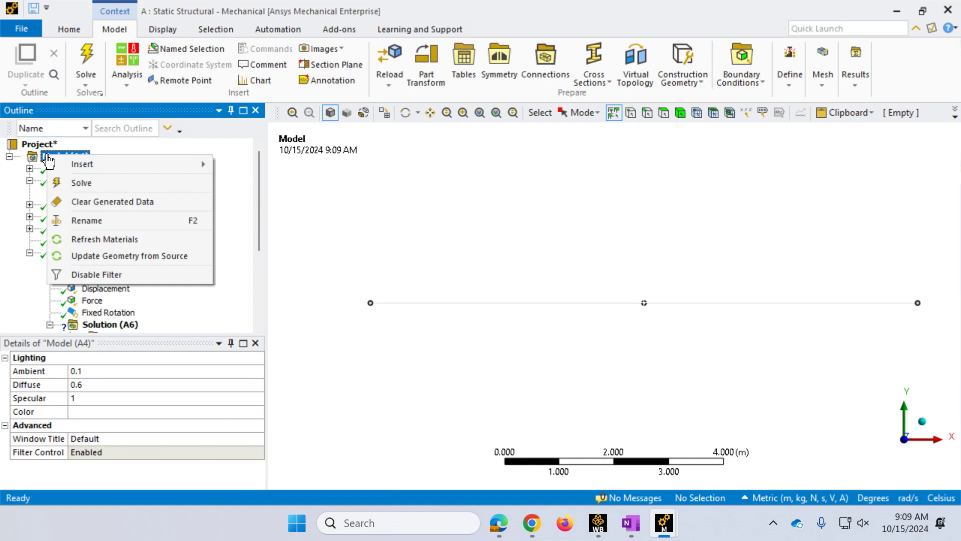
{"action": "mouse_move", "coordinate": [96, 164]}
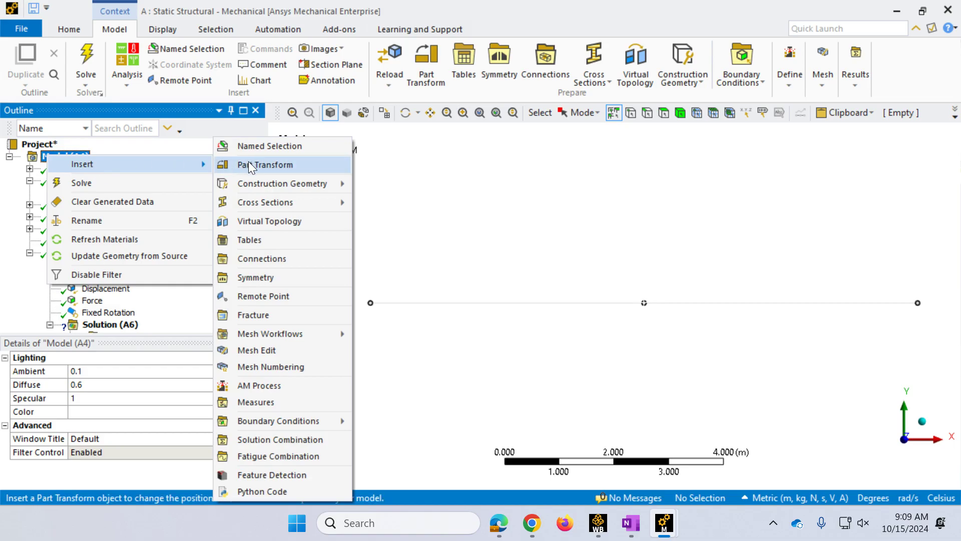
{"action": "mouse_move", "coordinate": [250, 184]}
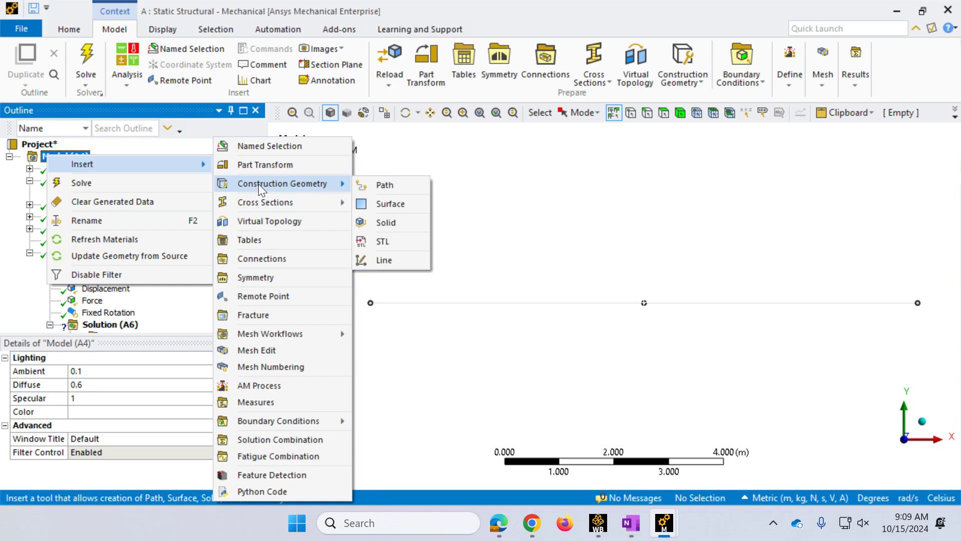
{"action": "left_click", "coordinate": [380, 185]}
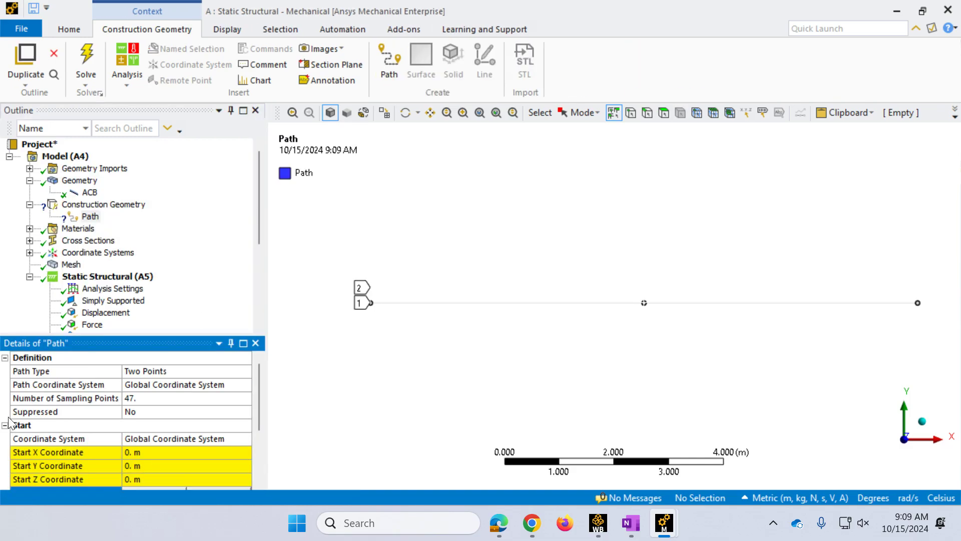
- Set the path type to Edge and scope the path to both edges of the beam
{"action": "left_click", "coordinate": [166, 374]}
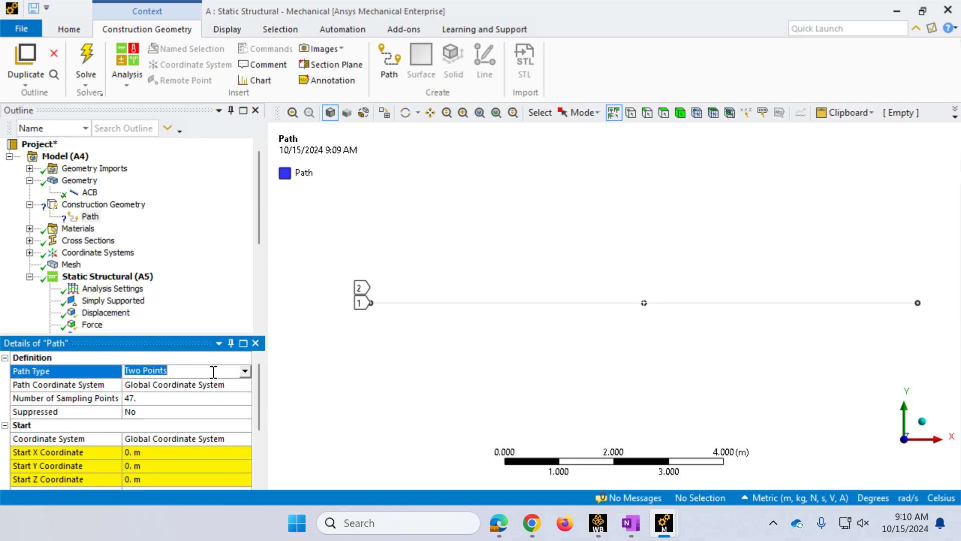
{"action": "left_click", "coordinate": [245, 373]}
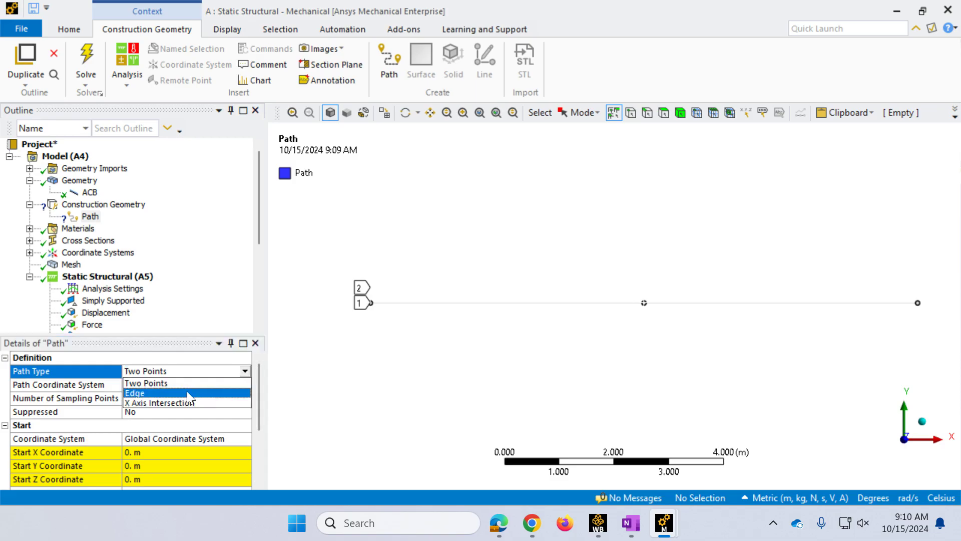
{"action": "left_click", "coordinate": [187, 391]}
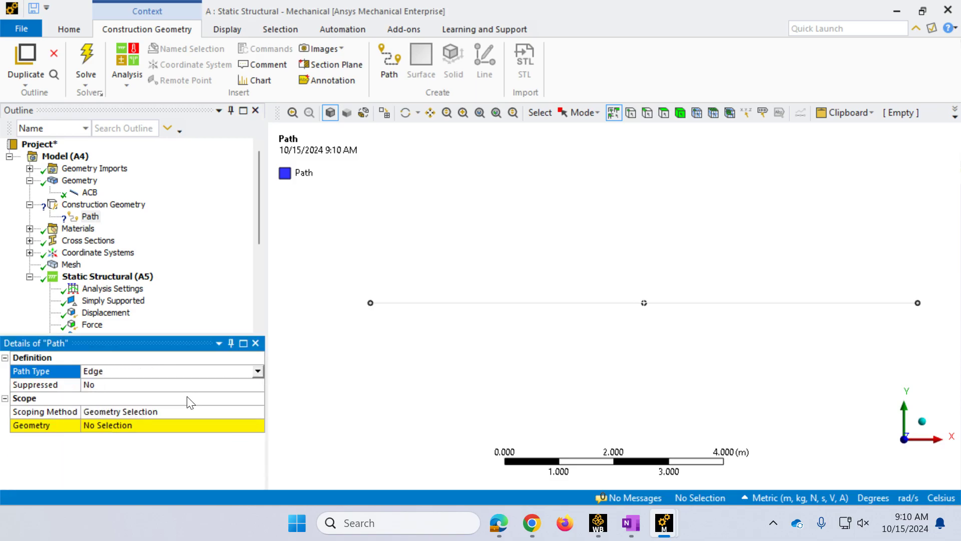
{"action": "left_click", "coordinate": [452, 304]}
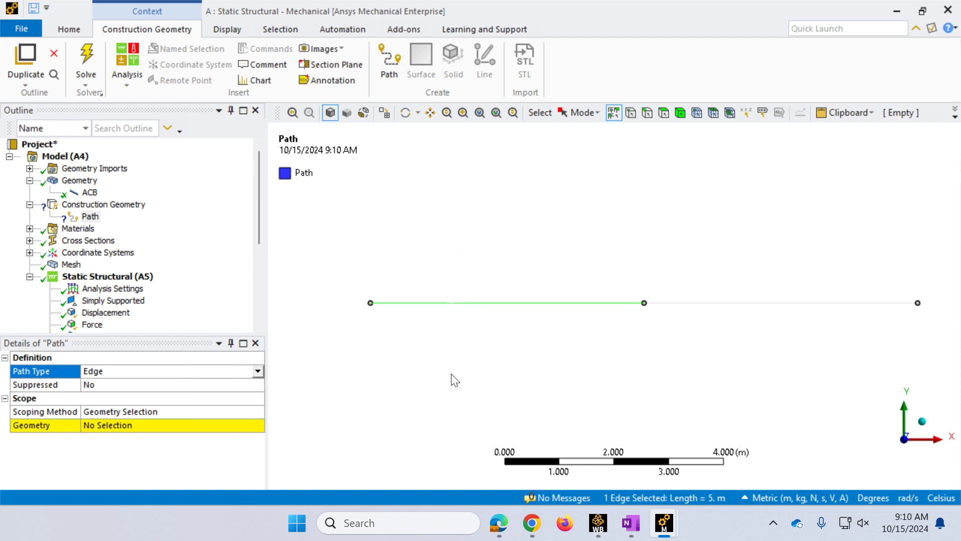
{"action": "left_click", "coordinate": [688, 304], "text": "ctrl"}
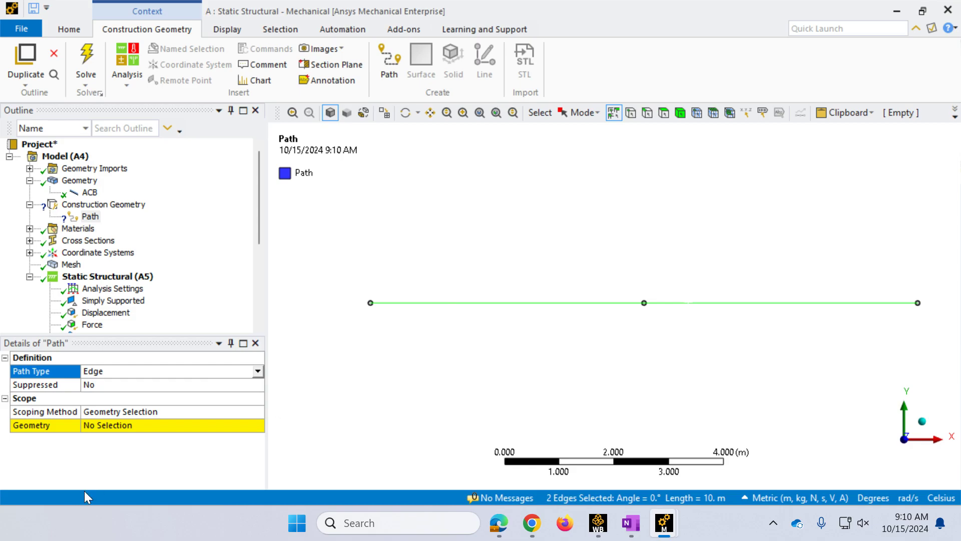
{"action": "left_click", "coordinate": [116, 427]}
{"action": "left_click", "coordinate": [125, 425]}
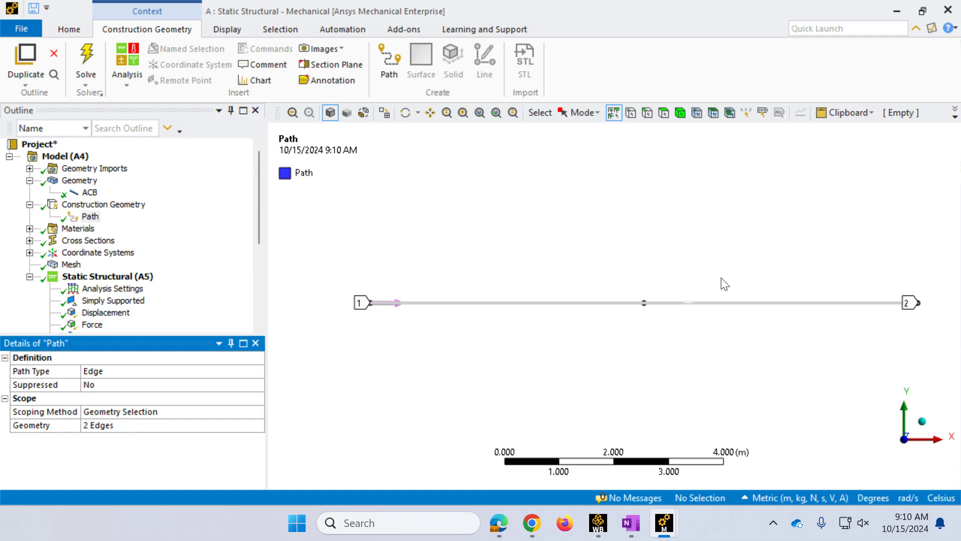
- Assign the new path as the scope of the Total Shear-Moment Diagram
{"action": "scroll", "coordinate": [75, 280], "scroll_direction": "down", "scroll_amount": 3}
{"action": "scroll", "coordinate": [125, 300], "scroll_direction": "down", "scroll_amount": 2}
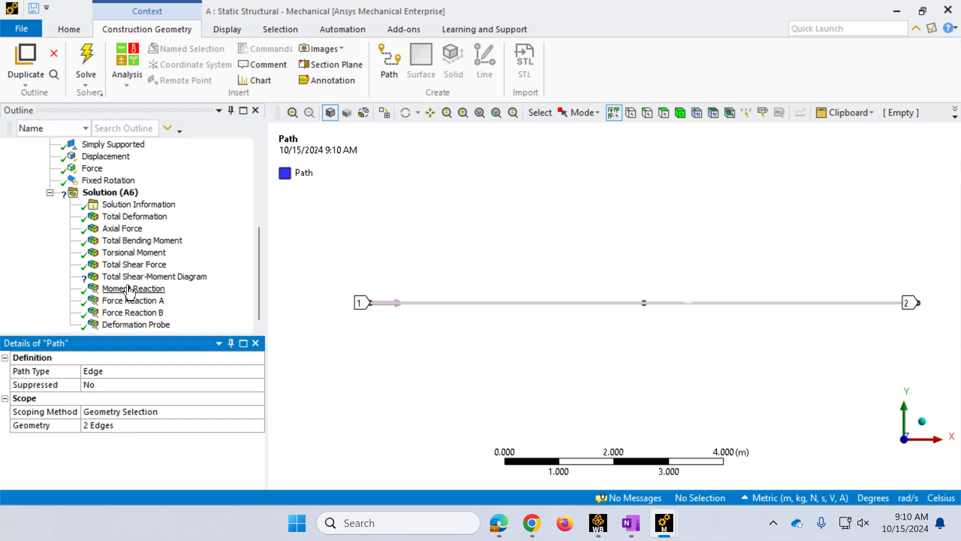
{"action": "left_click", "coordinate": [160, 277]}
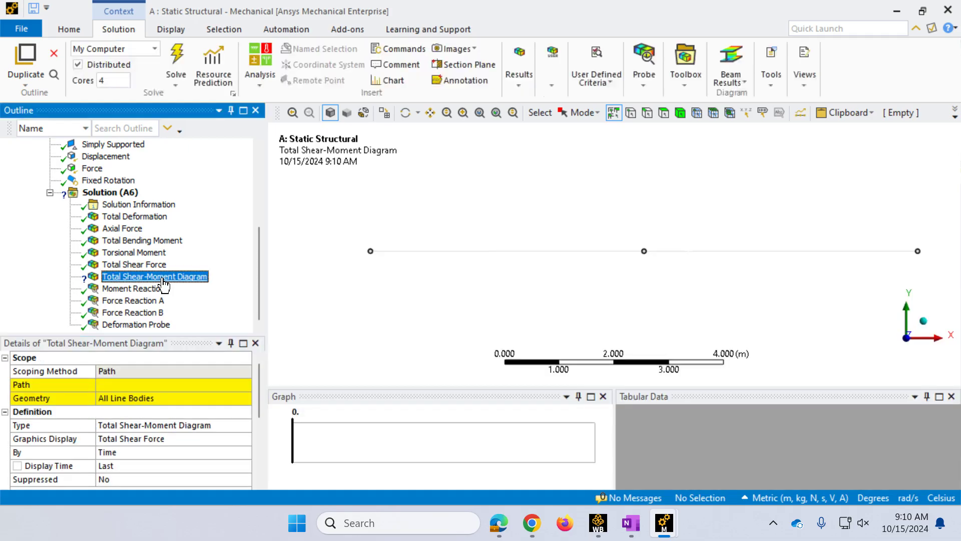
{"action": "left_click", "coordinate": [142, 384]}
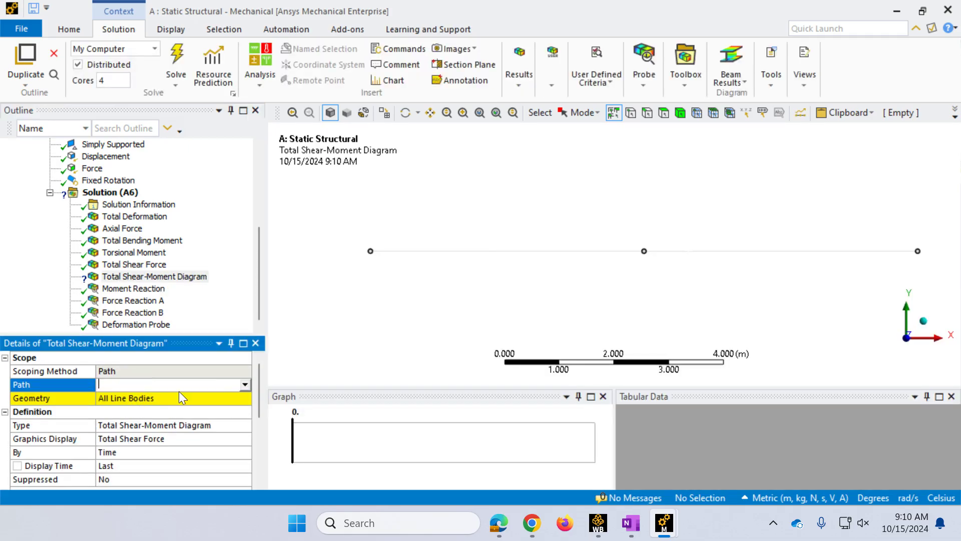
{"action": "left_click", "coordinate": [245, 384]}
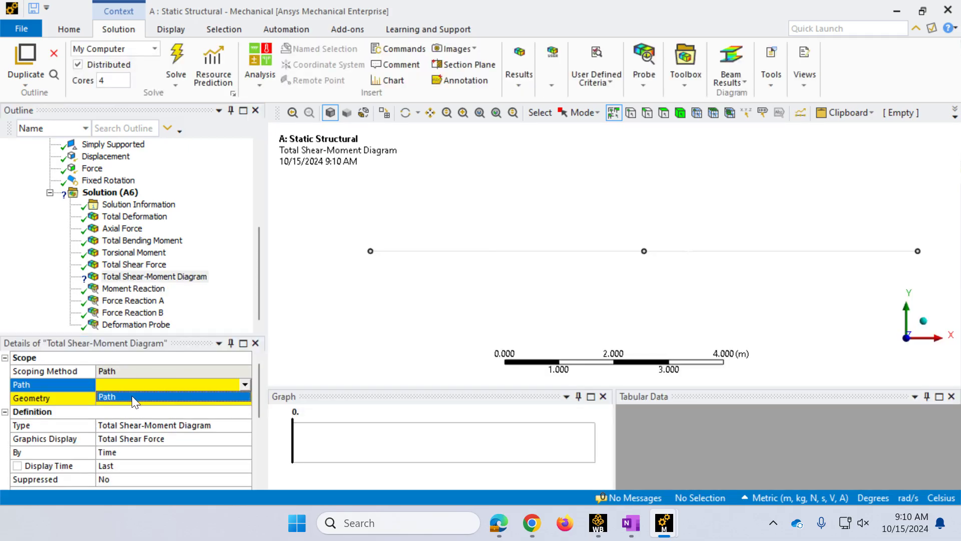
{"action": "left_click", "coordinate": [131, 396]}
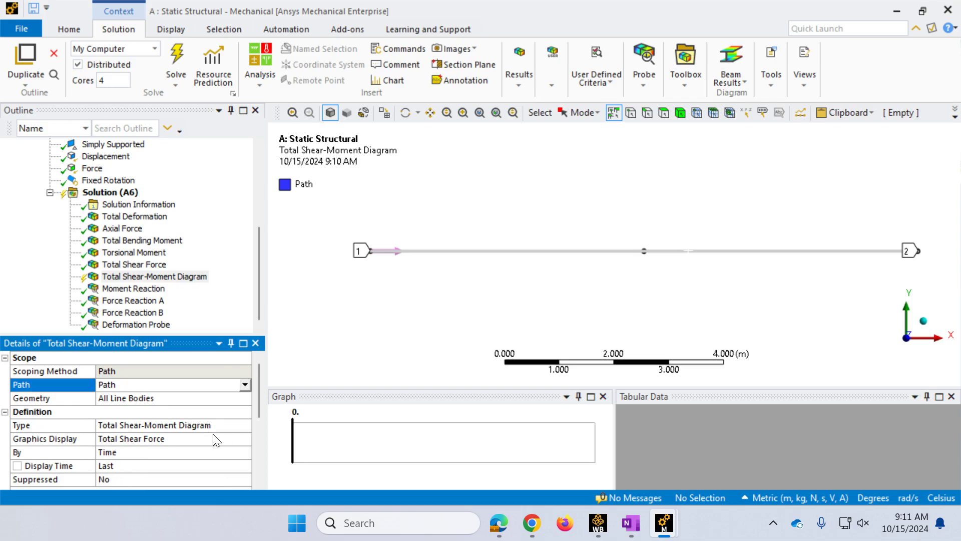
- Solve the Total Shear-Moment Diagram and review its shear, moment and displacement plots and its graphics display options
{"action": "left_click", "coordinate": [233, 429]}
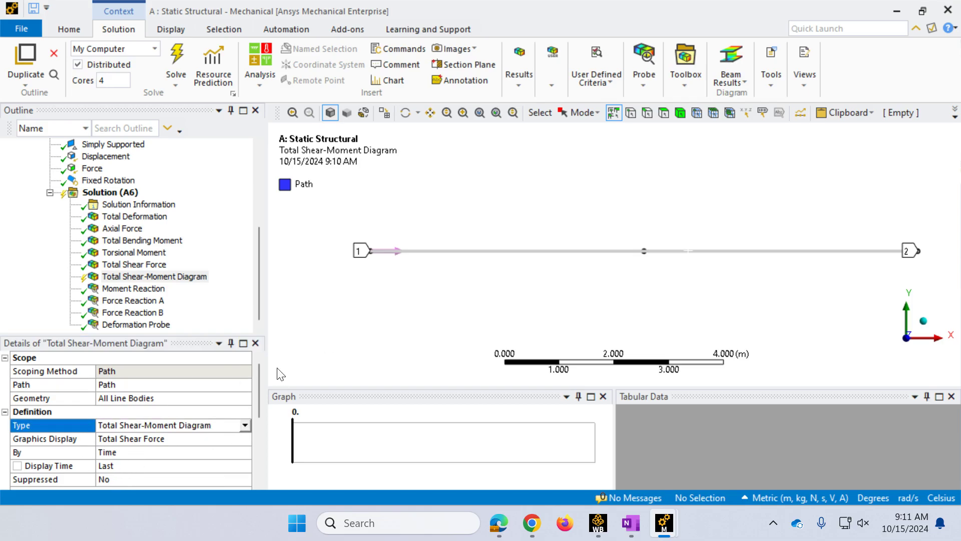
{"action": "scroll", "coordinate": [168, 443], "scroll_direction": "down", "scroll_amount": 1}
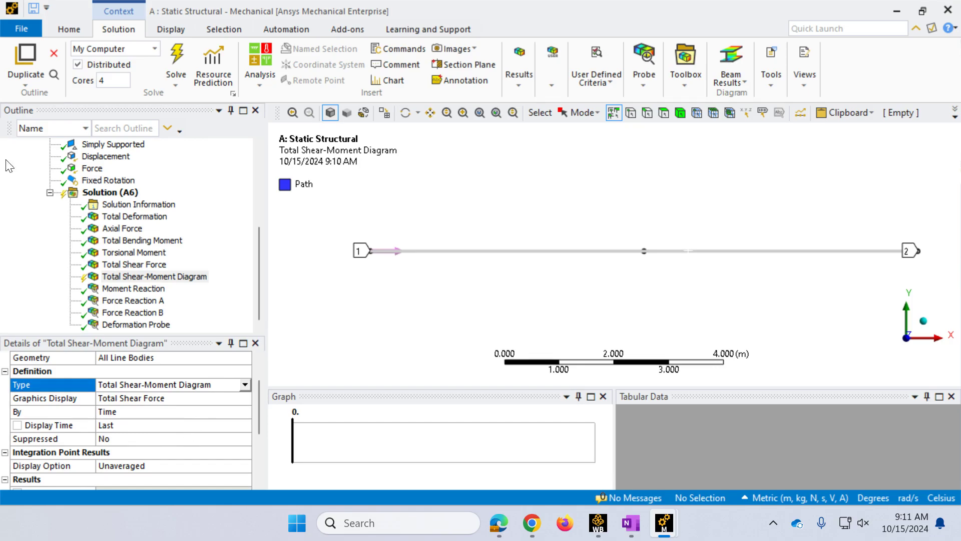
{"action": "left_click", "coordinate": [184, 50]}
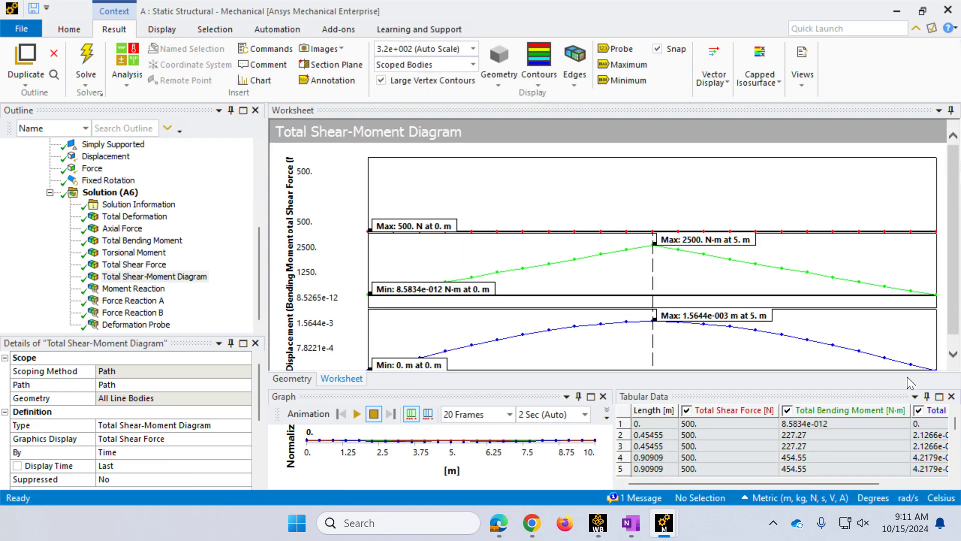
{"action": "left_click", "coordinate": [953, 354]}
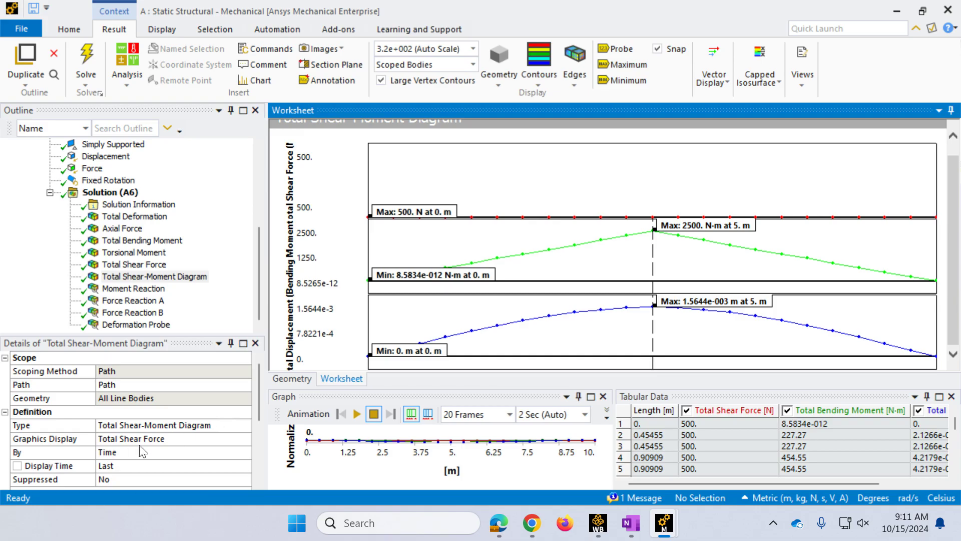
{"action": "left_click", "coordinate": [162, 439]}
{"action": "left_click", "coordinate": [246, 438]}
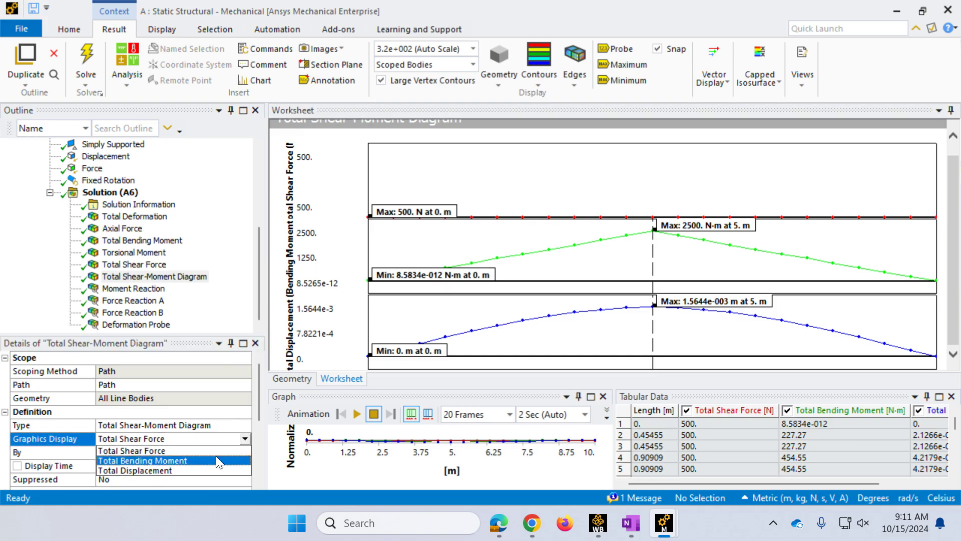
- Duplicate the Total Shear-Moment Diagram without its results
{"action": "left_click", "coordinate": [195, 280]}
{"action": "right_click", "coordinate": [193, 277]}
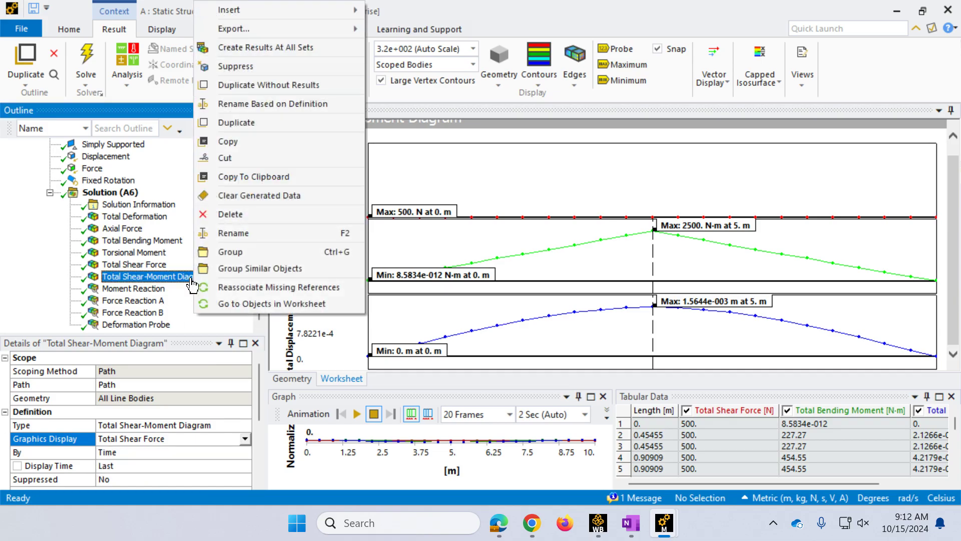
{"action": "left_click", "coordinate": [295, 86]}
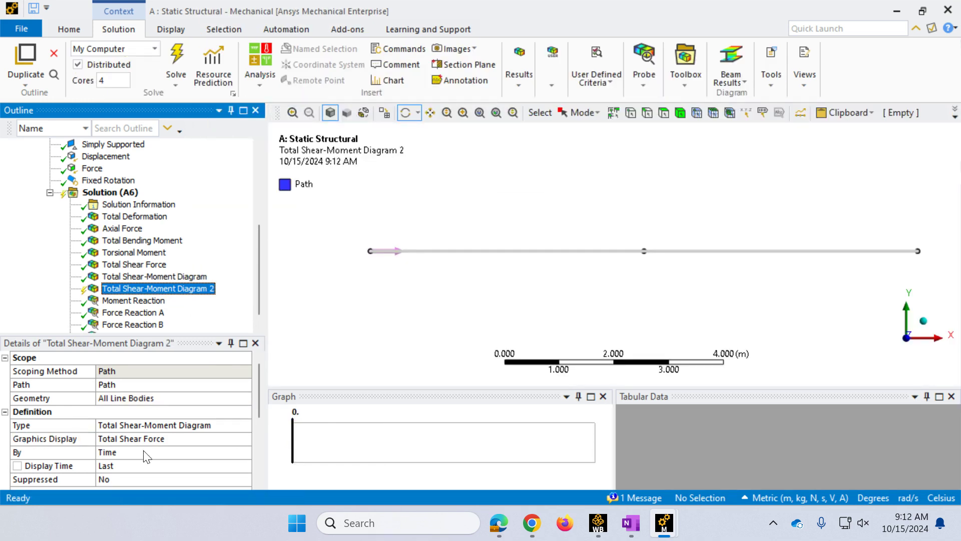
- Change the duplicated diagram's type to Directional Shear-Moment Diagram (VY-MZ-UY) and solve it
{"action": "left_click", "coordinate": [240, 424]}
{"action": "left_click", "coordinate": [245, 425]}
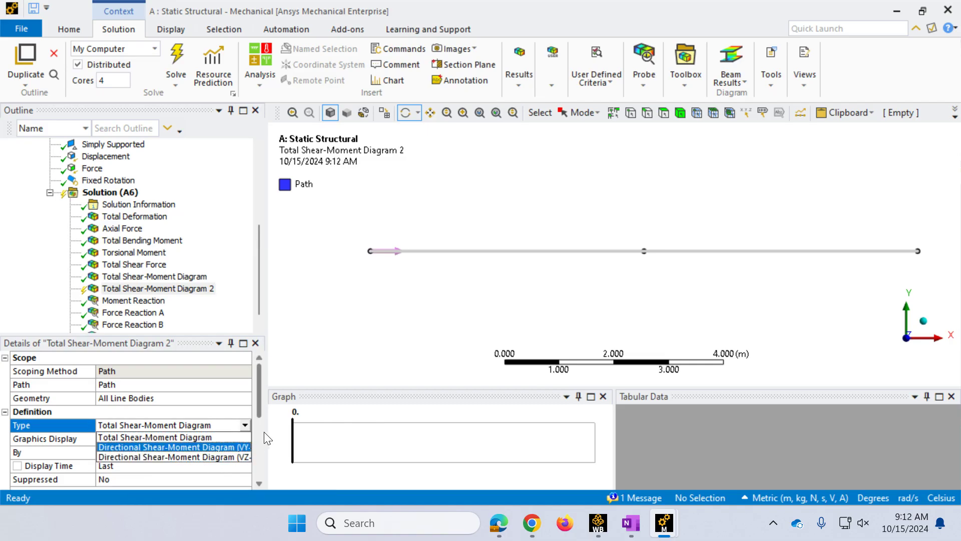
{"action": "left_click_drag", "start_coordinate": [266, 432], "coordinate": [307, 428]}
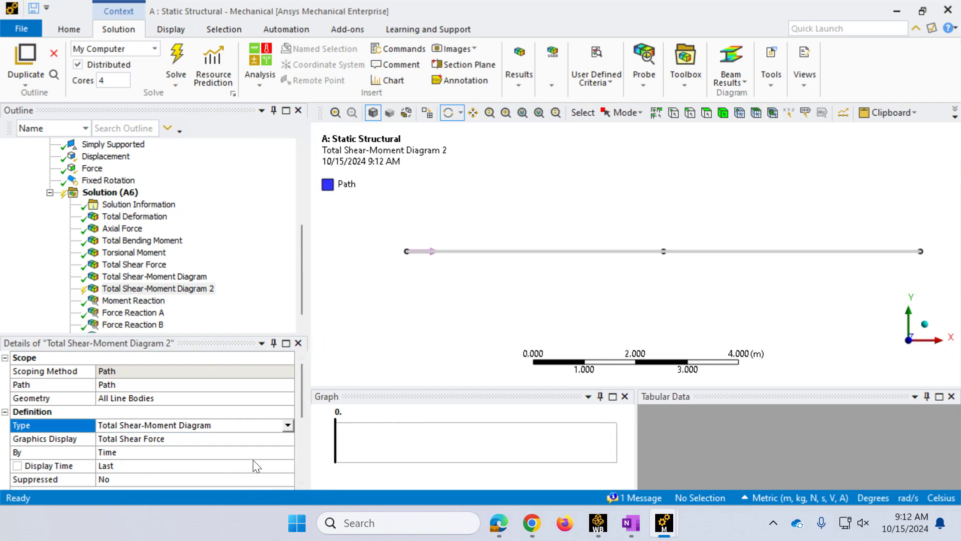
{"action": "left_click", "coordinate": [288, 423]}
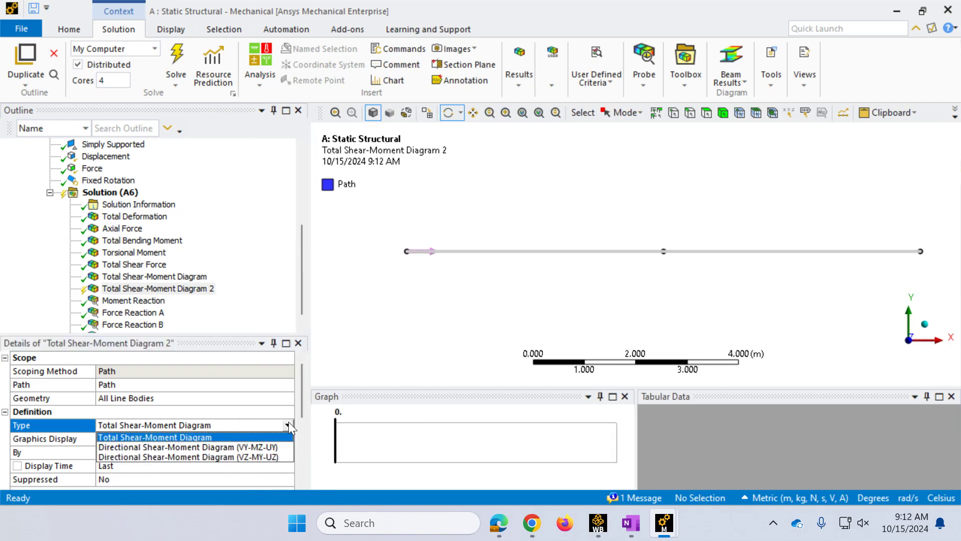
{"action": "left_click", "coordinate": [271, 449]}
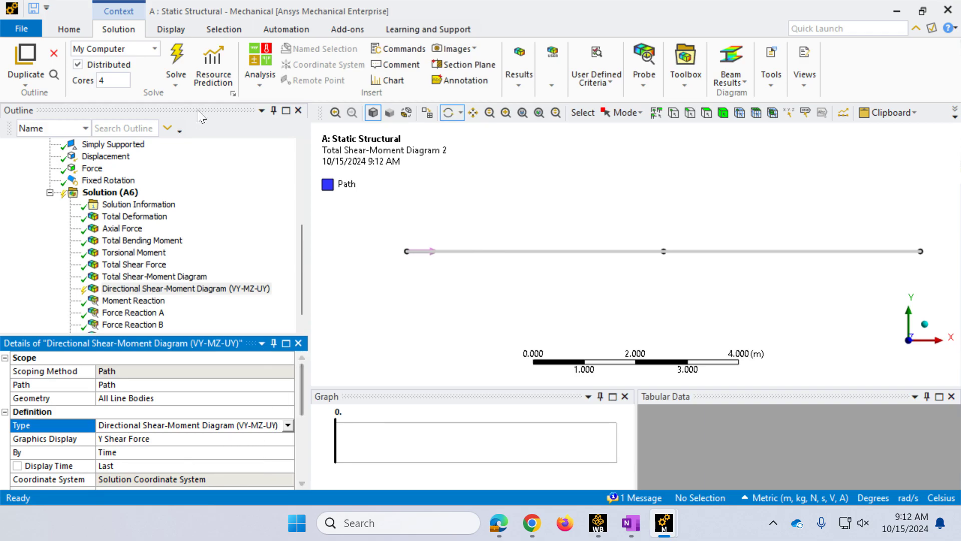
{"action": "left_click", "coordinate": [180, 61]}
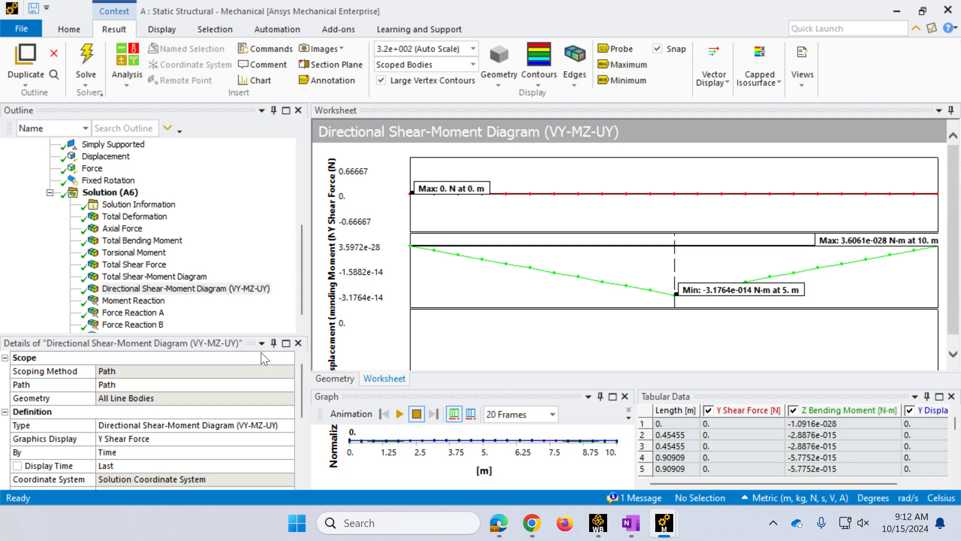
- Switch the directional diagram's type to Directional Shear-Moment Diagram (VZ-MY-UZ), solve it and review the plots
{"action": "left_click", "coordinate": [245, 425]}
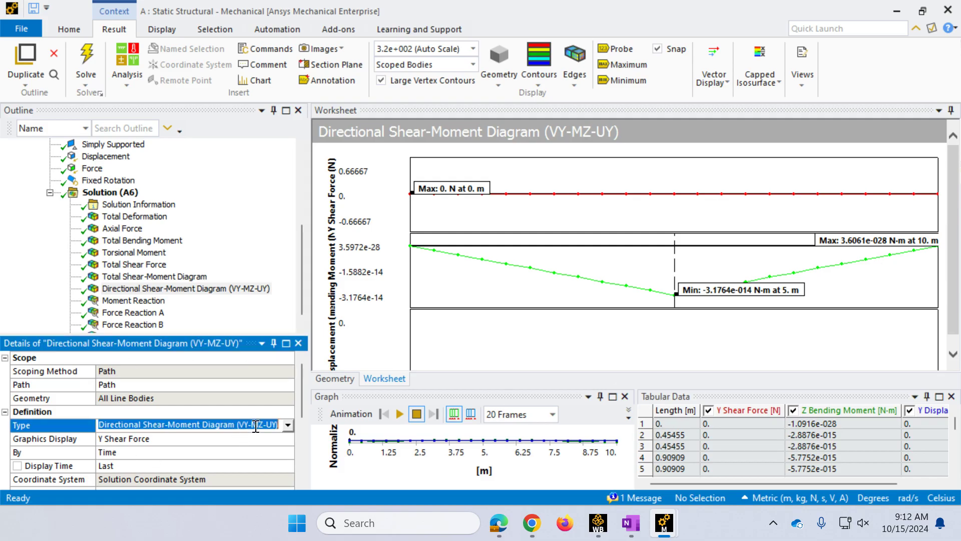
{"action": "left_click", "coordinate": [287, 425]}
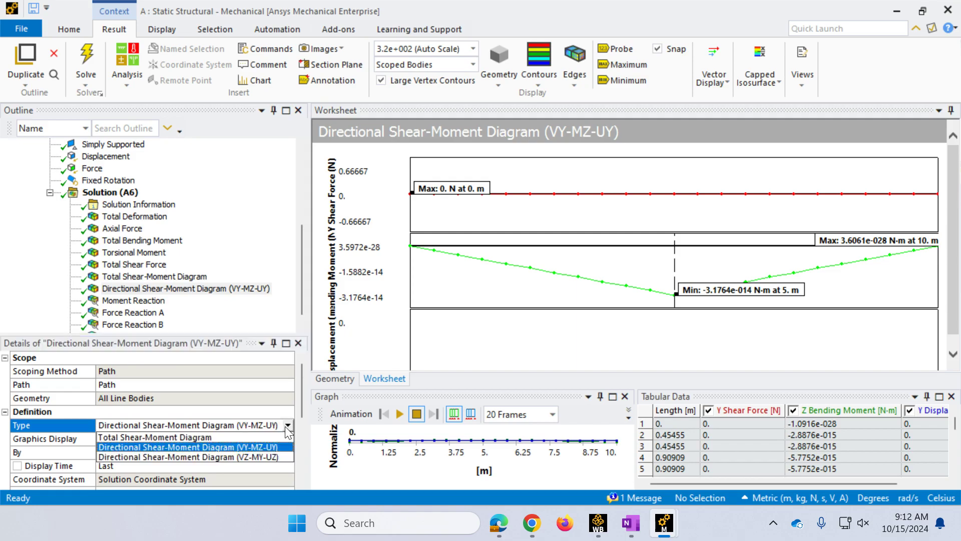
{"action": "left_click", "coordinate": [246, 457]}
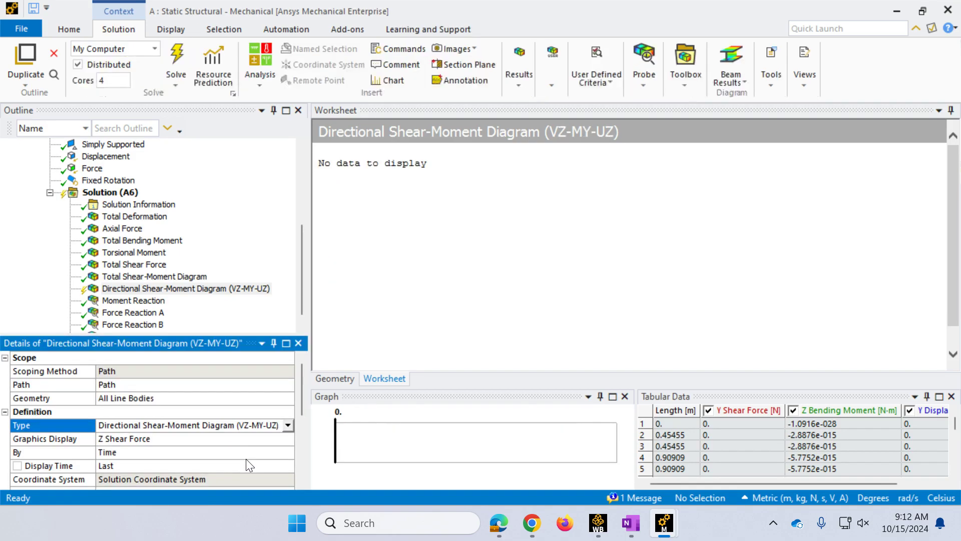
{"action": "left_click", "coordinate": [185, 52]}
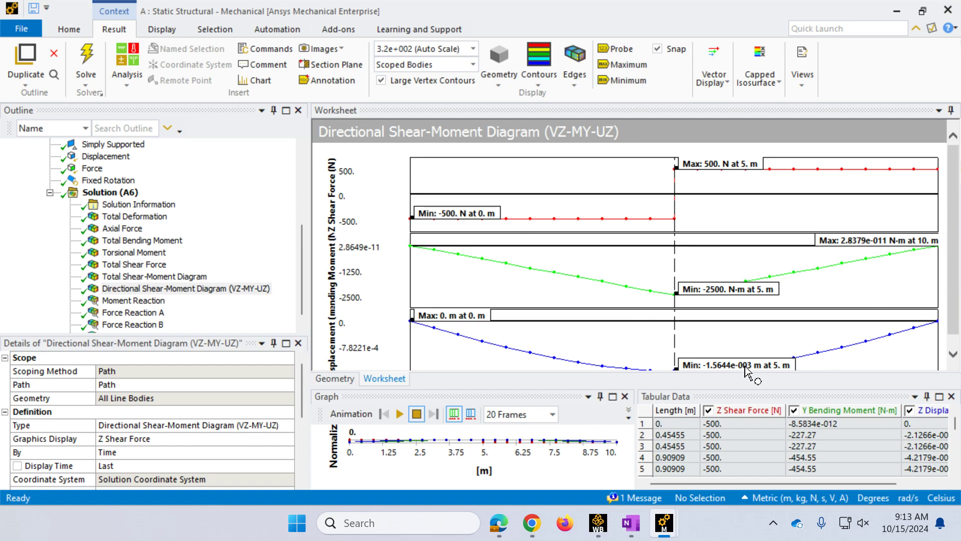
- Check the file formats offered for exporting the directional diagram's tabular data, then cancel without saving
{"action": "right_click", "coordinate": [757, 452]}
{"action": "left_click", "coordinate": [794, 467]}
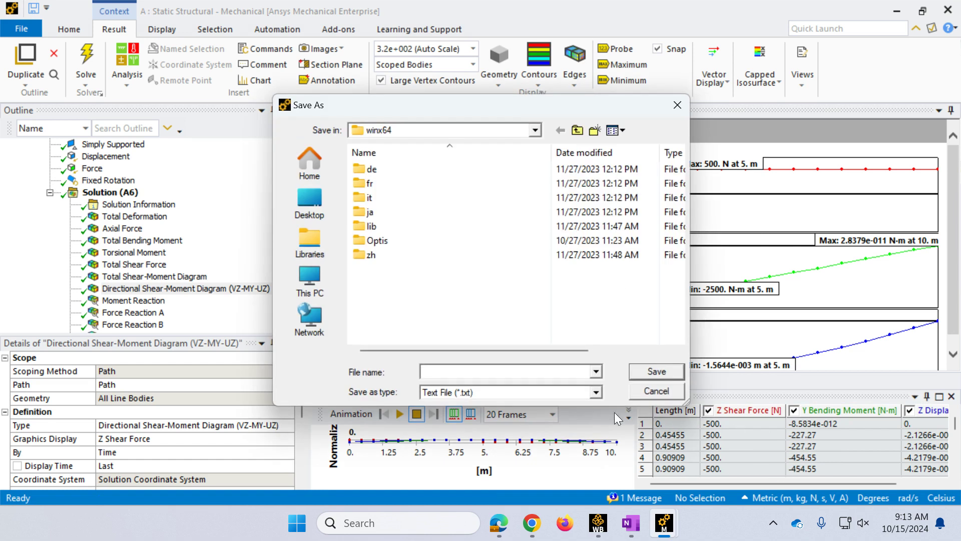
{"action": "left_click", "coordinate": [595, 392]}
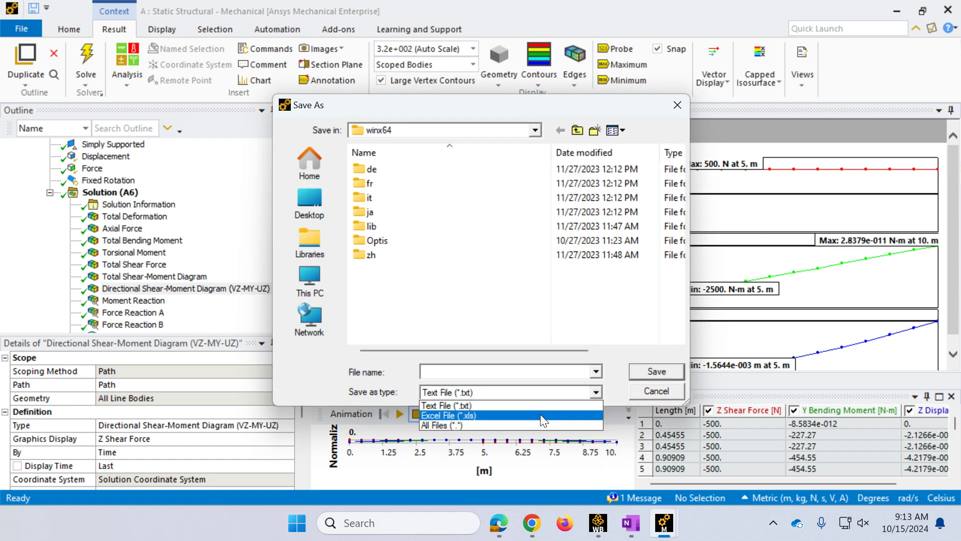
{"action": "left_click", "coordinate": [673, 391]}
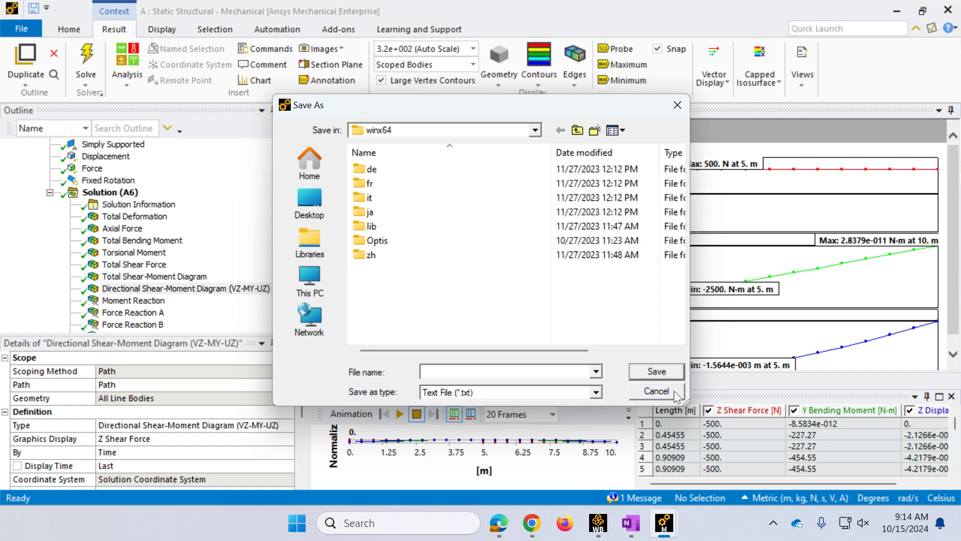
{"action": "left_click", "coordinate": [656, 392]}
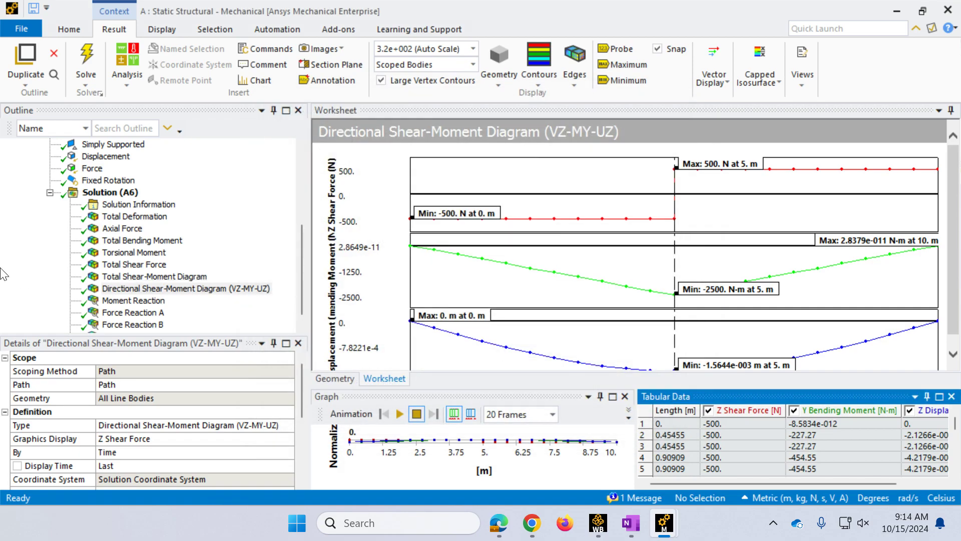
- Insert a Beam Tool under the Solution and expand it to show its default stress results
{"action": "left_click", "coordinate": [102, 194]}
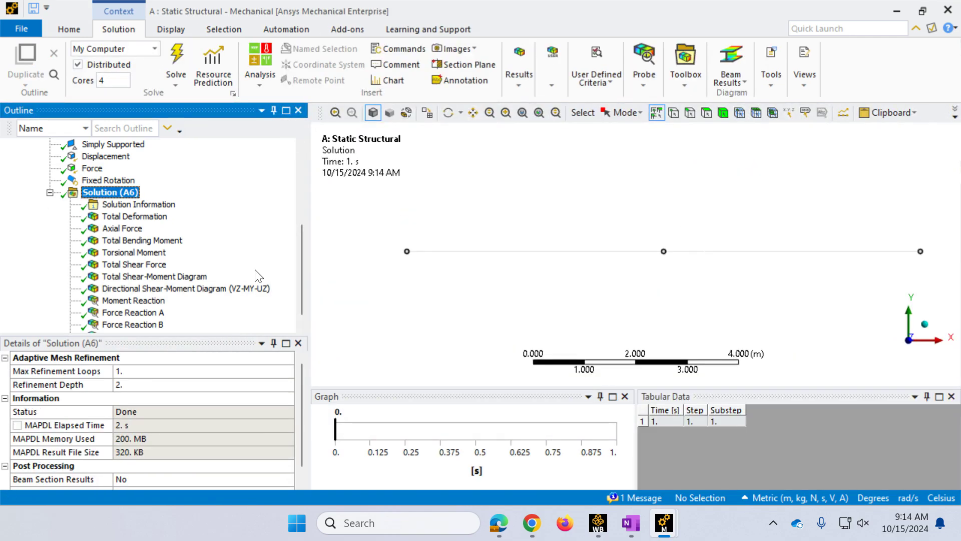
{"action": "left_click", "coordinate": [772, 85]}
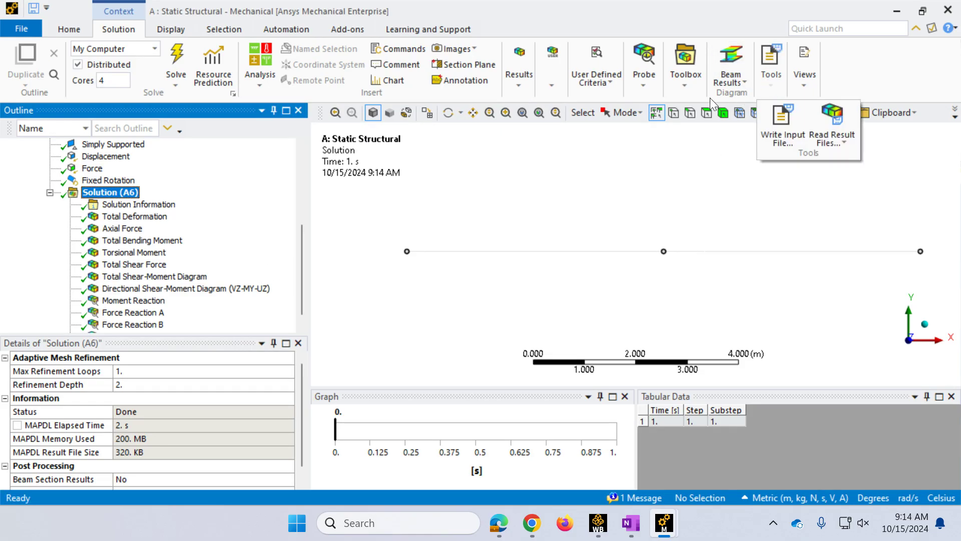
{"action": "left_click", "coordinate": [684, 84]}
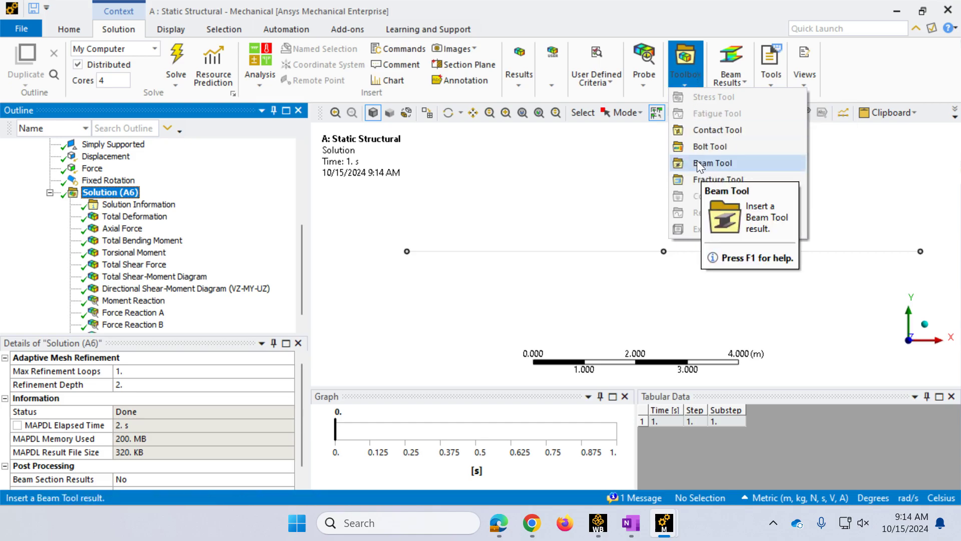
{"action": "left_click", "coordinate": [529, 84]}
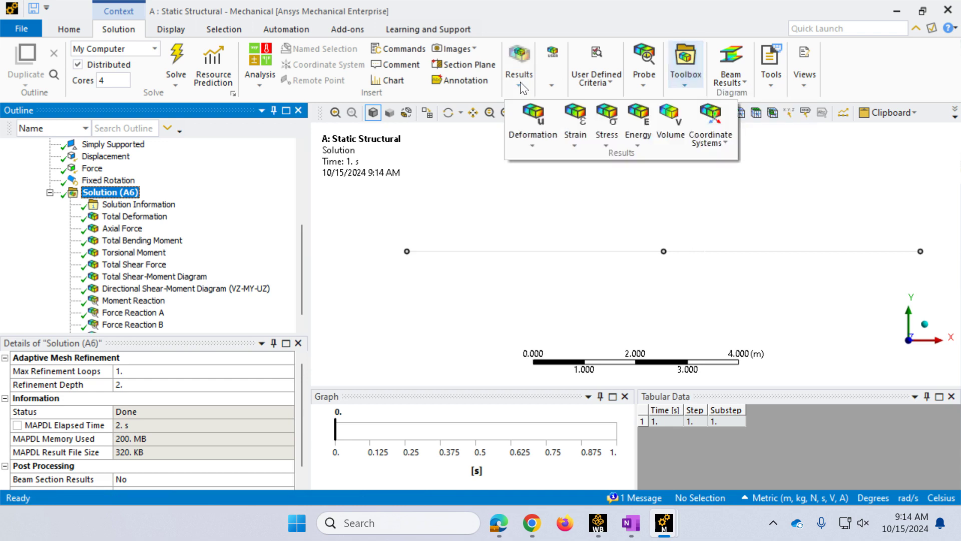
{"action": "left_click", "coordinate": [607, 136]}
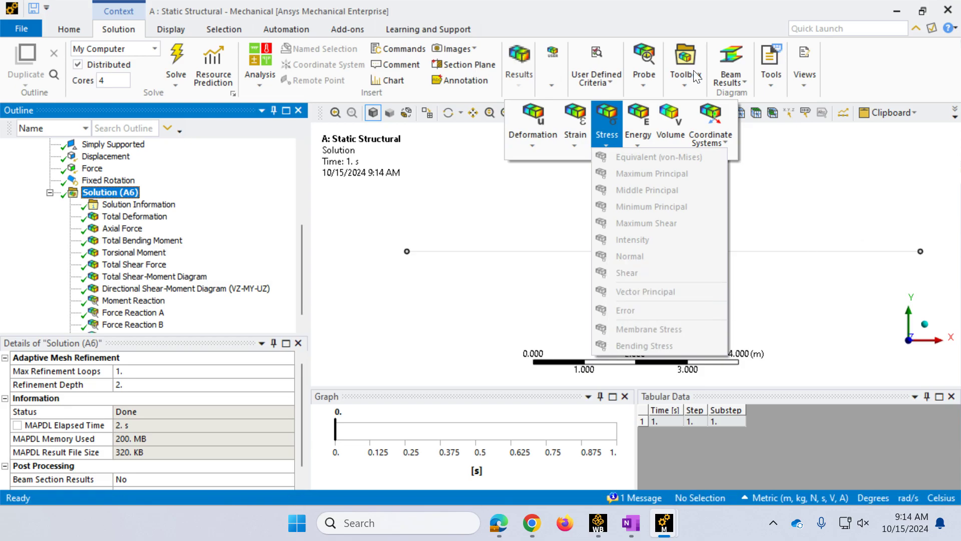
{"action": "left_click", "coordinate": [677, 88]}
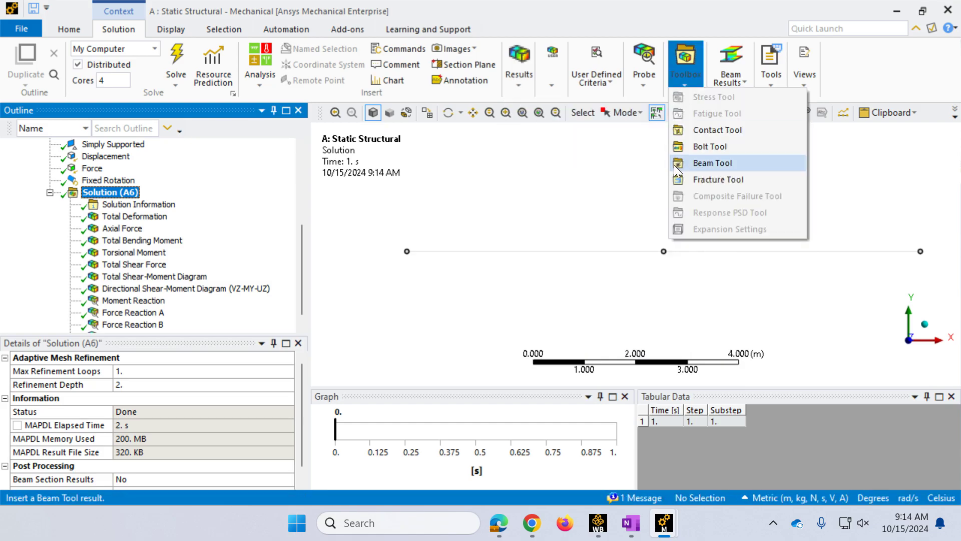
{"action": "left_click", "coordinate": [696, 164]}
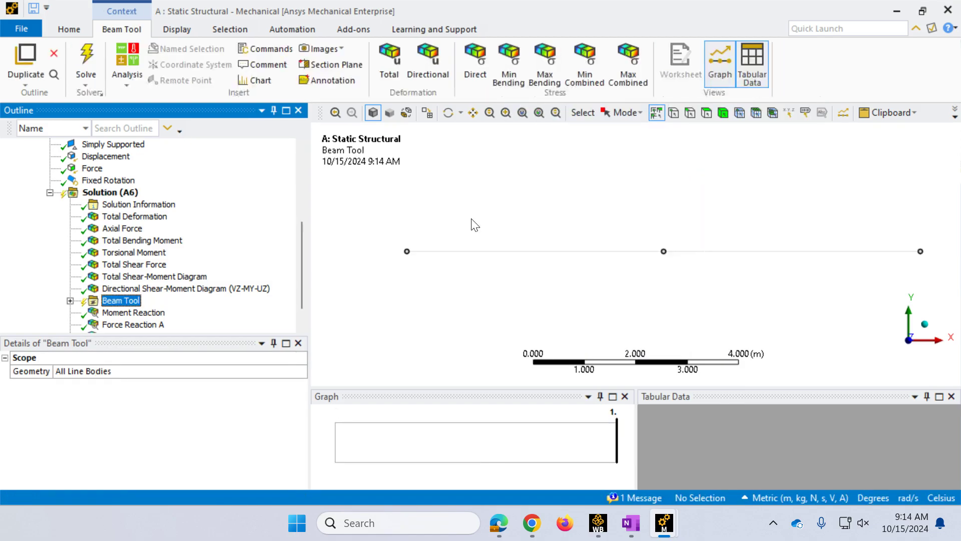
{"action": "left_click", "coordinate": [70, 300]}
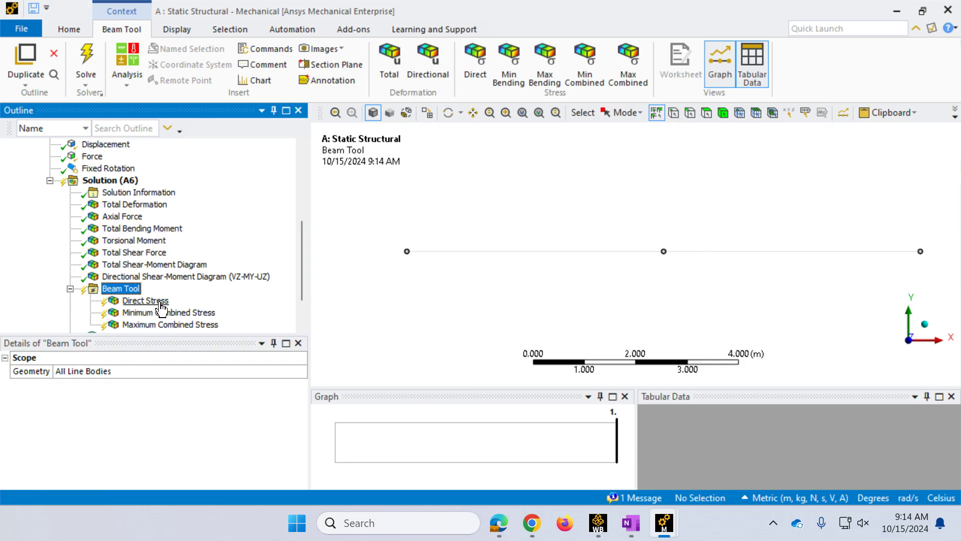
{"action": "scroll", "coordinate": [162, 288], "scroll_direction": "down", "scroll_amount": 2}
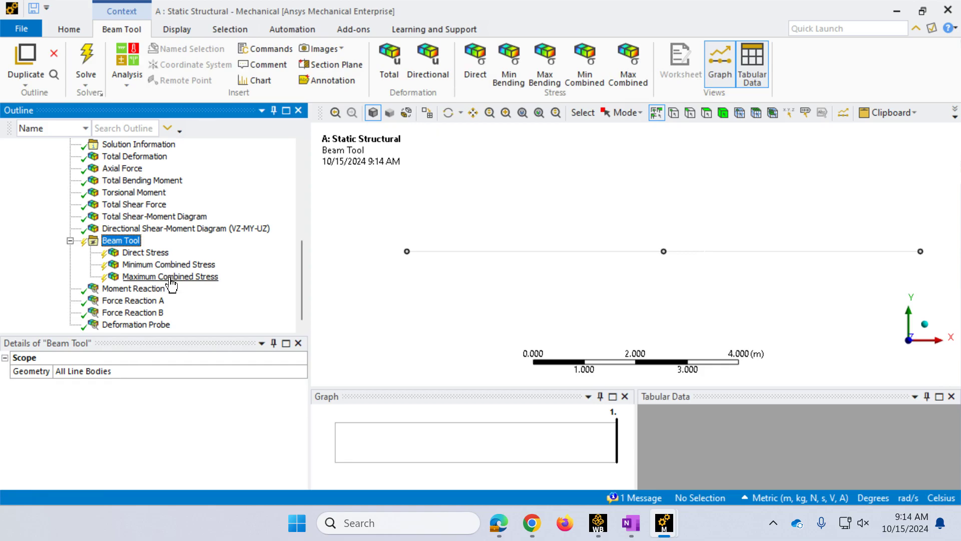
- Add a Maximum Bending Stress result to the Beam Tool
{"action": "right_click", "coordinate": [120, 242]}
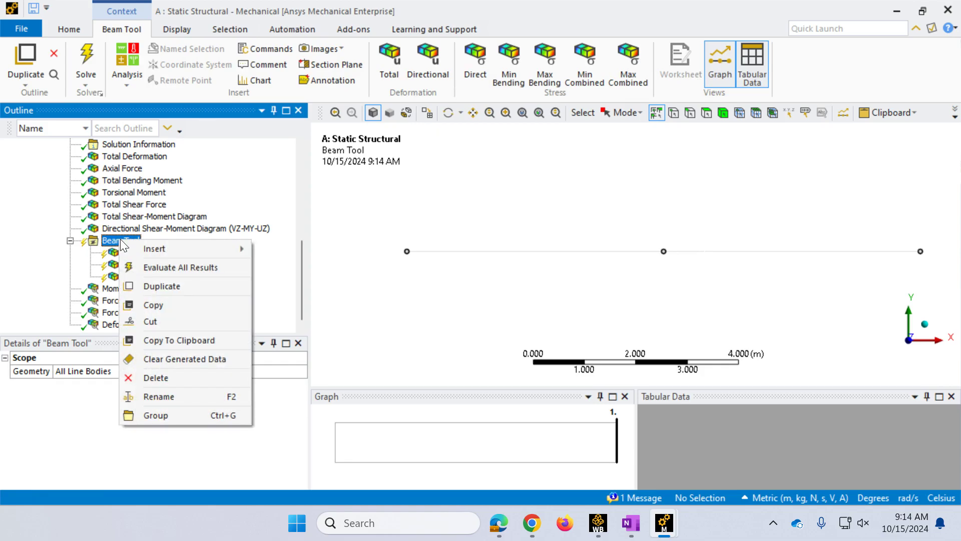
{"action": "mouse_move", "coordinate": [148, 247]}
{"action": "mouse_move", "coordinate": [286, 252]}
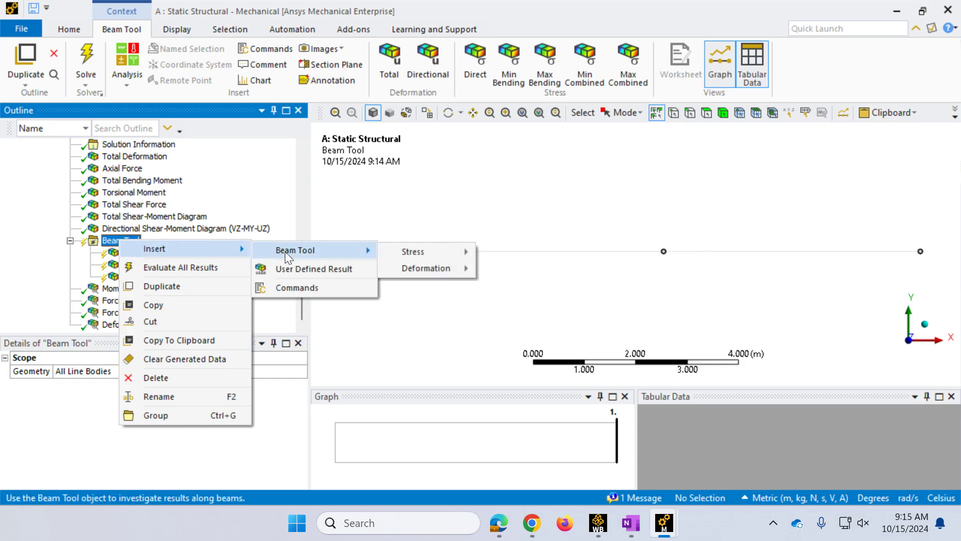
{"action": "mouse_move", "coordinate": [419, 253]}
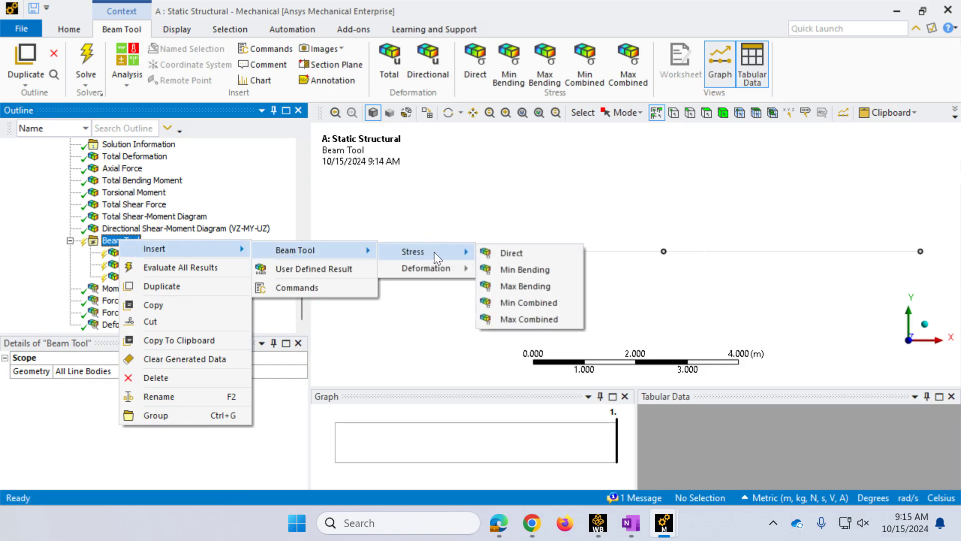
{"action": "left_click", "coordinate": [495, 286]}
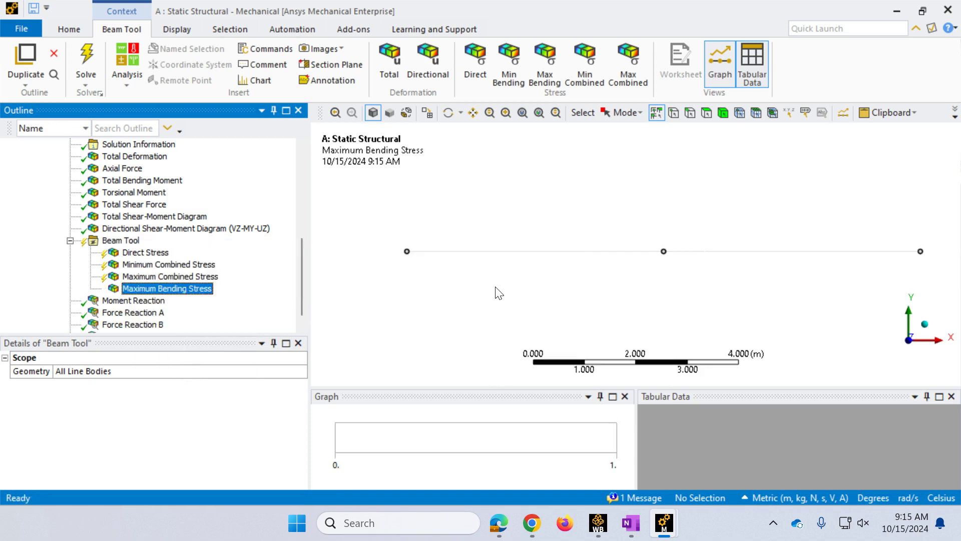
{"action": "left_click", "coordinate": [139, 289]}
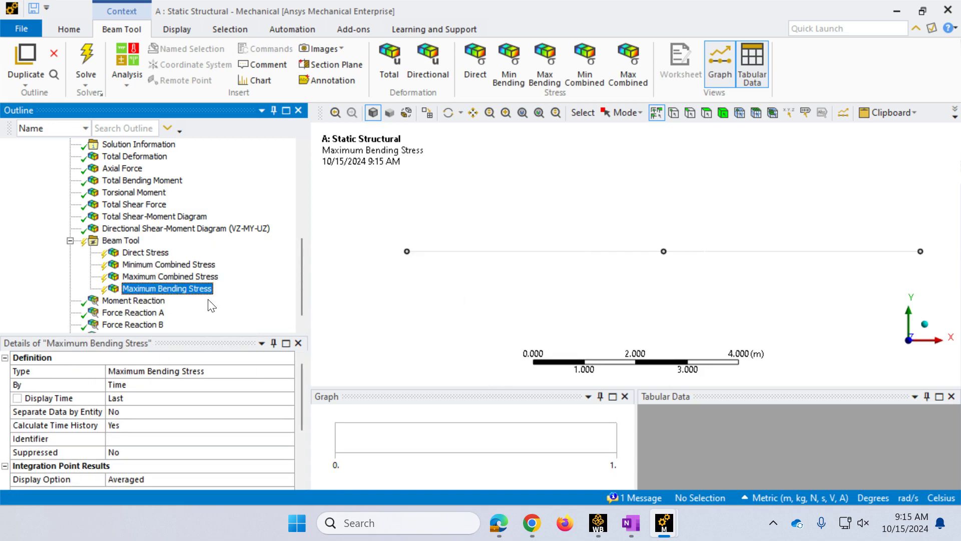
- Add a Minimum Bending Stress result to the Beam Tool
{"action": "left_click", "coordinate": [115, 240]}
{"action": "right_click", "coordinate": [115, 241]}
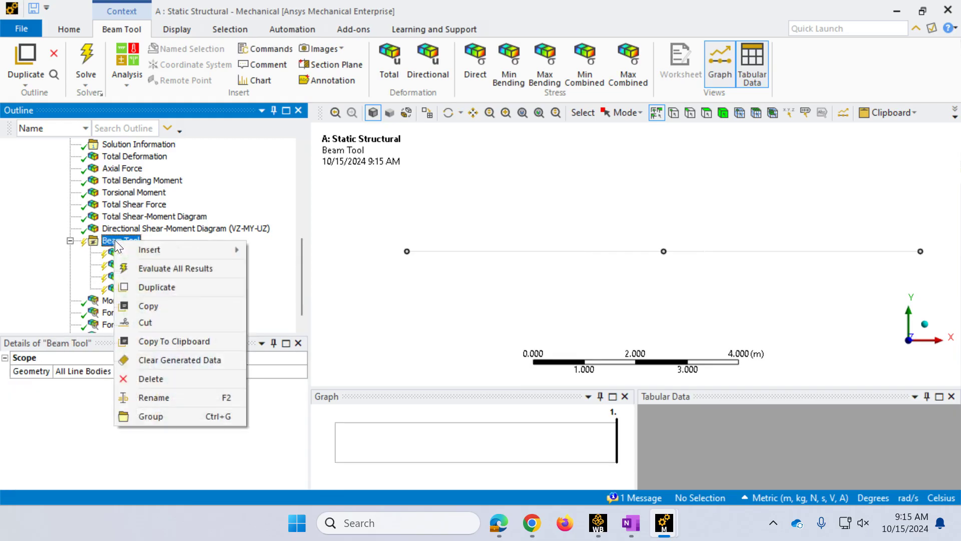
{"action": "mouse_move", "coordinate": [326, 250]}
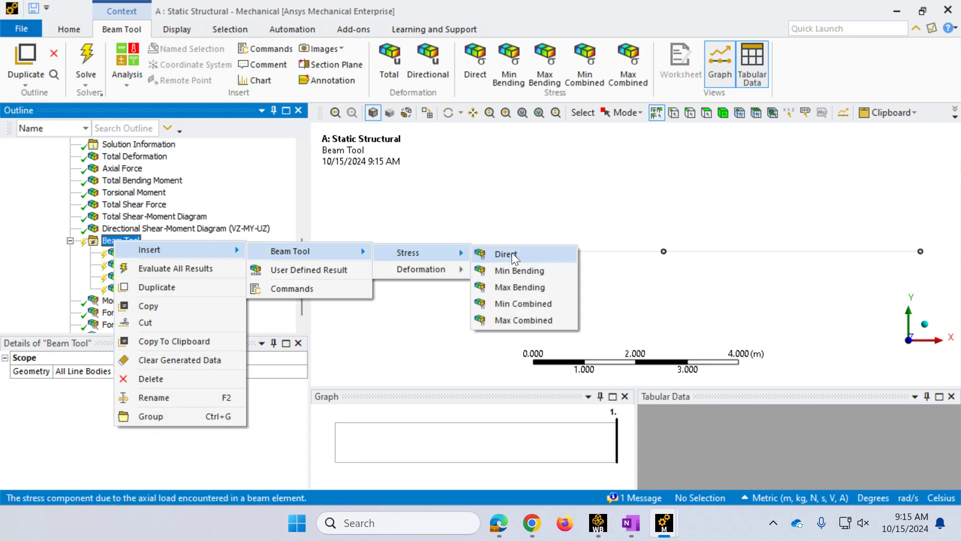
{"action": "left_click", "coordinate": [515, 273]}
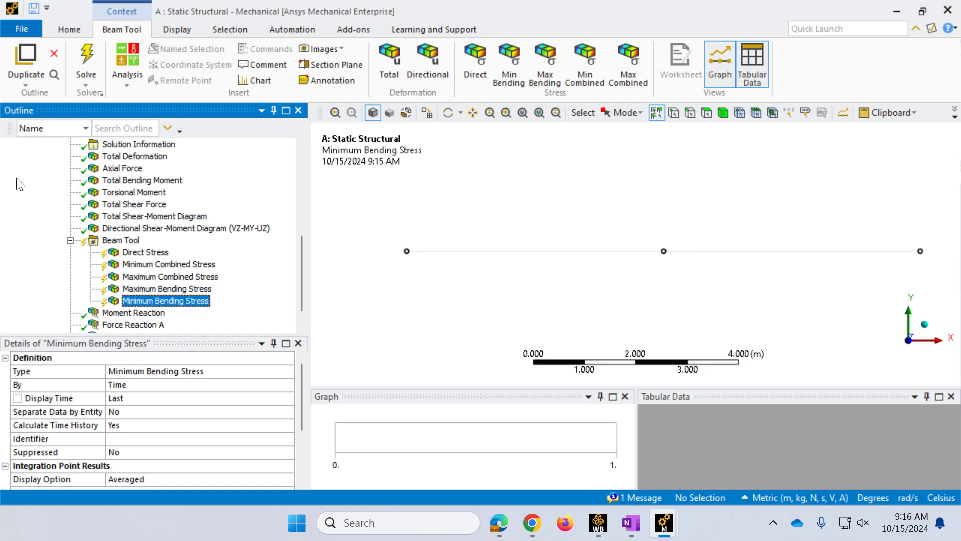
- Solve the Beam Tool results and review the direct, combined and bending stress plots
{"action": "left_click", "coordinate": [91, 61]}
{"action": "left_click", "coordinate": [159, 253]}
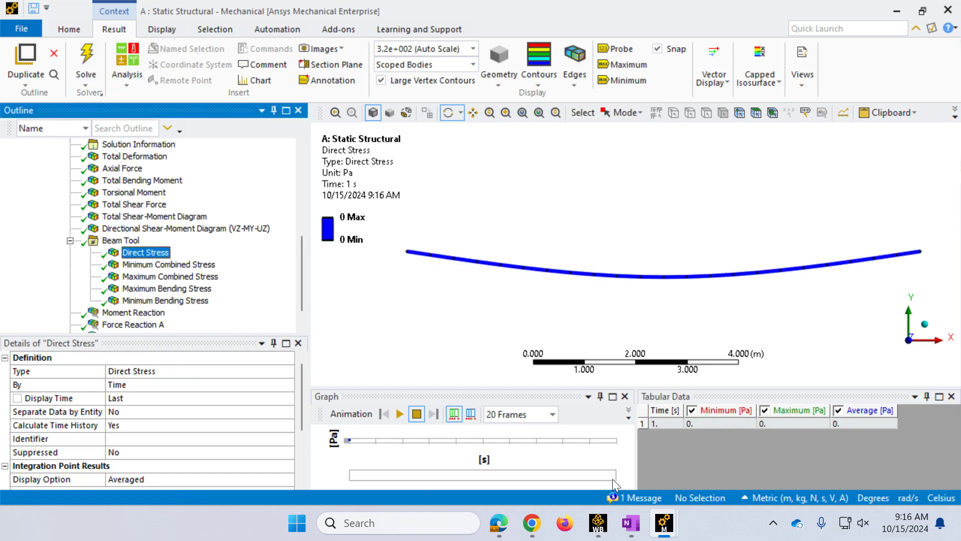
{"action": "left_click", "coordinate": [164, 290]}
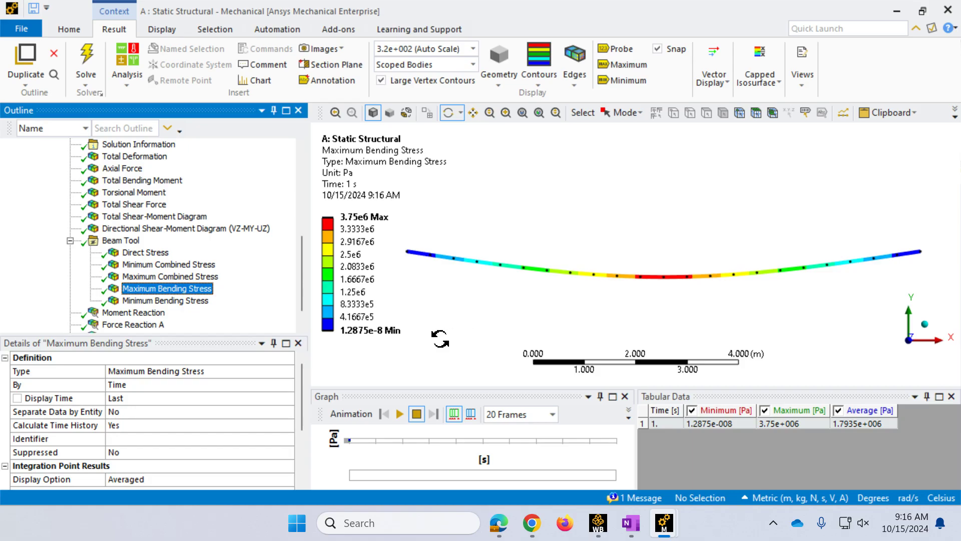
{"action": "mouse_move", "coordinate": [349, 235]}
{"action": "left_click", "coordinate": [153, 278]}
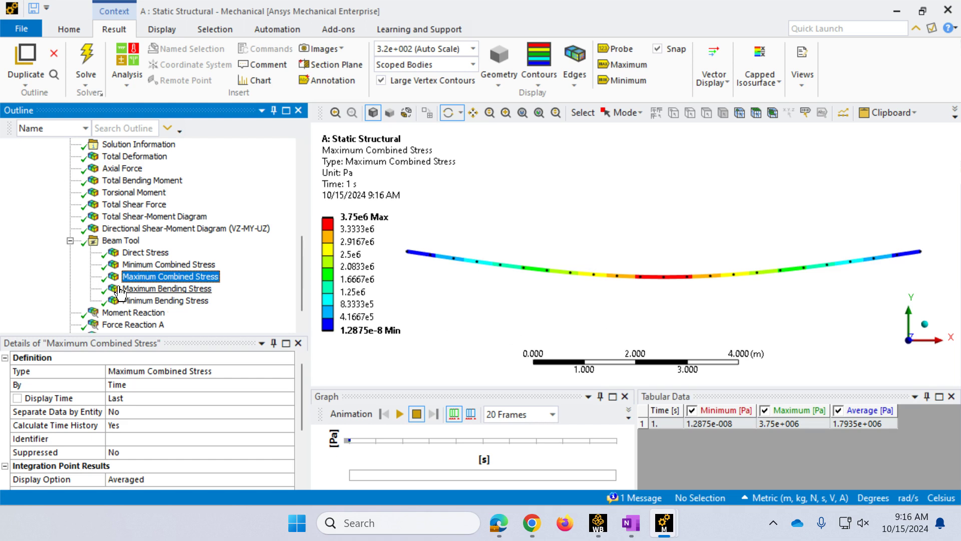
{"action": "left_click", "coordinate": [167, 265]}
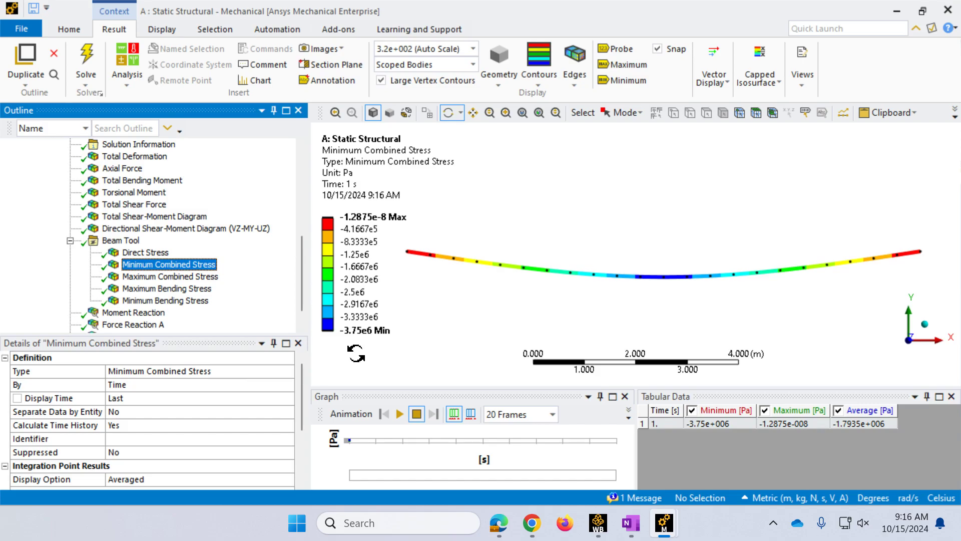
{"action": "left_click", "coordinate": [150, 293]}
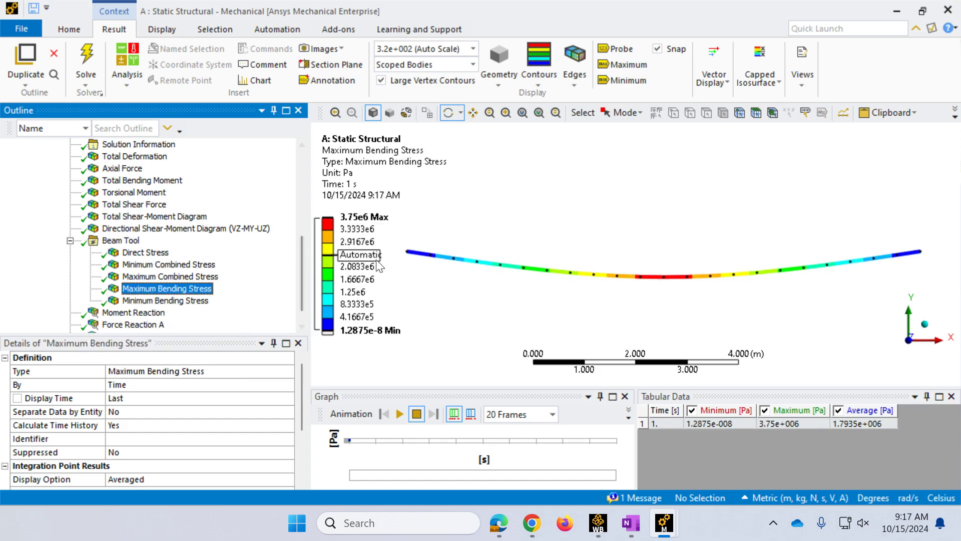
{"action": "left_click", "coordinate": [175, 301]}
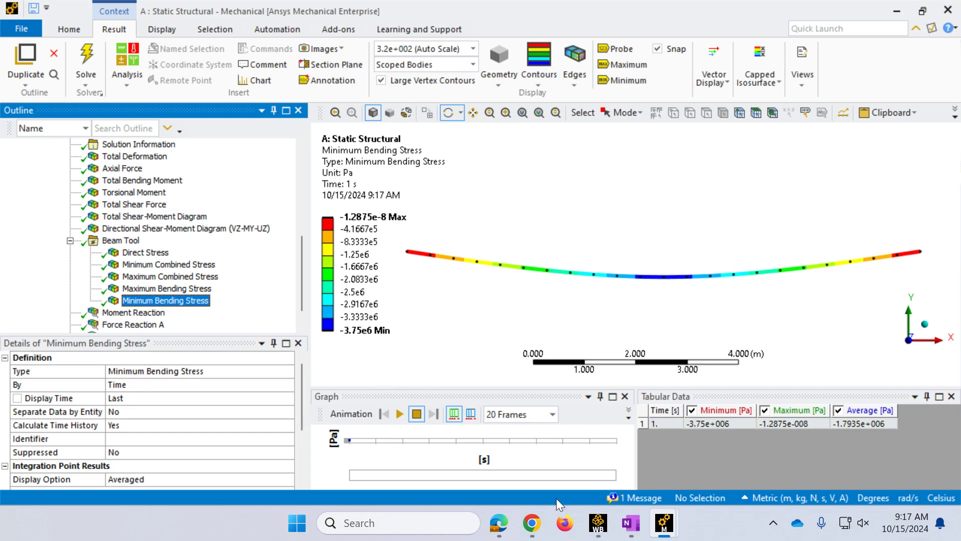
- Switch to OneNote and review the beam notes on required results, degrees of freedom, support types and V & M diagram directions
{"action": "left_click", "coordinate": [631, 522]}
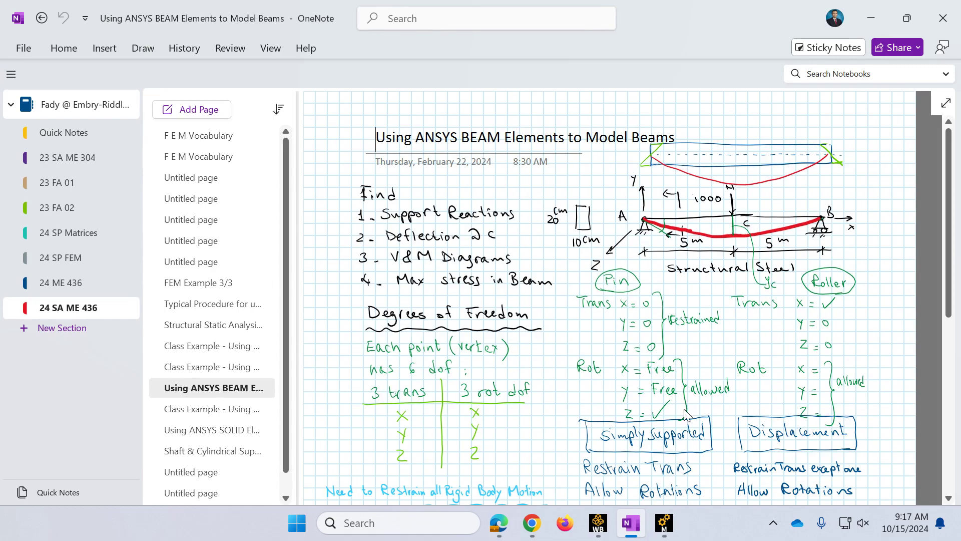
{"action": "left_click", "coordinate": [668, 531]}
{"action": "left_click", "coordinate": [744, 458]}
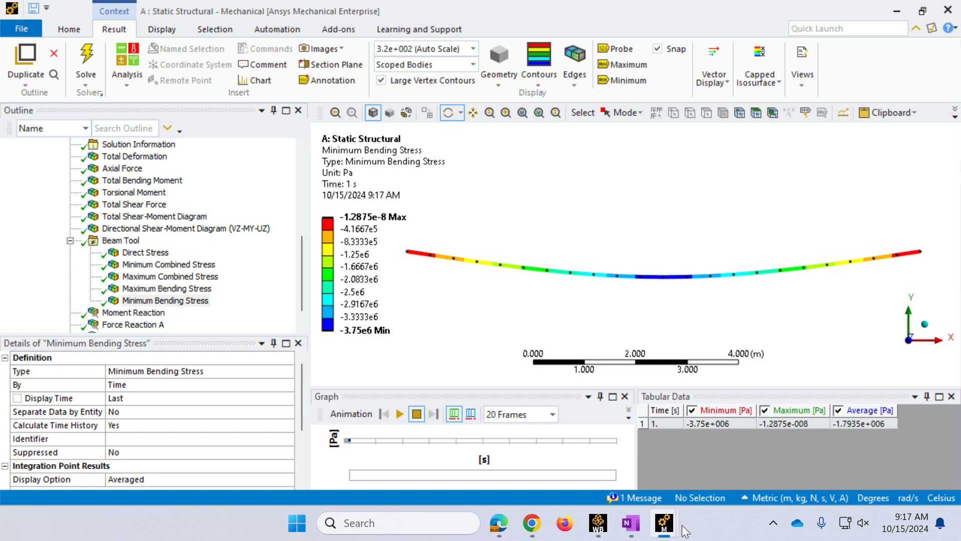
{"action": "left_click", "coordinate": [631, 531]}
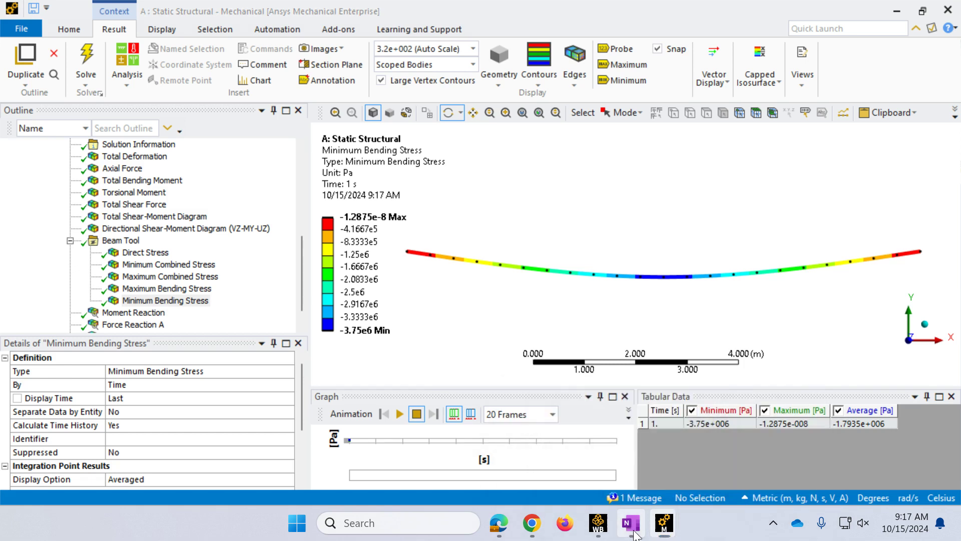
{"action": "scroll", "coordinate": [653, 450], "scroll_direction": "down", "scroll_amount": 6}
{"action": "scroll", "coordinate": [653, 451], "scroll_direction": "down", "scroll_amount": 5}
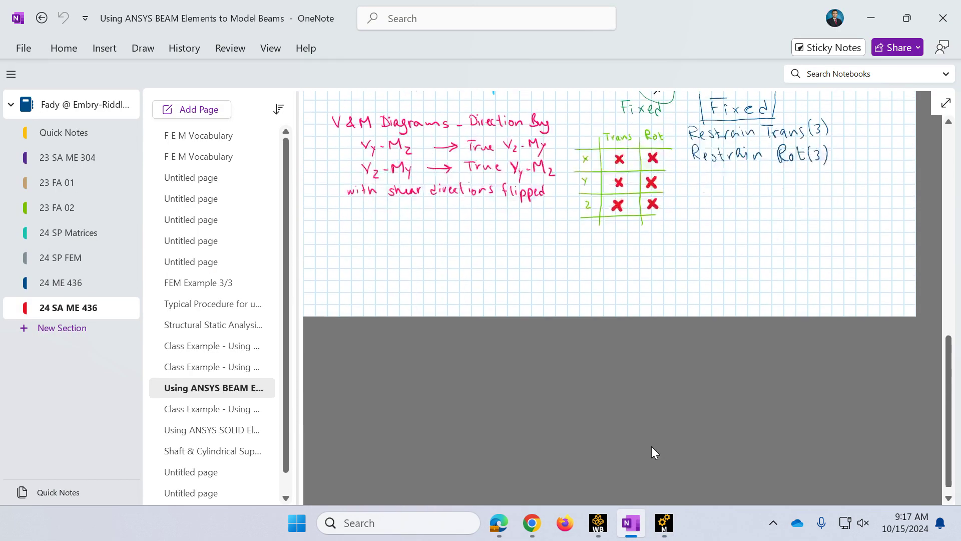
{"action": "scroll", "coordinate": [605, 326], "scroll_direction": "up", "scroll_amount": 2}
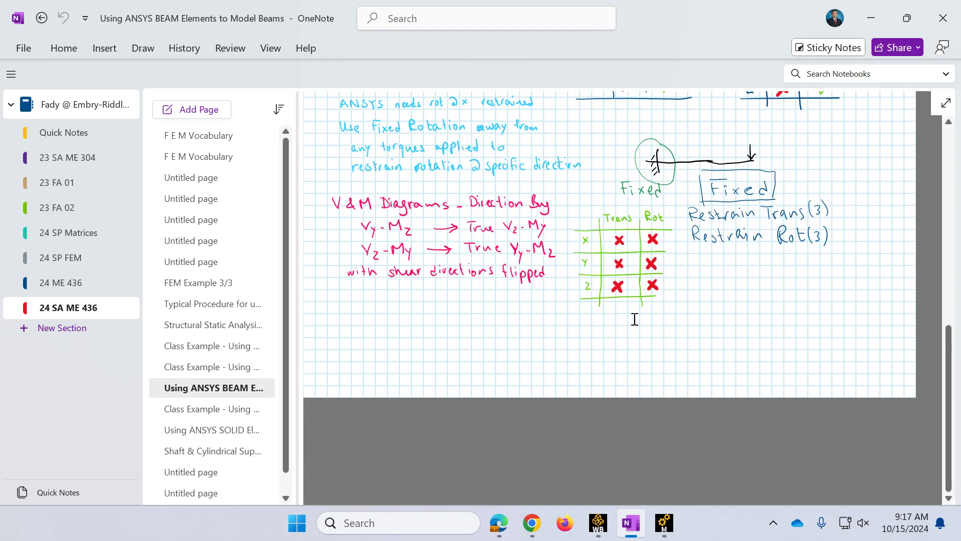
{"action": "scroll", "coordinate": [609, 321], "scroll_direction": "up", "scroll_amount": 3}
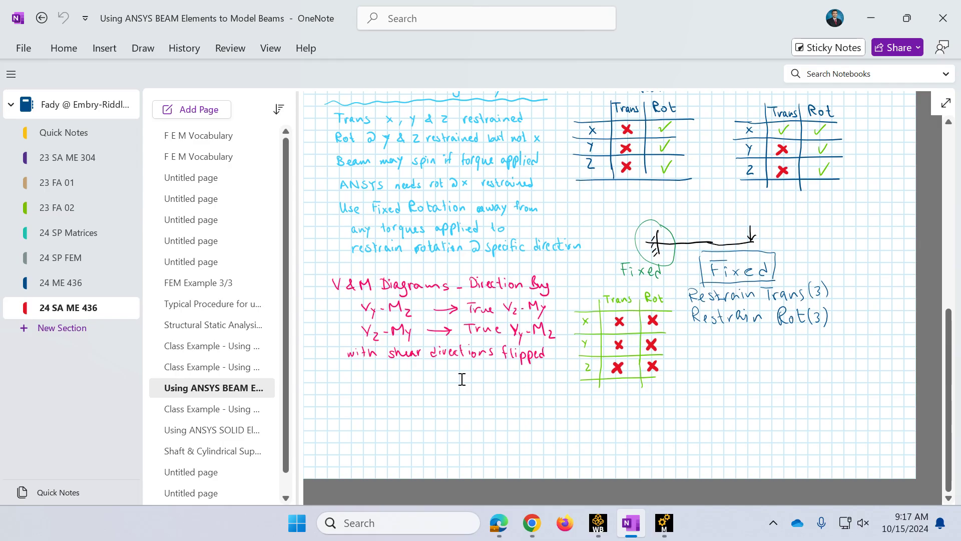
{"action": "scroll", "coordinate": [461, 380], "scroll_direction": "up", "scroll_amount": 5}
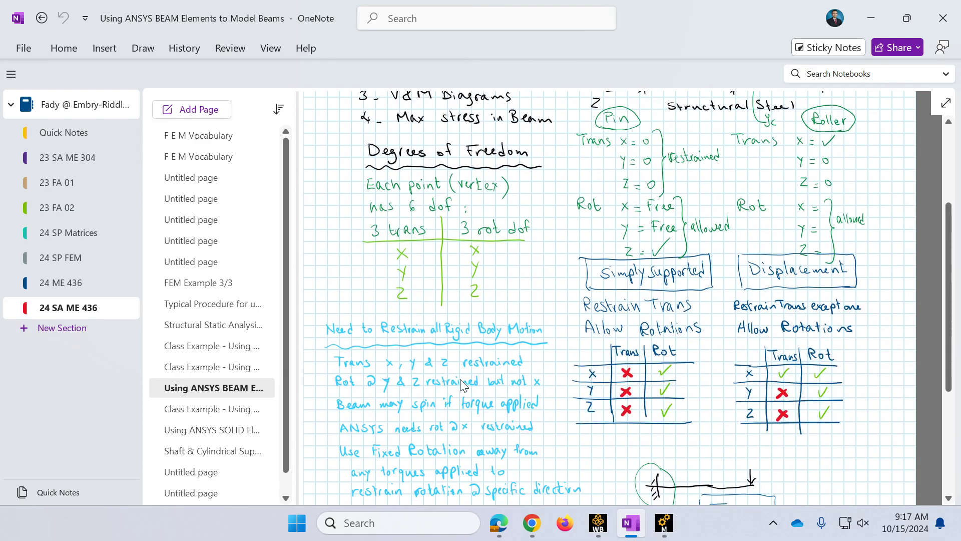
{"action": "scroll", "coordinate": [461, 385], "scroll_direction": "down", "scroll_amount": 2}
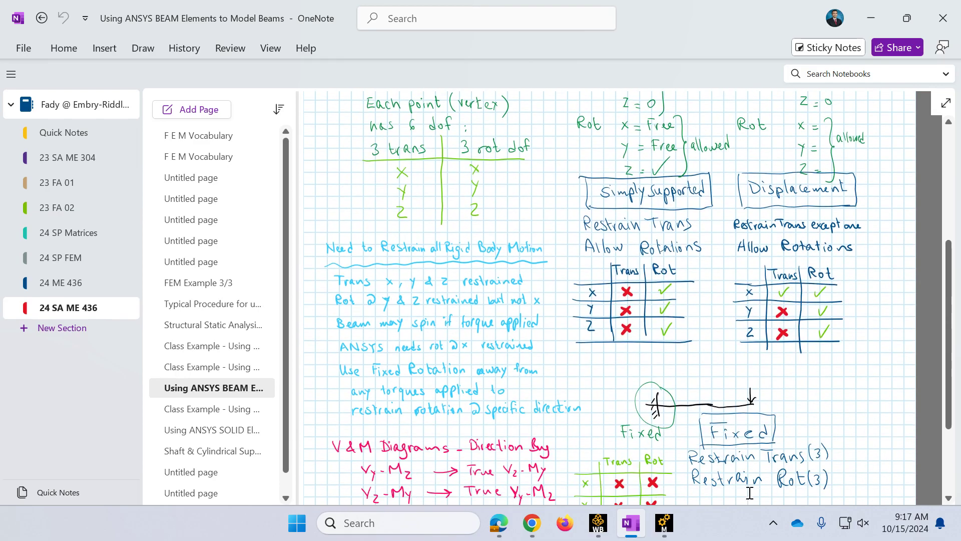
- Return to the Mechanical window and look over the full list of solved results in the outline
{"action": "left_click", "coordinate": [664, 522]}
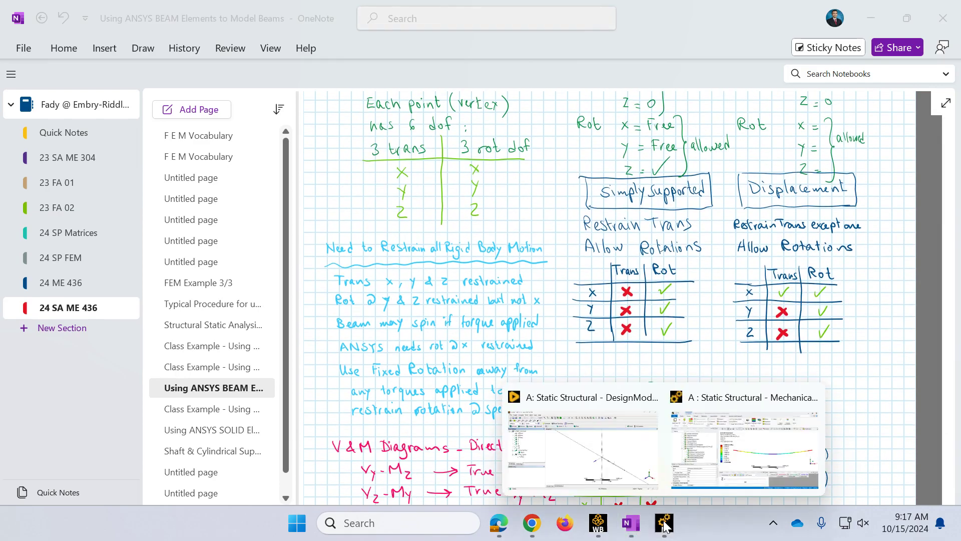
{"action": "left_click", "coordinate": [715, 482]}
{"action": "scroll", "coordinate": [116, 254], "scroll_direction": "down", "scroll_amount": 1}
{"action": "scroll", "coordinate": [117, 254], "scroll_direction": "up", "scroll_amount": 8}
{"action": "scroll", "coordinate": [118, 263], "scroll_direction": "down", "scroll_amount": 8}
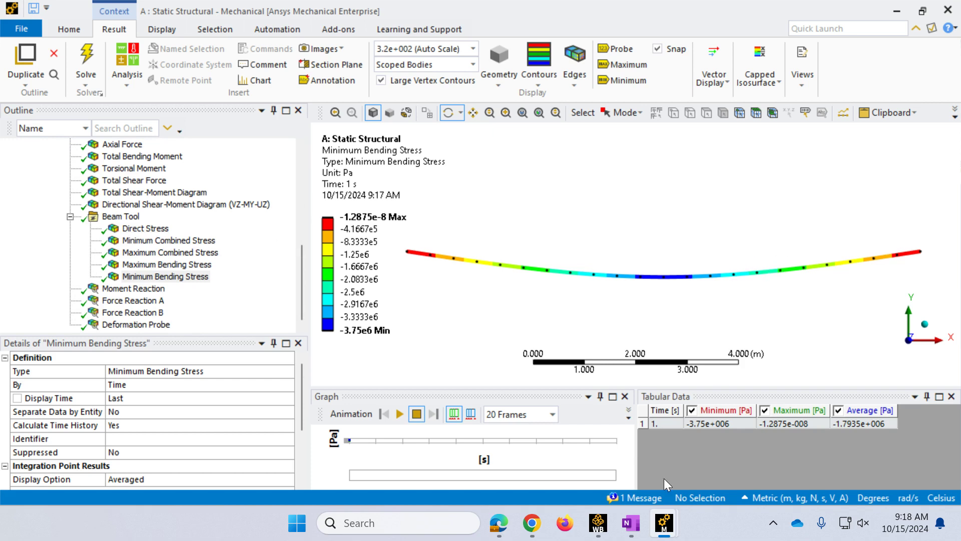
{"action": "left_click", "coordinate": [532, 522]}
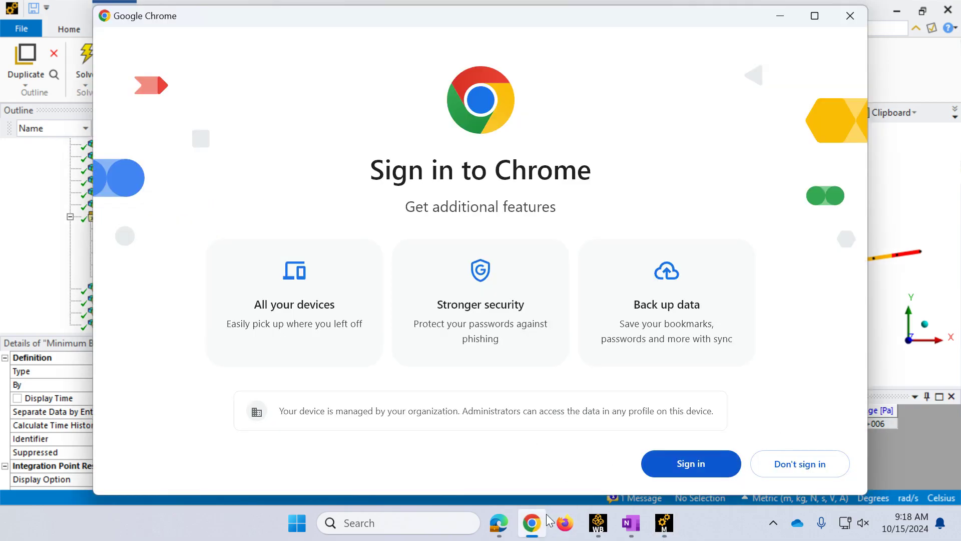
{"action": "mouse_move", "coordinate": [502, 531]}
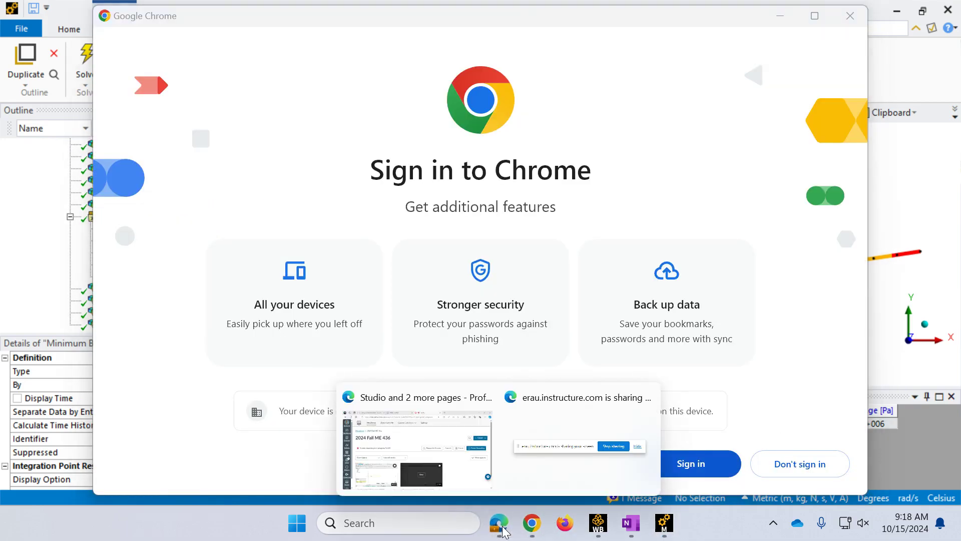